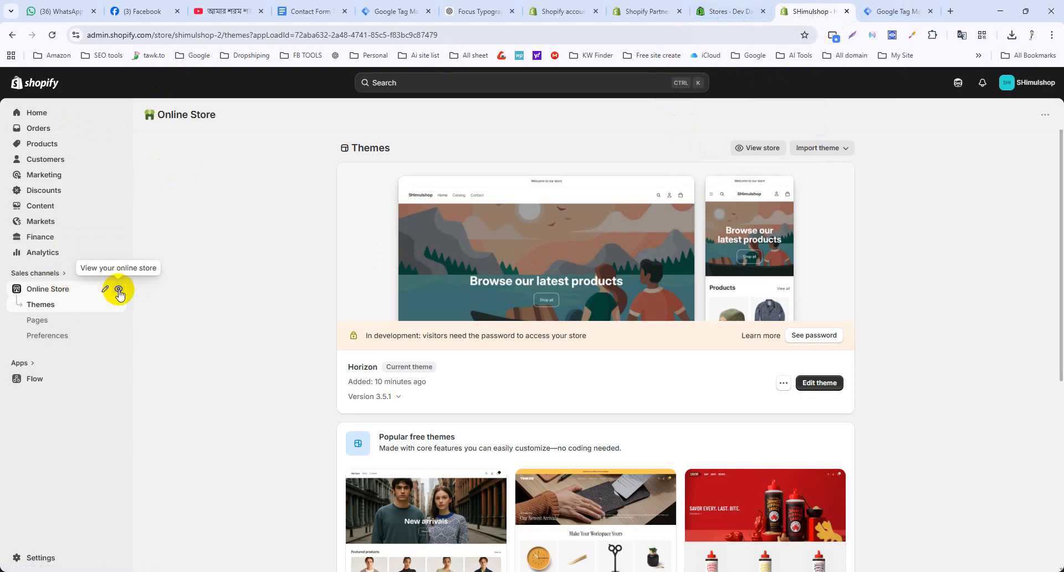
Open the live Shopify storefront in its own tab and close the unneeded tabs, including WhatsApp.
click(118, 289)
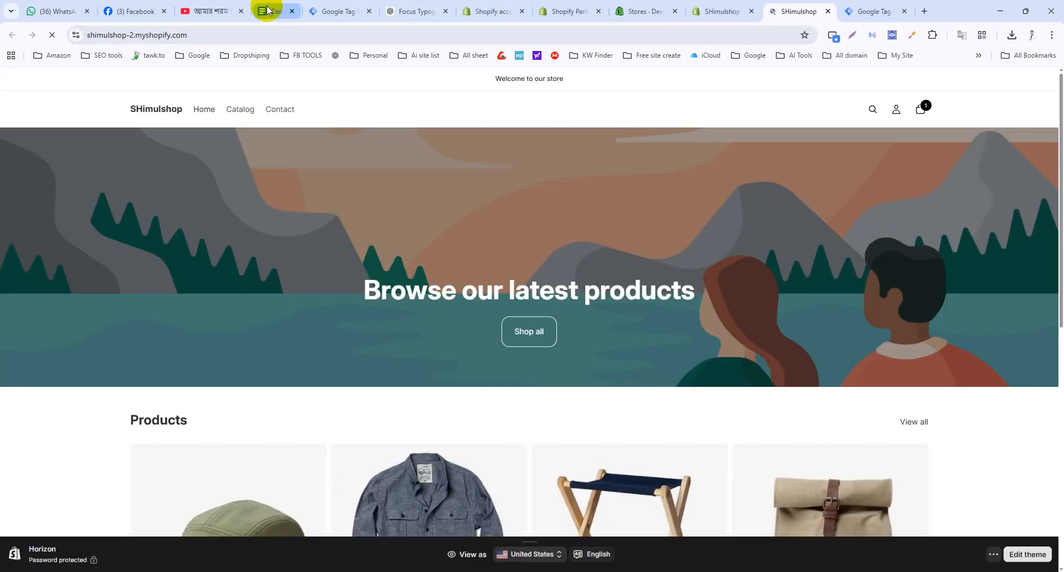
middle_click(267, 11)
middle_click(220, 17)
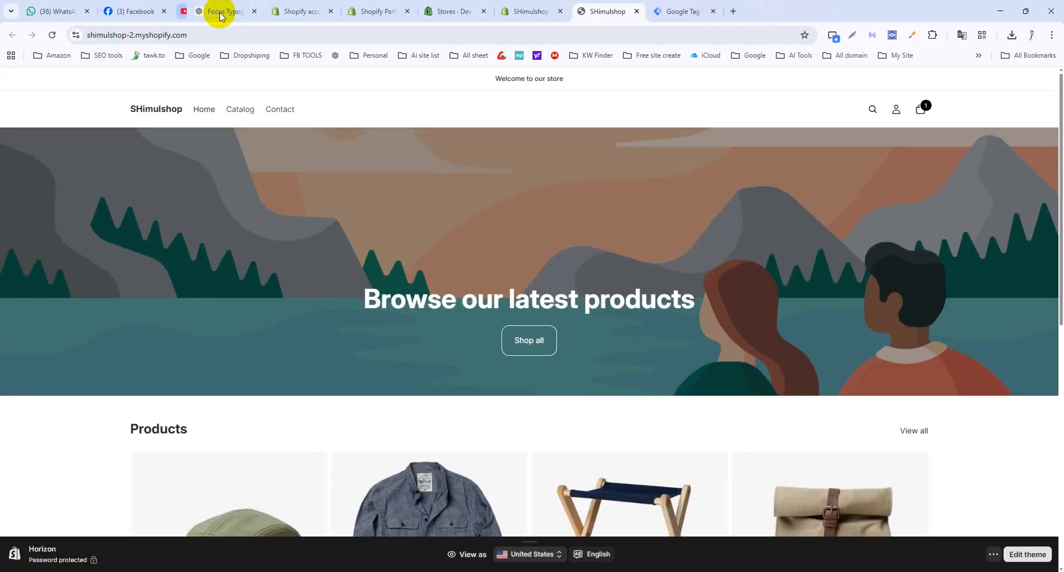
middle_click(97, 19)
middle_click(123, 12)
middle_click(123, 12)
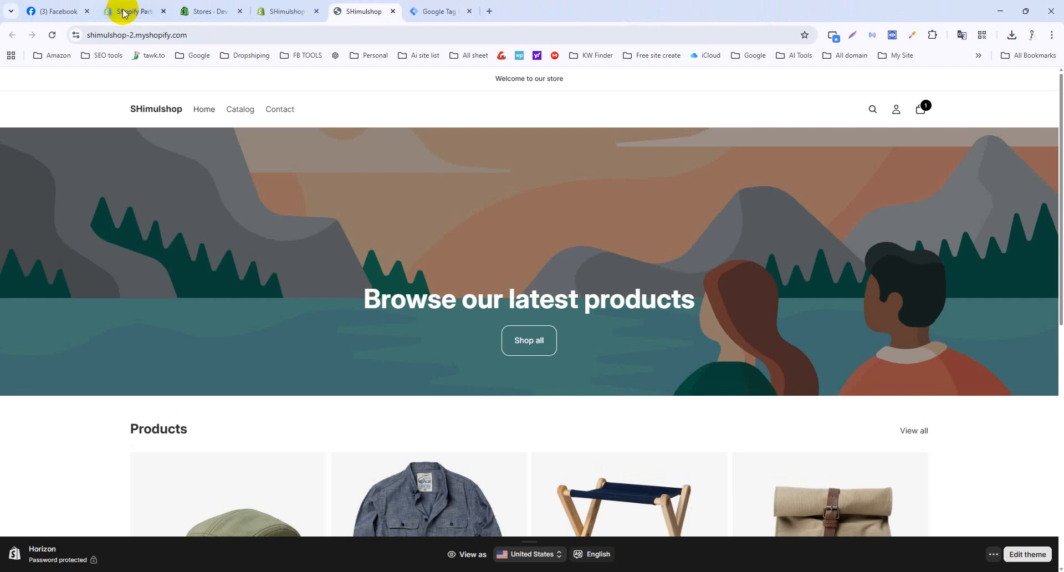
middle_click(123, 12)
middle_click(123, 12)
click(287, 10)
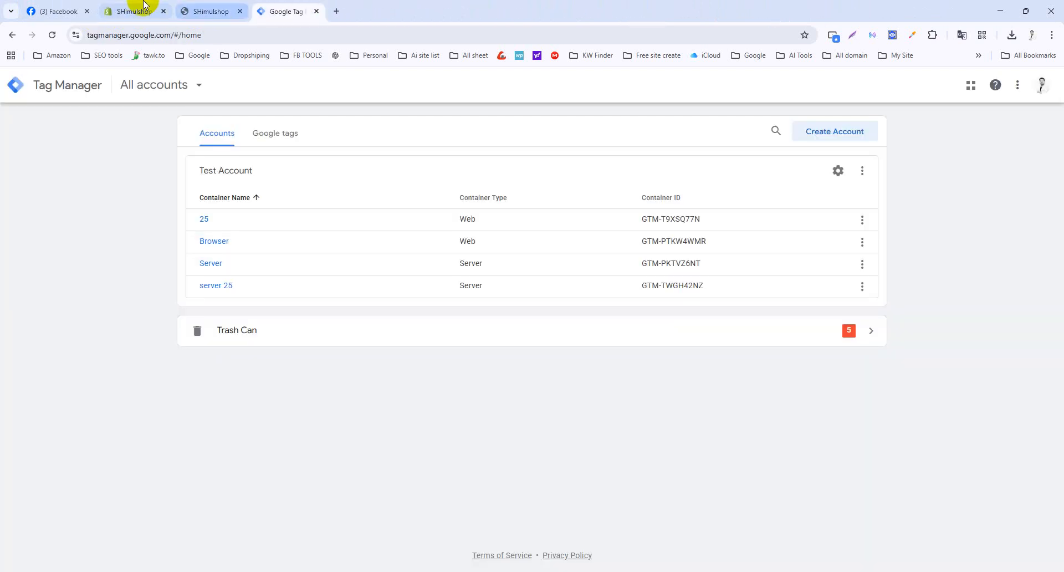
Select the storefront's web address in the store tab.
click(135, 10)
click(217, 10)
click(245, 34)
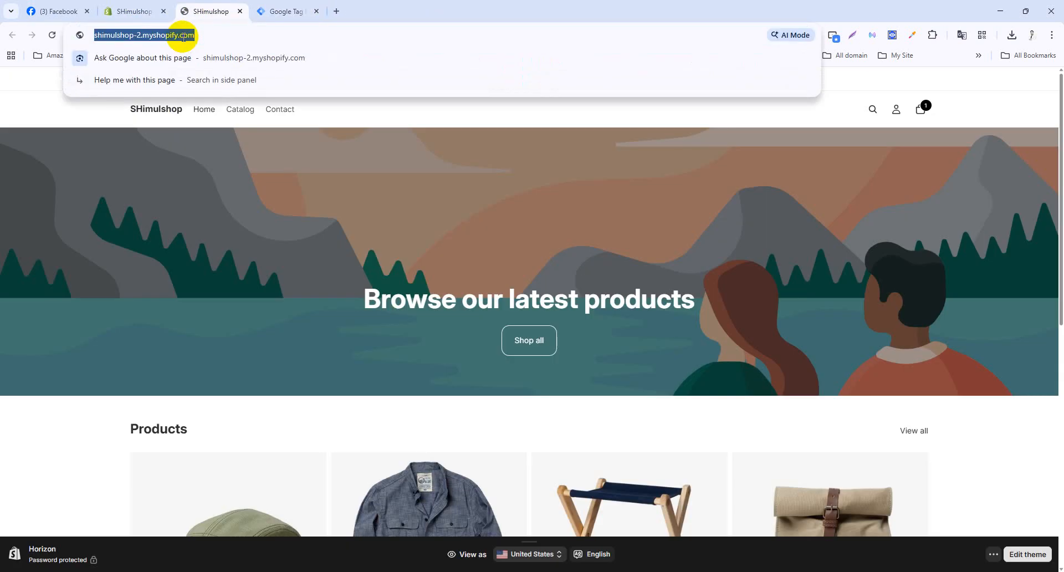
click(288, 10)
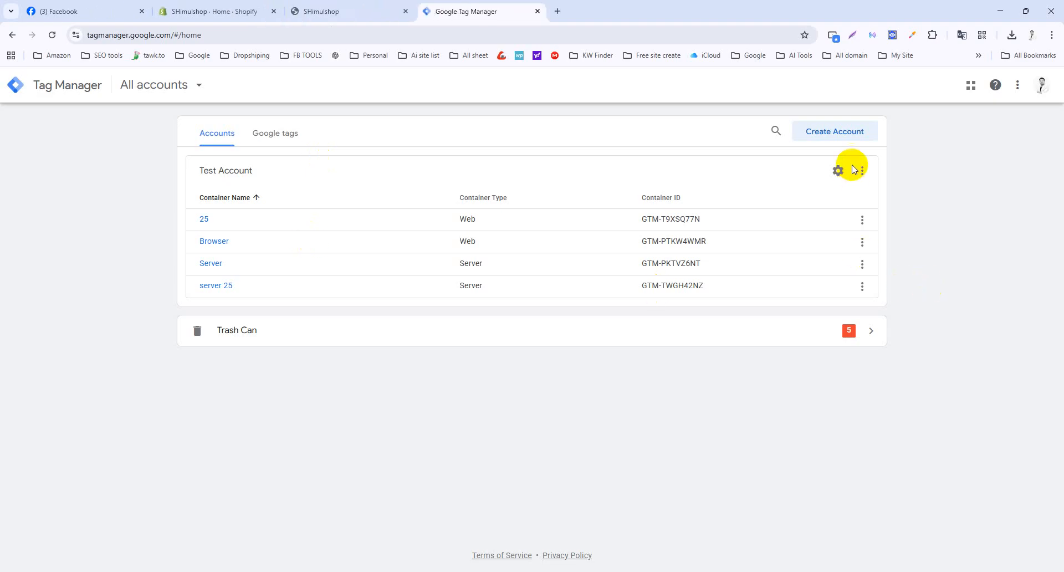
Create a Tag Manager account 'Shopify Account' with a Web container named 'shopify'.
click(835, 131)
click(324, 243)
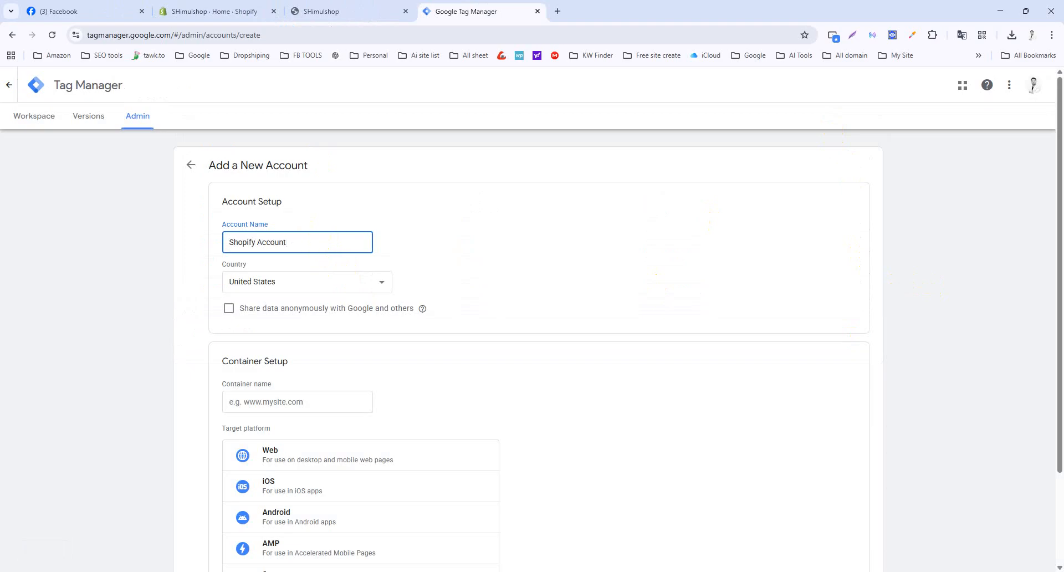
click(291, 403)
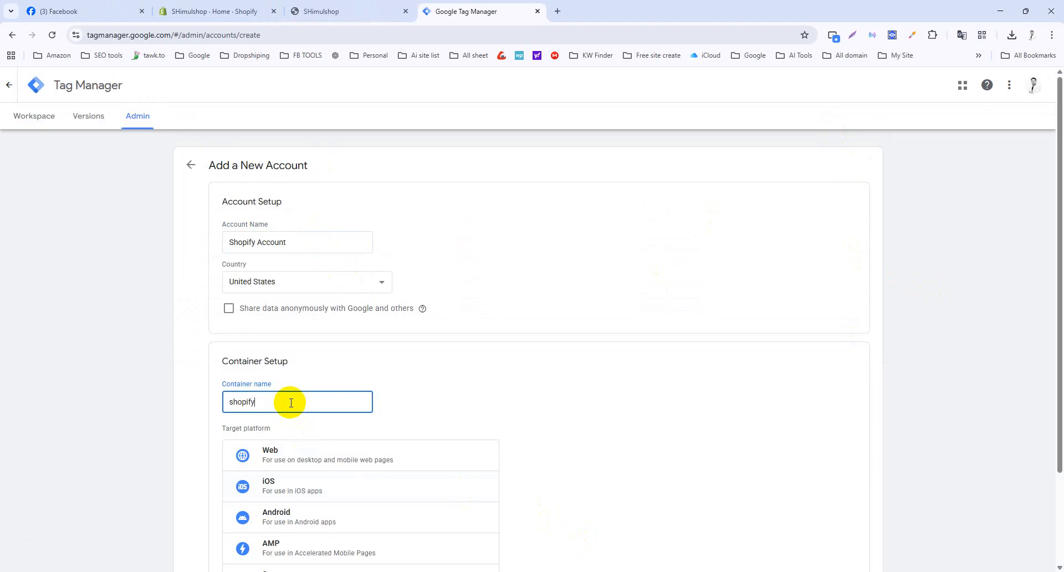
click(314, 463)
scroll(383, 407, down, 2)
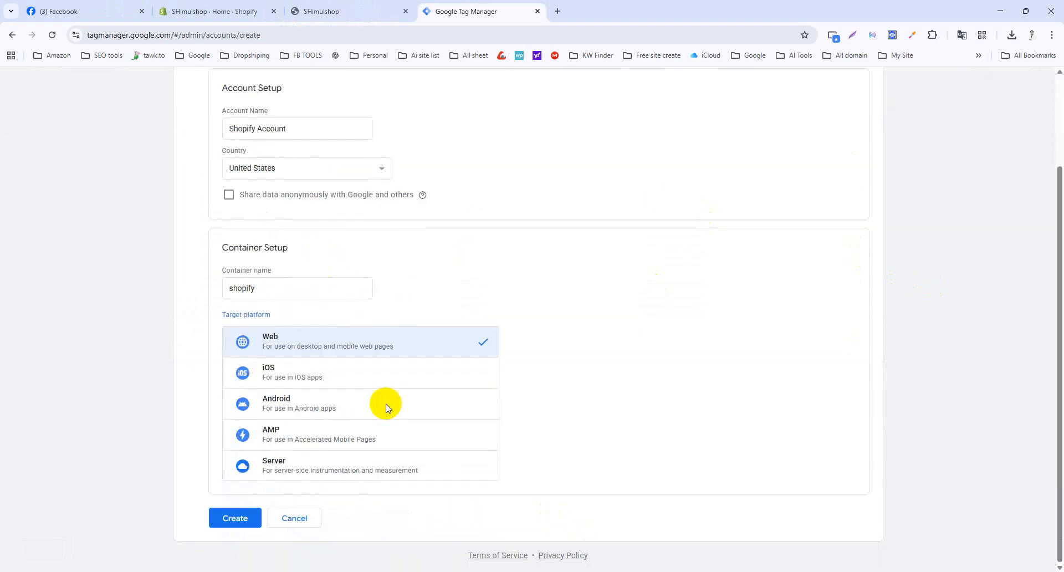
click(233, 516)
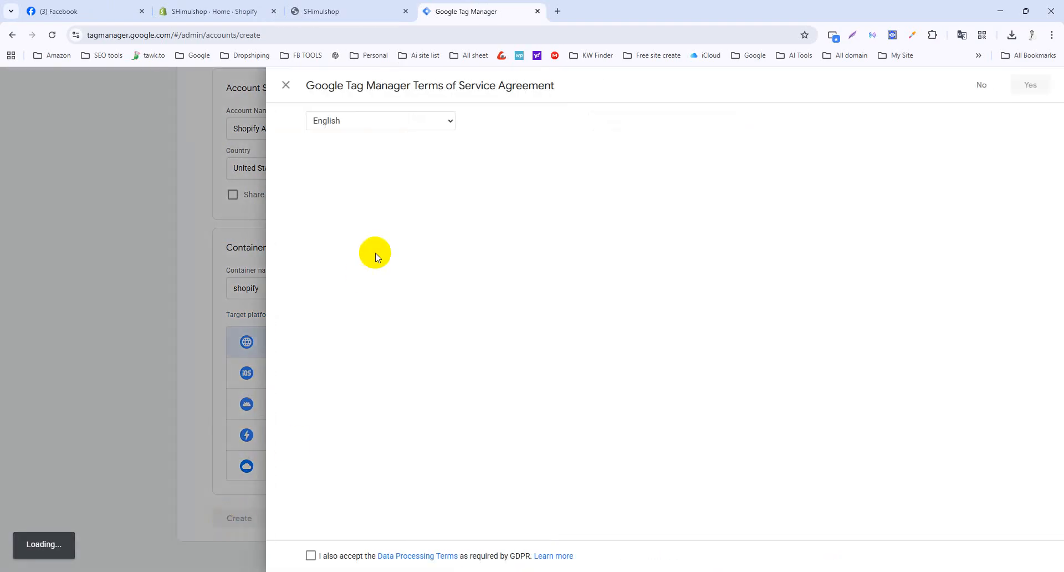
Accept the GDPR data processing terms and the Tag Manager terms of service.
click(309, 554)
scroll(650, 436, down, 1)
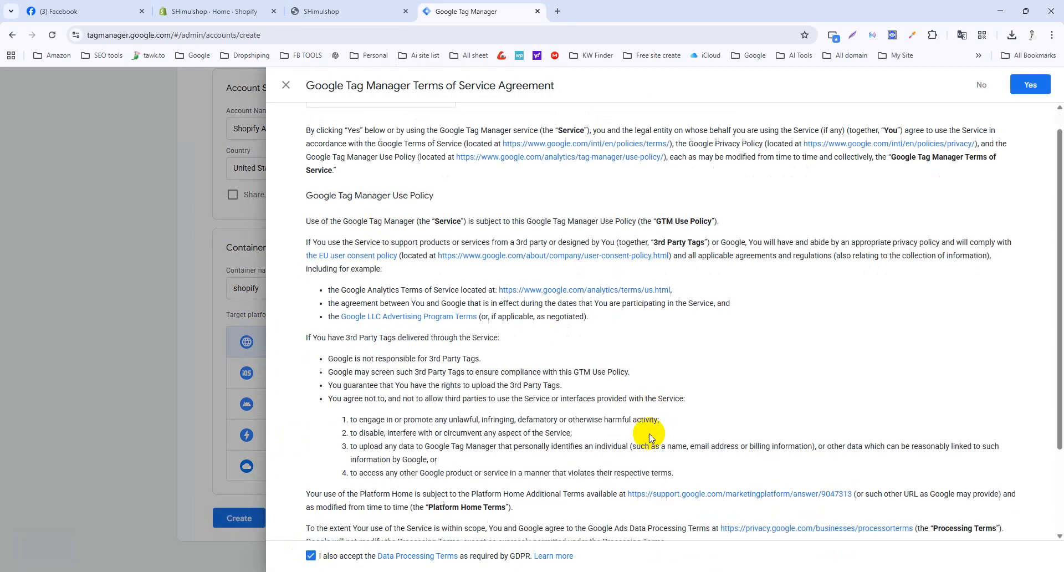
scroll(649, 437, down, 2)
click(1023, 86)
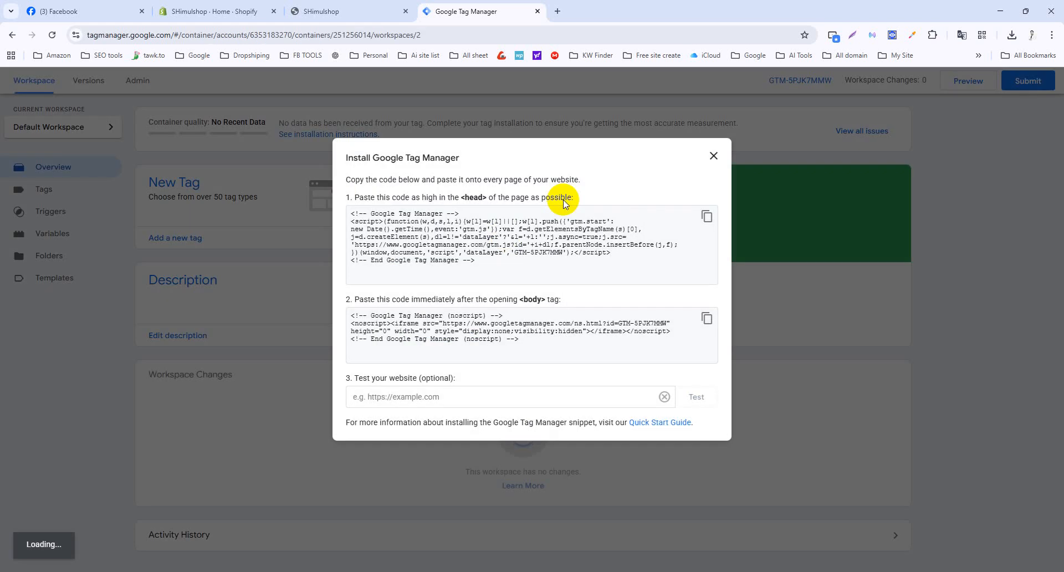
click(705, 220)
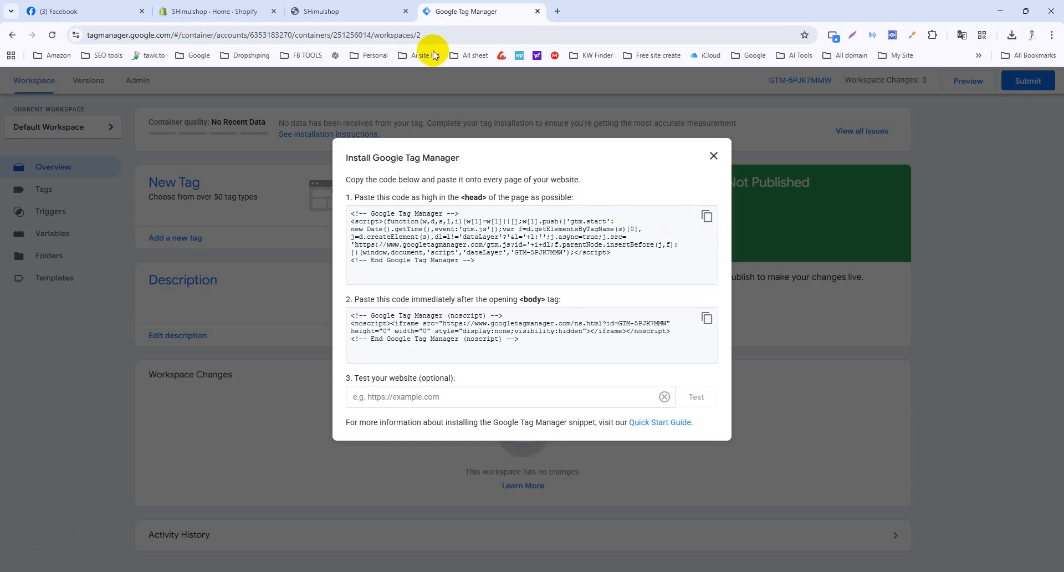
click(557, 12)
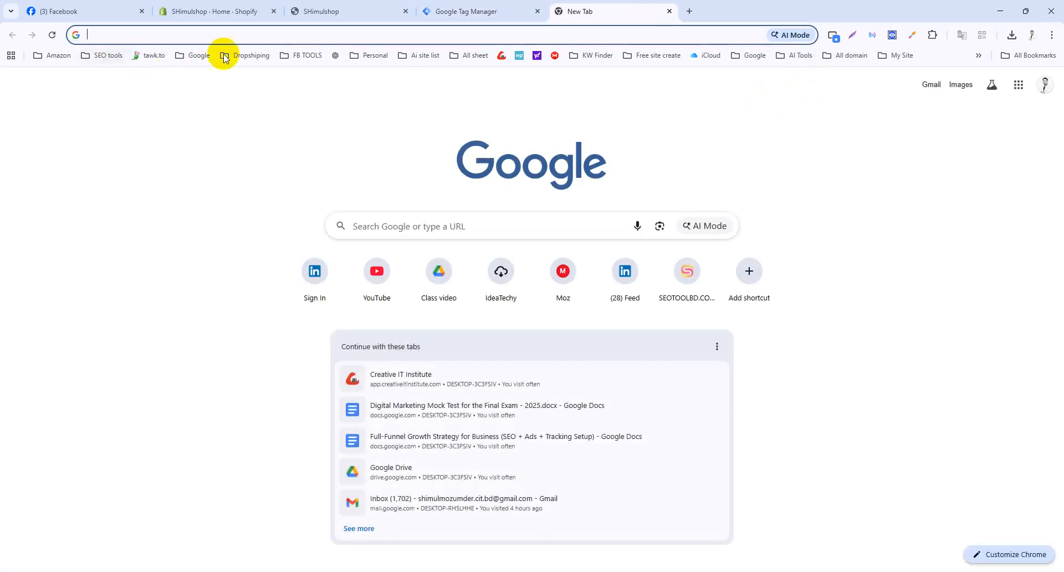
Open 'Shopify Update Datalayer Code' from the Dropshiping bookmarks and copy its whole script.
click(895, 56)
mouse_move(915, 114)
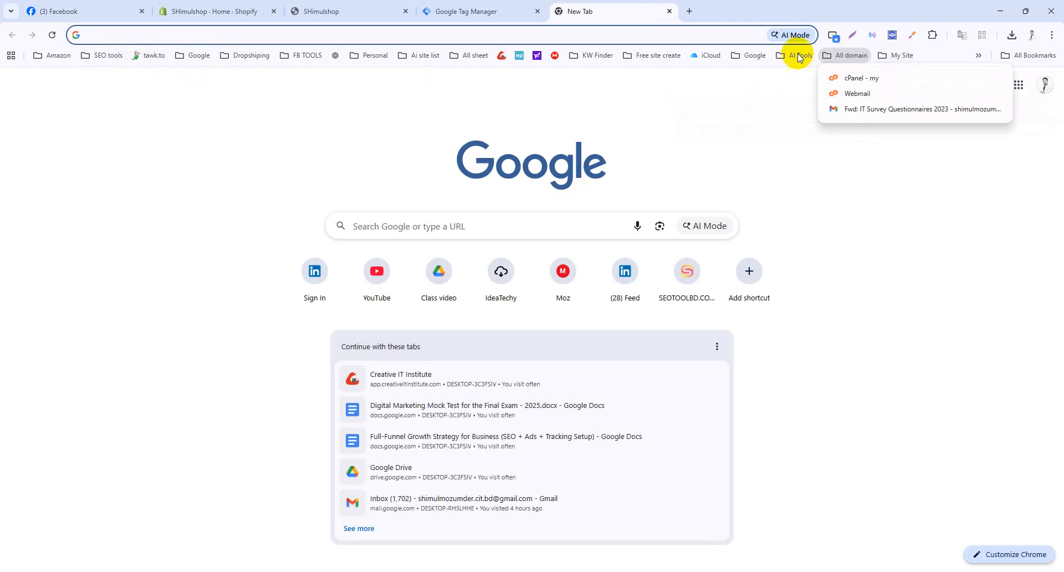
click(256, 58)
click(239, 58)
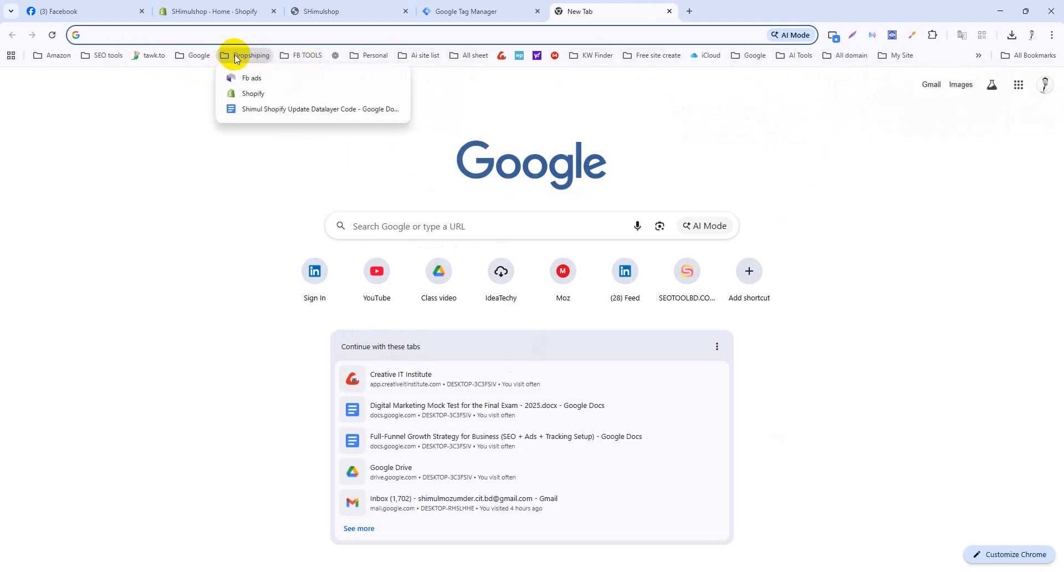
click(262, 110)
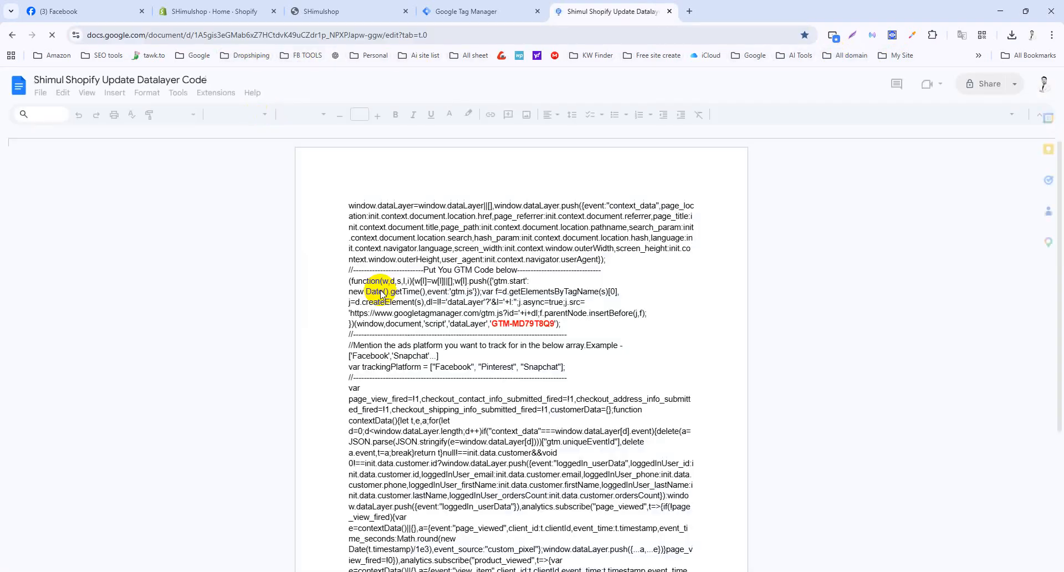
key(ctrl+a)
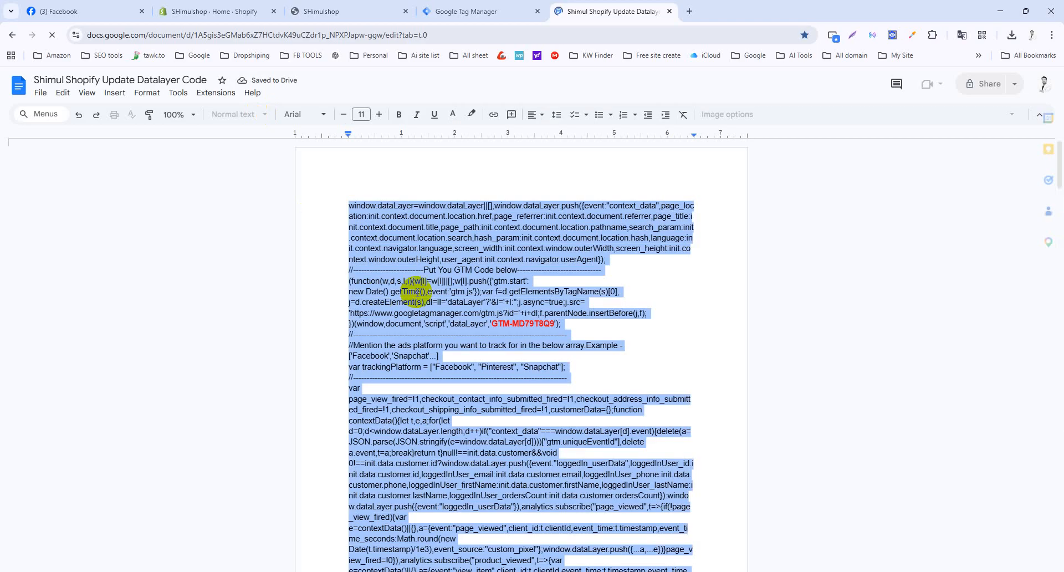
click(202, 12)
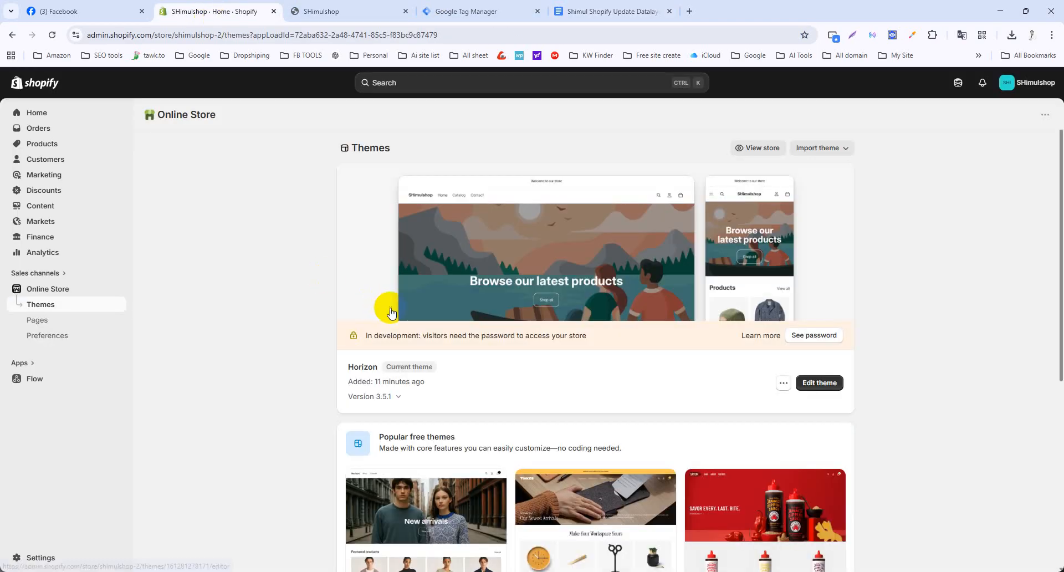
Create a custom pixel named 'Datalayer enable' under Settings > Customer events.
click(36, 557)
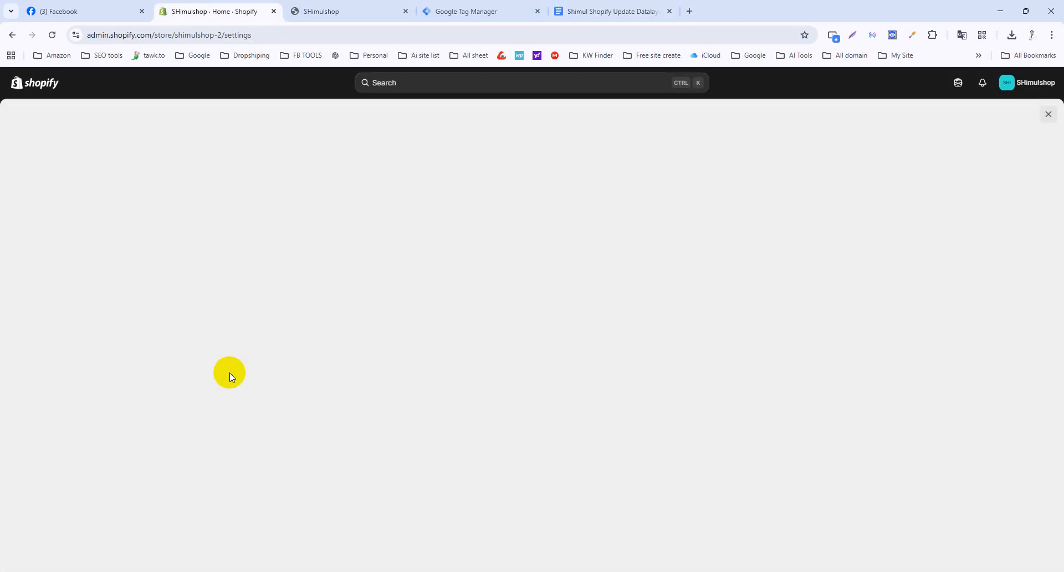
scroll(294, 399, down, 2)
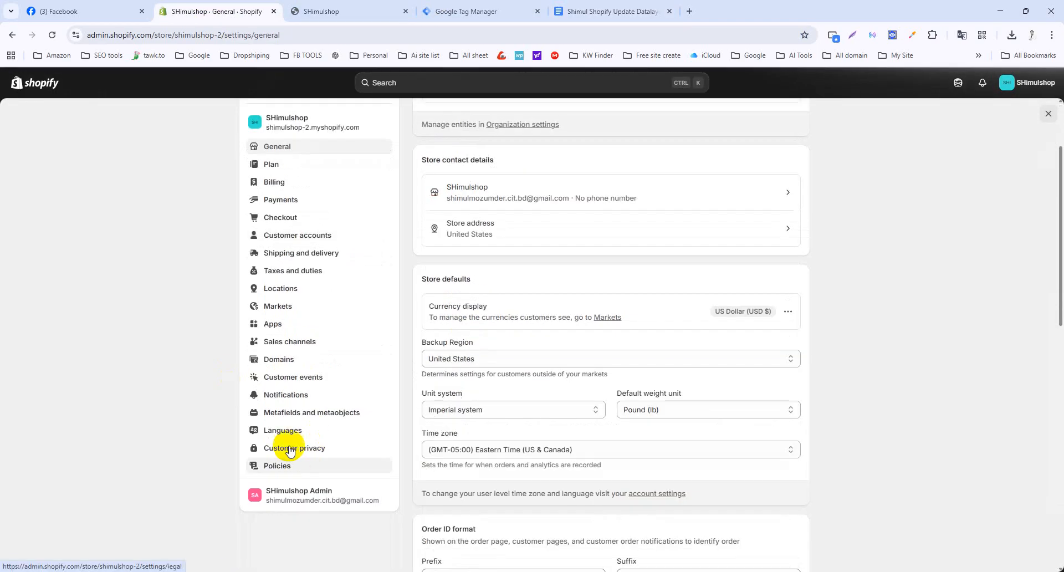
click(292, 380)
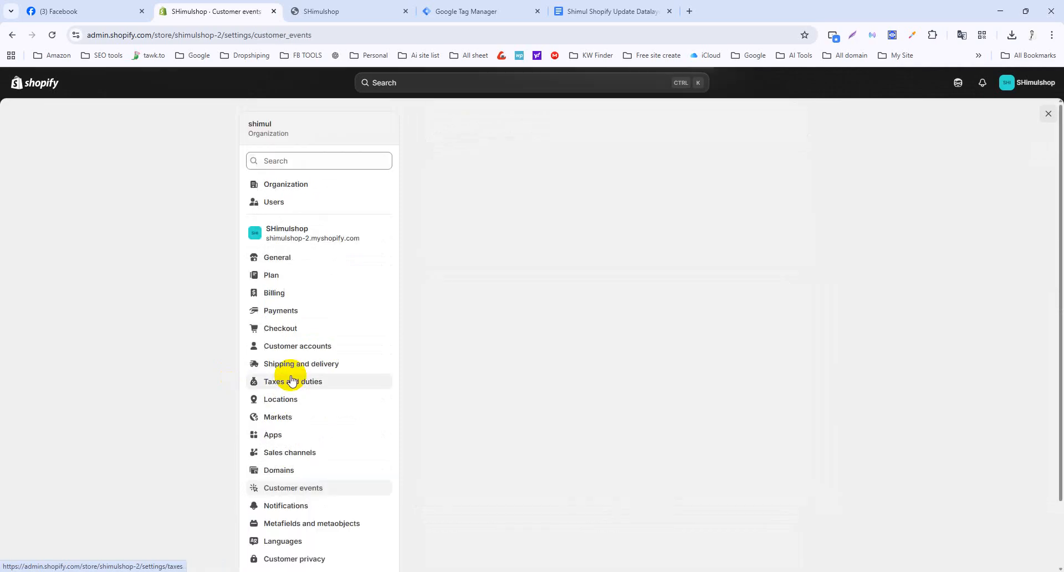
click(499, 187)
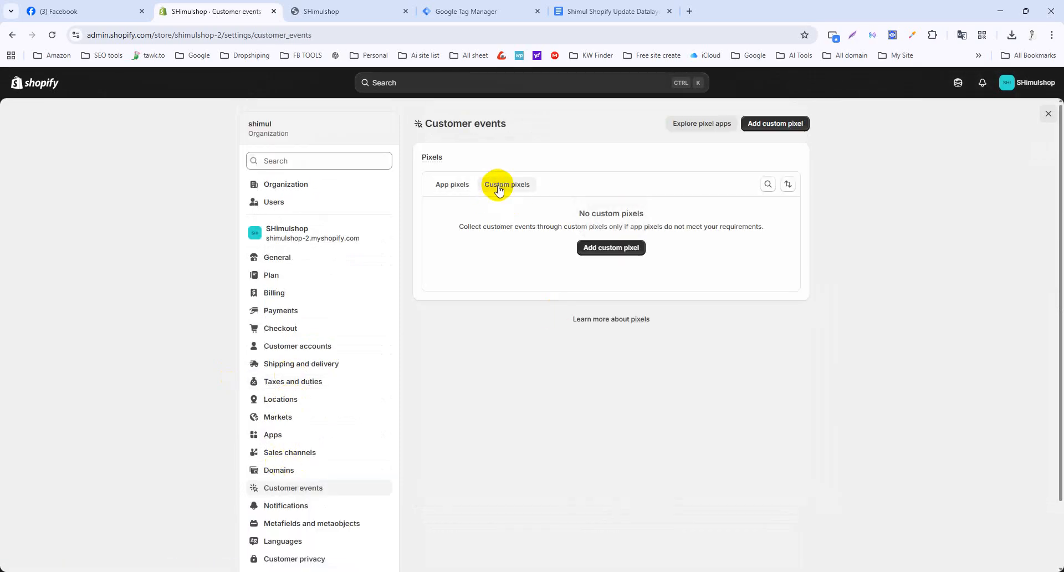
click(609, 247)
click(522, 320)
click(522, 320)
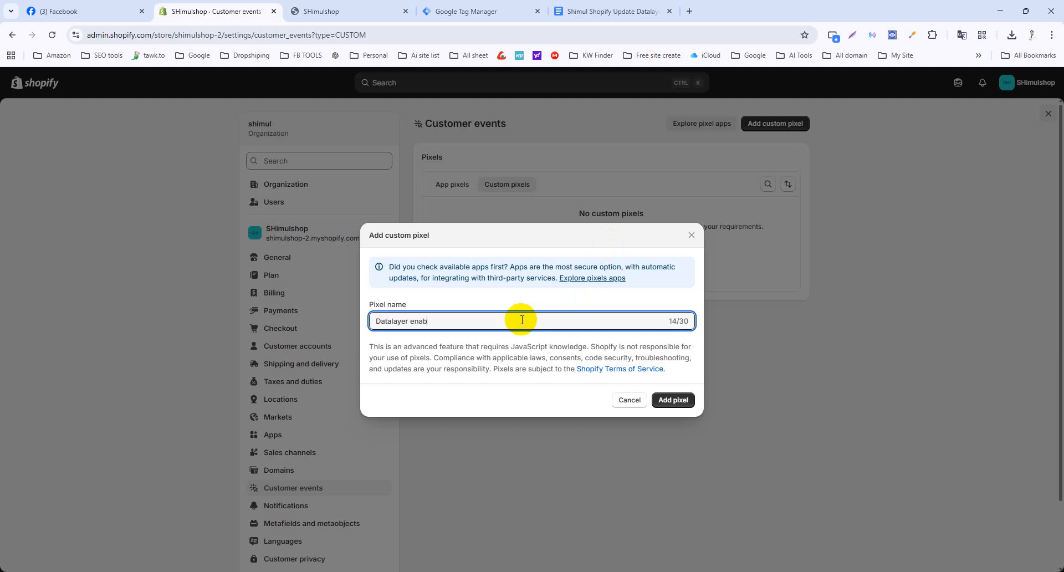
click(676, 400)
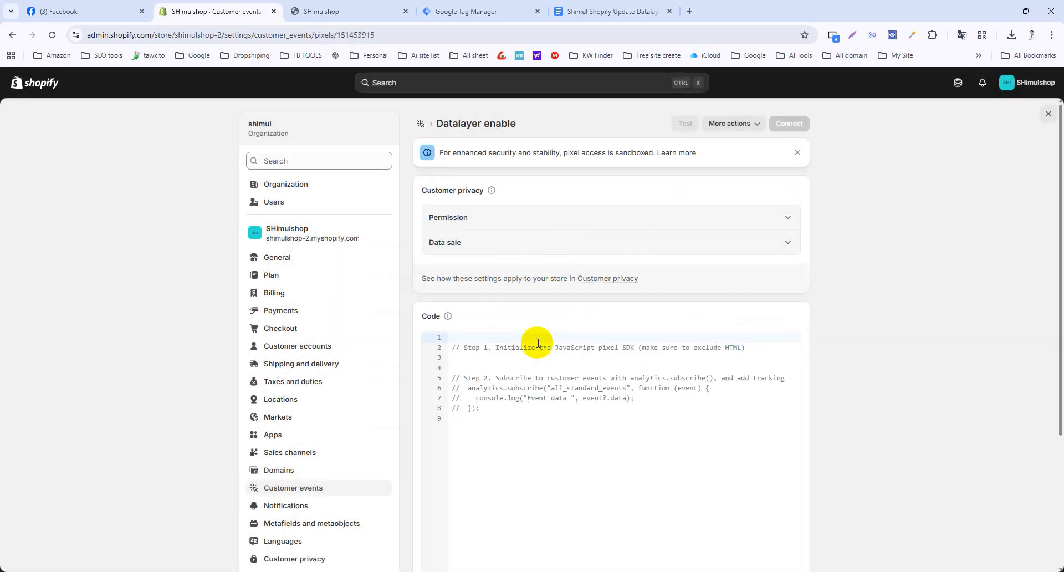
Replace the pixel's placeholder code with the copied data layer script.
key(ctrl+a)
key(ctrl+v)
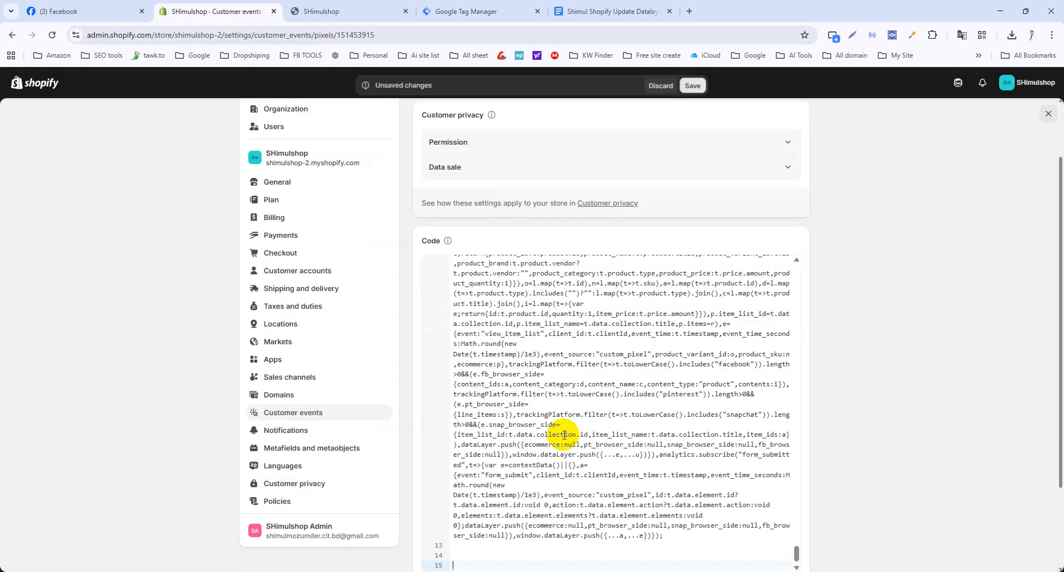
scroll(603, 392, up, 2)
scroll(603, 392, up, 10)
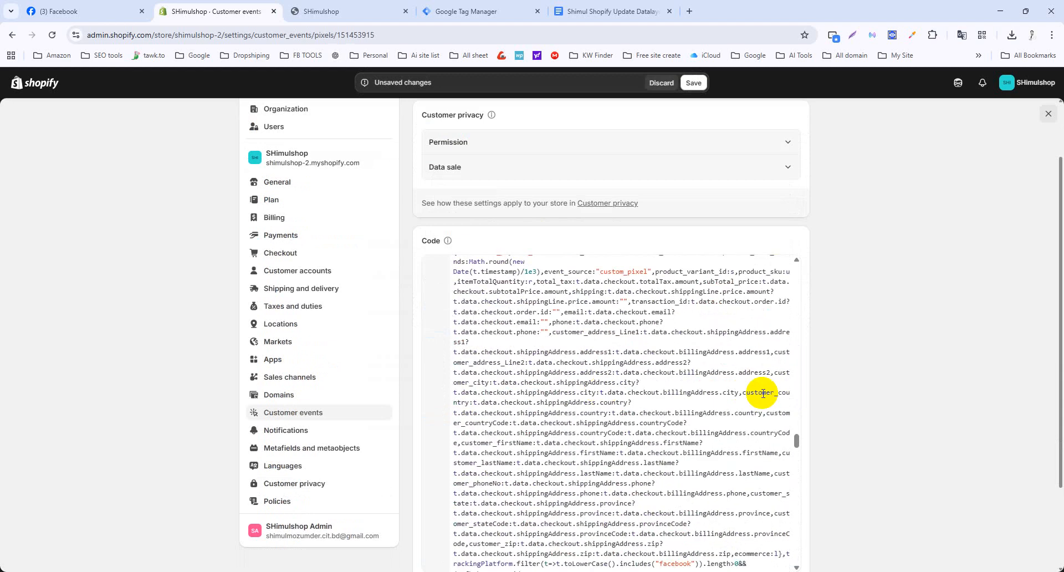
drag(798, 438, 796, 261)
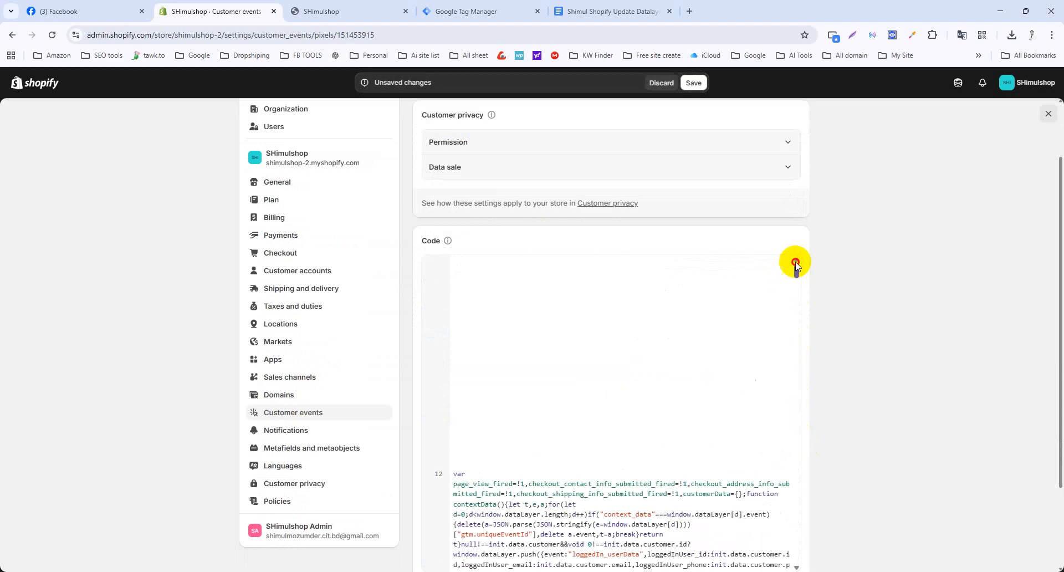
Put the GTM container ID into the pixel code and copy GTM's head install snippet.
click(465, 11)
double_click(548, 252)
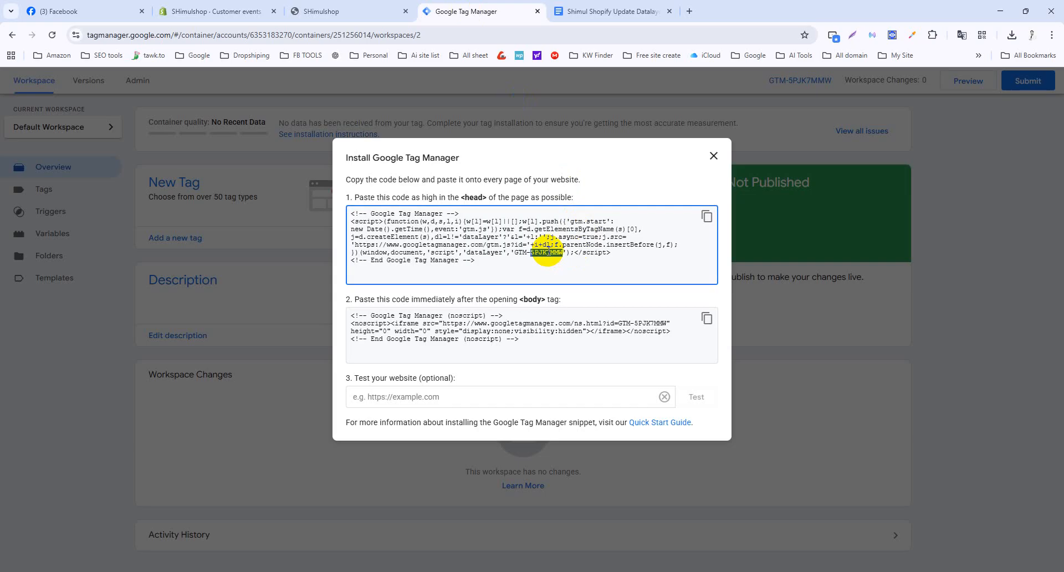
click(339, 7)
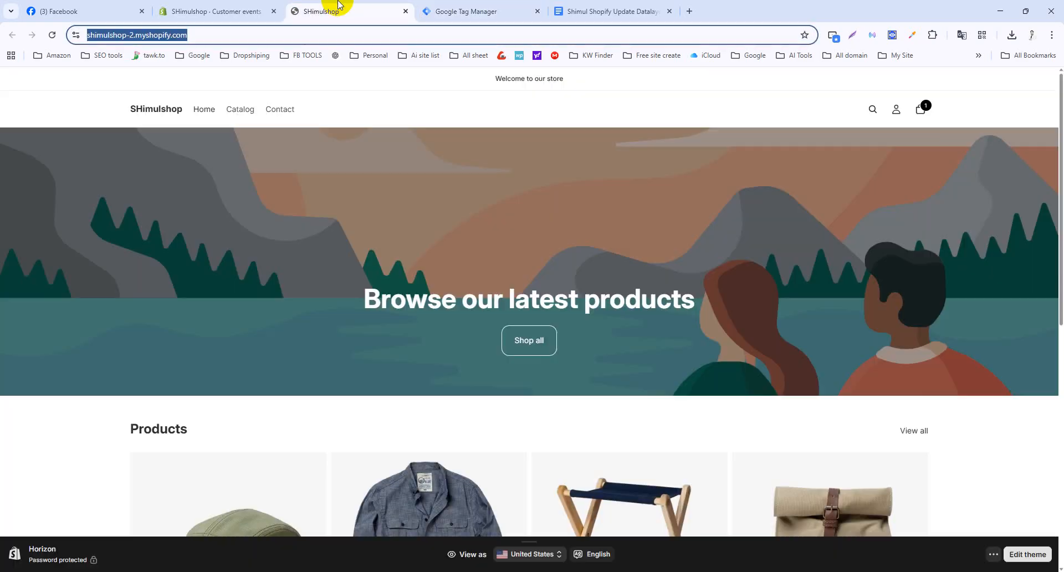
click(222, 11)
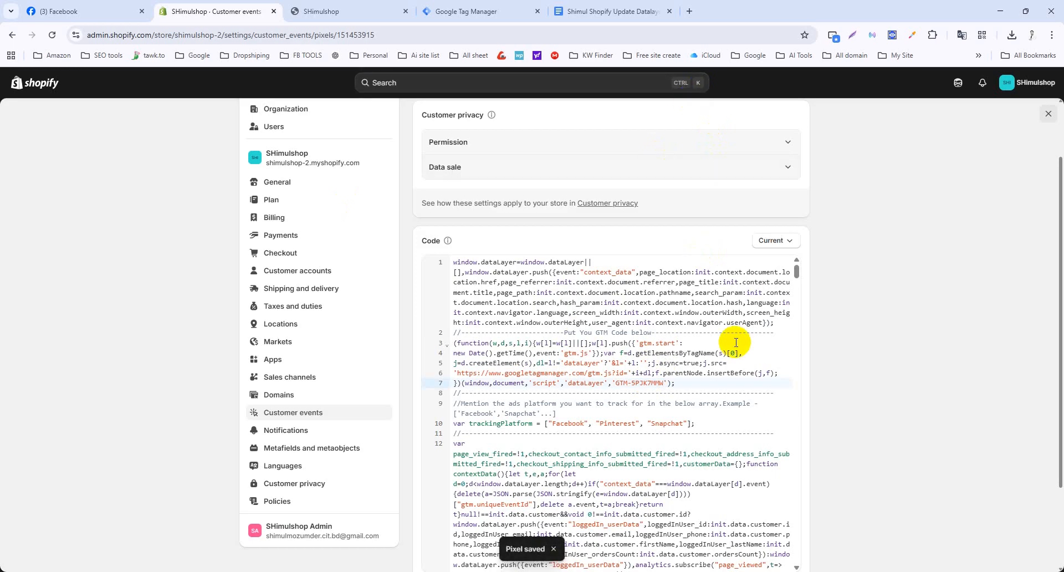
click(471, 7)
click(707, 216)
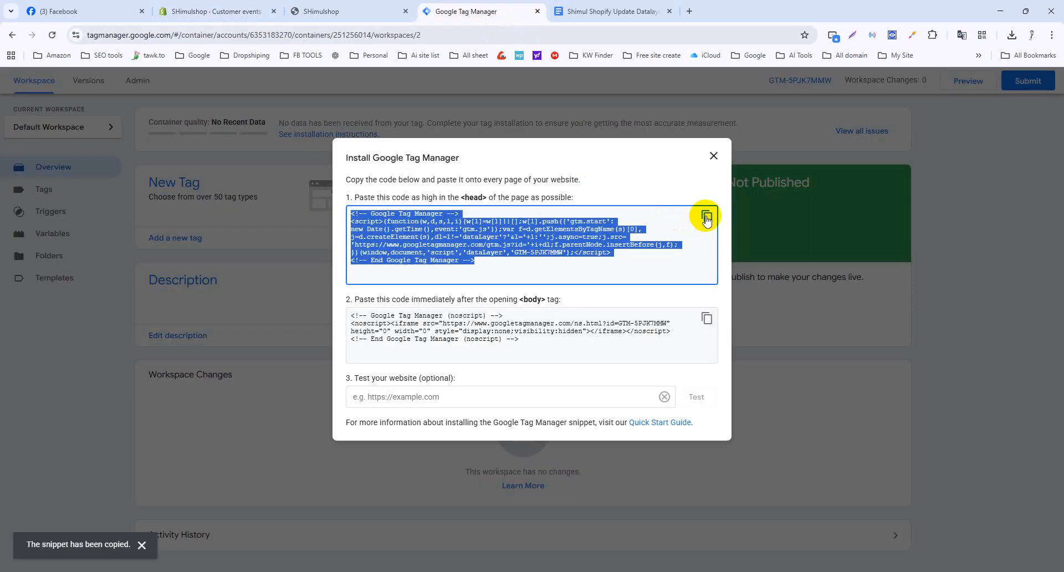
Replace the GTM Injector code in DataLayer Checker Plus settings with the head snippet and save.
click(892, 34)
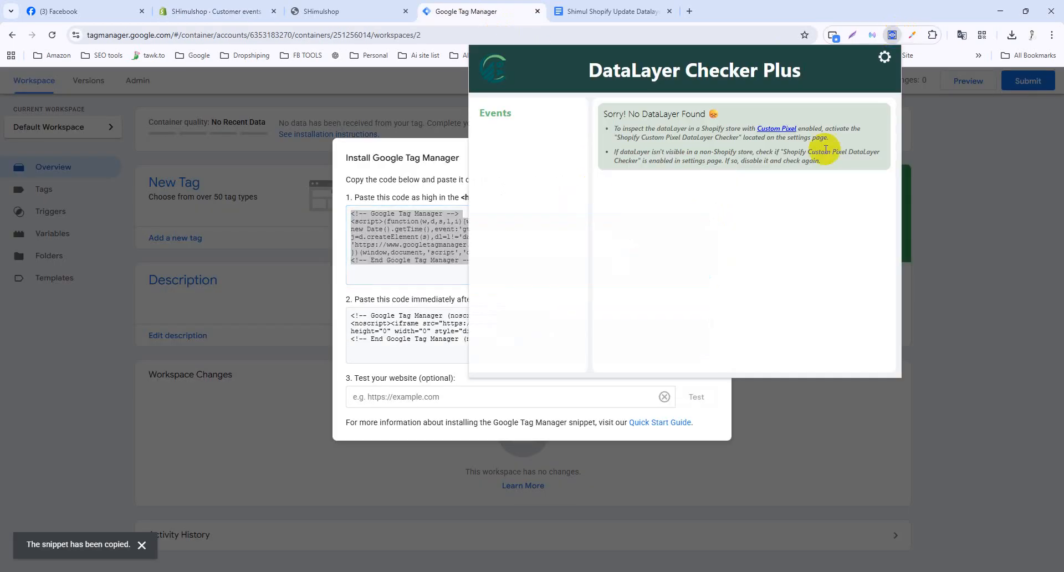
click(885, 57)
key(ctrl+a)
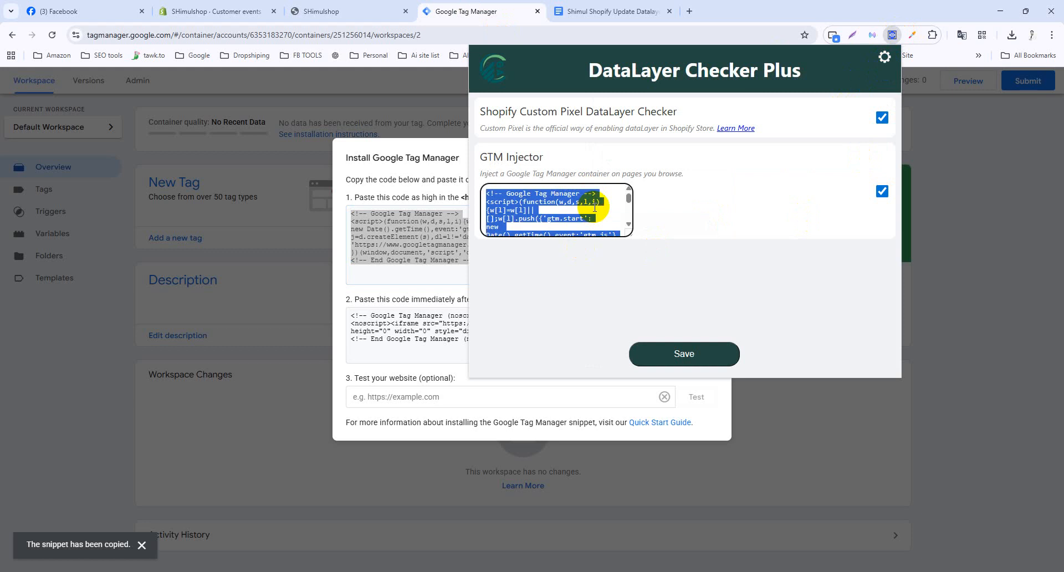
key(ctrl+v)
click(685, 354)
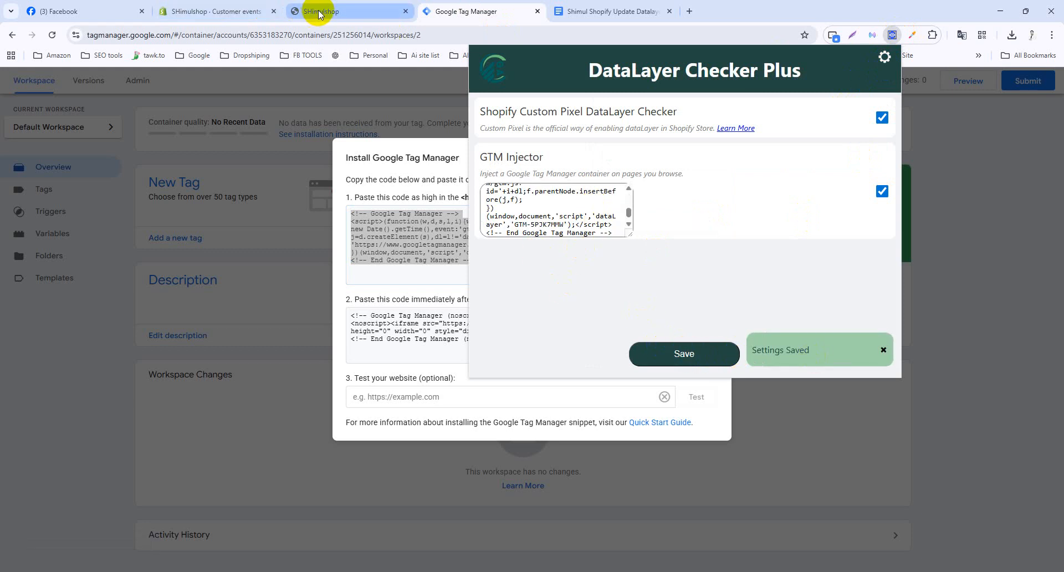
Test the store URL in GTM's Test your website check, then close the install dialog.
click(406, 397)
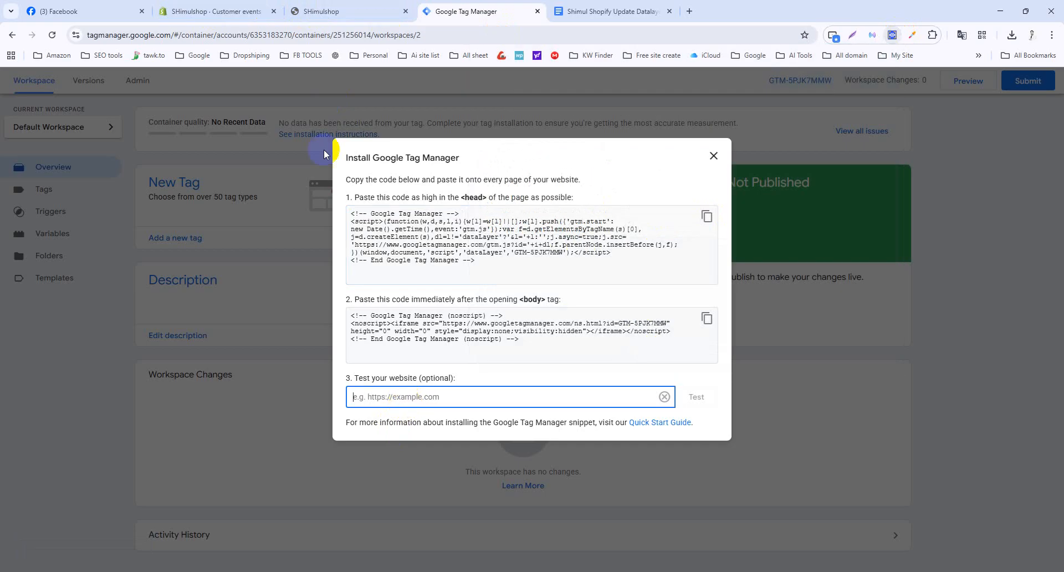
click(326, 12)
click(475, 11)
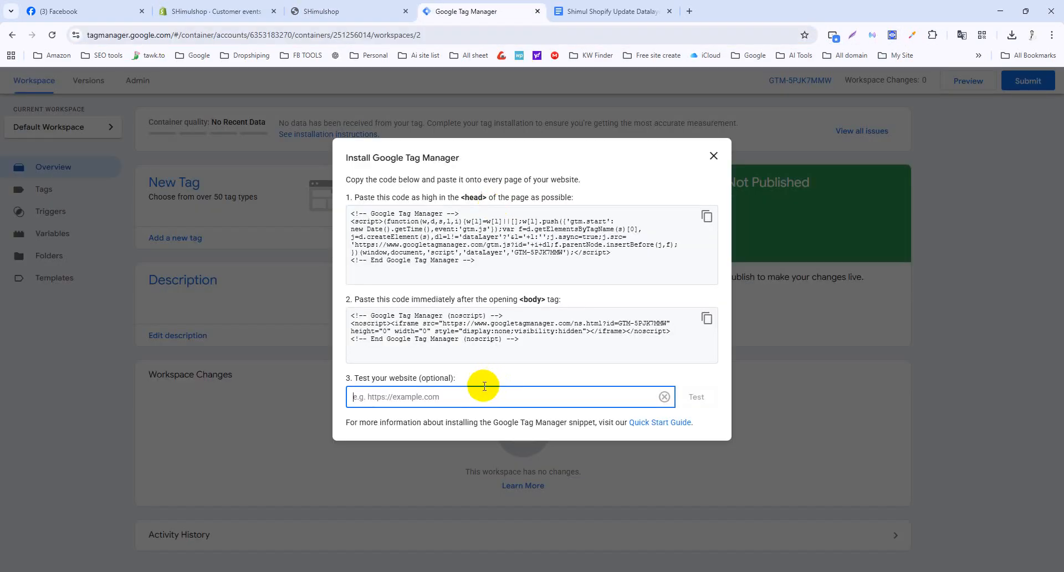
click(698, 397)
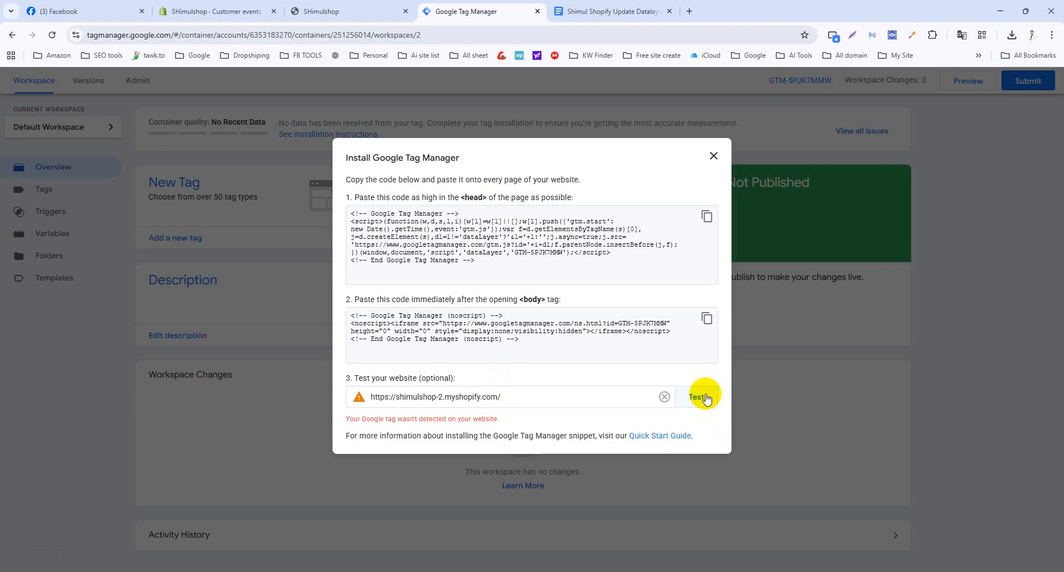
click(714, 155)
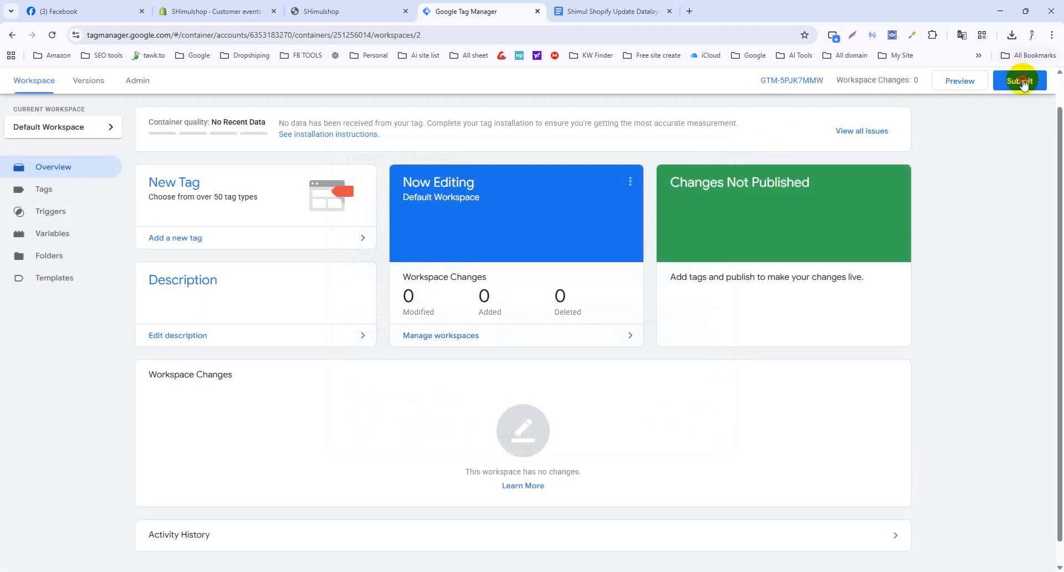
Submit and publish the workspace as Version 2 without a description.
click(1023, 83)
click(1022, 84)
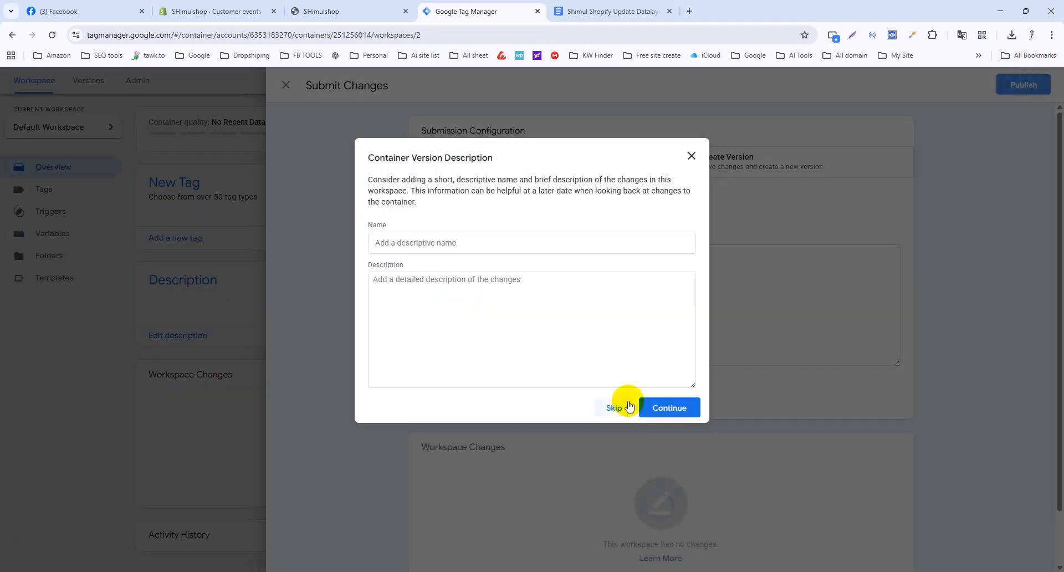
click(615, 408)
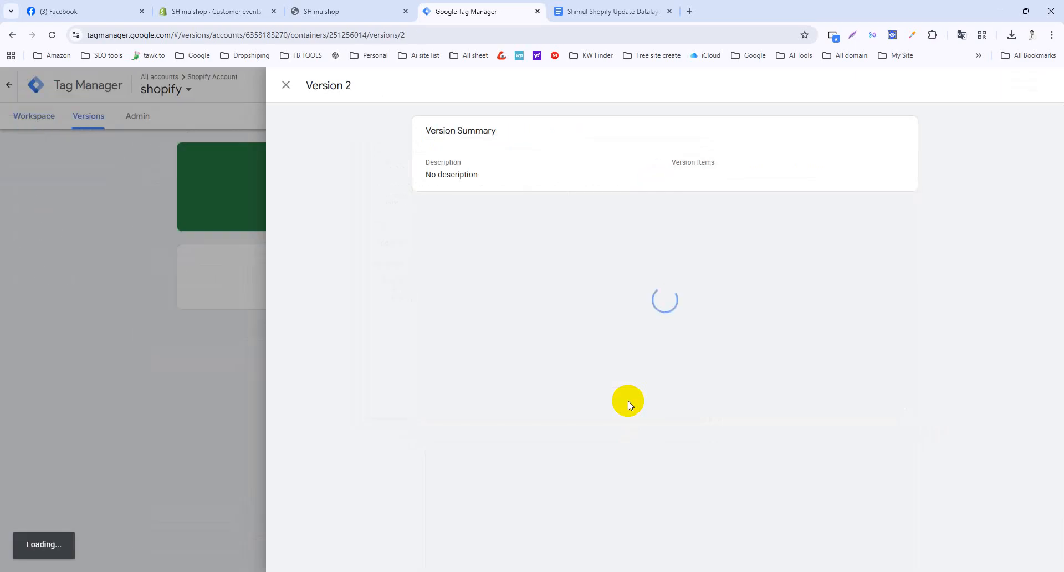
click(285, 86)
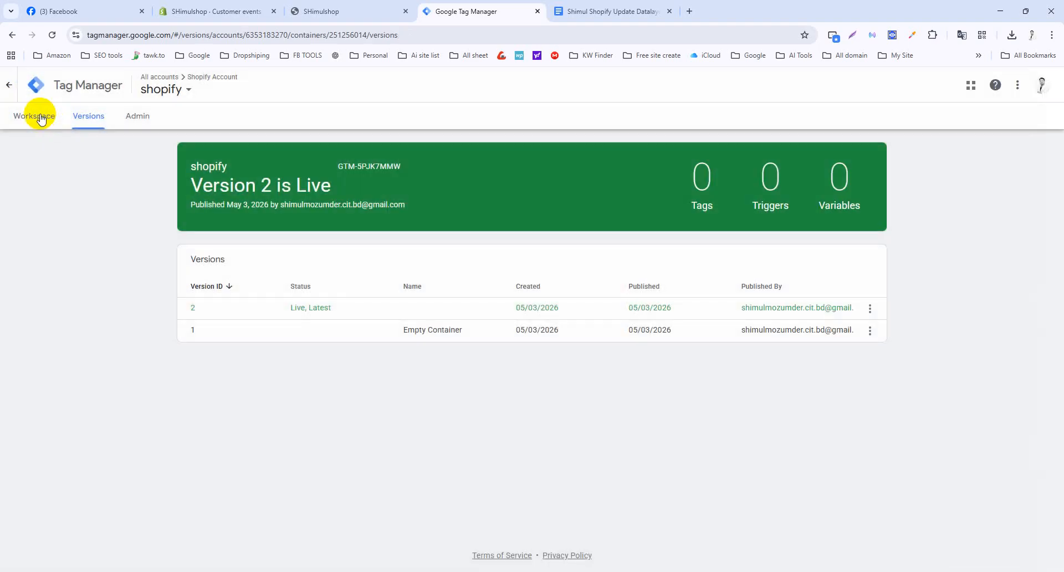
click(40, 118)
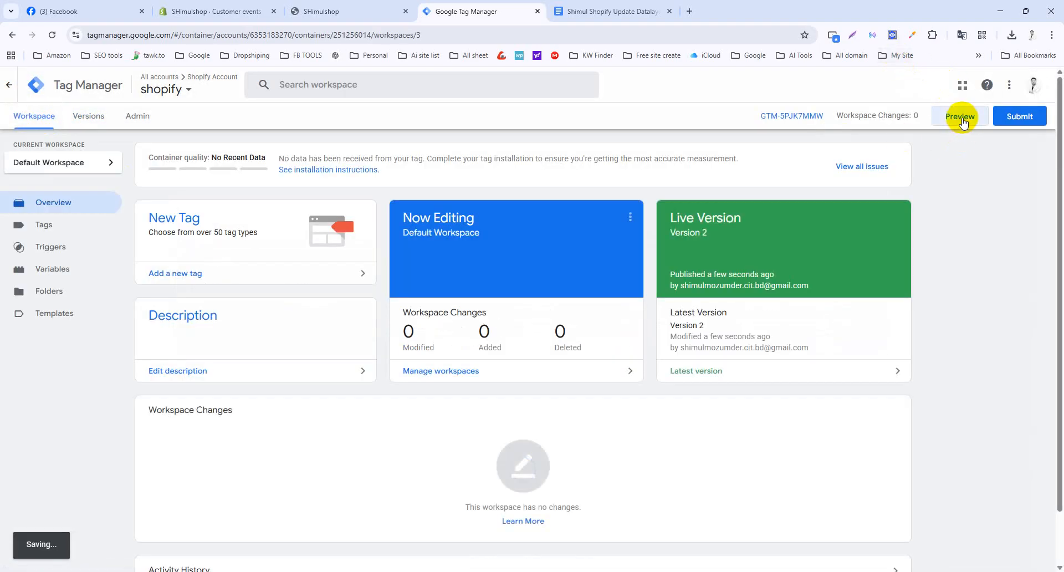
Start GTM Preview on shimulshop-2.myshopify.com, connect, and move the debug window aside.
click(961, 116)
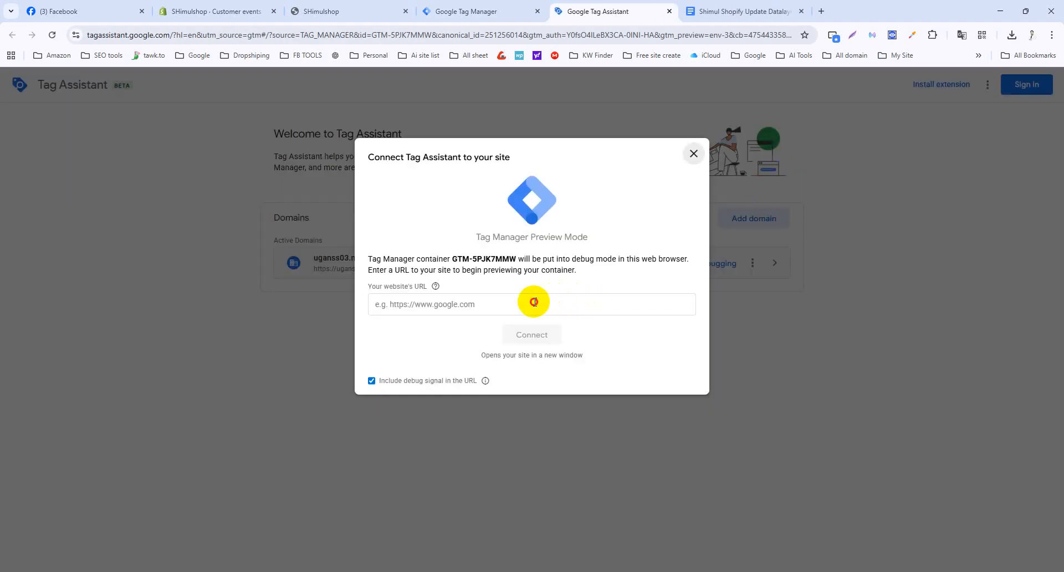
click(534, 302)
key(ctrl+v)
click(529, 334)
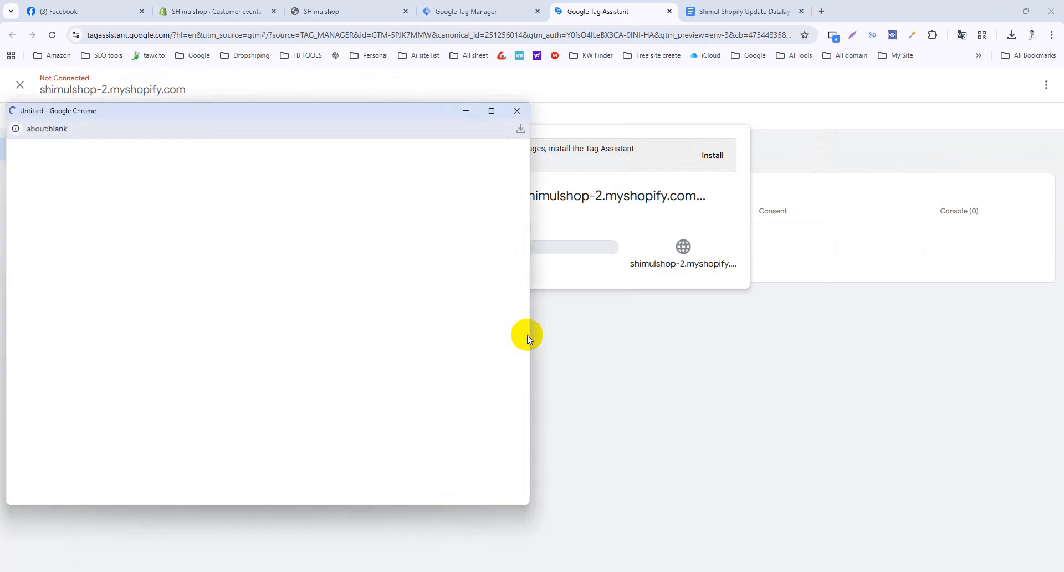
drag(303, 111, 680, 119)
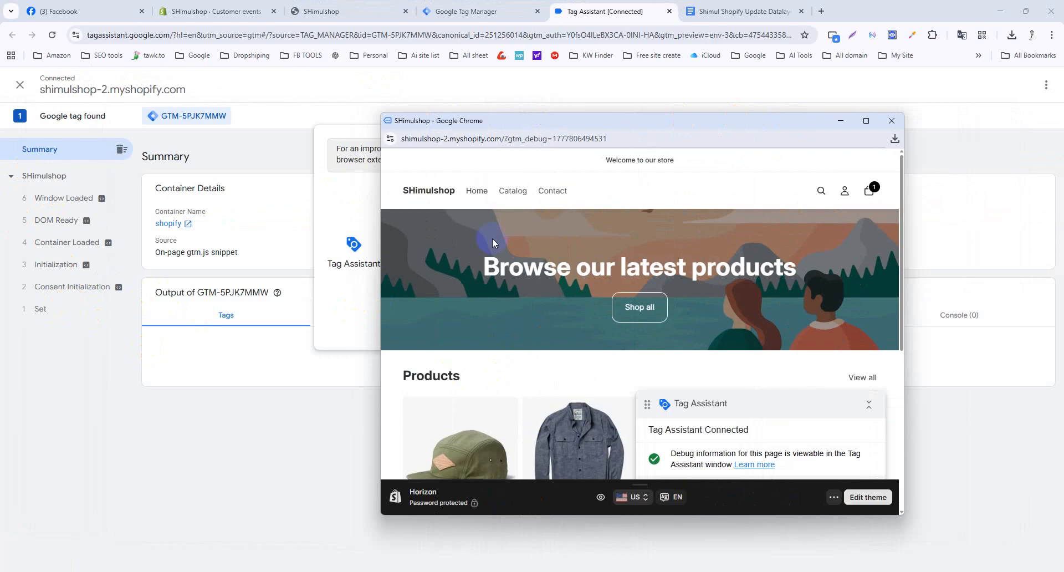
drag(527, 120, 525, 407)
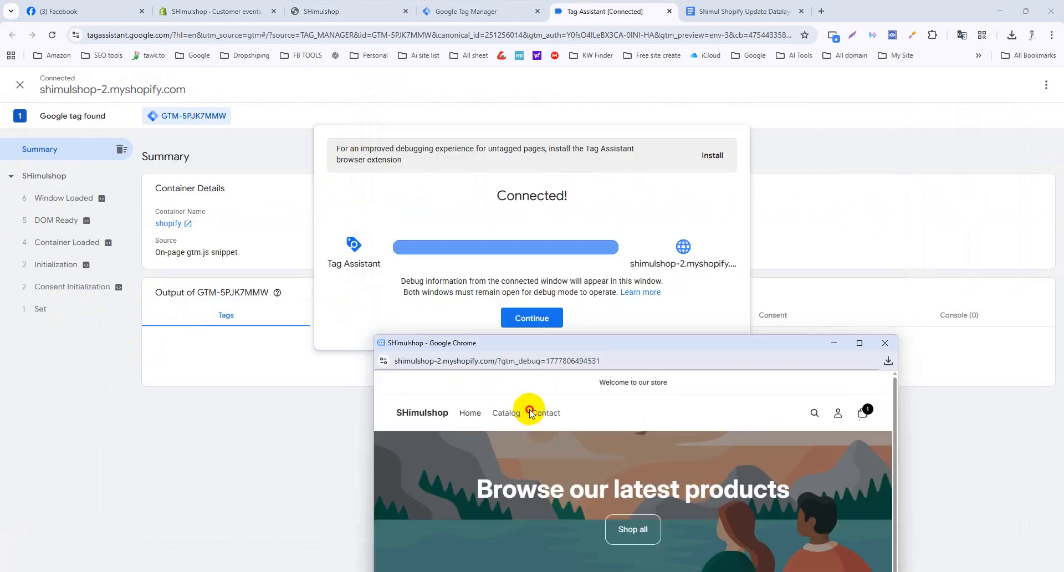
Continue to the Tag Assistant summary and bring the store debug window forward.
click(546, 320)
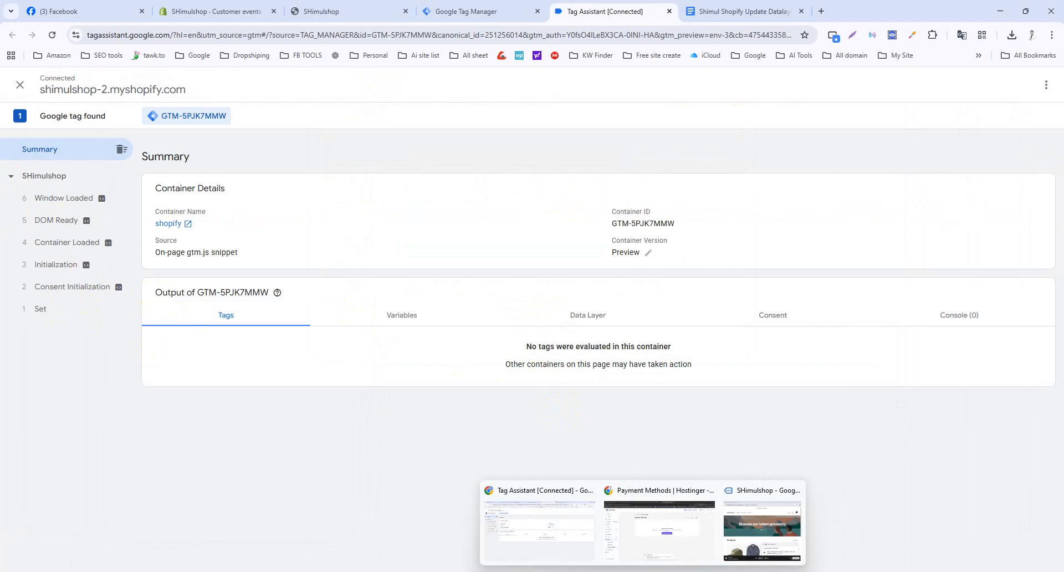
click(737, 542)
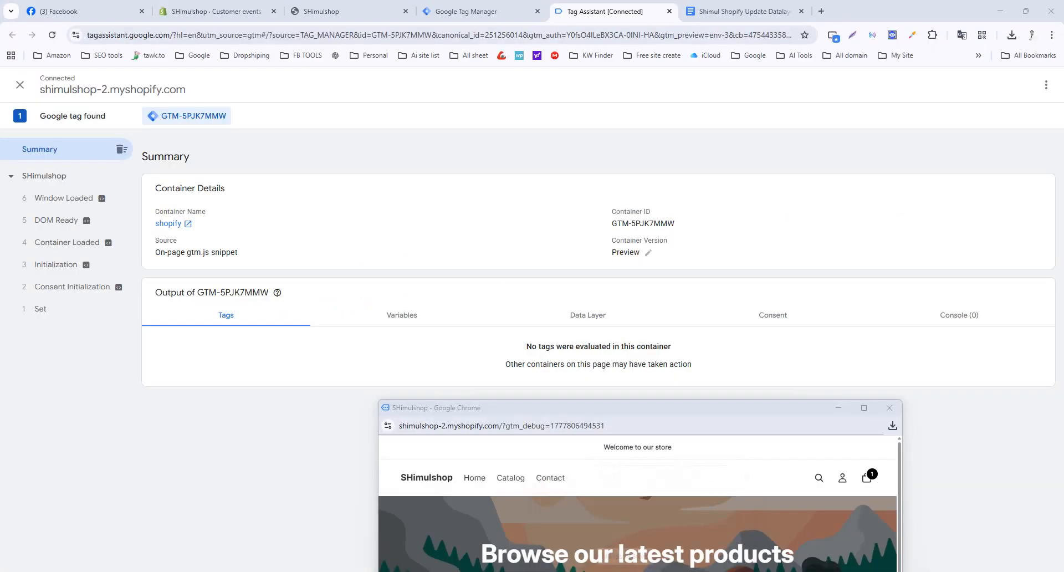
mouse_move(656, 519)
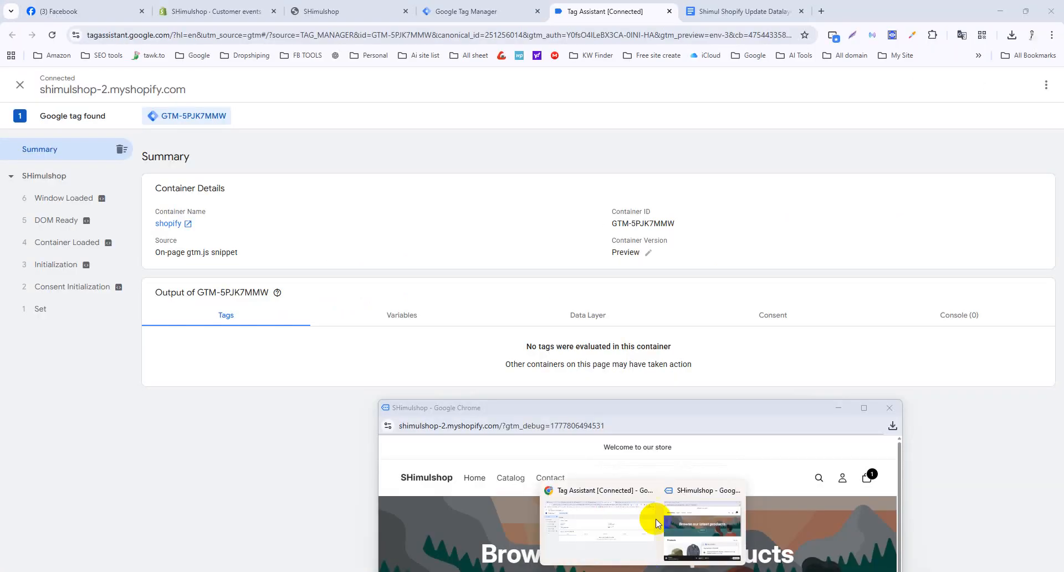
click(696, 489)
drag(660, 407, 693, 126)
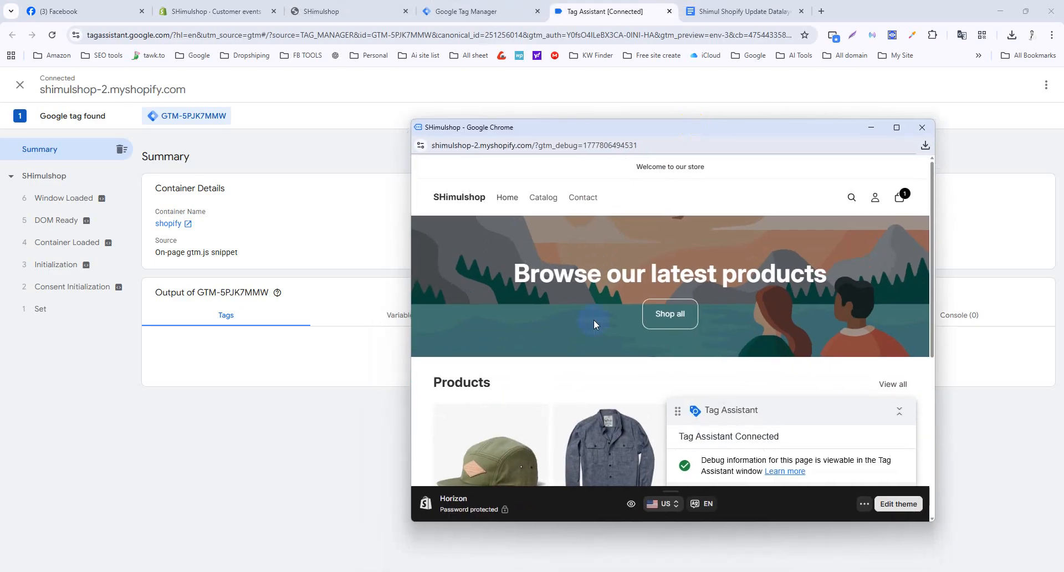
Open the Cydney Plaid product page and inspect its data layer in DataLayer Checker Plus.
scroll(615, 388, down, 5)
scroll(615, 388, down, 2)
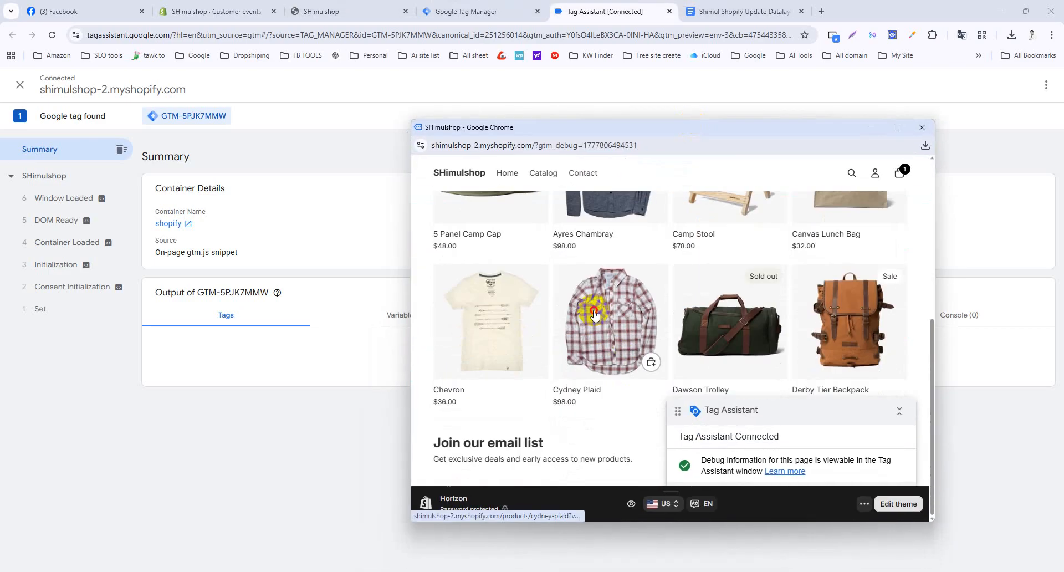
click(595, 315)
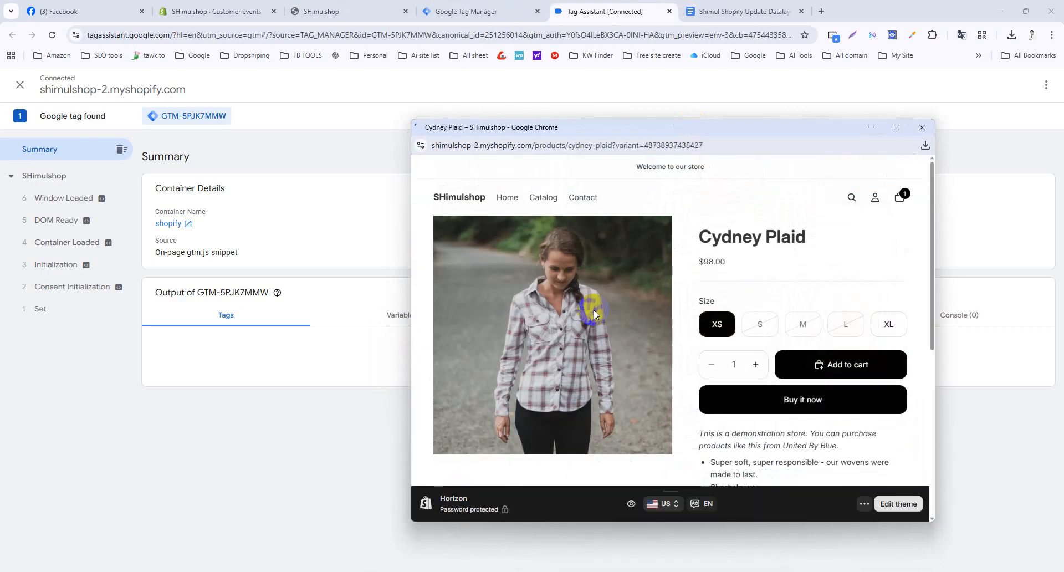
click(892, 35)
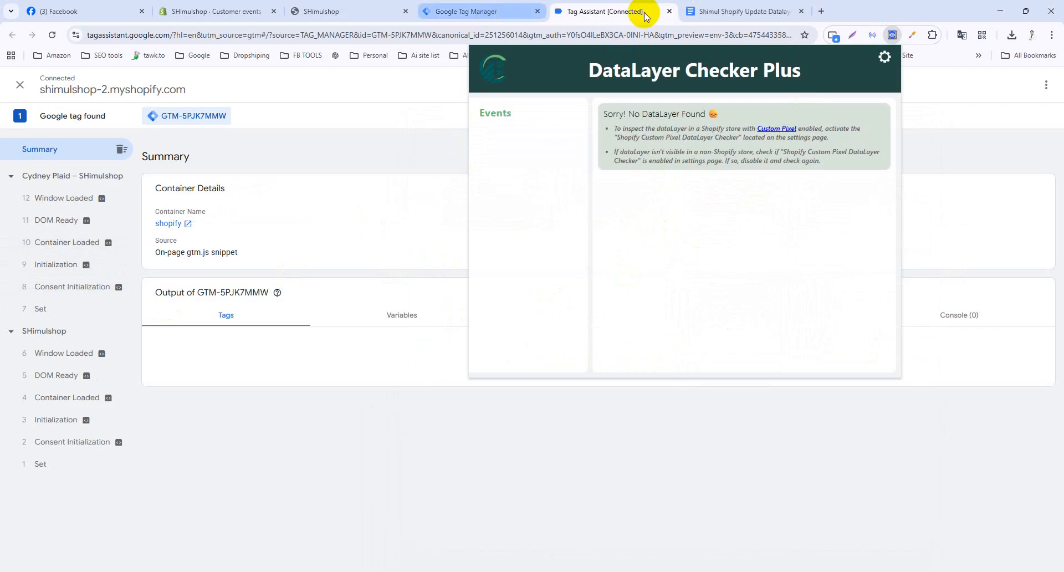
Reload the store pages and recheck the product page's data layer.
click(310, 10)
click(52, 34)
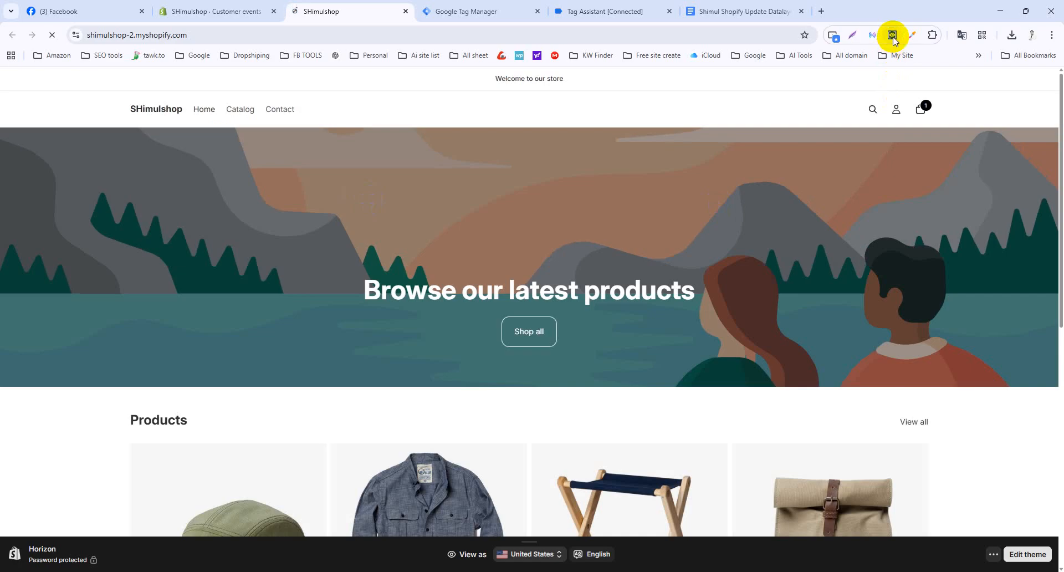
click(892, 35)
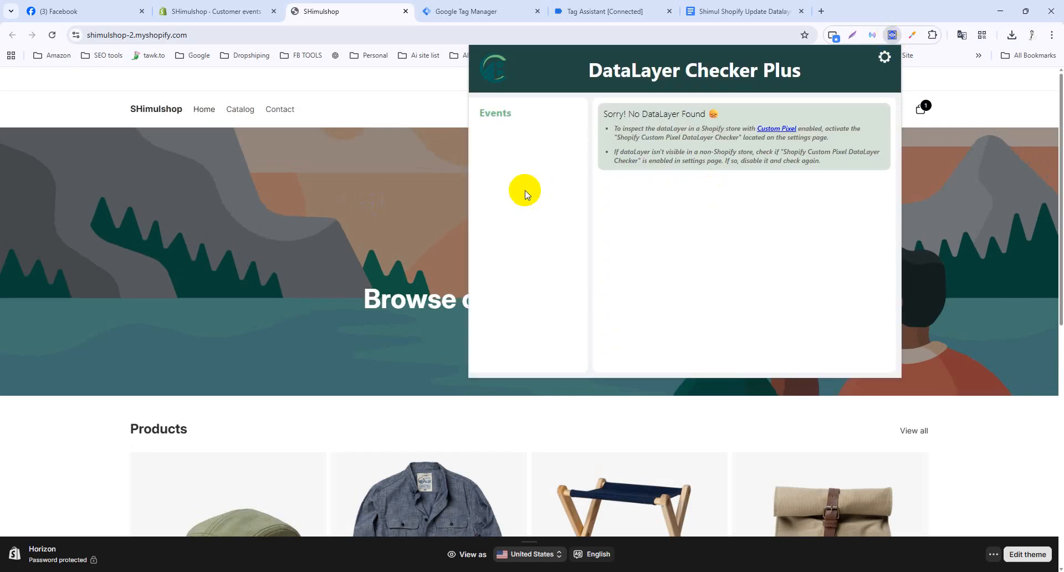
click(52, 35)
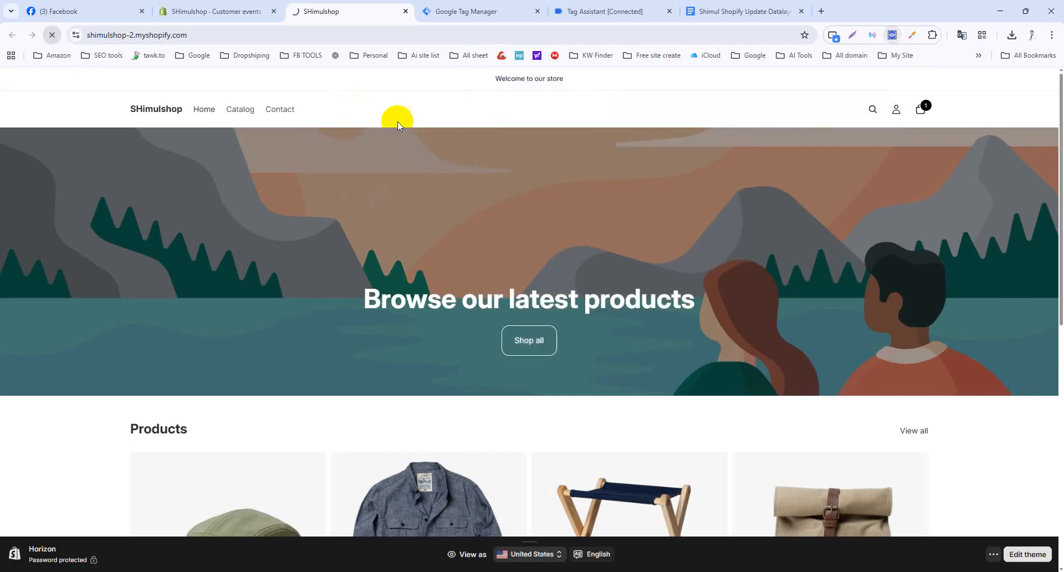
scroll(421, 366, down, 4)
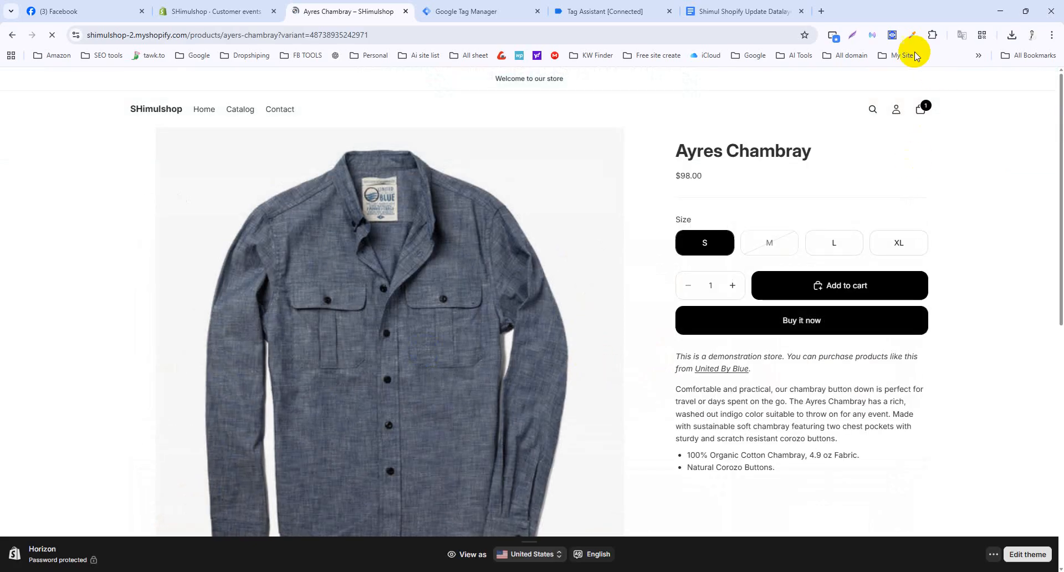
click(892, 35)
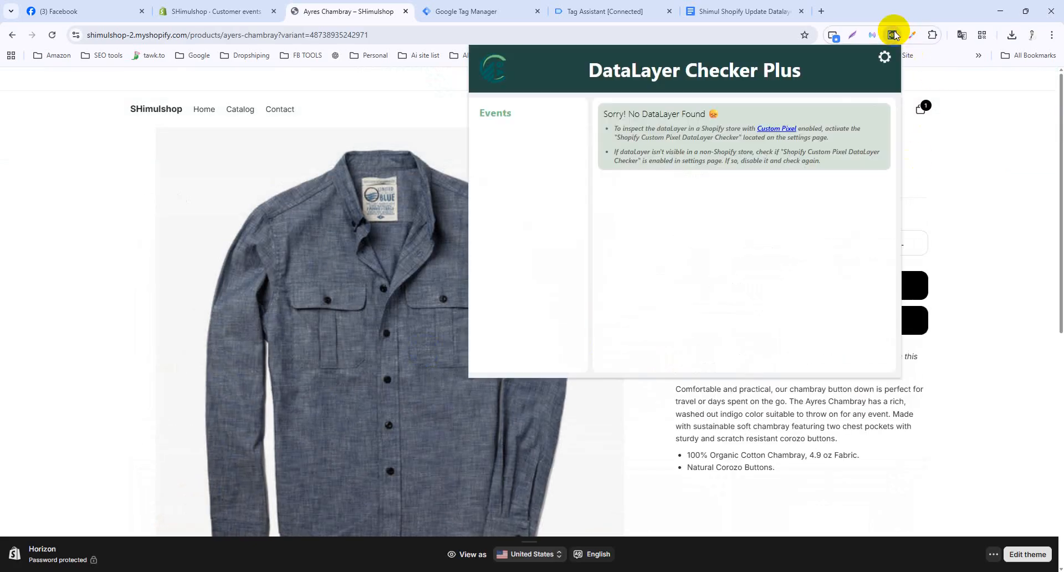
Re-save the DataLayer Checker Plus GTM Injector settings and close the popup.
click(885, 57)
scroll(545, 228, down, 3)
scroll(545, 229, down, 1)
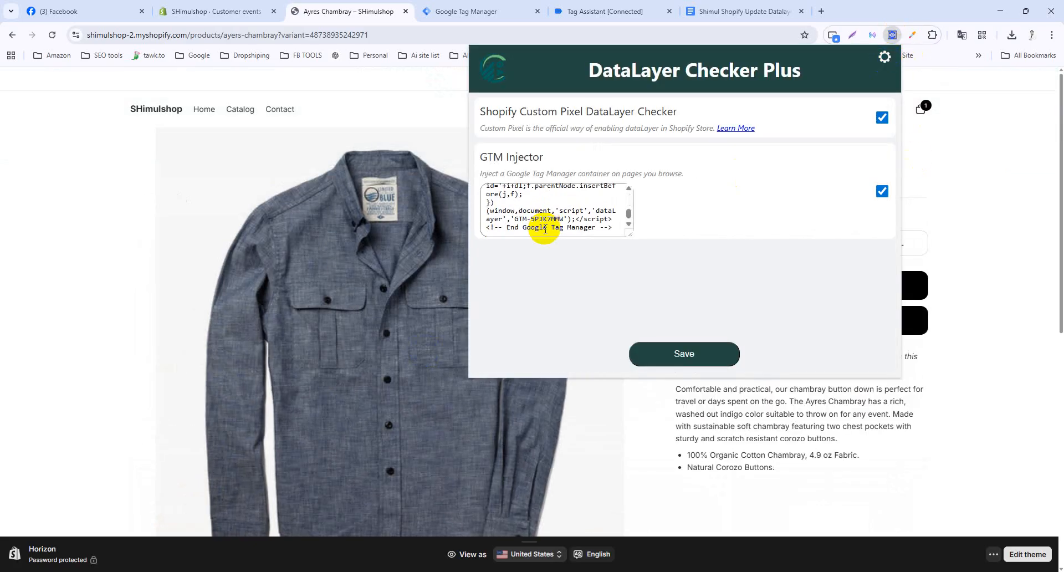
click(638, 351)
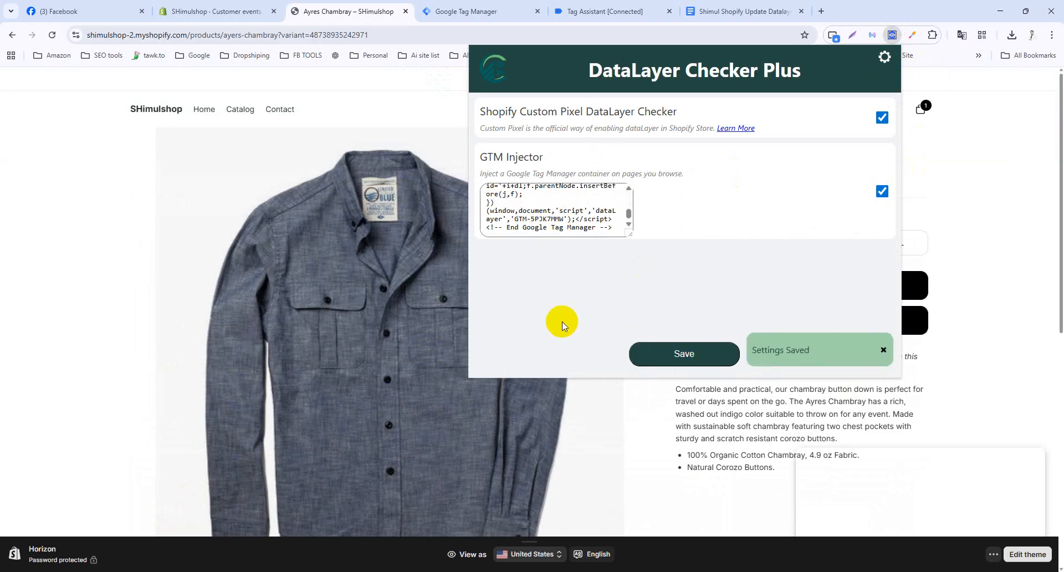
click(983, 337)
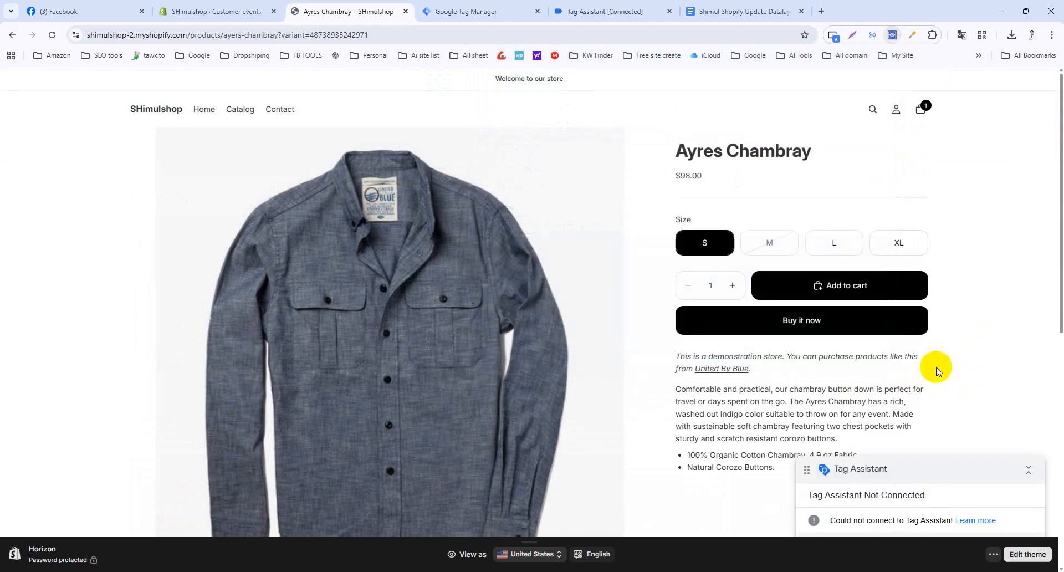
Connect the 'Datalayer enable' pixel to the store, confirm, and launch its test on the storefront.
click(244, 9)
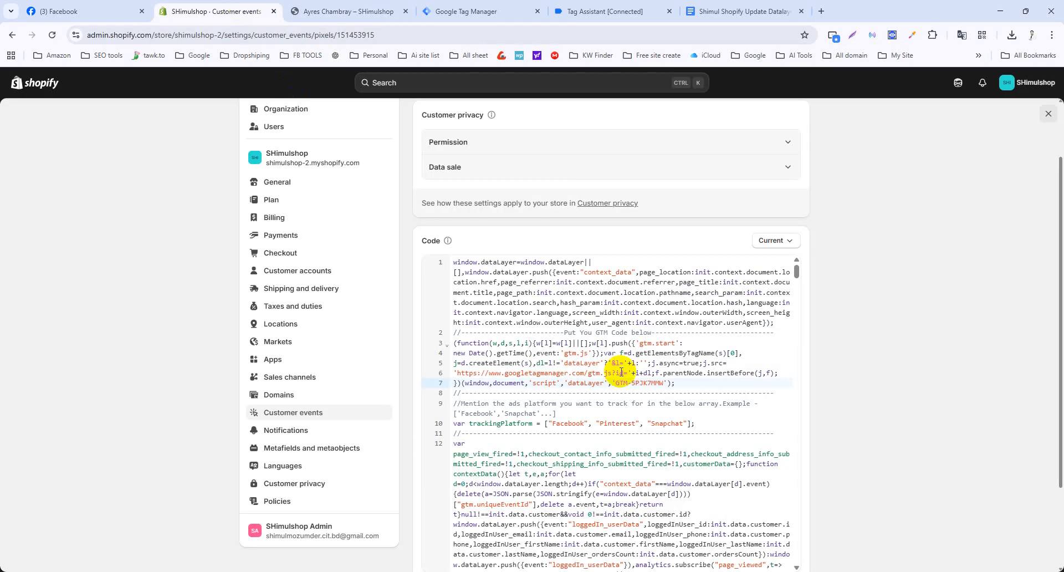
scroll(621, 372, up, 2)
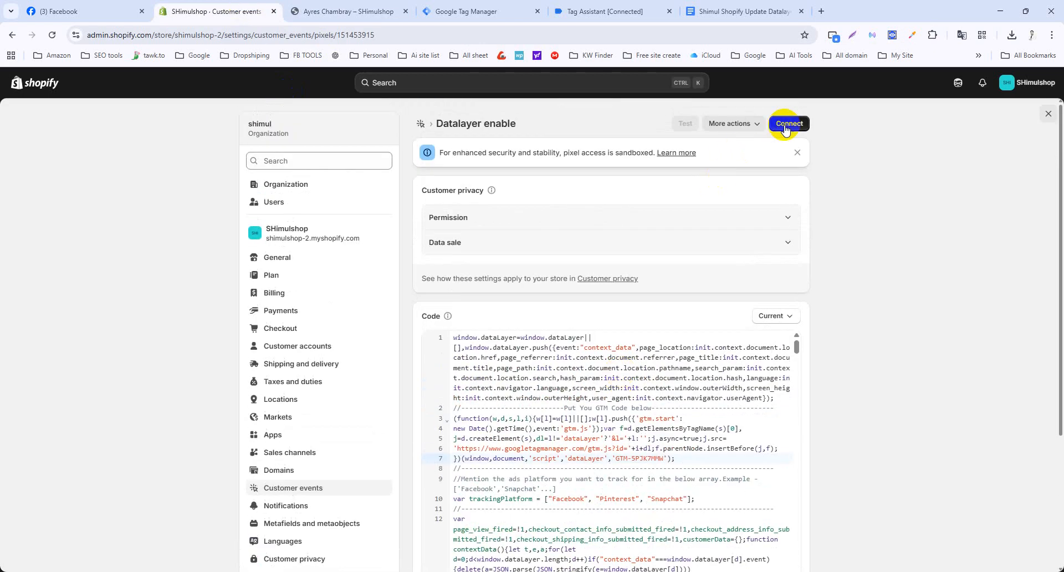
click(787, 124)
click(675, 354)
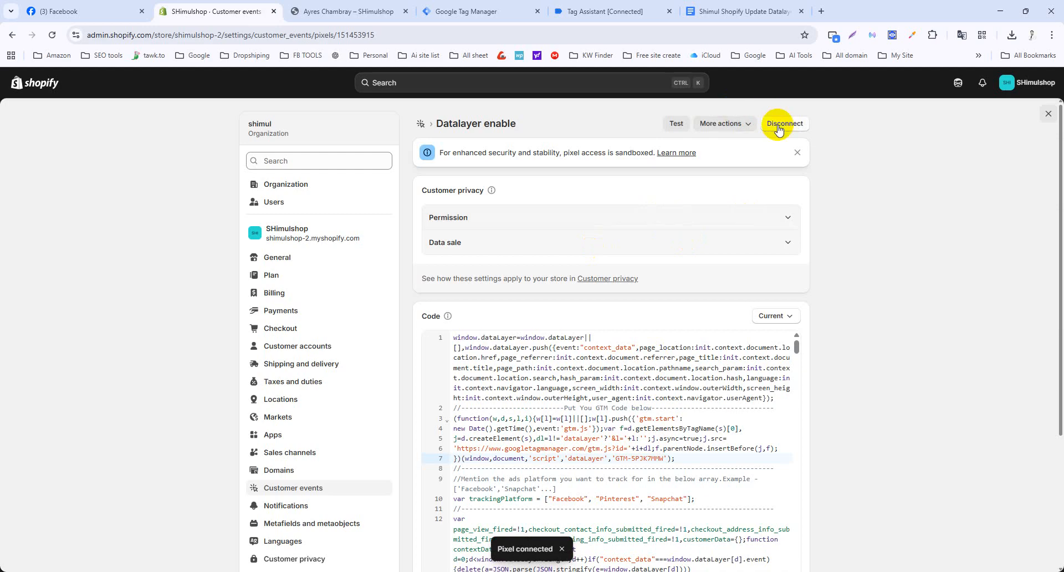
click(676, 124)
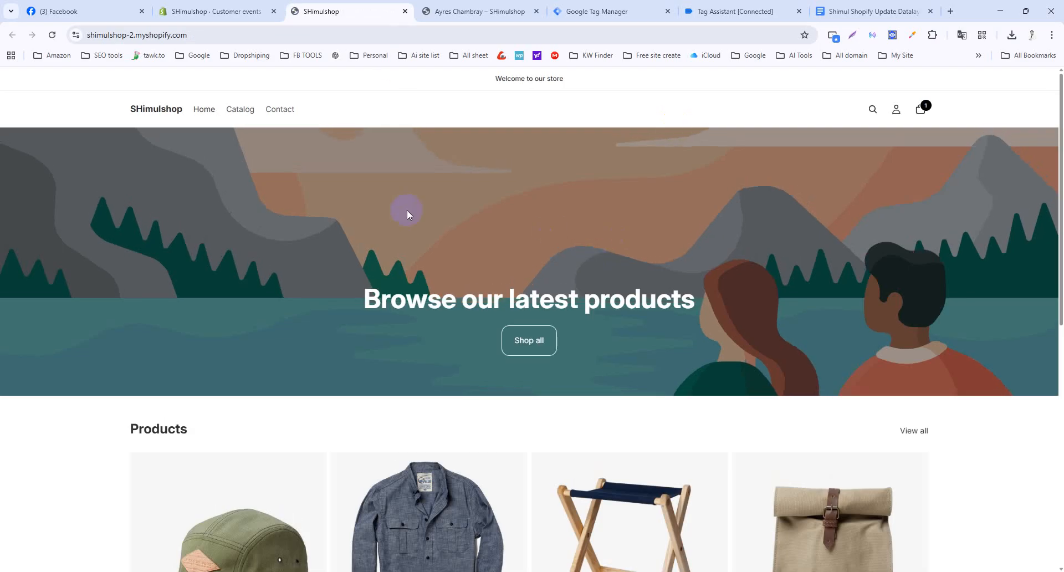
Open the Ayres Chambray product page, checking the Tag Assistant and Tag Manager tabs along the way.
scroll(397, 219, down, 5)
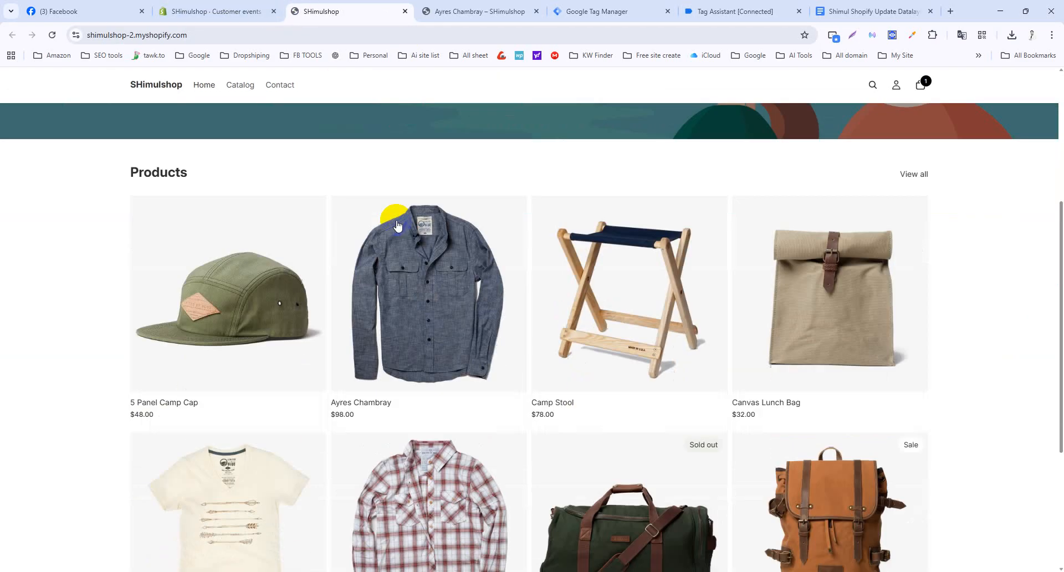
click(438, 260)
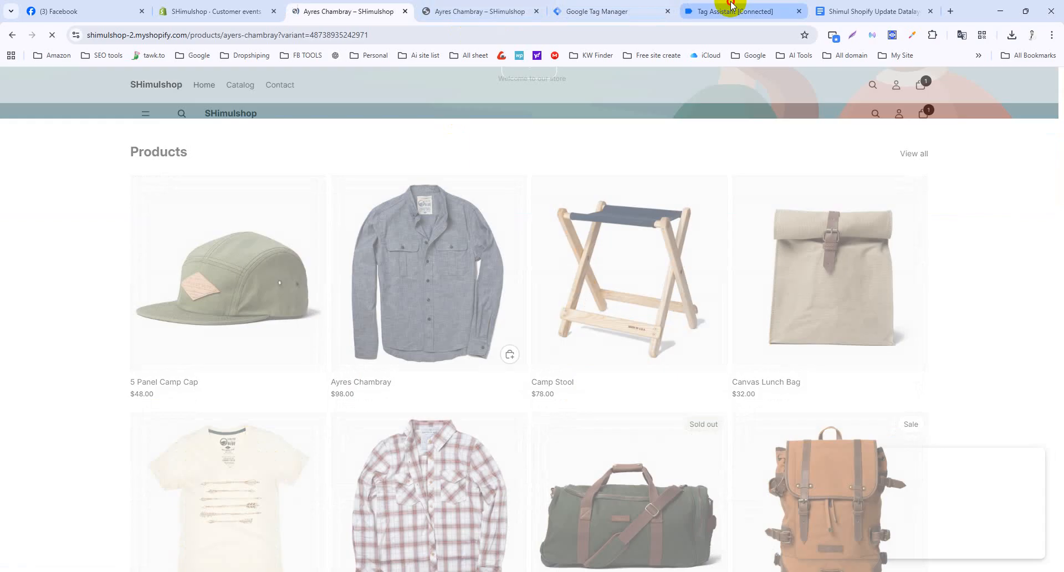
click(731, 7)
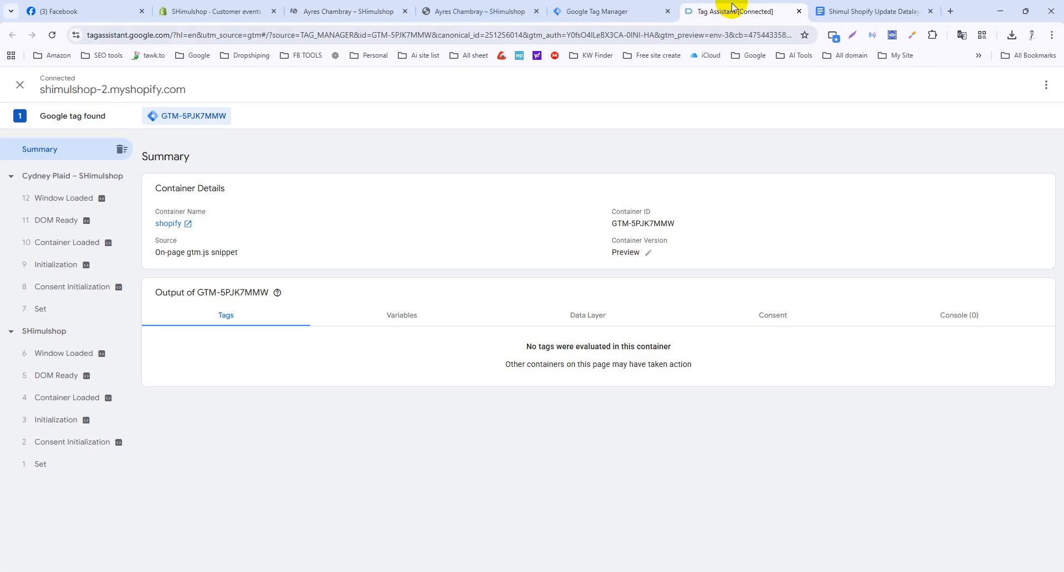
click(337, 8)
click(576, 11)
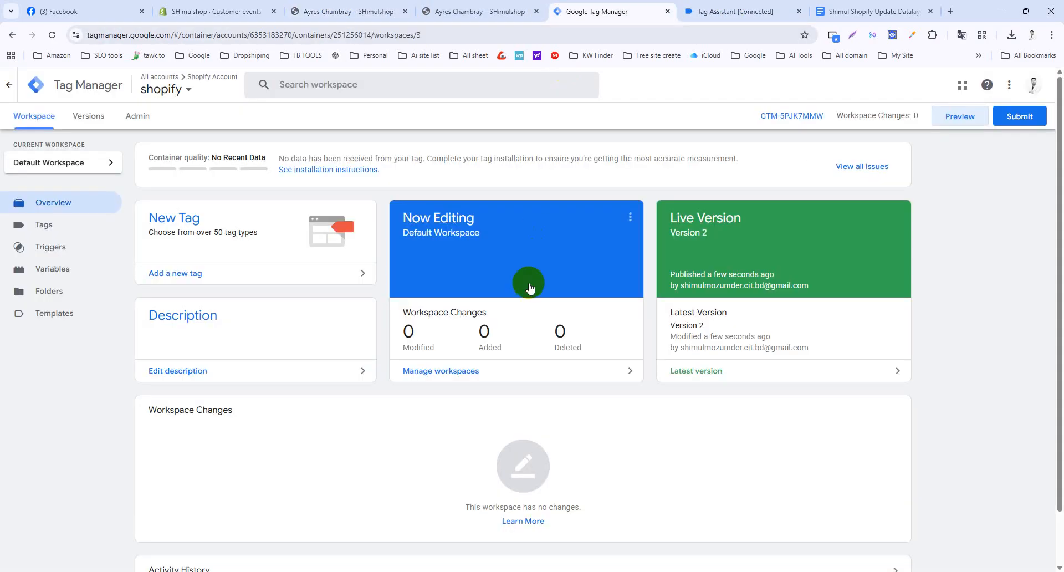
click(214, 9)
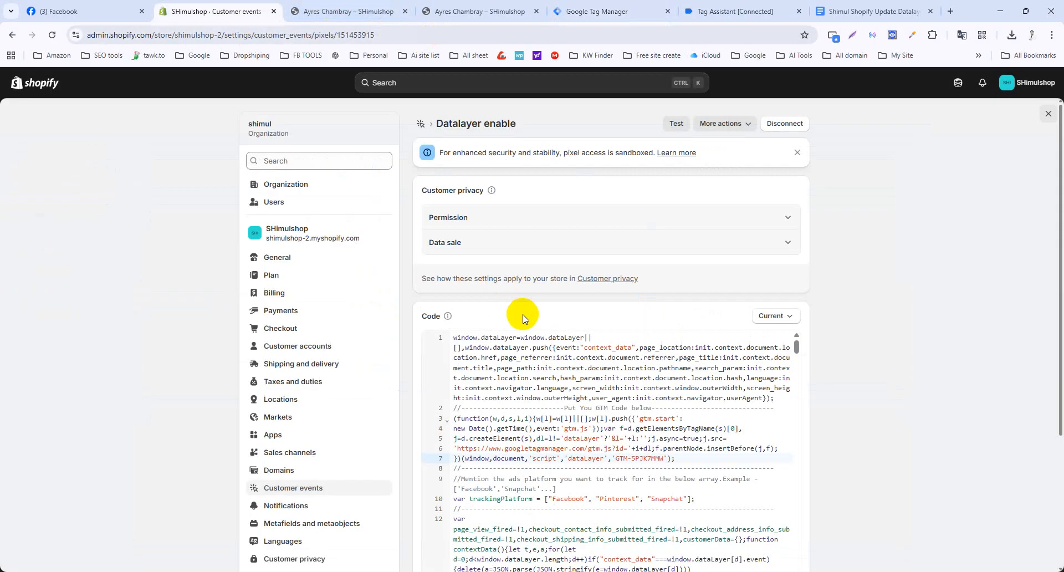
click(475, 10)
Add the Ayres Chambray shirt to the cart and go back to Tag Assistant.
scroll(491, 283, down, 3)
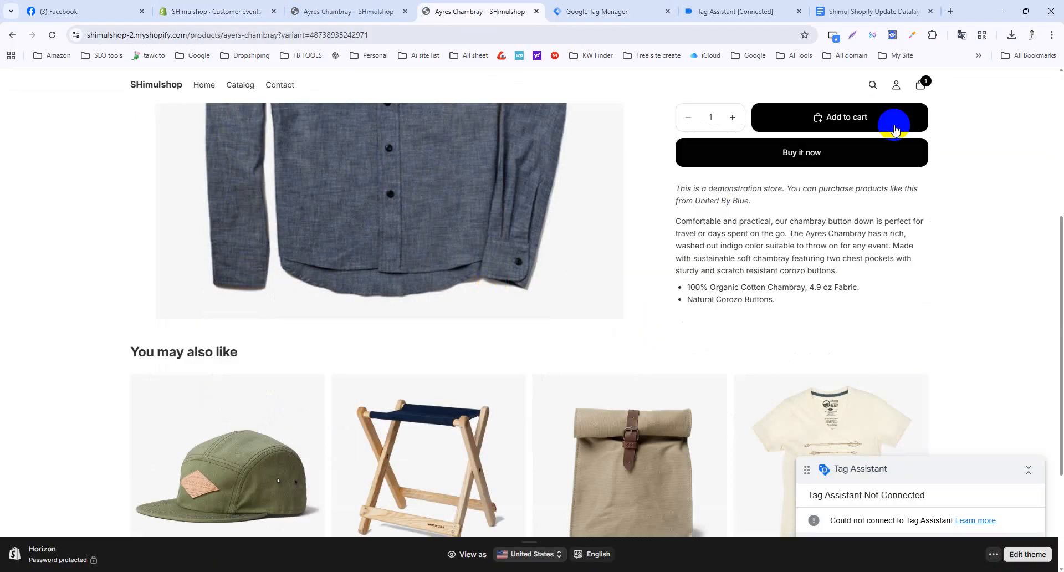
click(894, 129)
click(746, 10)
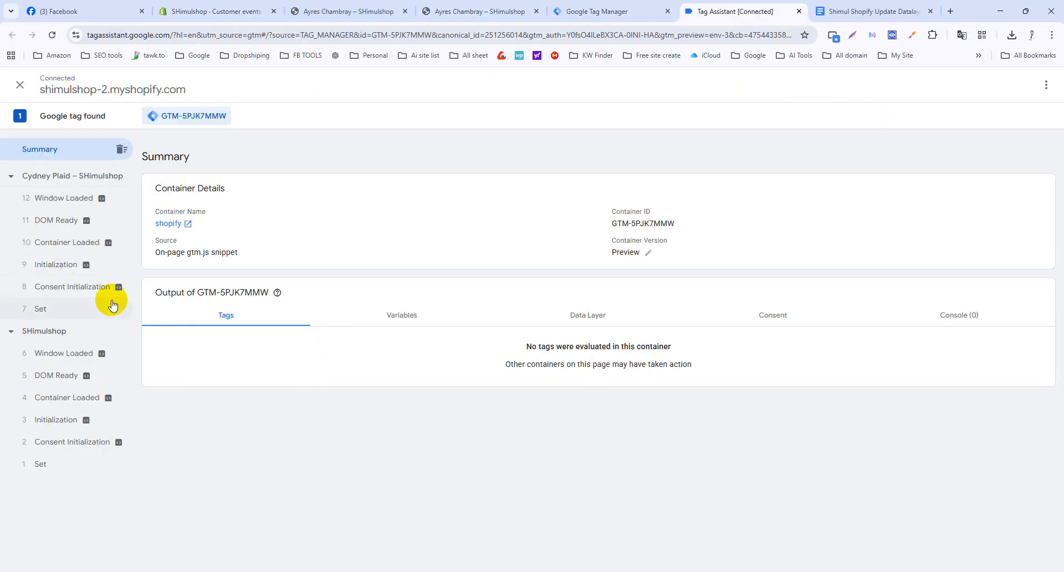
Clear the recorded events, reload Tag Assistant, and reconnect to shimulshop-2.myshopify.com.
click(118, 148)
click(52, 35)
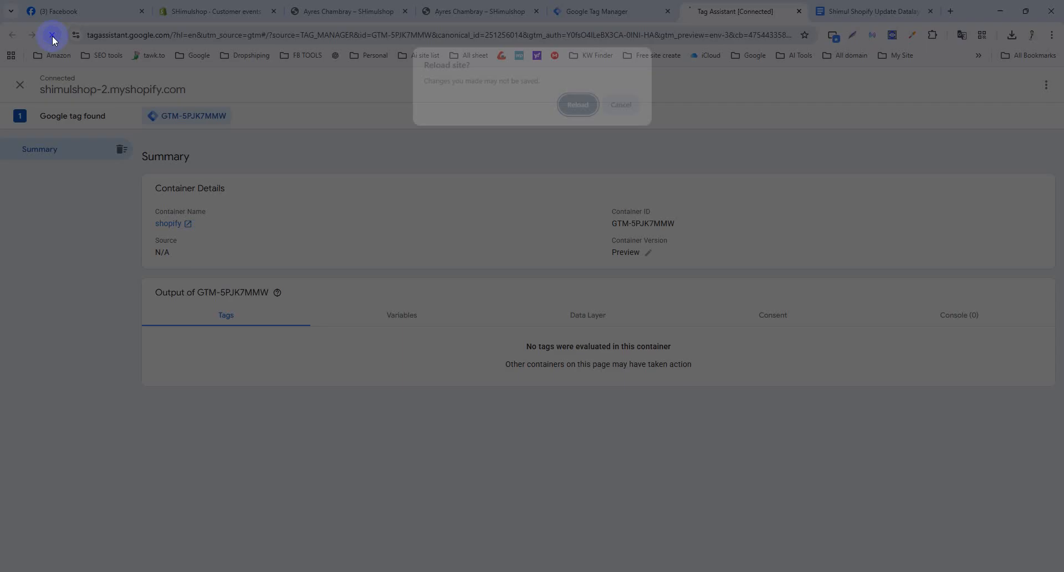
click(582, 108)
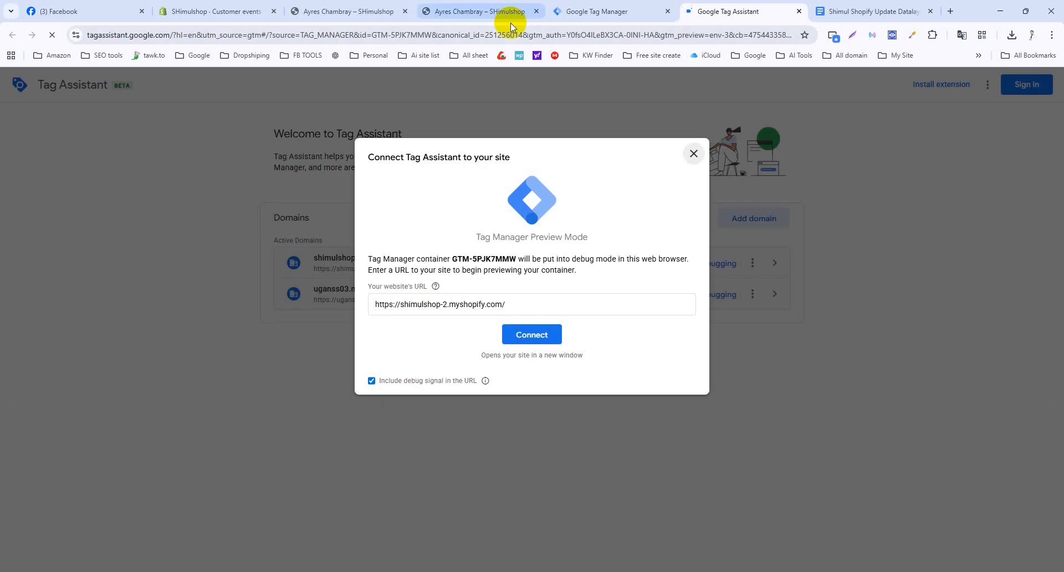
click(531, 334)
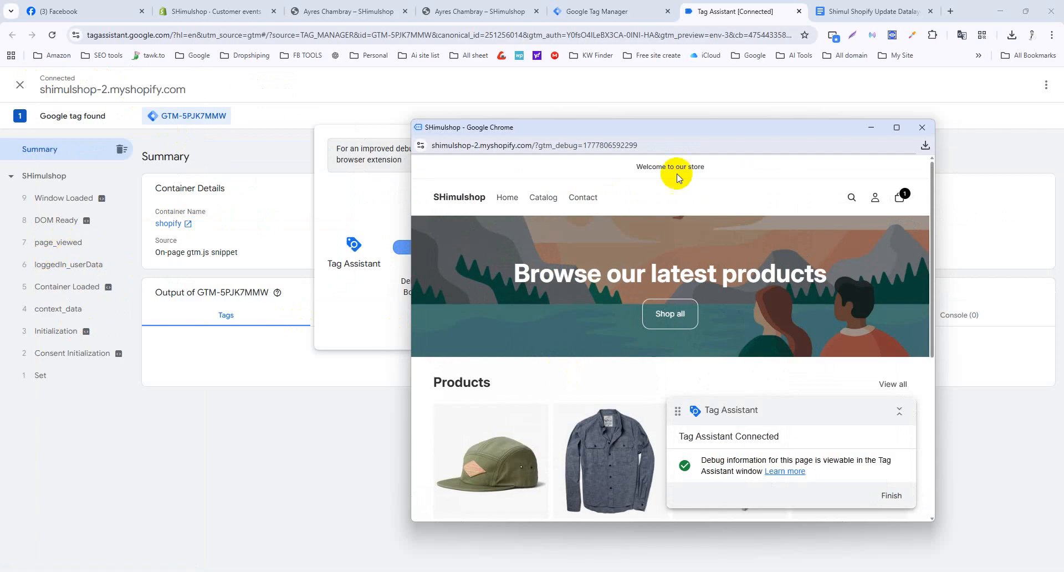
Dismiss the connected notice and position the store debug window toward the upper right.
drag(696, 132, 645, 334)
click(534, 312)
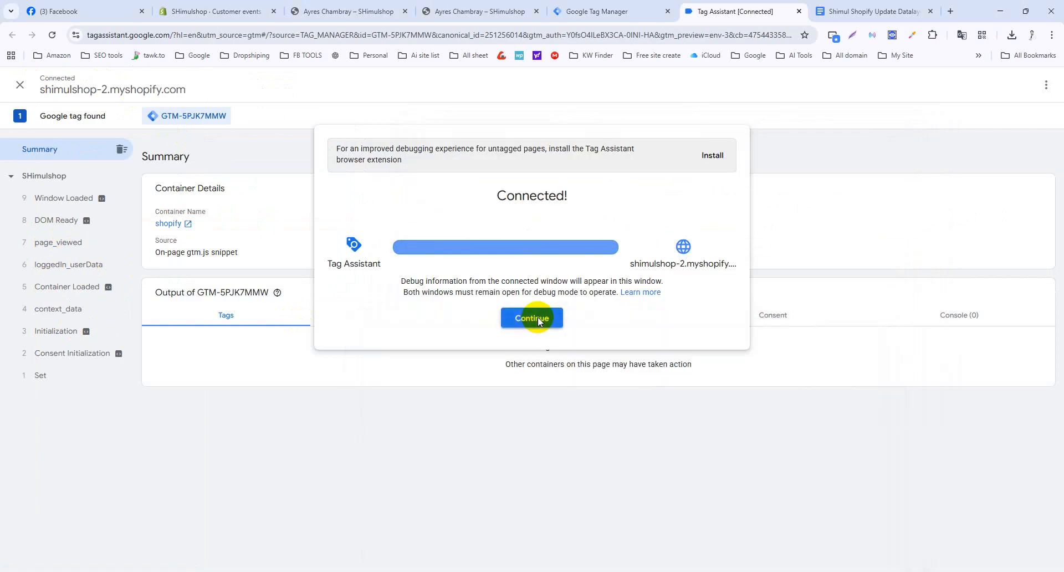
mouse_move(643, 571)
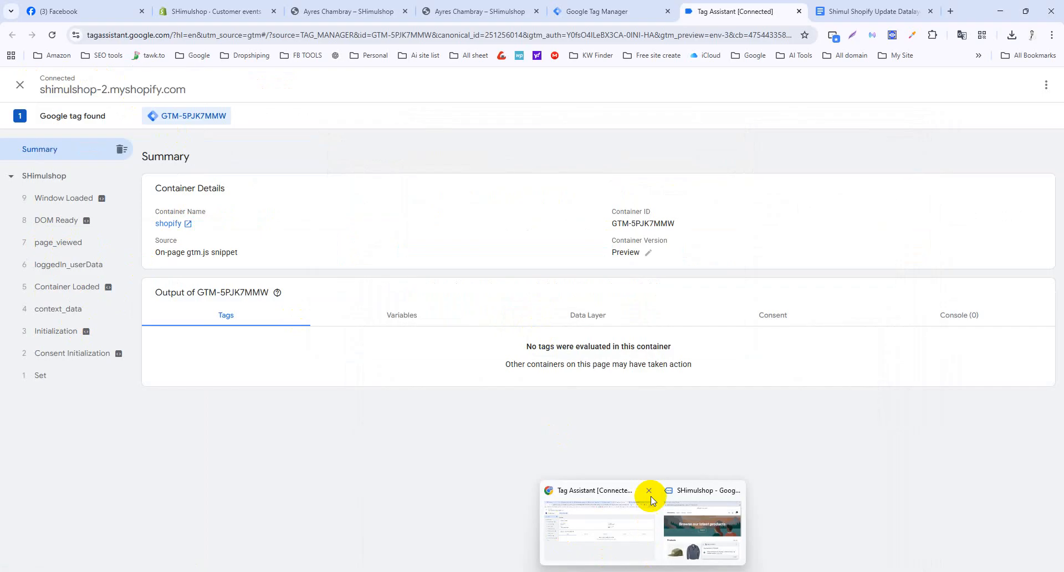
click(696, 492)
drag(638, 334, 713, 144)
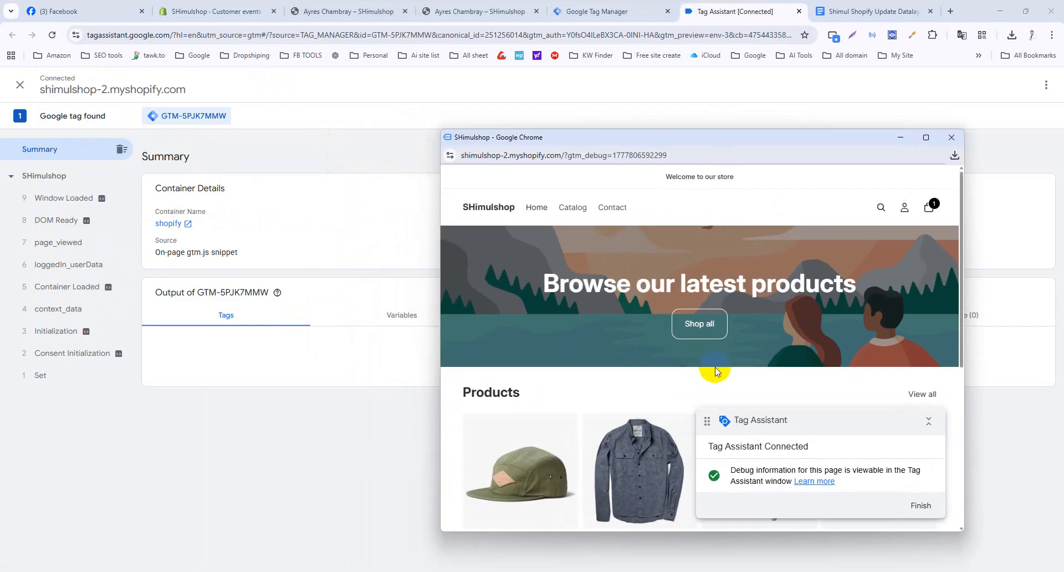
Open the Camp Stool product and add it to the cart.
scroll(713, 368, down, 5)
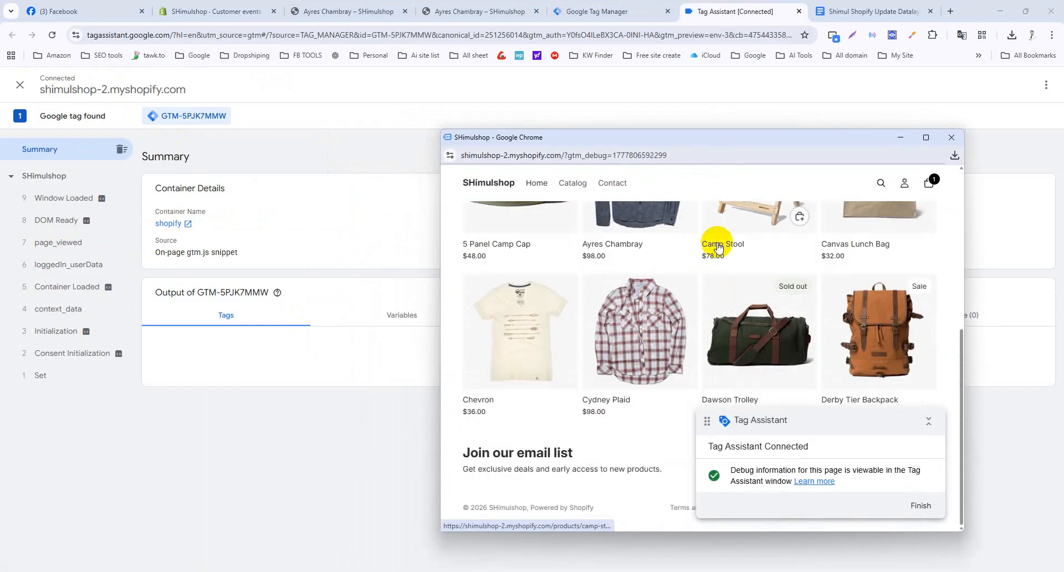
click(718, 246)
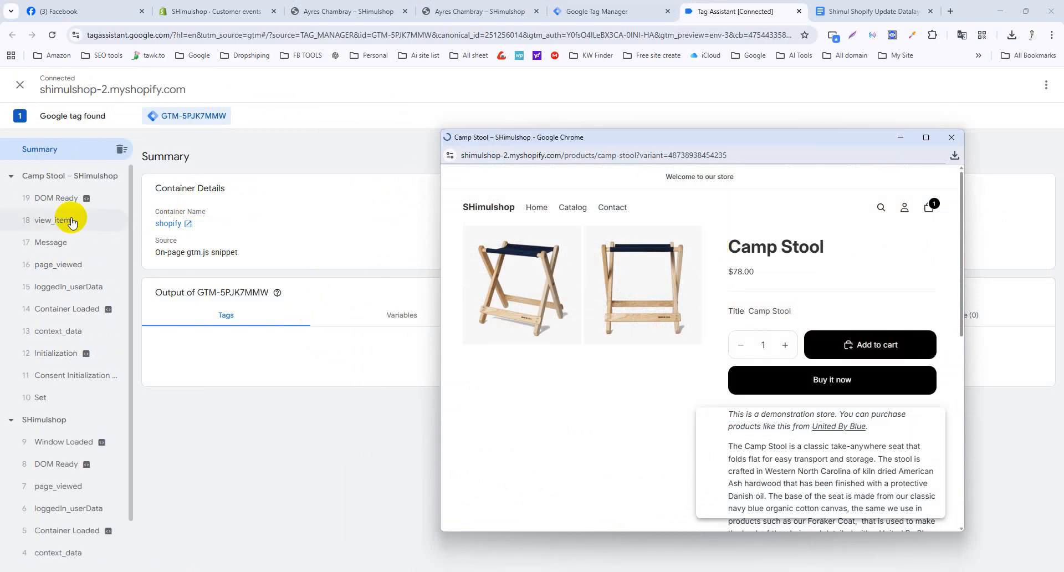
click(871, 345)
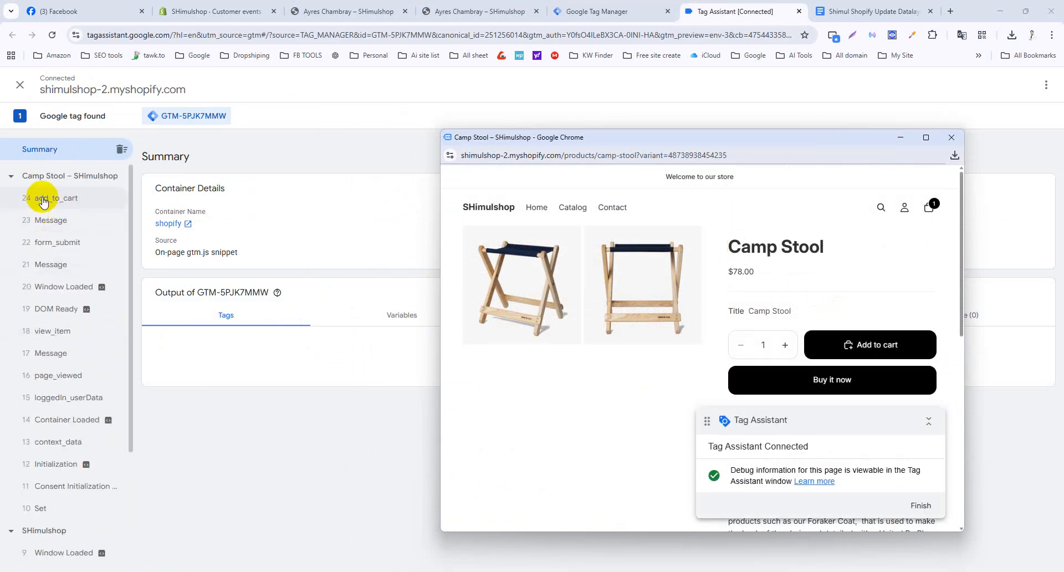
Check out from the cart, enter the contact e-mail, and opt in to news and offers.
click(934, 213)
click(862, 507)
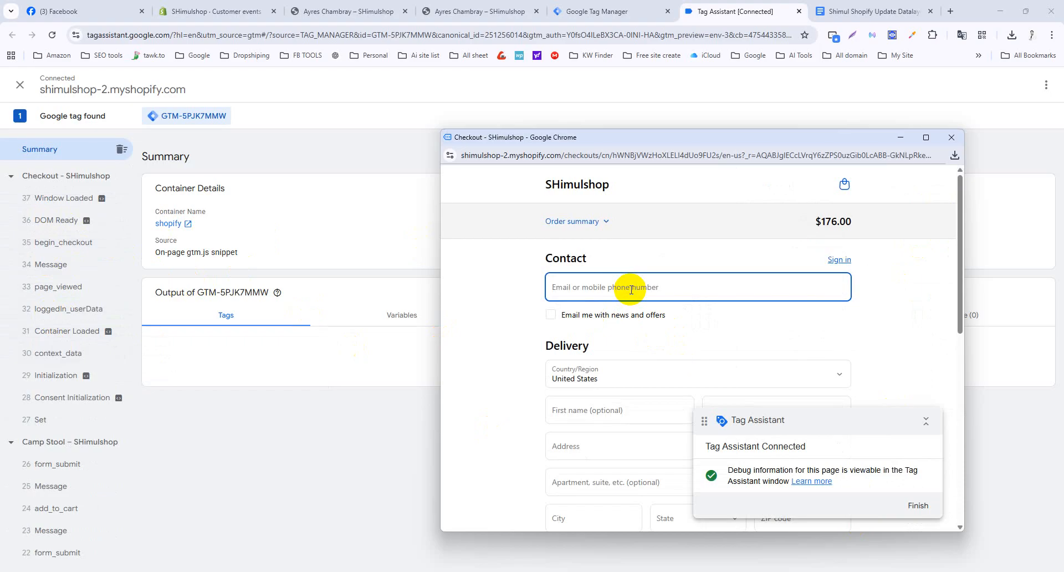
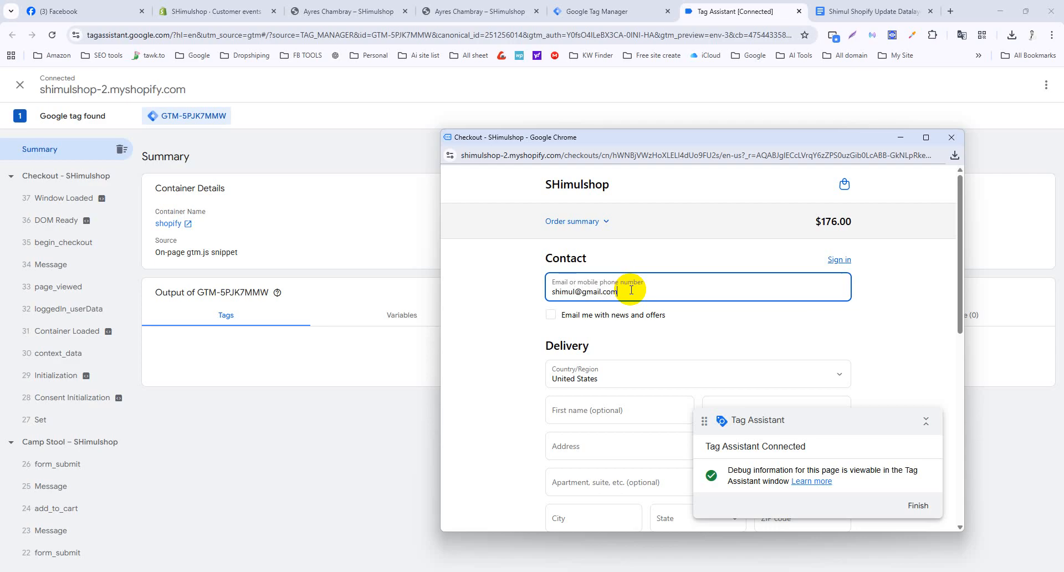
click(550, 314)
scroll(587, 321, down, 2)
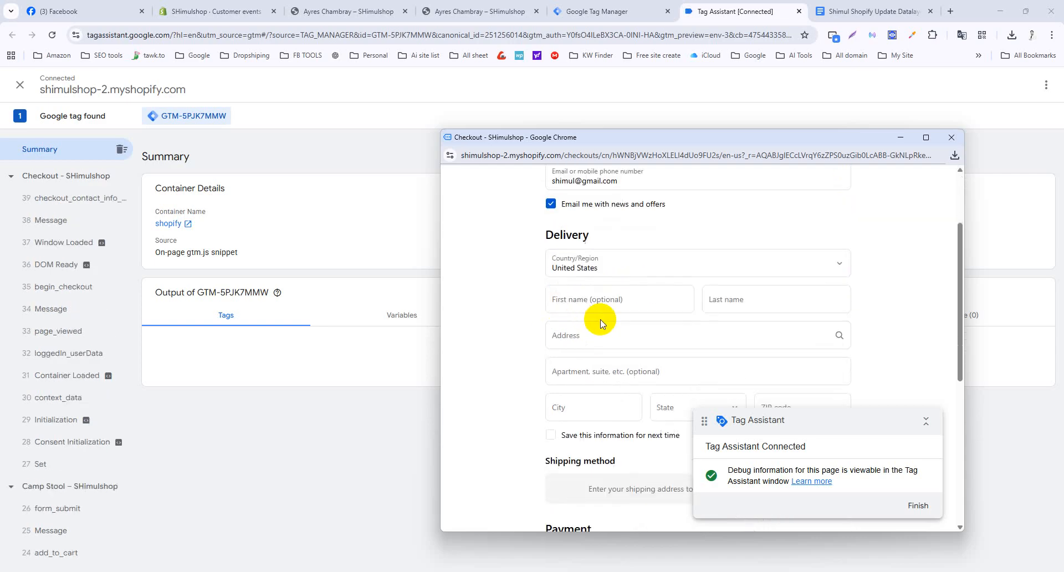
Search Google for 'ussa fake address' in a new tab and open a generator site.
click(950, 11)
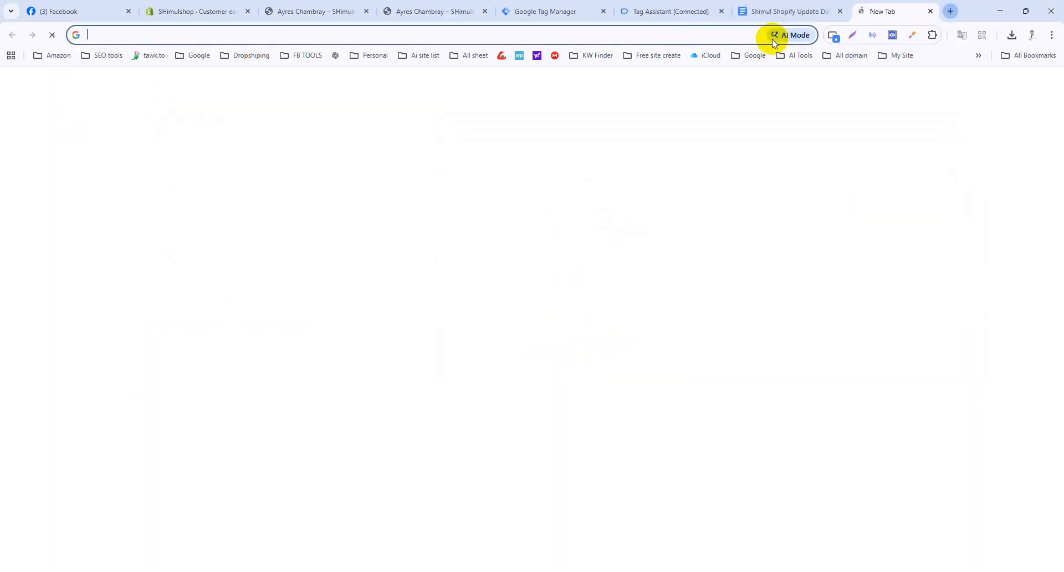
click(717, 38)
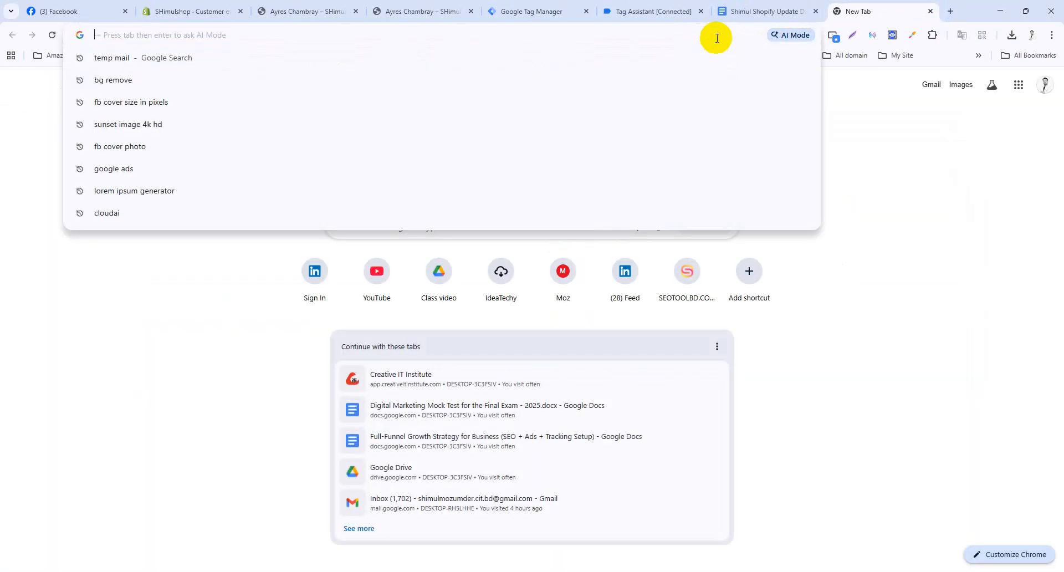
text(ussa fake )
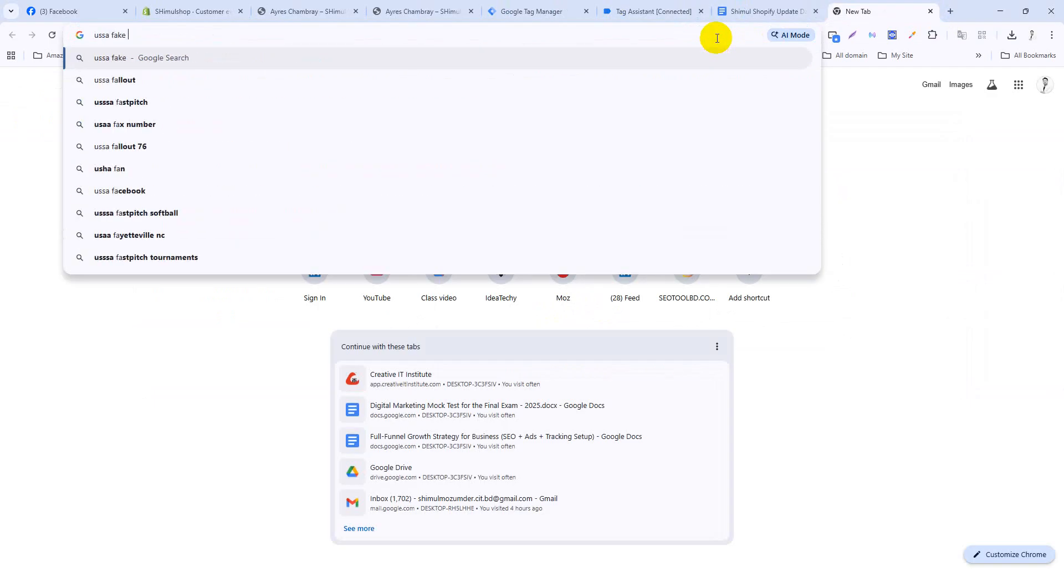
text(address)
key(Return)
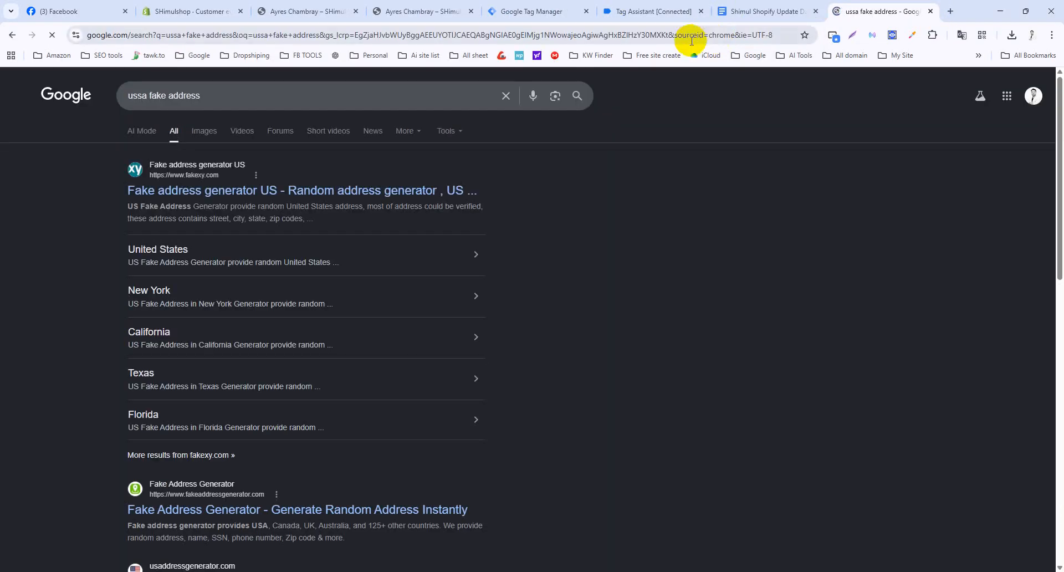
click(405, 191)
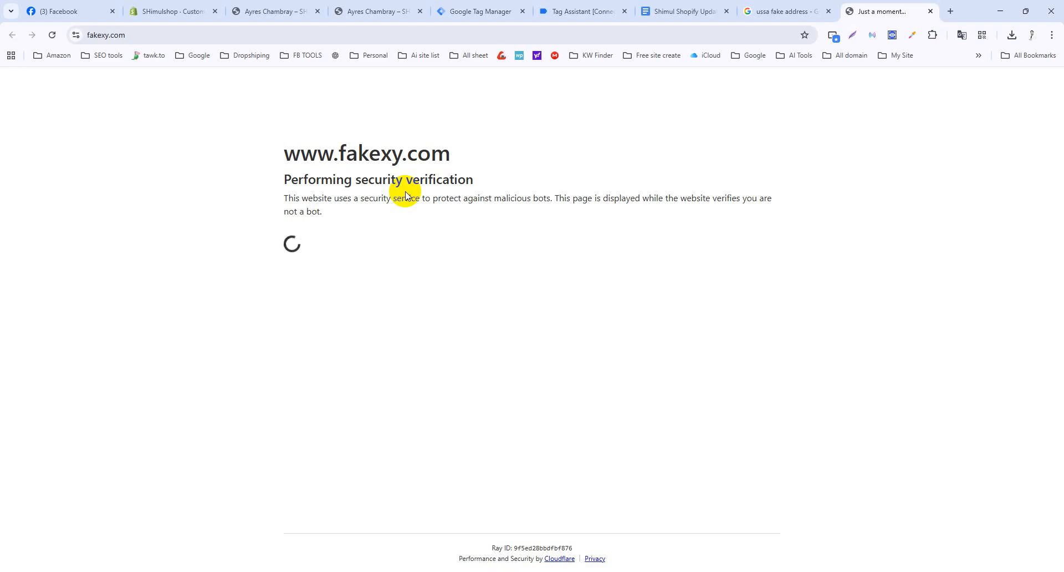
Try the Fake Address Generator result, passing the fakexy.com verification and closing the extra page.
click(773, 8)
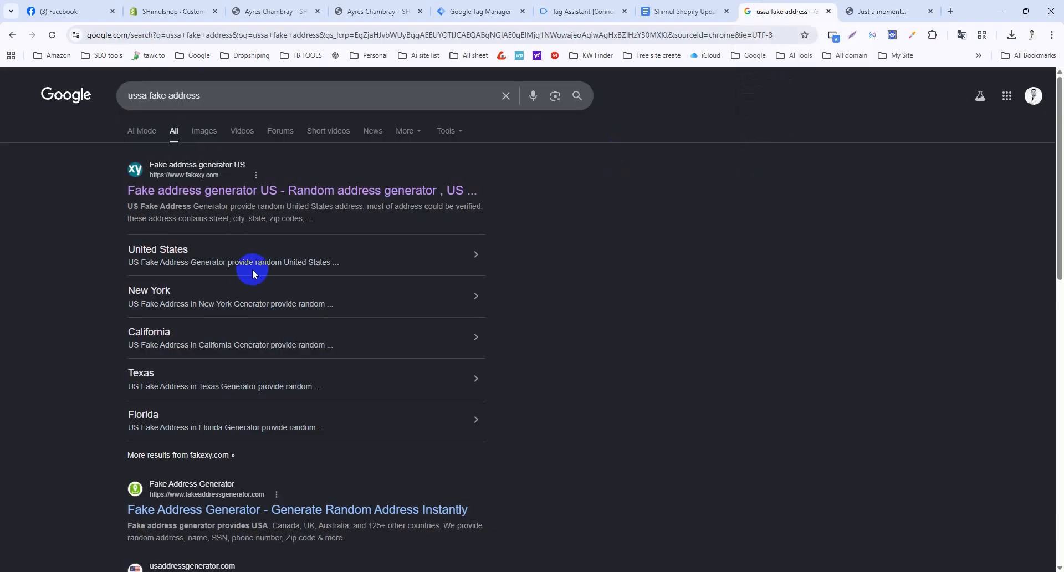
click(856, 11)
click(792, 11)
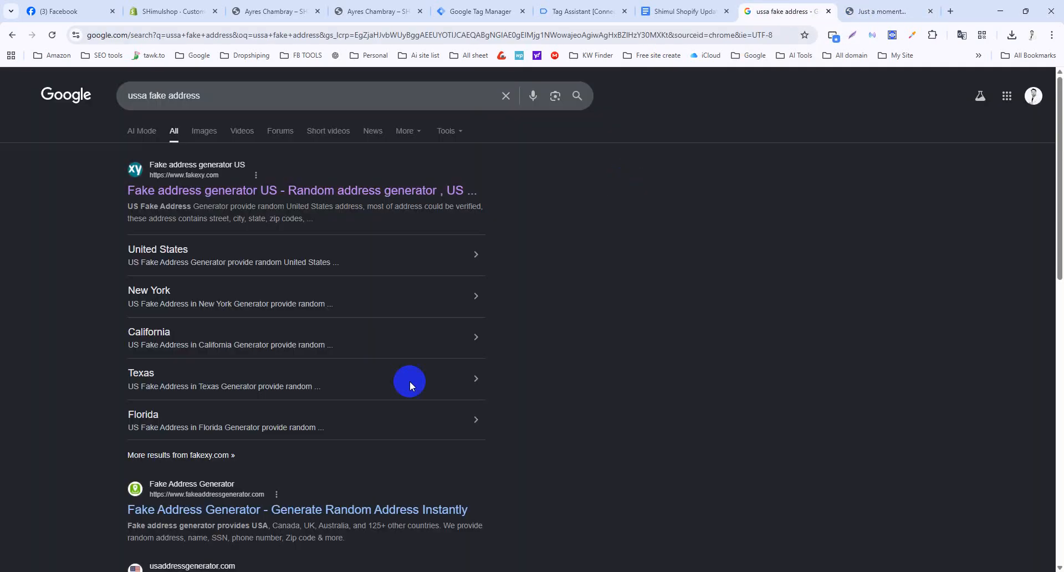
middle_click(204, 517)
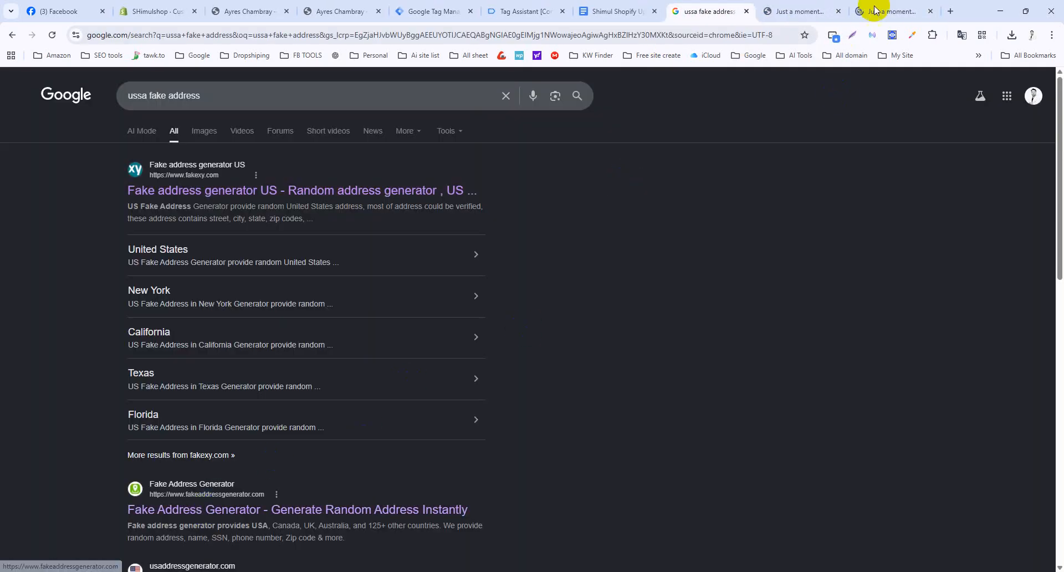
click(874, 10)
click(809, 12)
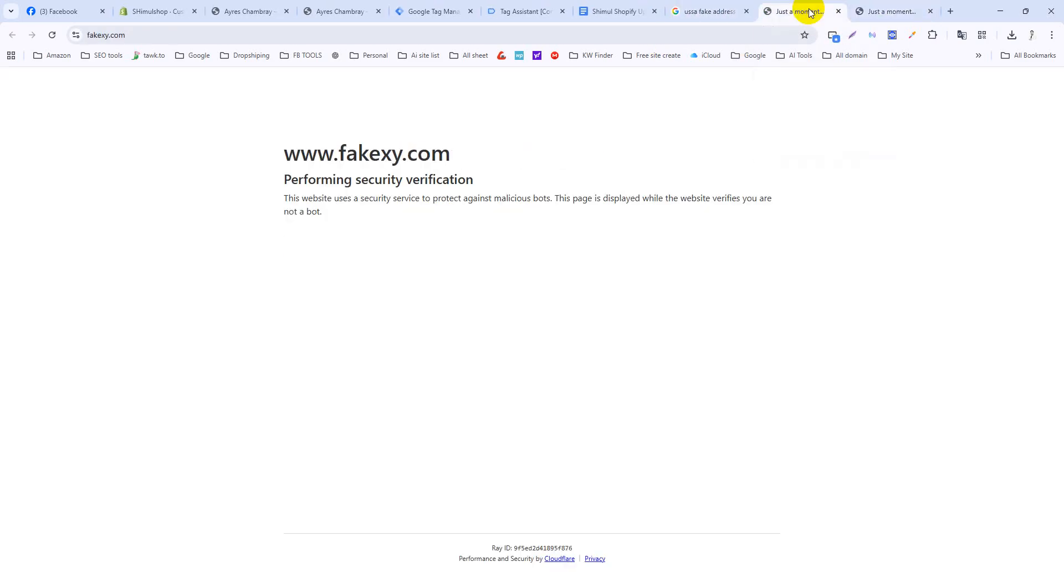
click(294, 257)
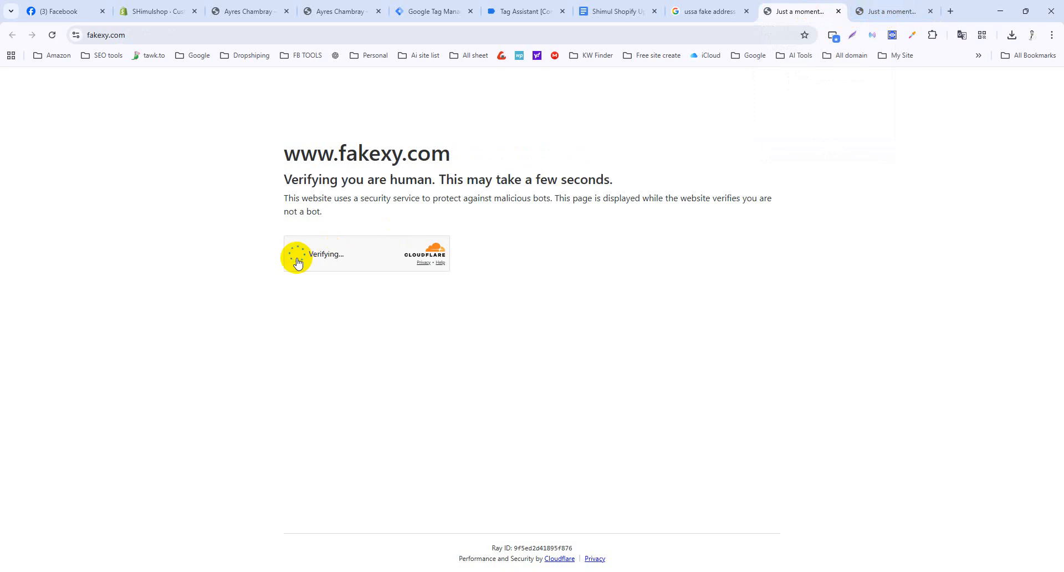
middle_click(897, 12)
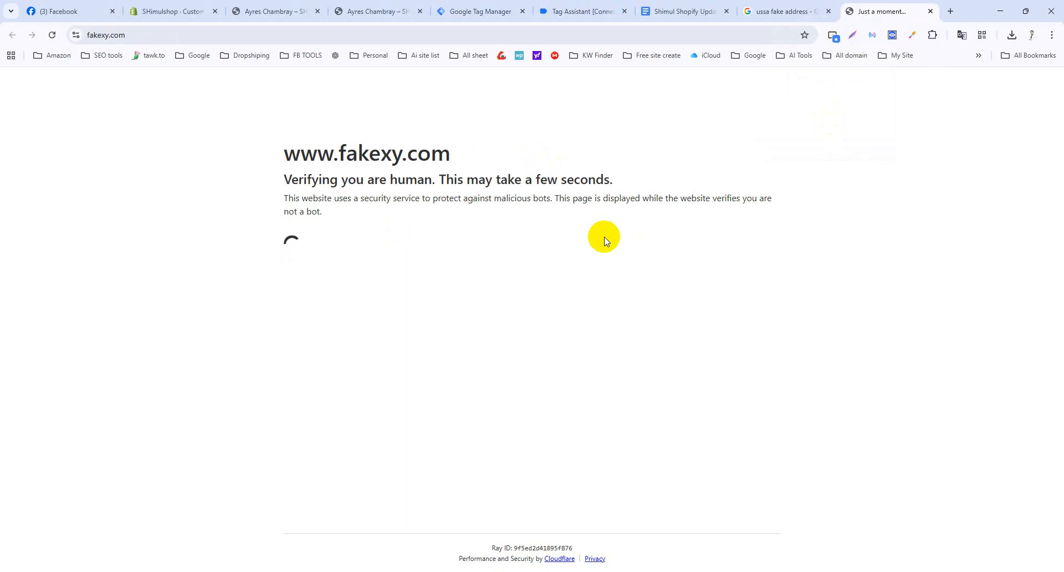
Open bestrandoms' Random Address In United States and select the first street address.
click(774, 14)
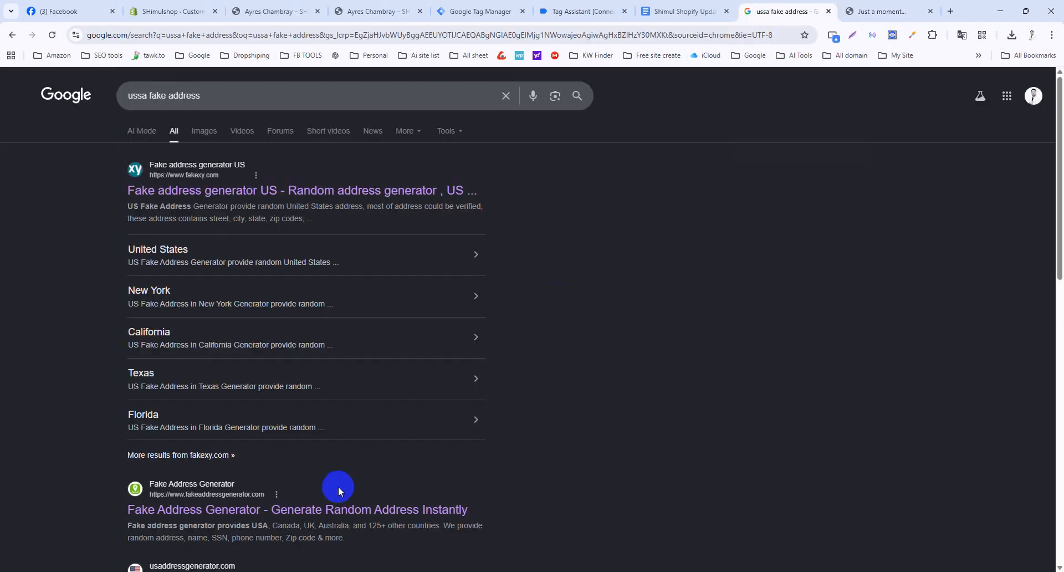
scroll(338, 486, down, 5)
ctrl+click(193, 341)
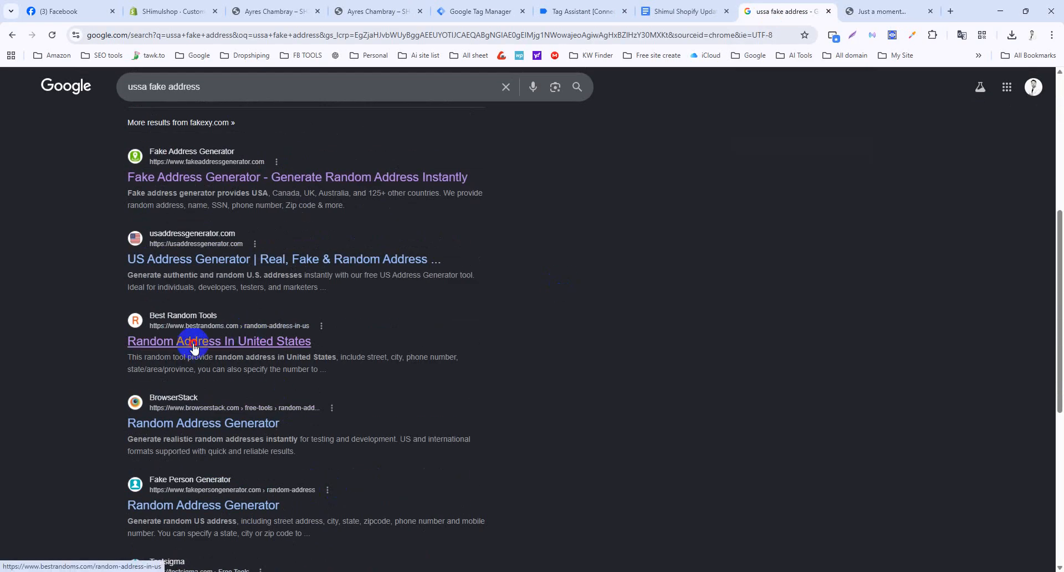
click(880, 12)
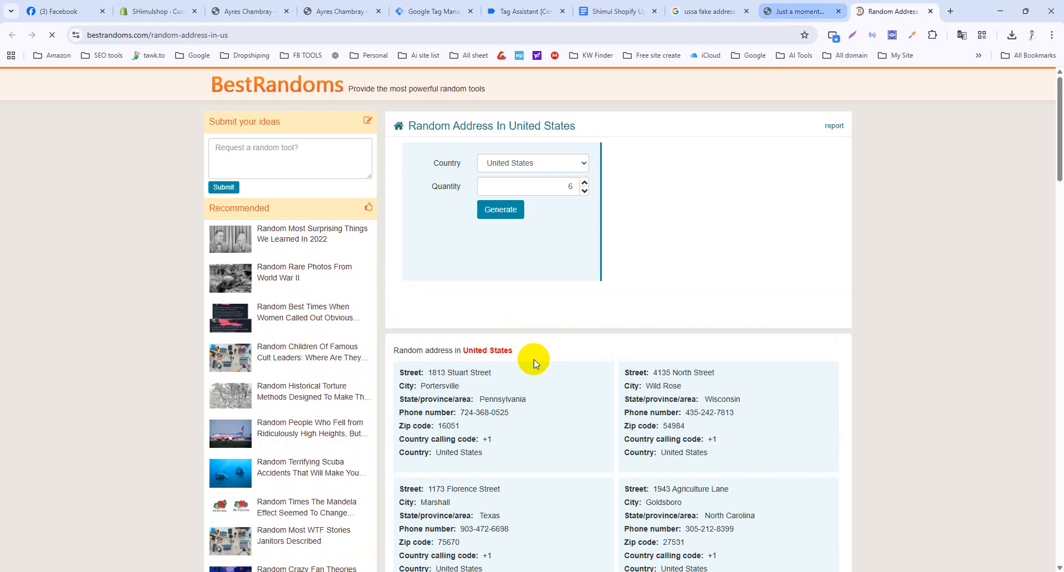
drag(495, 373, 431, 376)
key(ctrl+c)
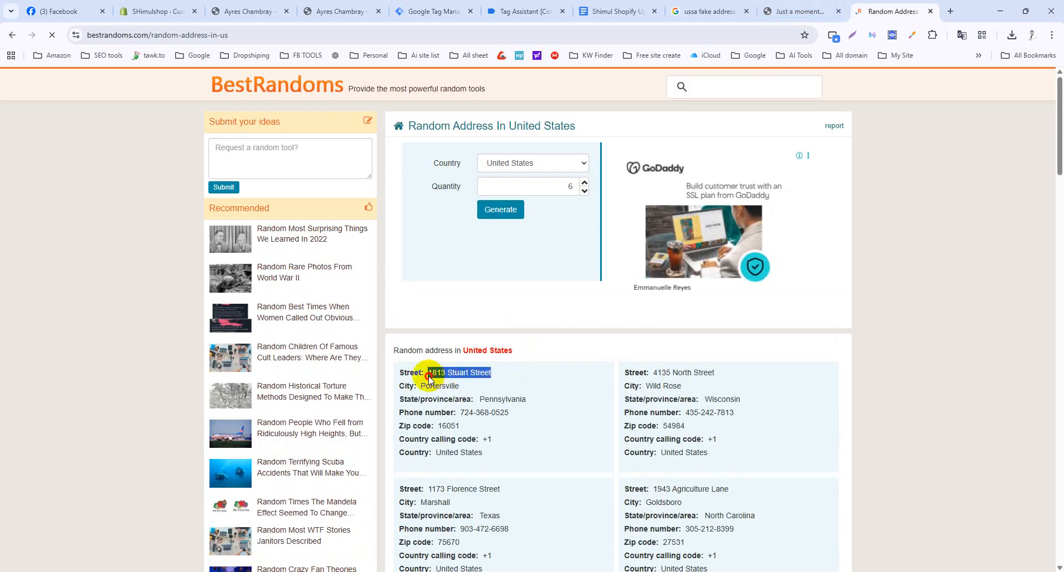
click(537, 9)
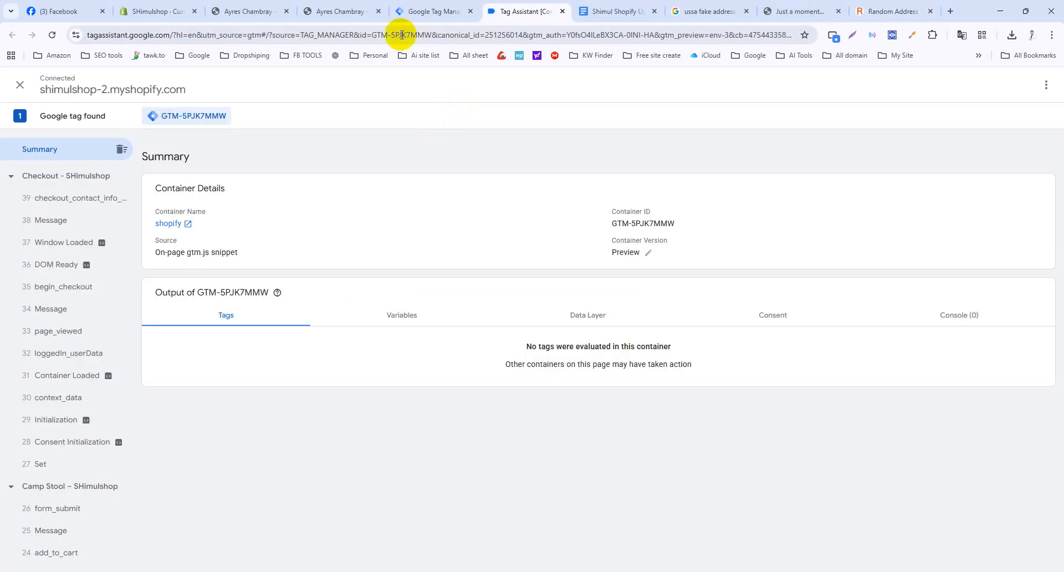
Paste the copied US street address, pick its suggestion, and enter the last name.
click(413, 9)
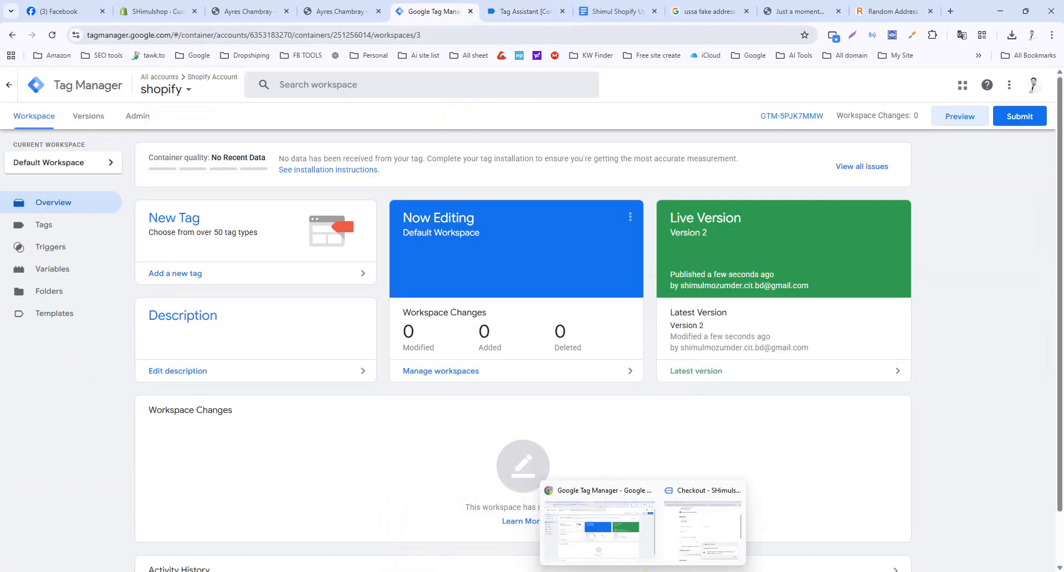
click(689, 527)
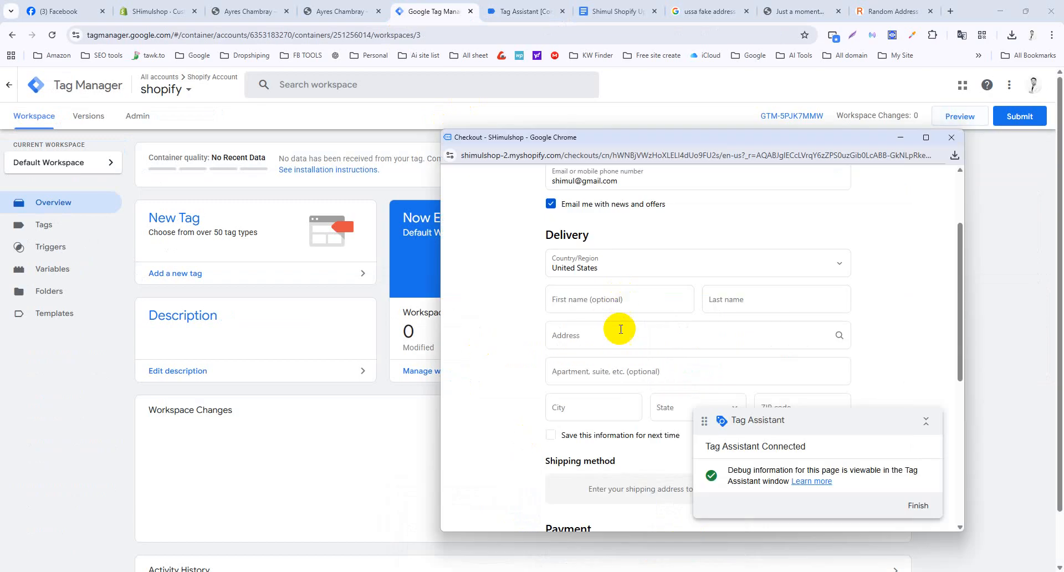
click(613, 334)
key(ctrl+v)
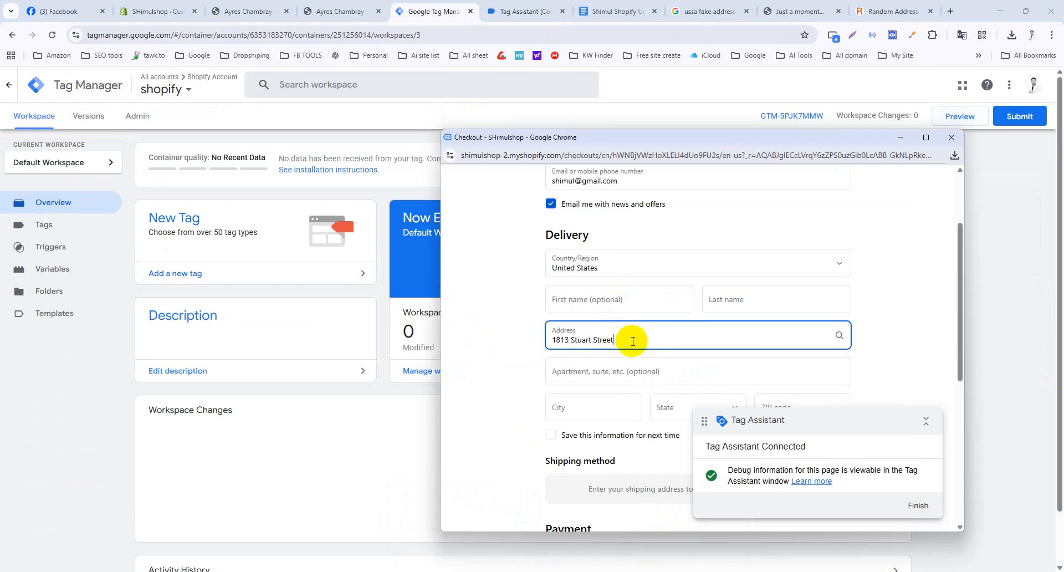
click(617, 389)
click(735, 300)
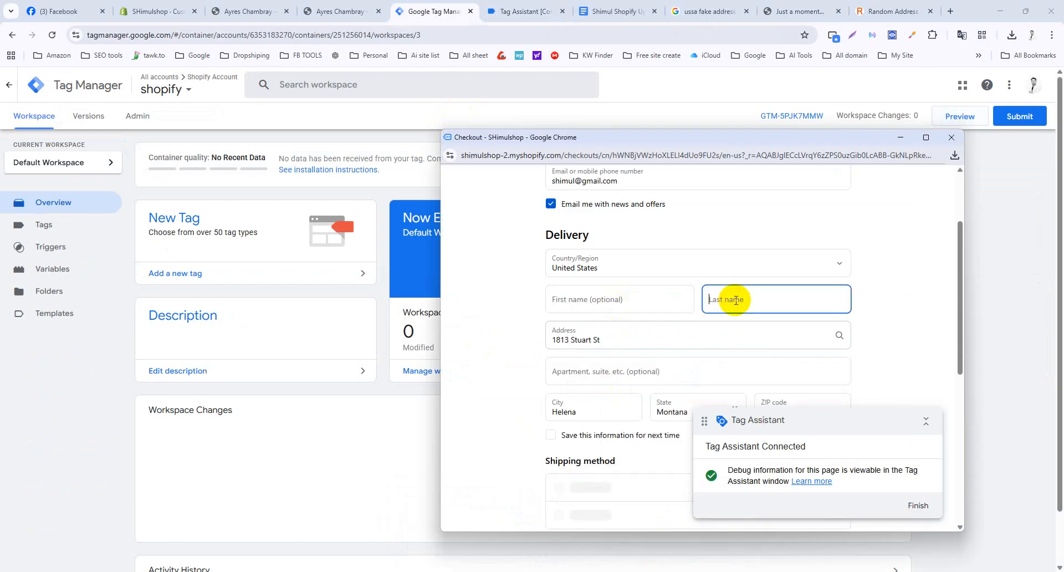
text(shimul)
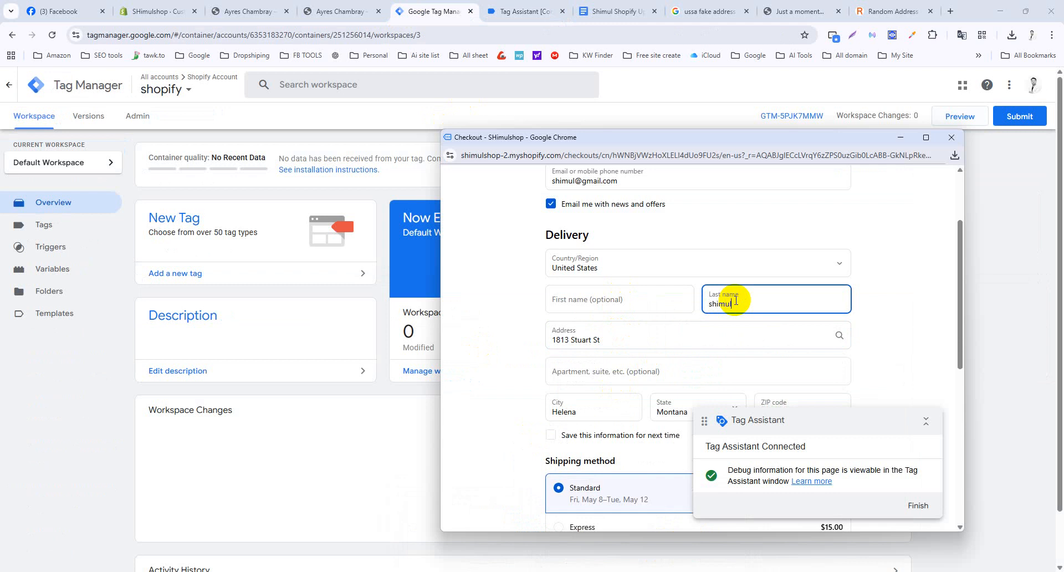
Fill in the test card details and pay for the $176.00 order.
scroll(679, 340, down, 5)
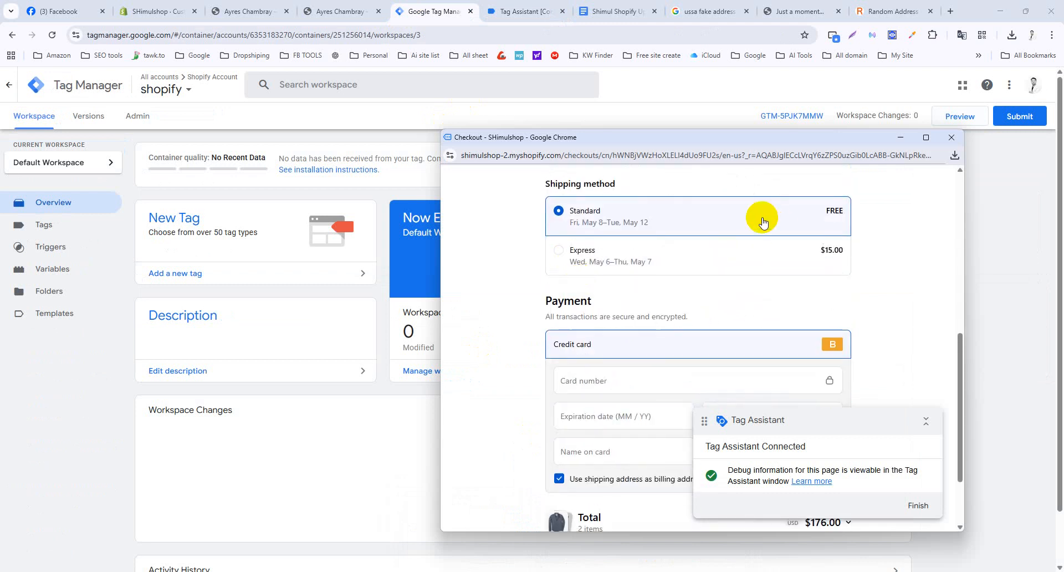
scroll(675, 311, down, 2)
click(644, 286)
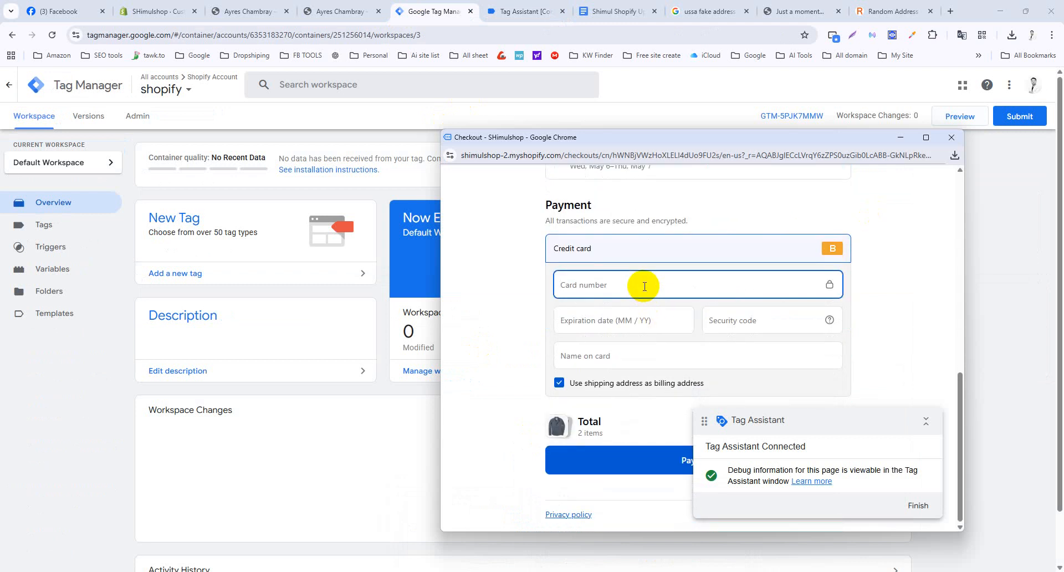
key(Tab)
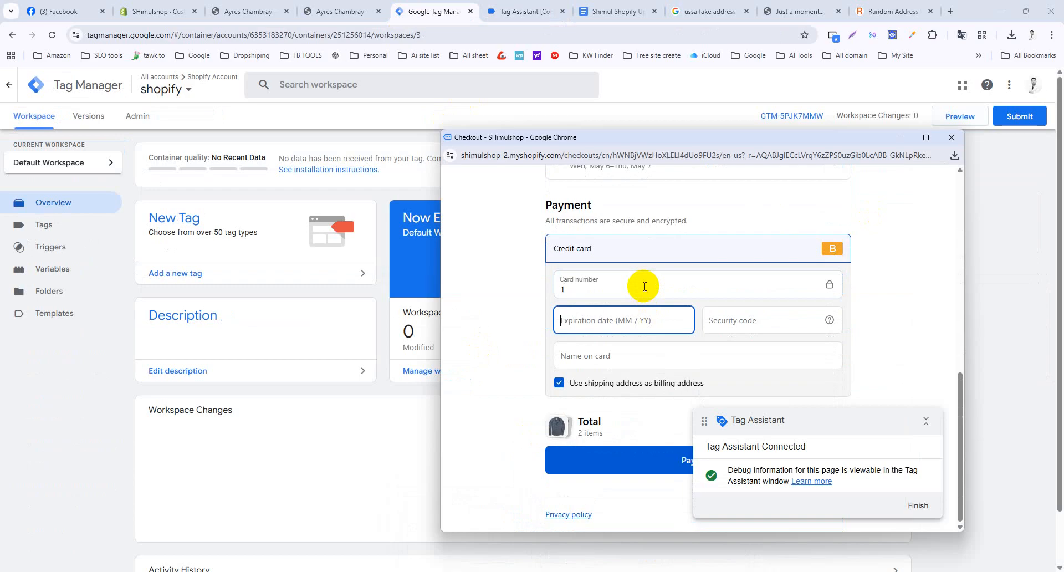
text(020)
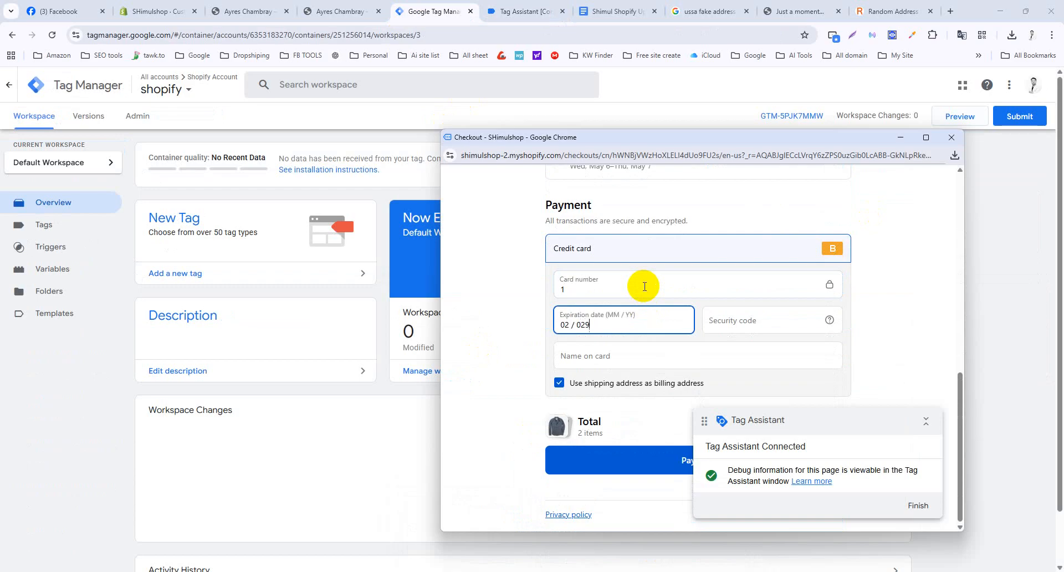
key(Tab)
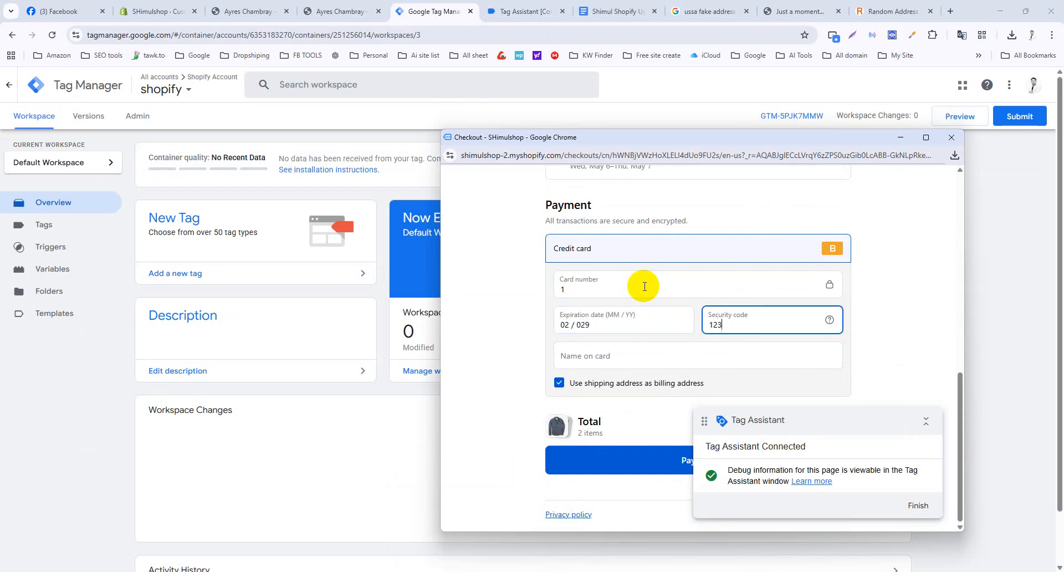
key(Tab)
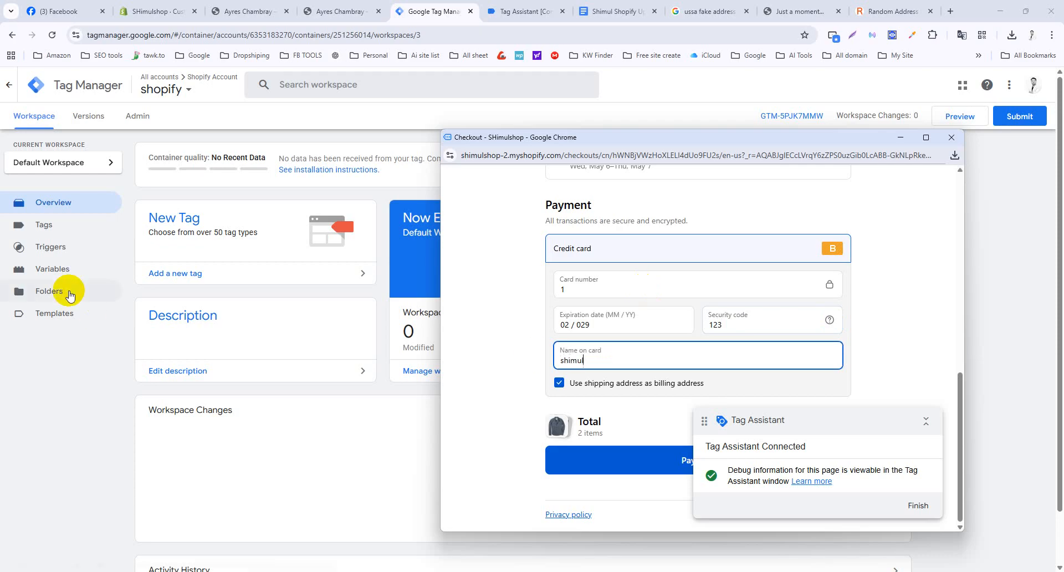
click(665, 464)
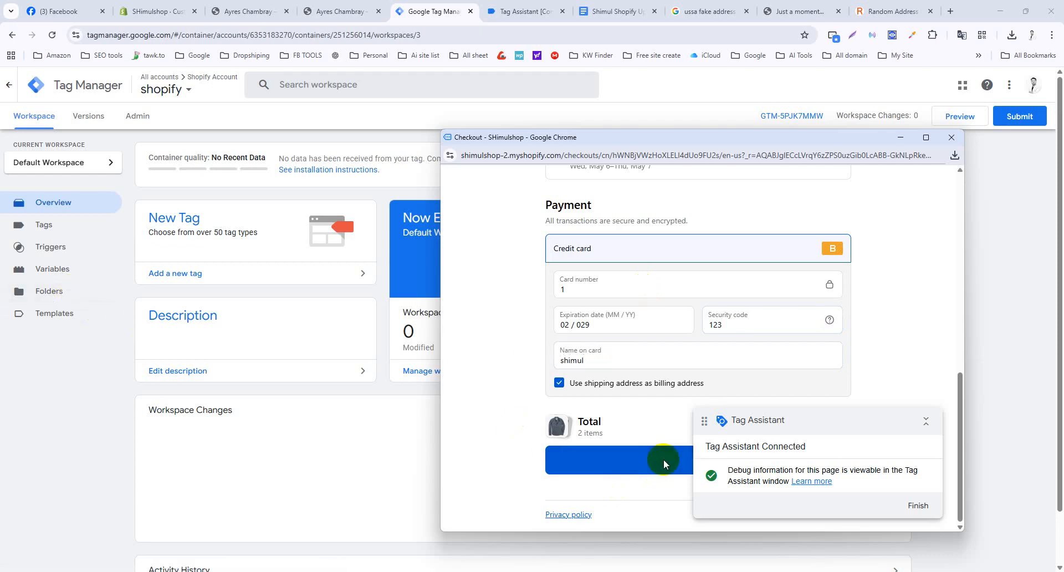
Open Tag Assistant's Data Layer, scroll the ecommerce values, then inspect event 7 page_viewed.
click(526, 11)
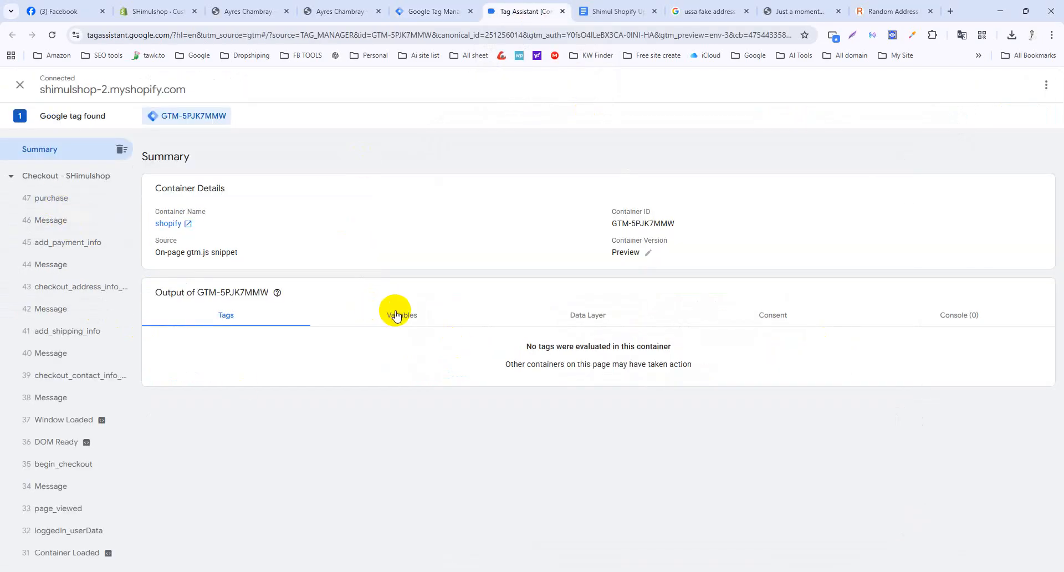
click(585, 318)
scroll(369, 429, down, 8)
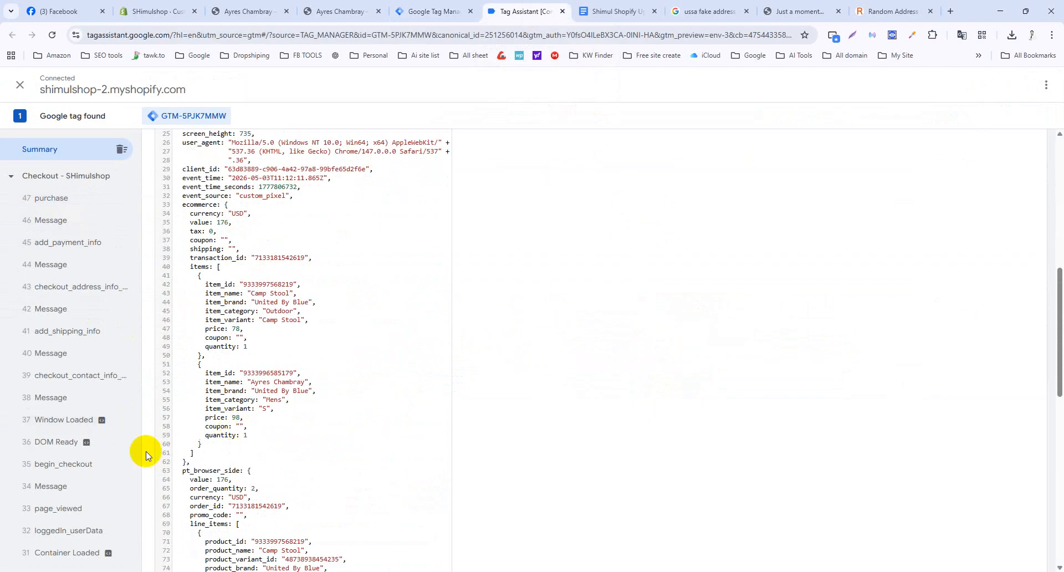
scroll(77, 452, down, 12)
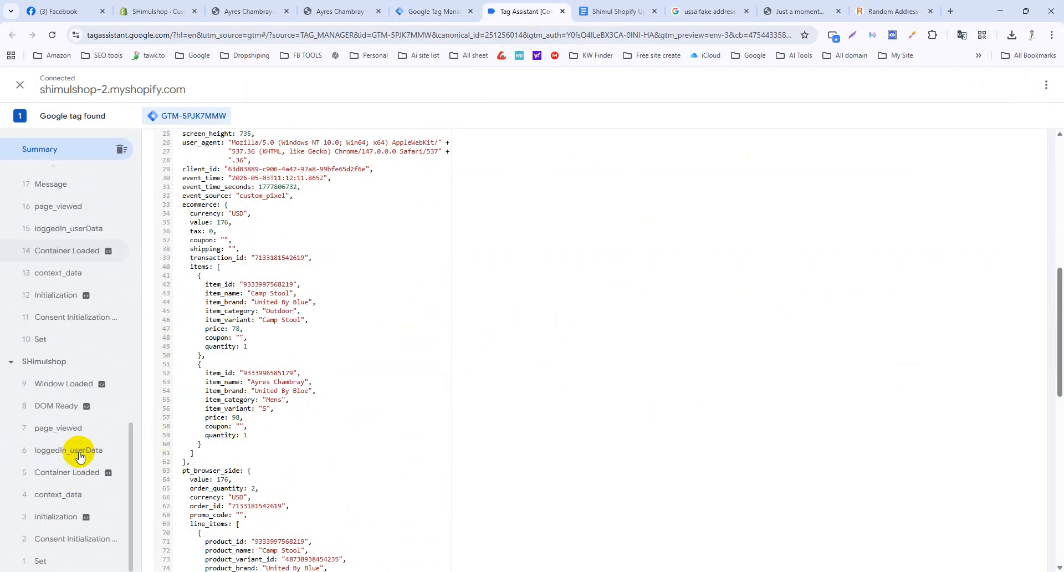
click(65, 434)
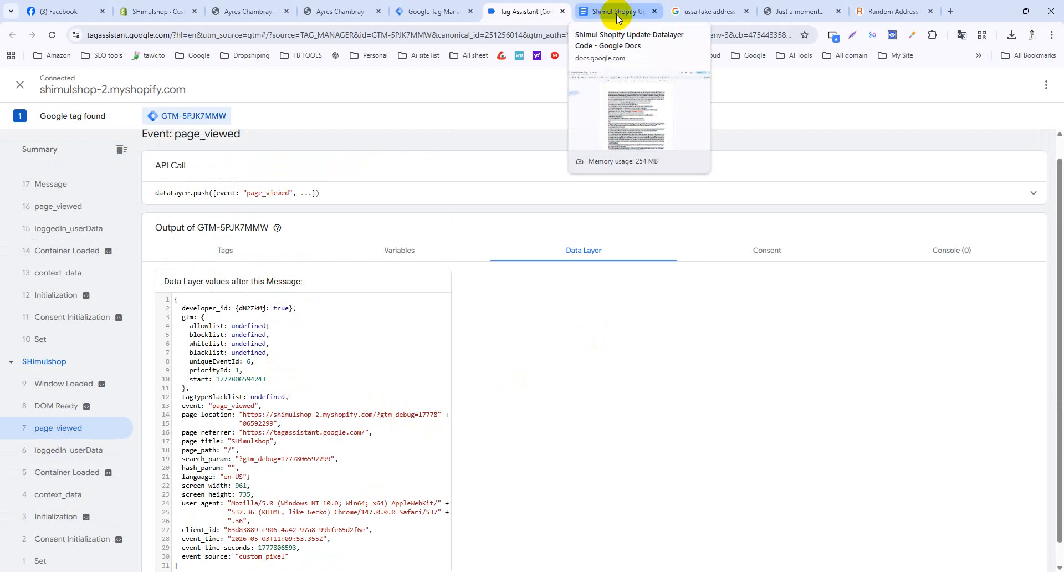
Search for Google Analytics in a new tab and enter the web app.
click(950, 11)
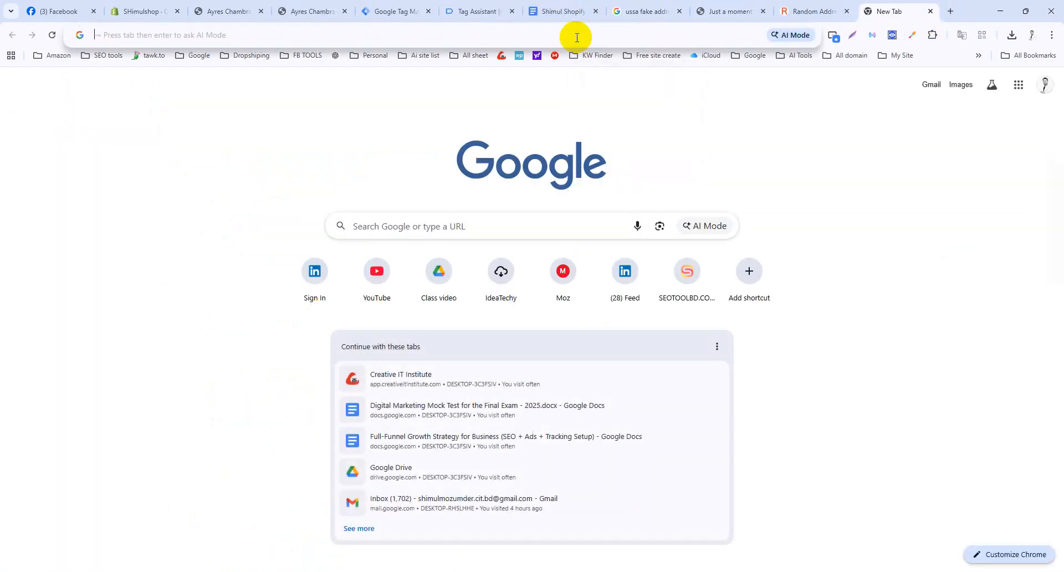
click(577, 37)
text(google analytics)
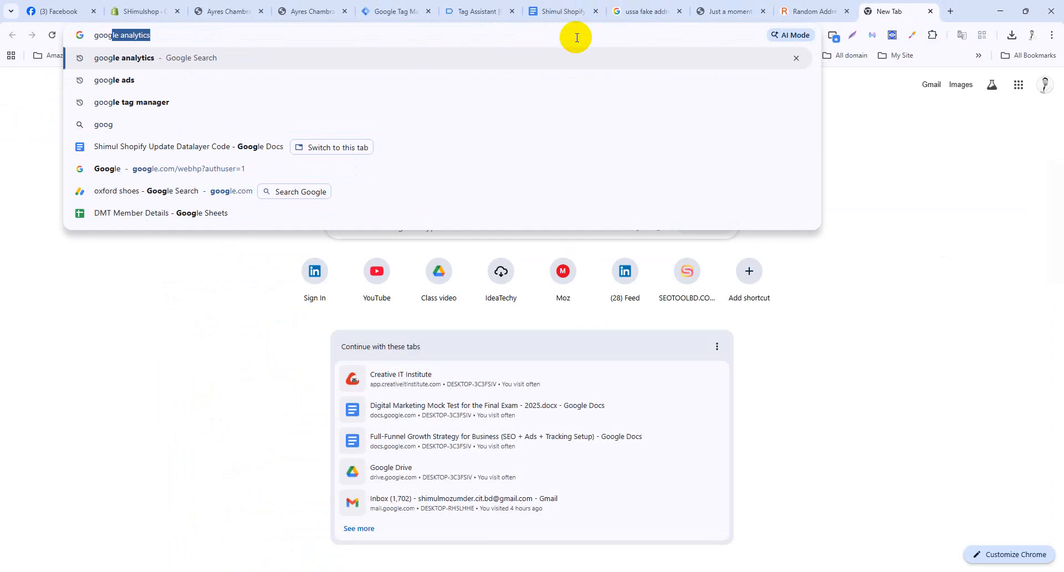
key(Return)
click(212, 199)
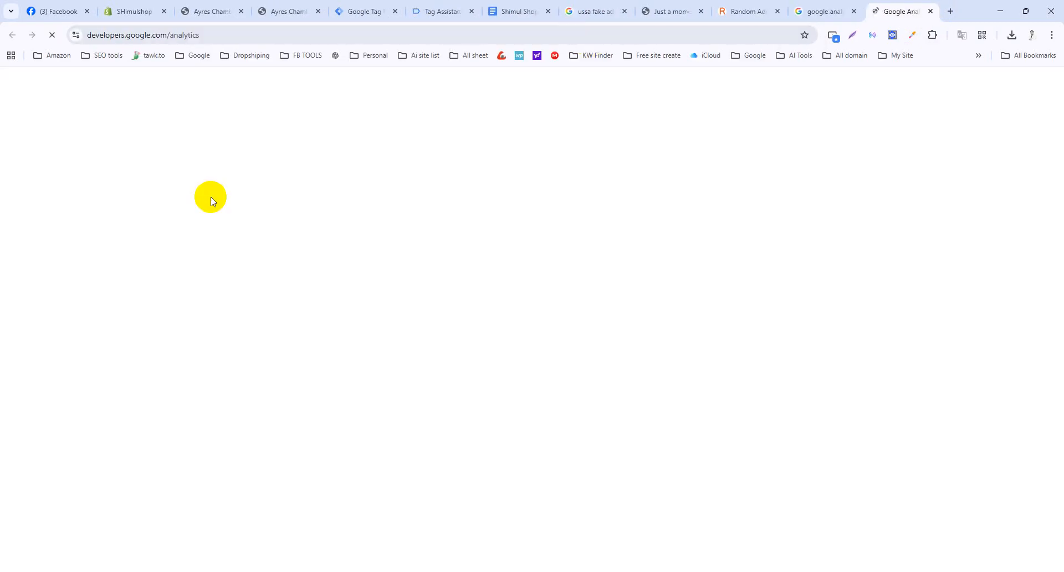
click(1027, 114)
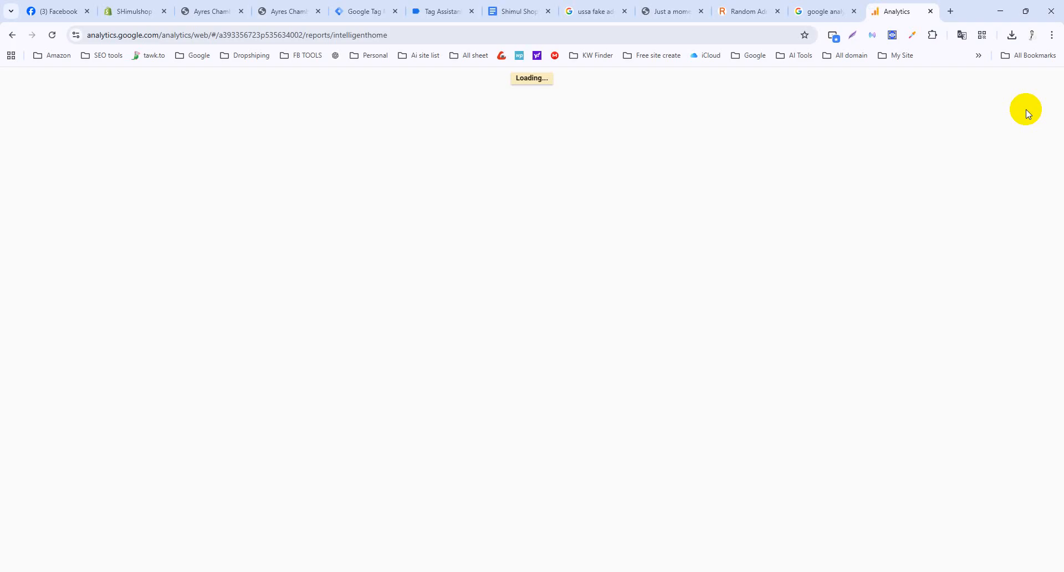
Close the Shimul Shop, fake-address search and verification tabs, and move the Random Address tab.
middle_click(501, 10)
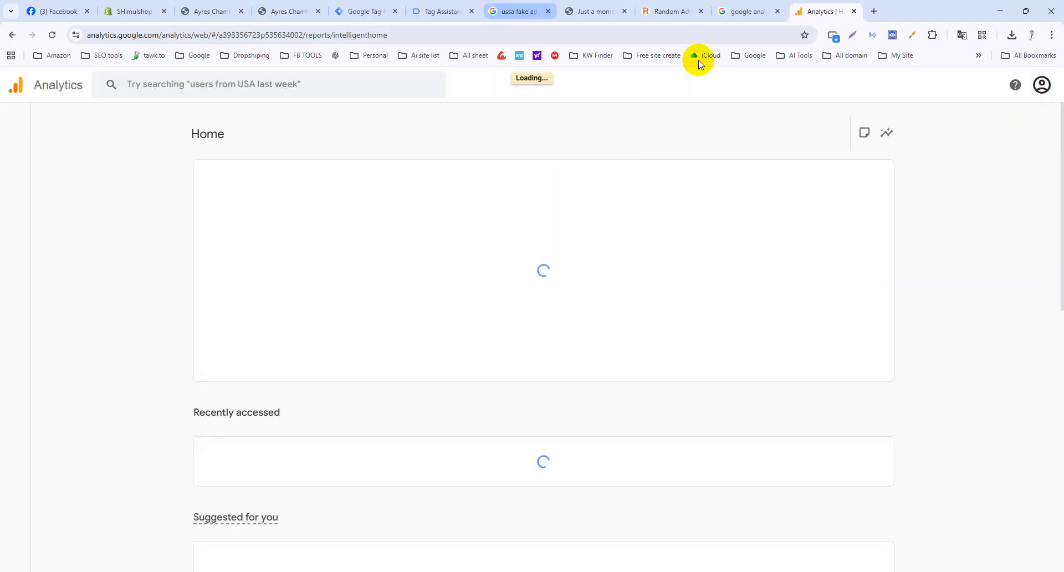
middle_click(542, 11)
middle_click(548, 15)
drag(552, 19, 140, 23)
click(730, 17)
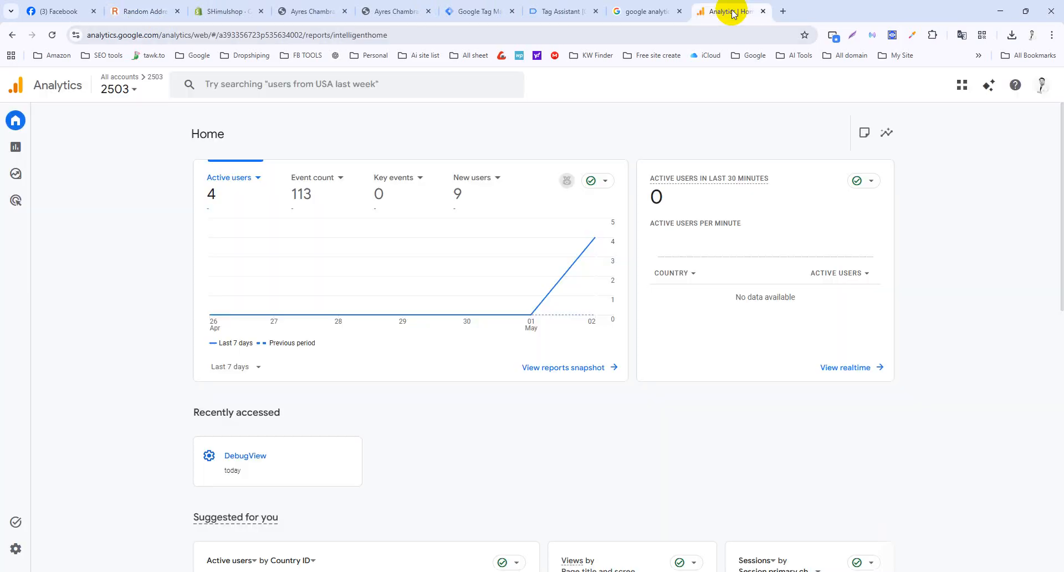
Glance at the account list, then open Admin > Property details.
click(124, 89)
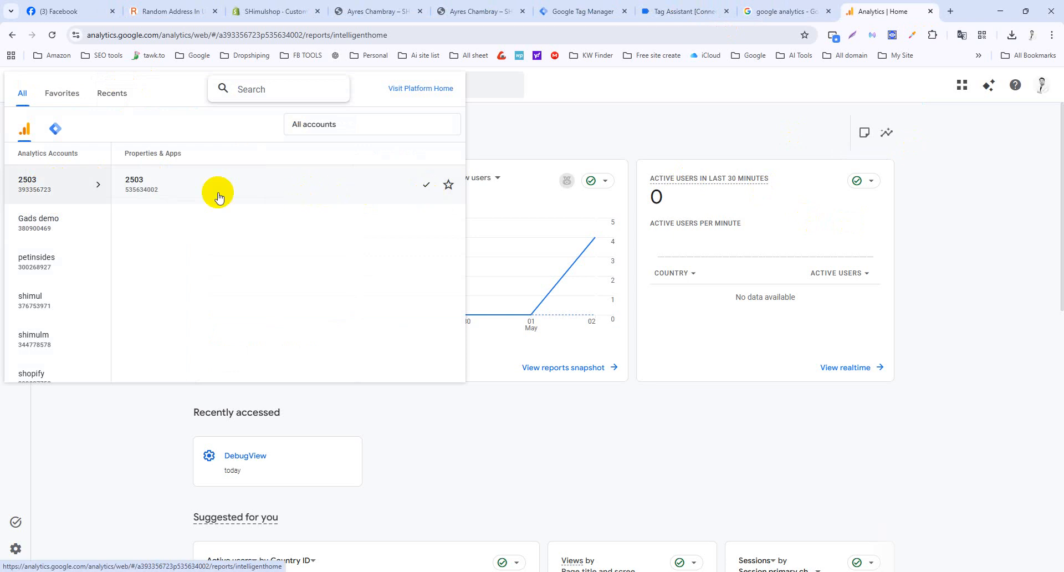
click(513, 105)
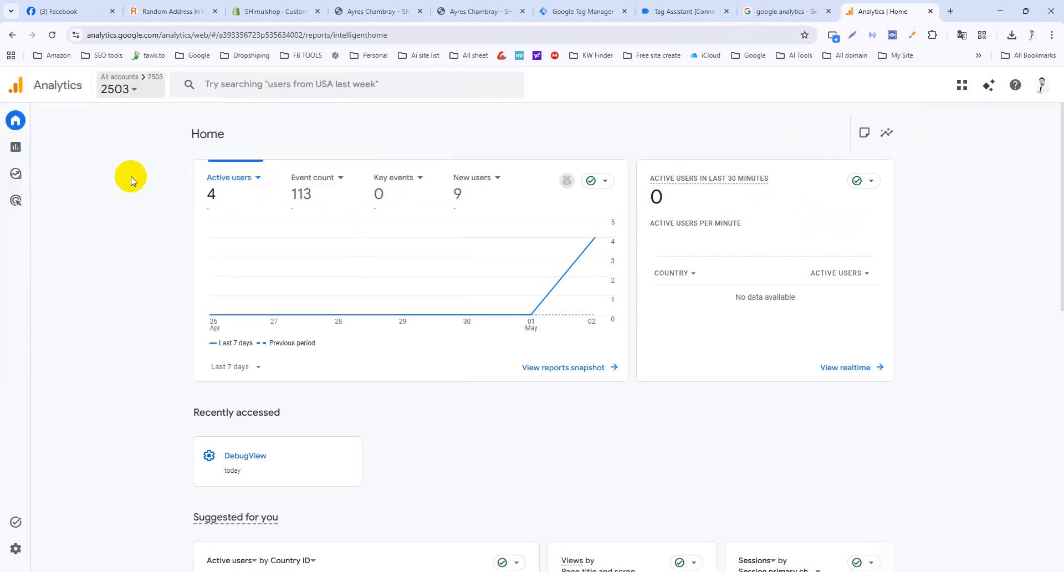
click(17, 548)
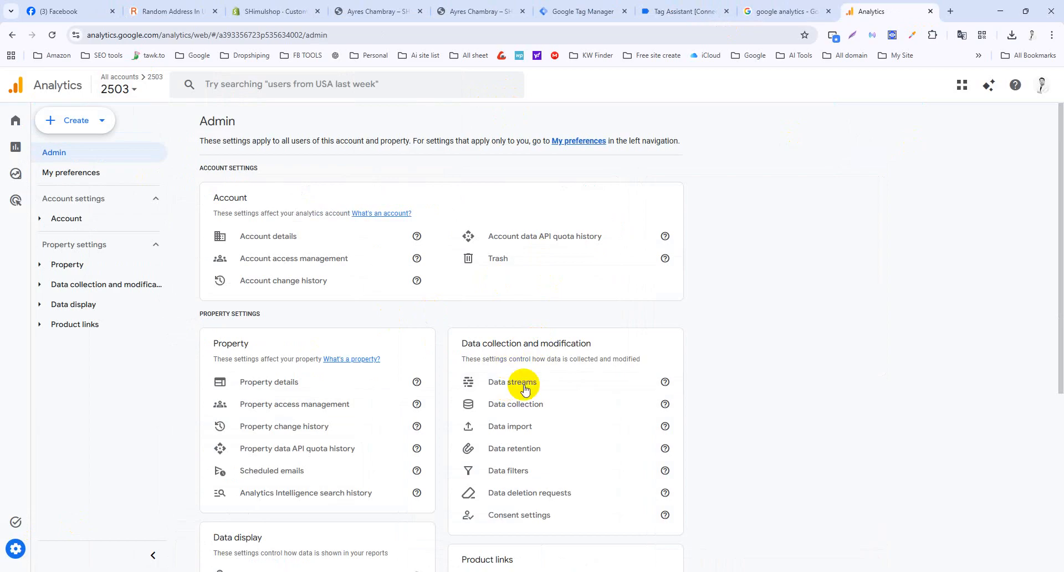
click(294, 383)
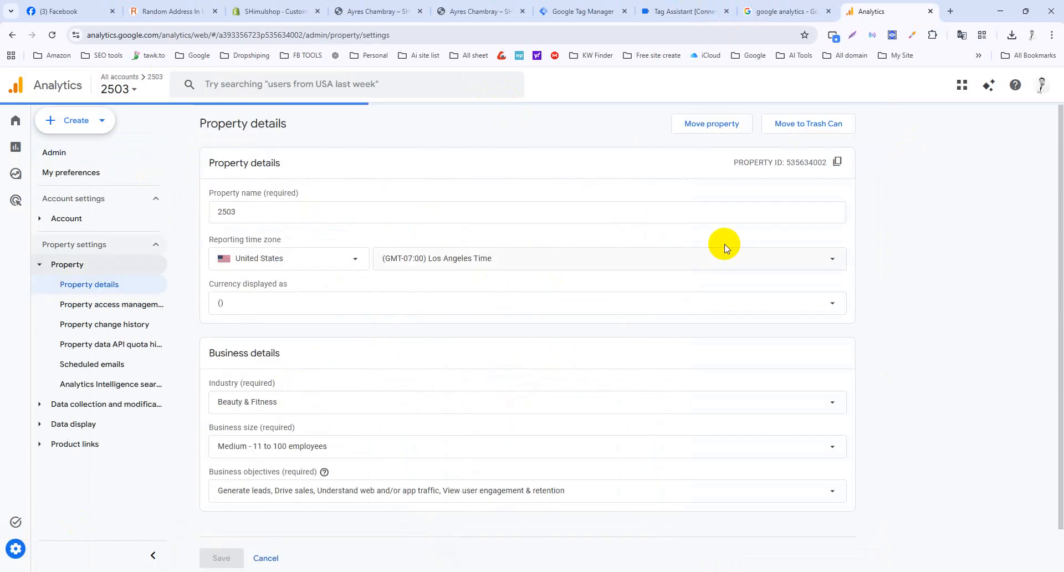
scroll(305, 468, down, 1)
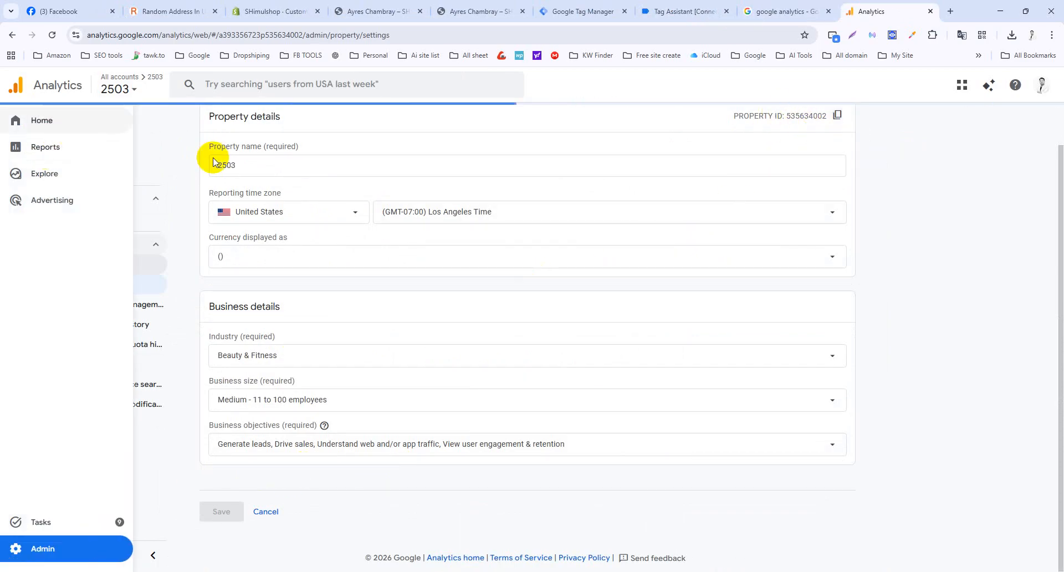
Browse the Create options and the account and property list, ending with Create options shown.
click(99, 122)
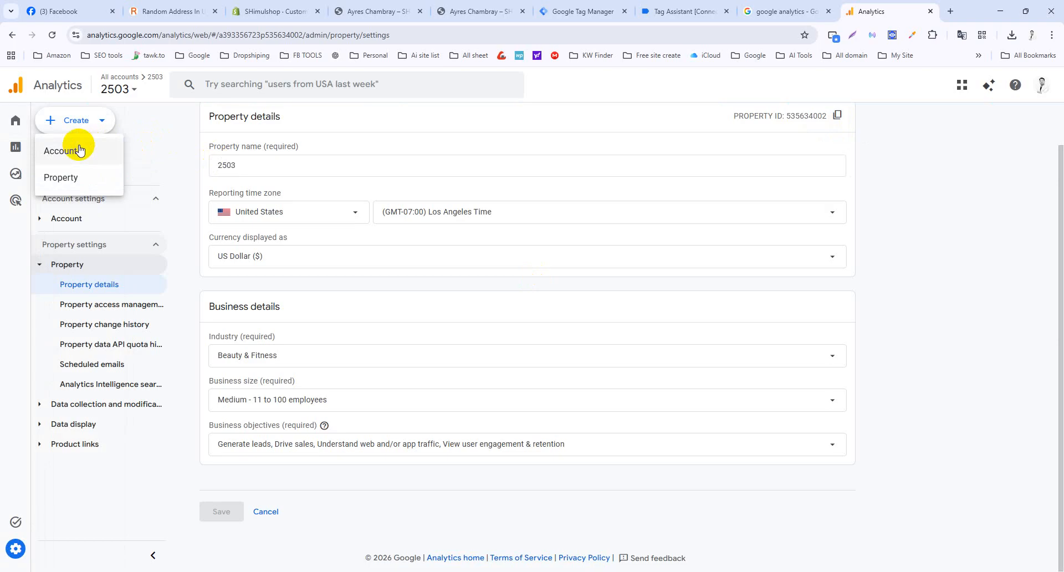
click(175, 161)
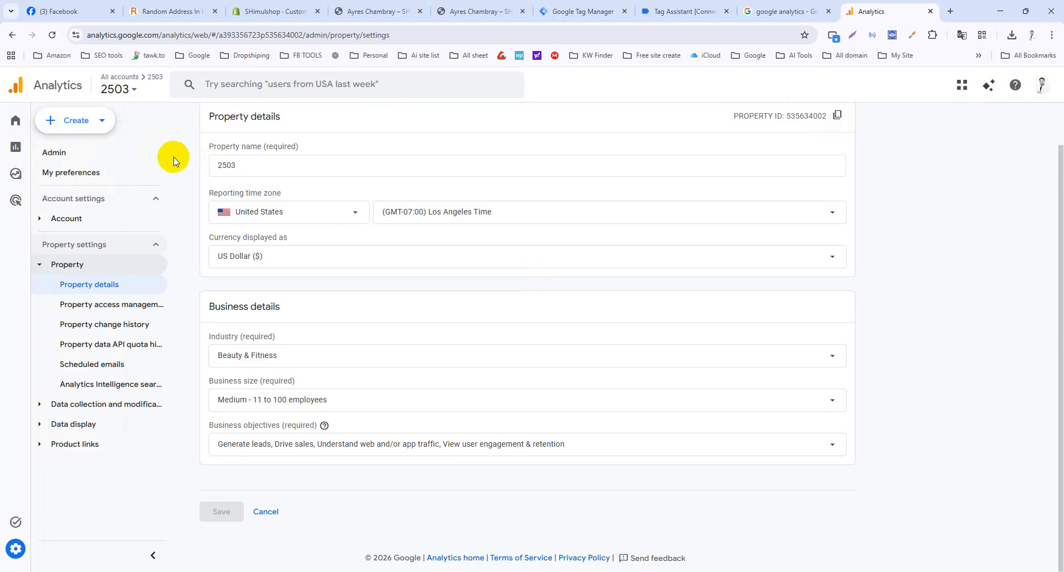
click(117, 88)
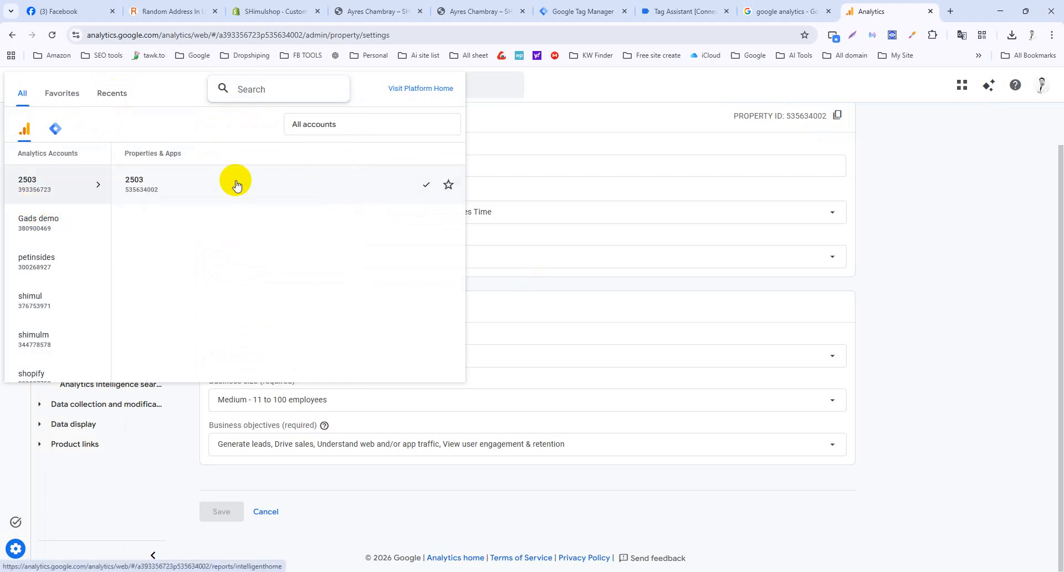
click(909, 179)
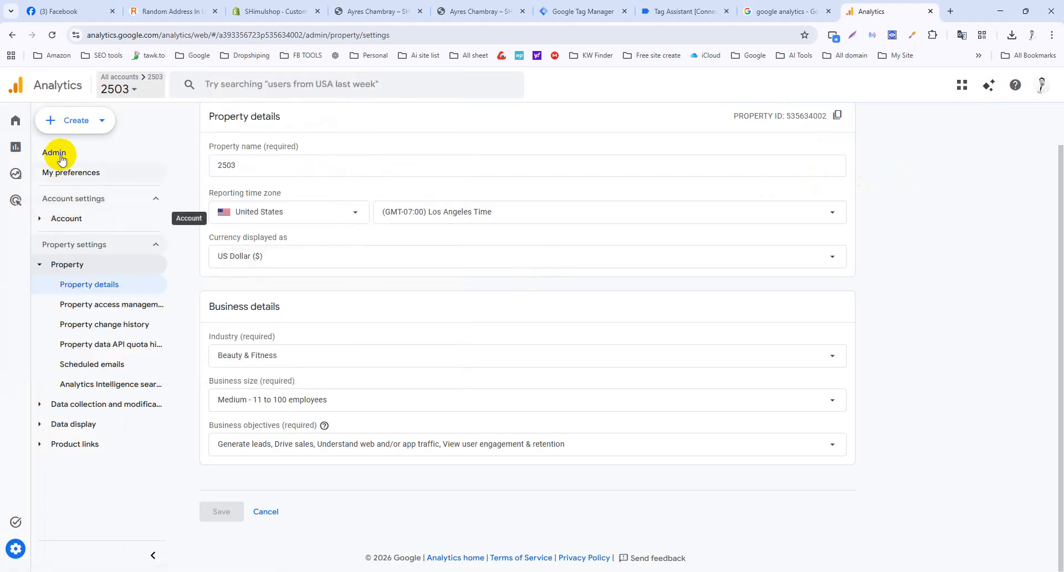
click(145, 90)
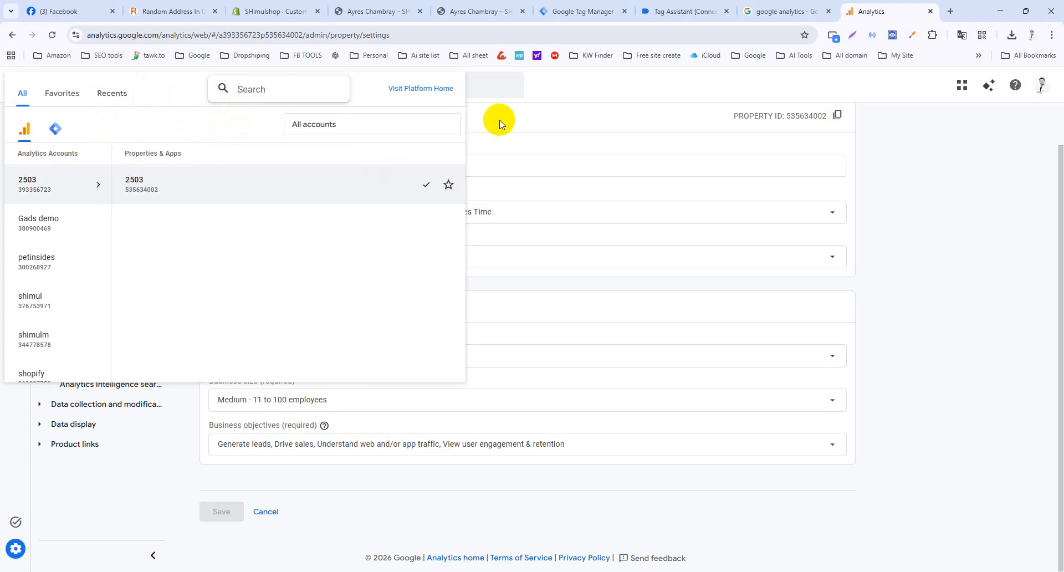
click(523, 114)
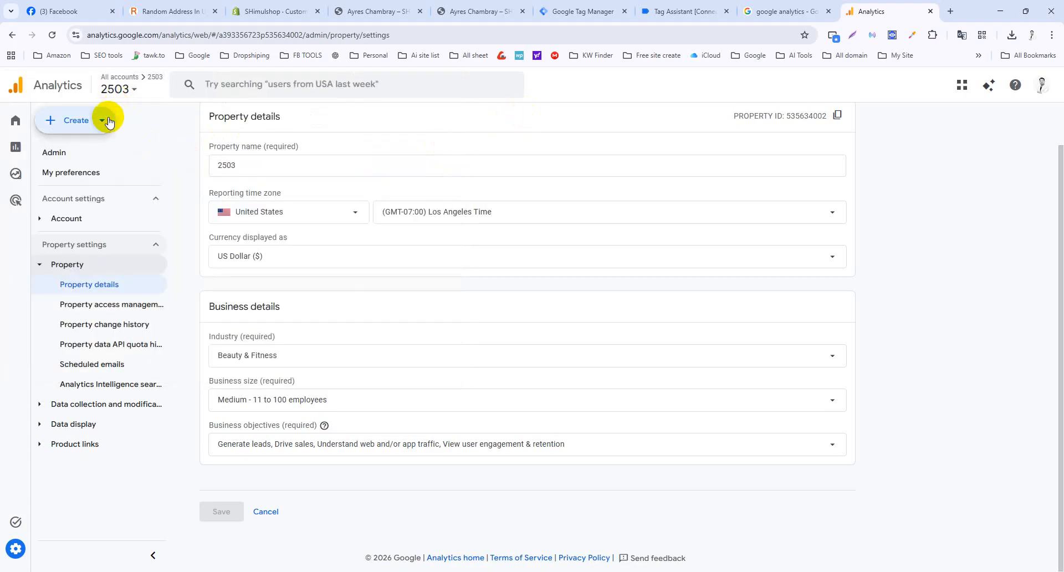
click(106, 120)
Start a new property named new 2503 and continue to business details.
click(81, 177)
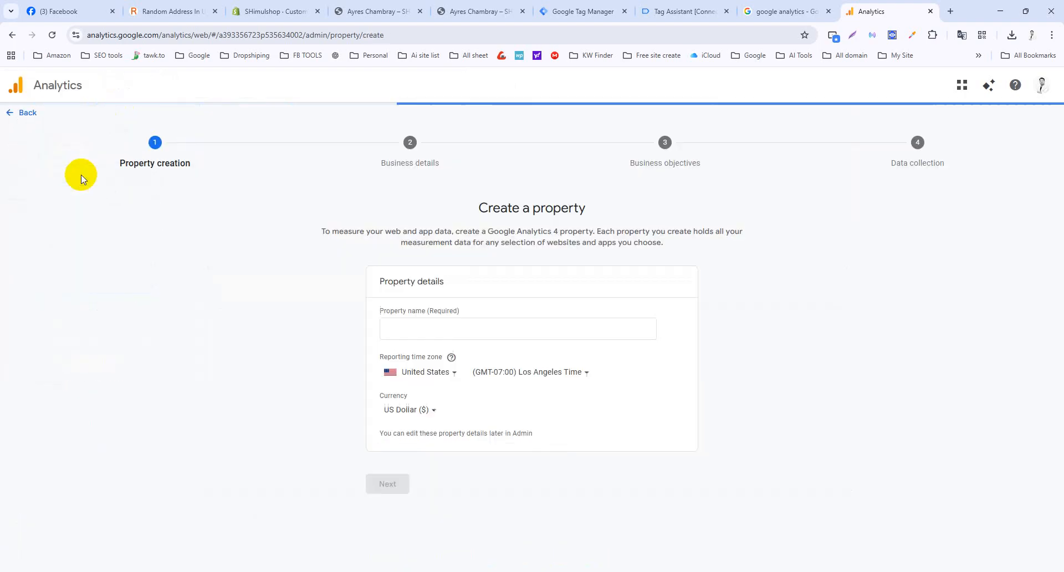
click(418, 328)
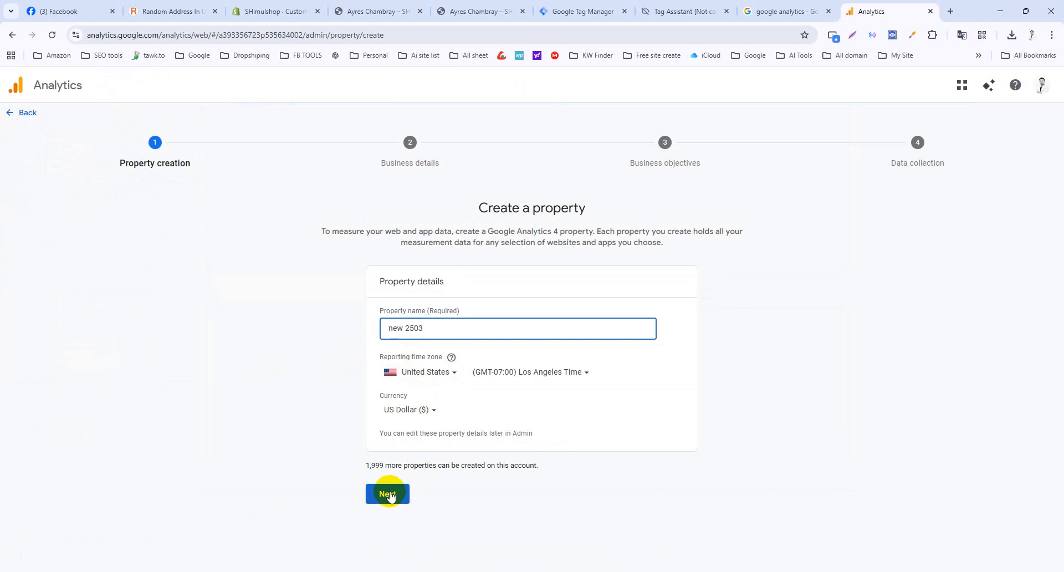
click(355, 11)
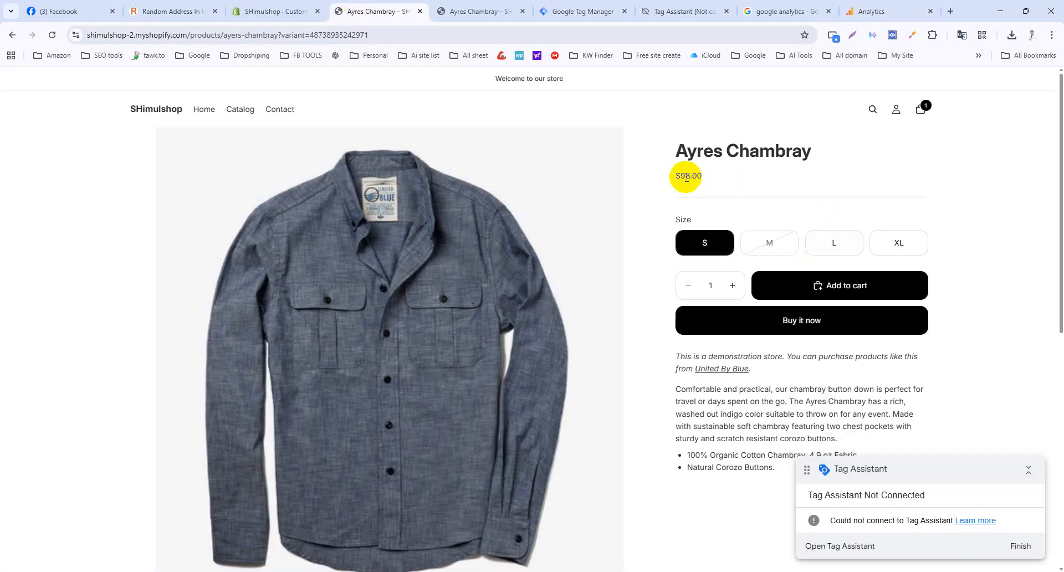
click(848, 8)
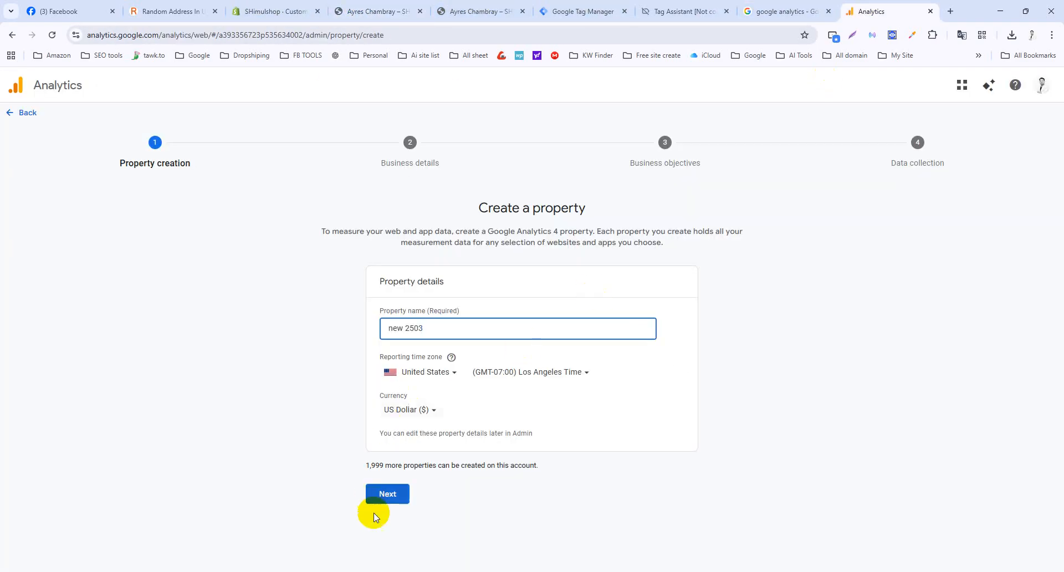
click(388, 495)
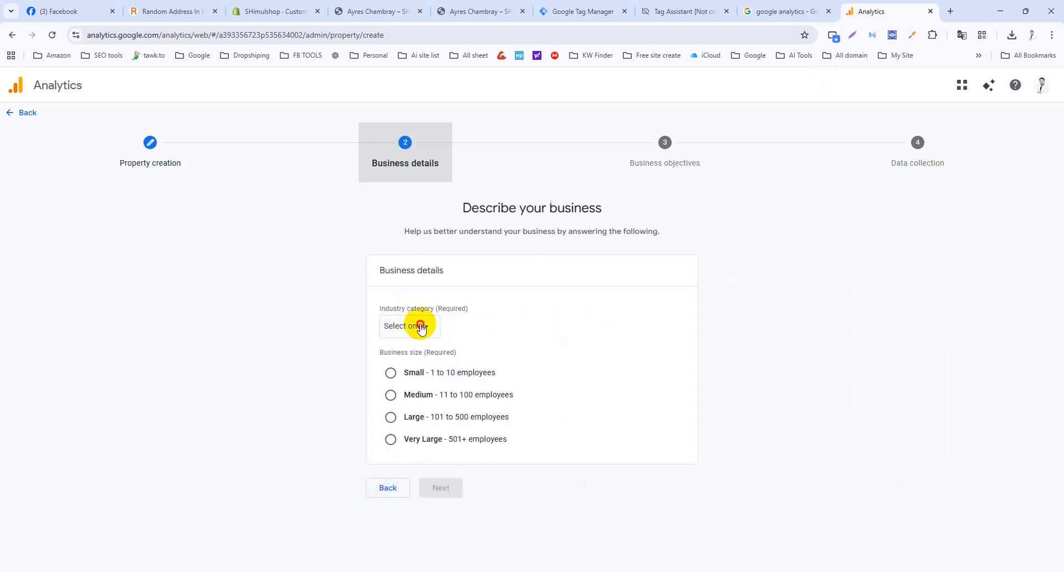
Choose Autos & Vehicles, Medium size, Generate leads, Drive sales and traffic objectives, then create it.
click(413, 326)
click(426, 405)
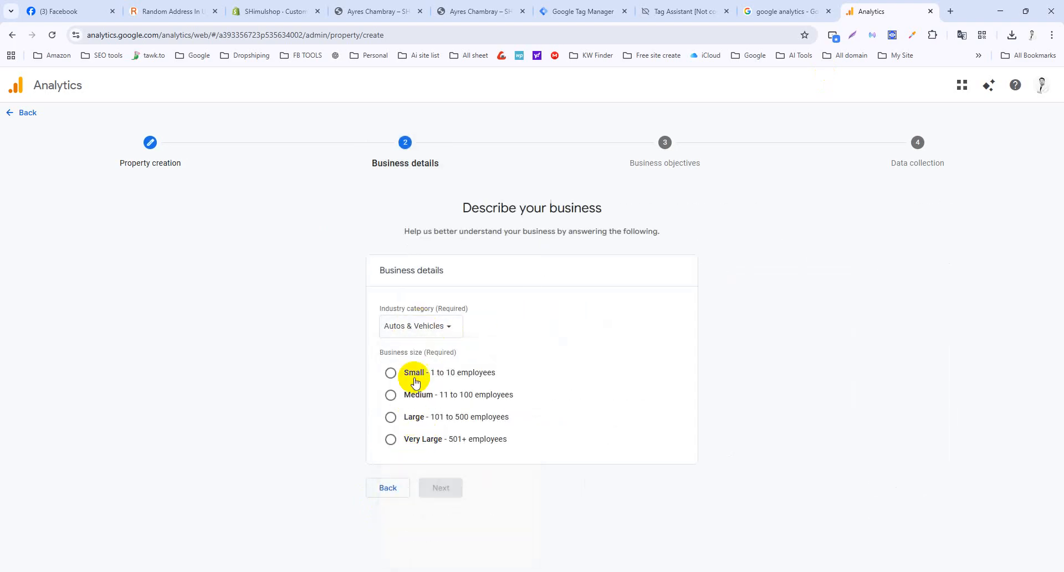
click(392, 396)
click(440, 489)
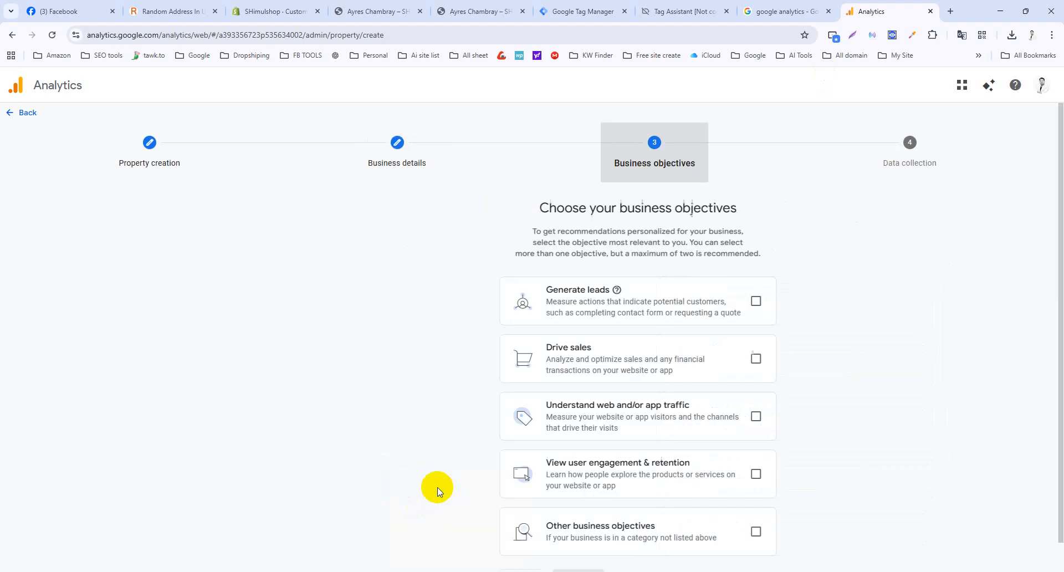
click(646, 357)
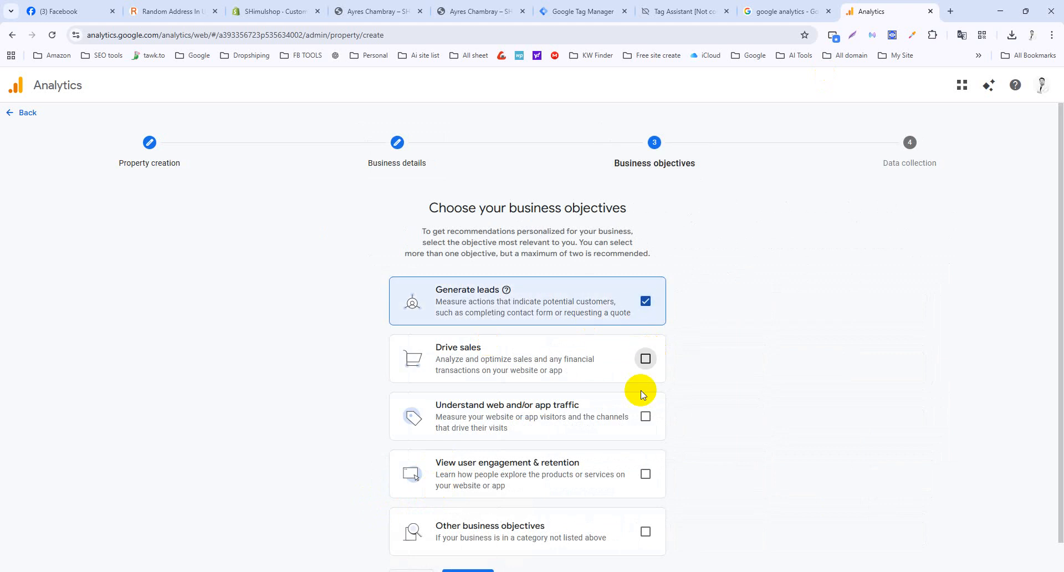
click(644, 414)
click(644, 472)
scroll(728, 454, down, 1)
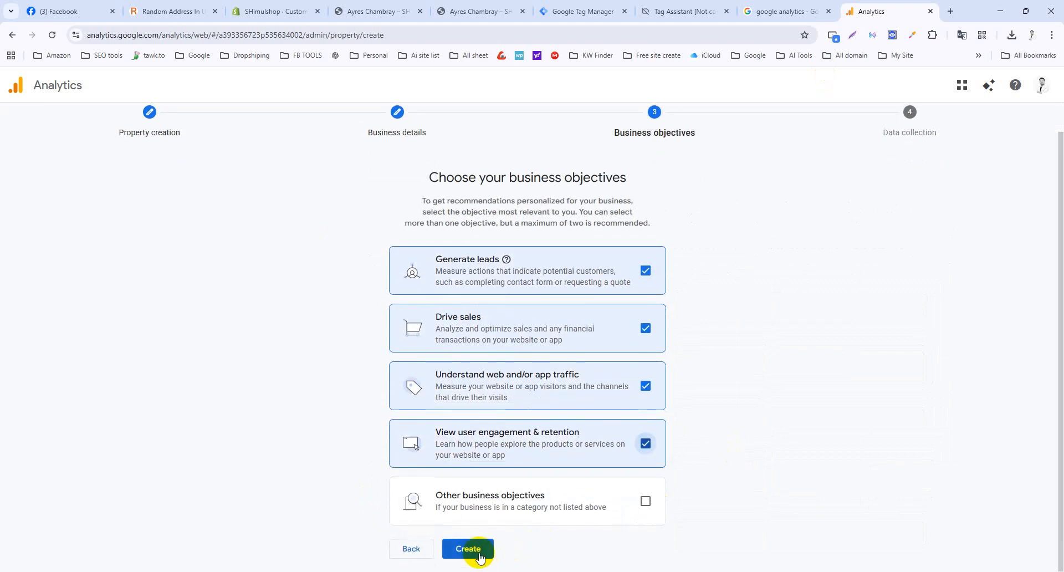
click(470, 549)
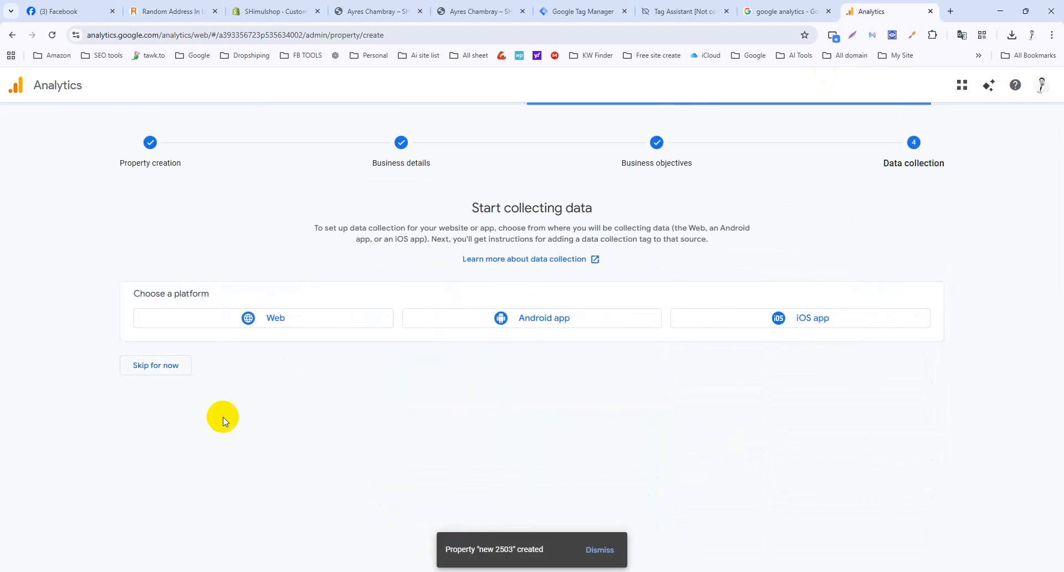
click(276, 320)
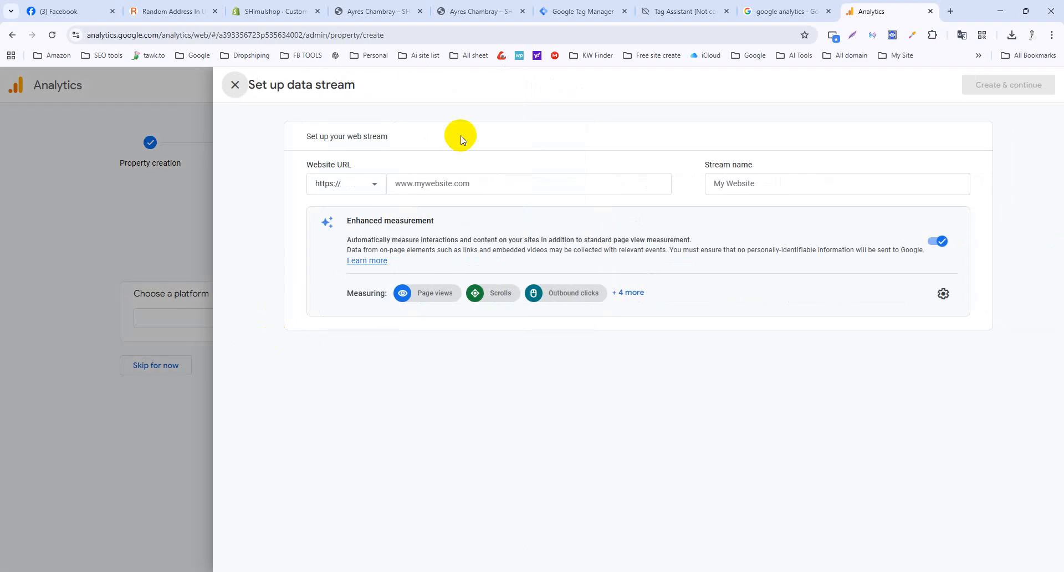
click(368, 9)
click(192, 34)
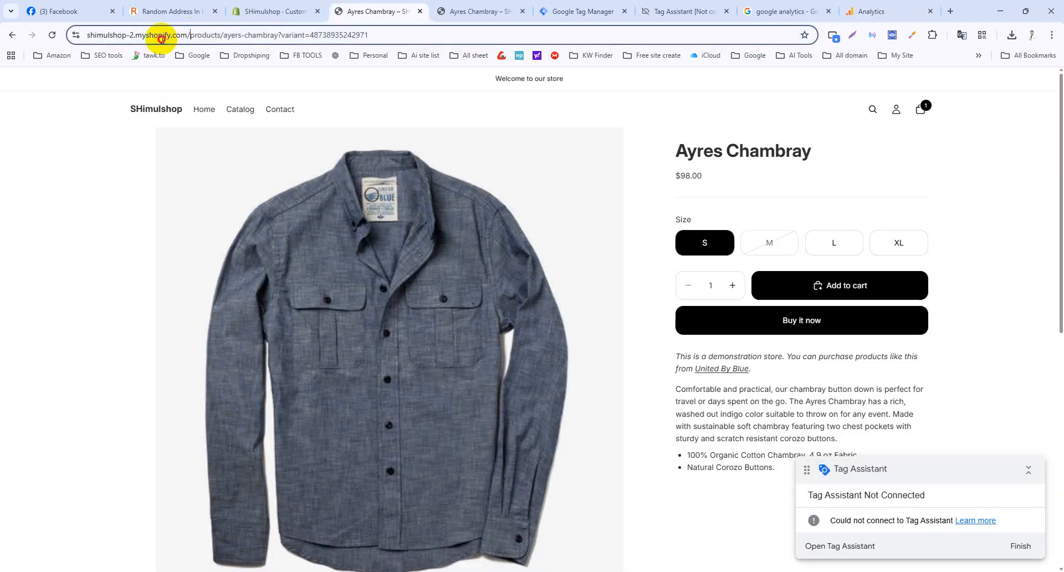
click(859, 11)
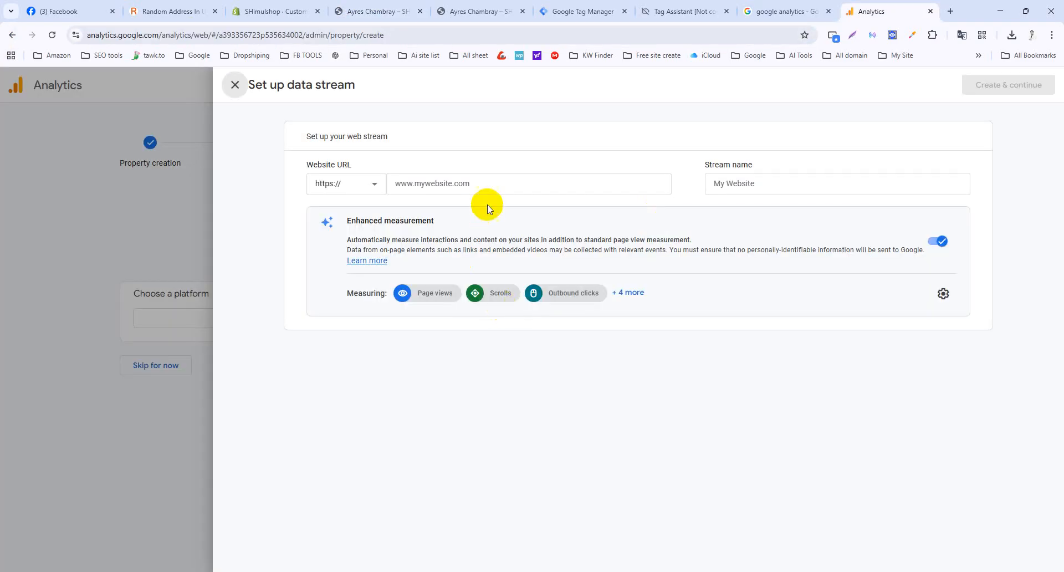
click(497, 178)
text(https://shimulshop-2.myshopify.com/)
drag(421, 182, 335, 191)
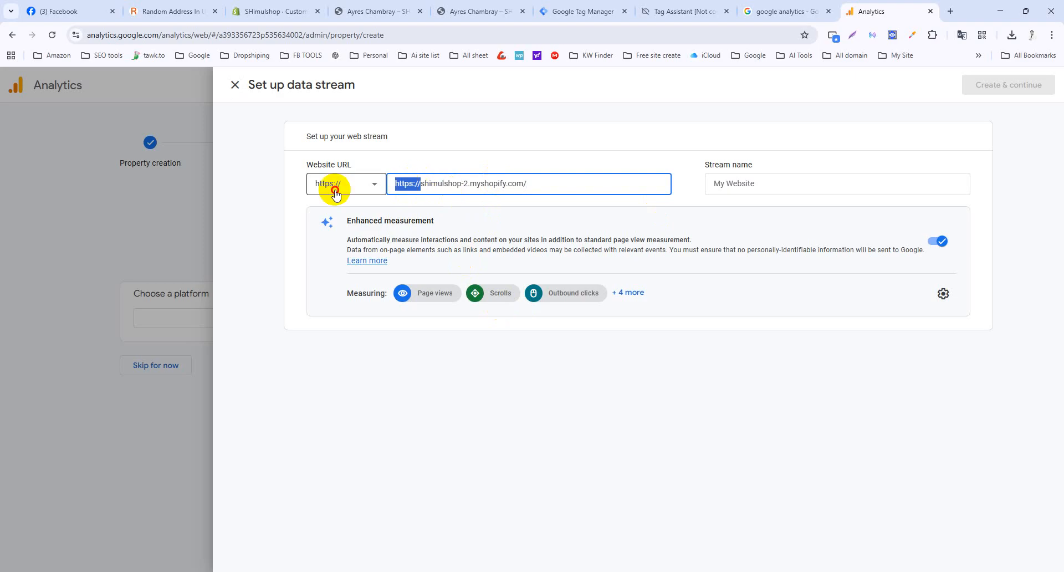
key(BackSpace)
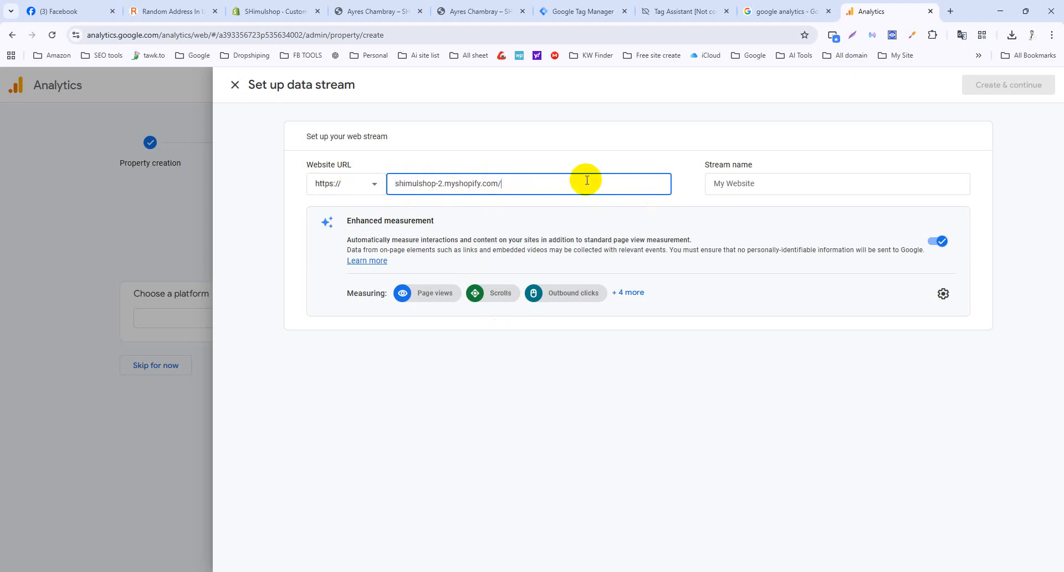
Name the stream new2503, create it, and continue to the tag instructions.
click(767, 184)
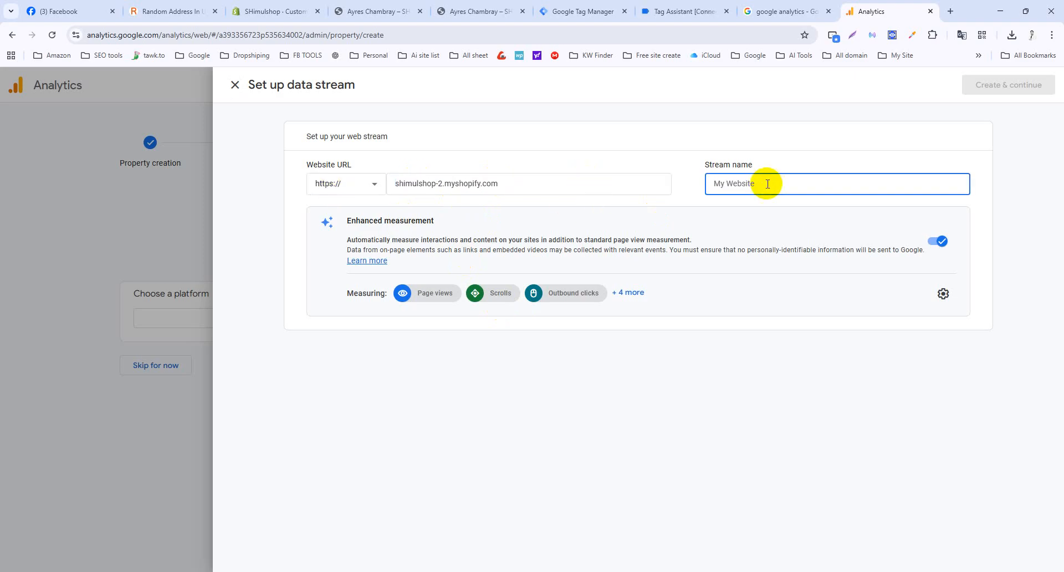
text(new2503)
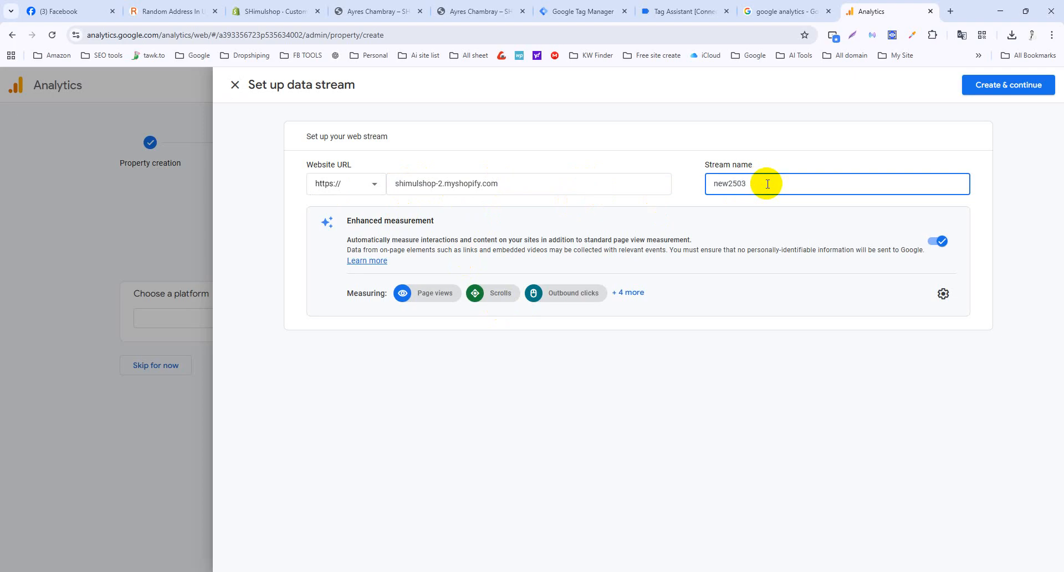
click(1003, 86)
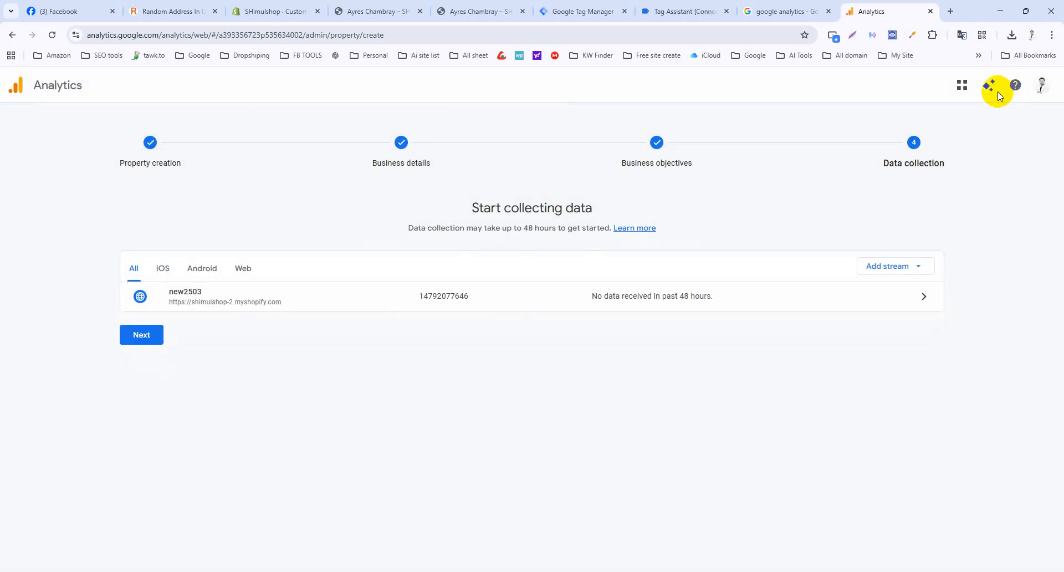
click(146, 343)
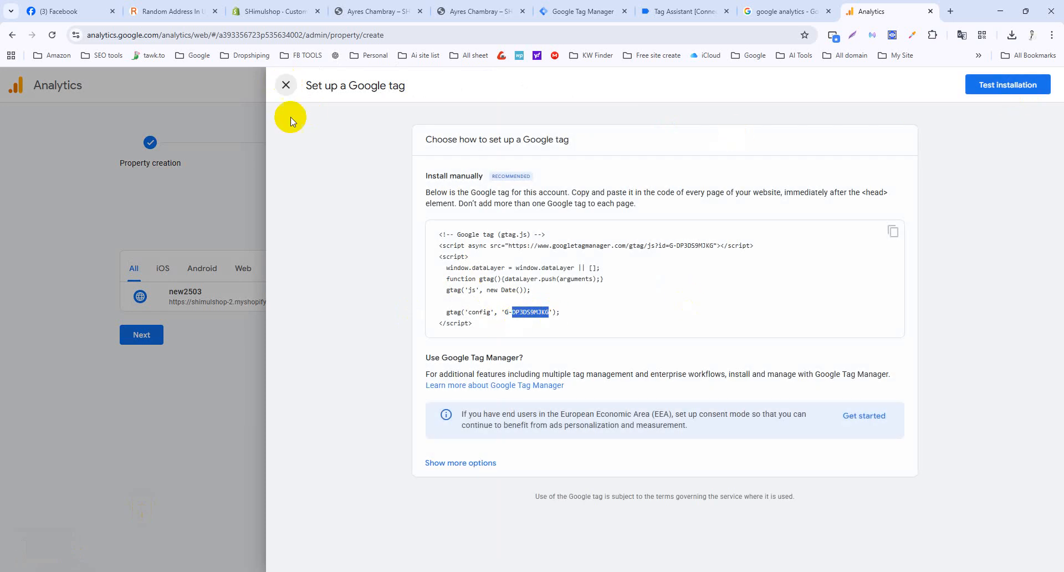
Copy the measurement ID G-DP3DS9MJKG and return to the Tag Manager workspace.
click(286, 84)
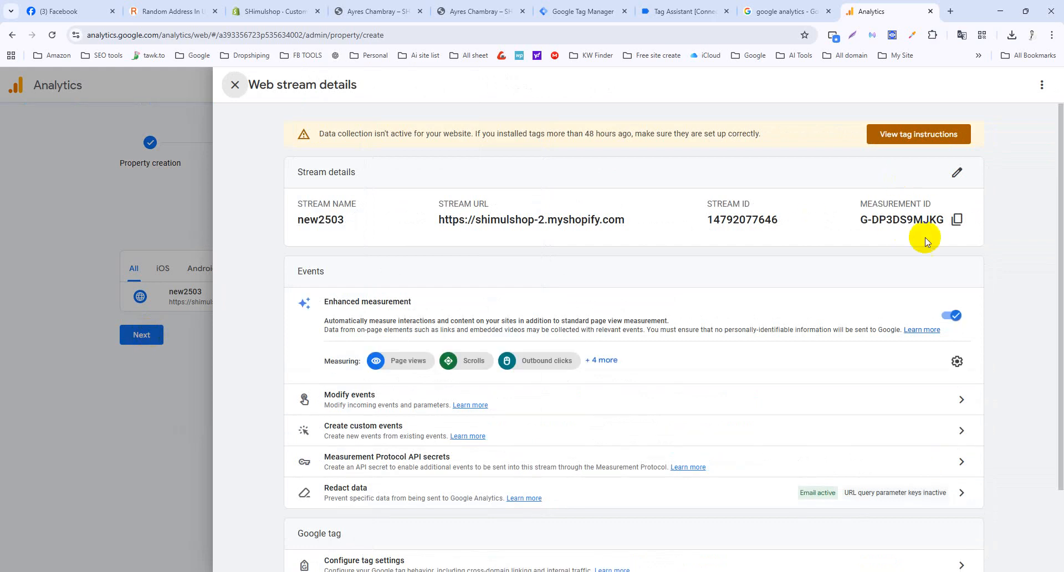
click(958, 220)
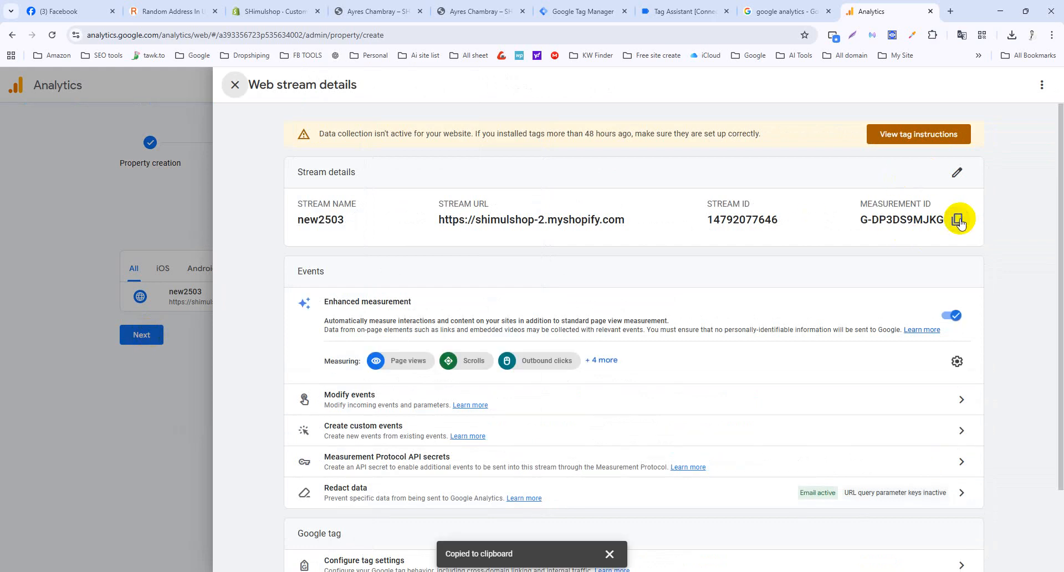
click(683, 13)
click(571, 12)
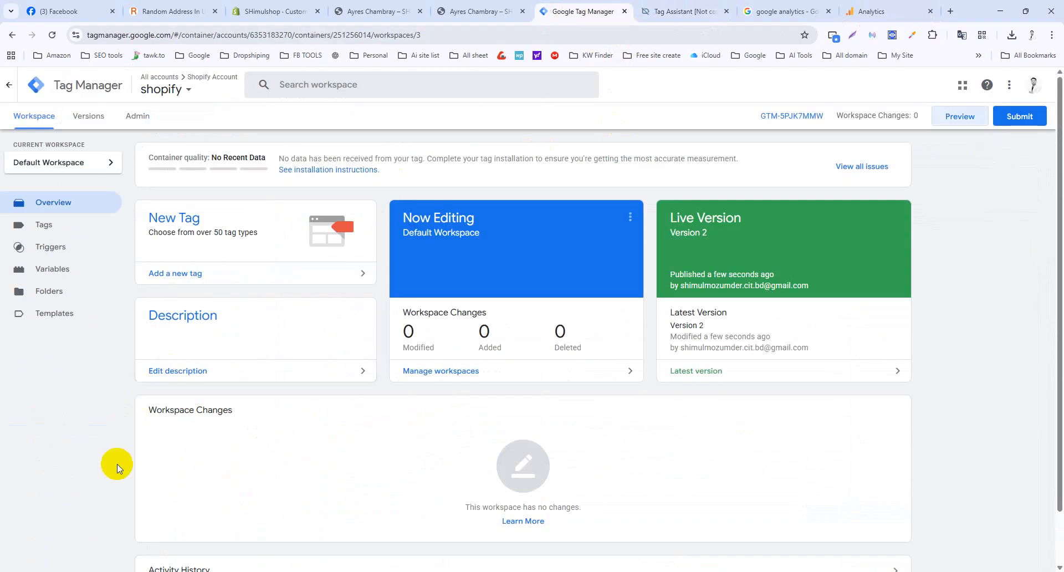
Create a new user-defined Constant variable holding the G-DP3DS9MJKG measurement ID.
click(53, 272)
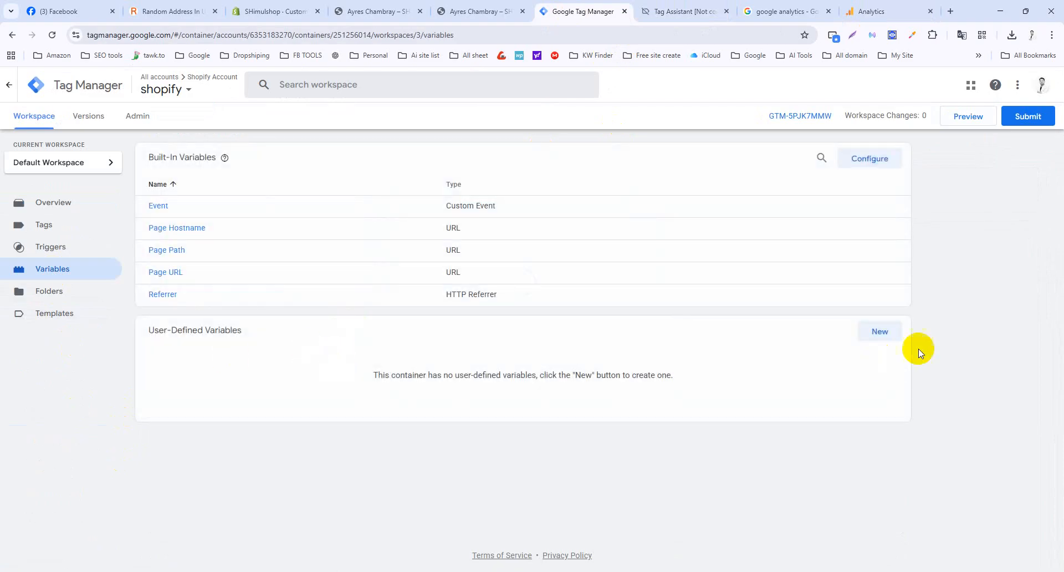
click(880, 332)
click(669, 181)
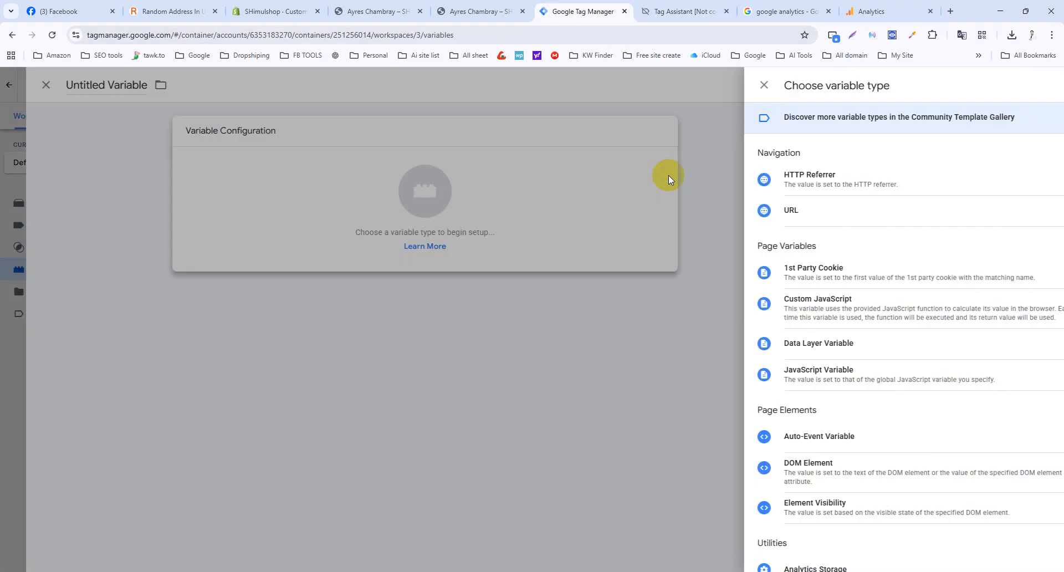
scroll(802, 429, down, 1)
scroll(802, 429, down, 5)
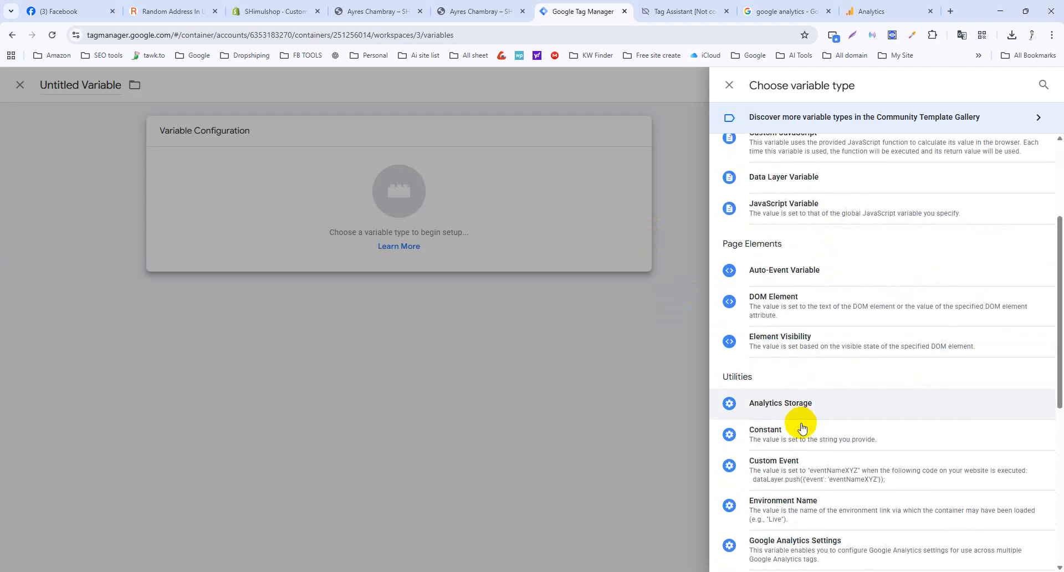
click(792, 326)
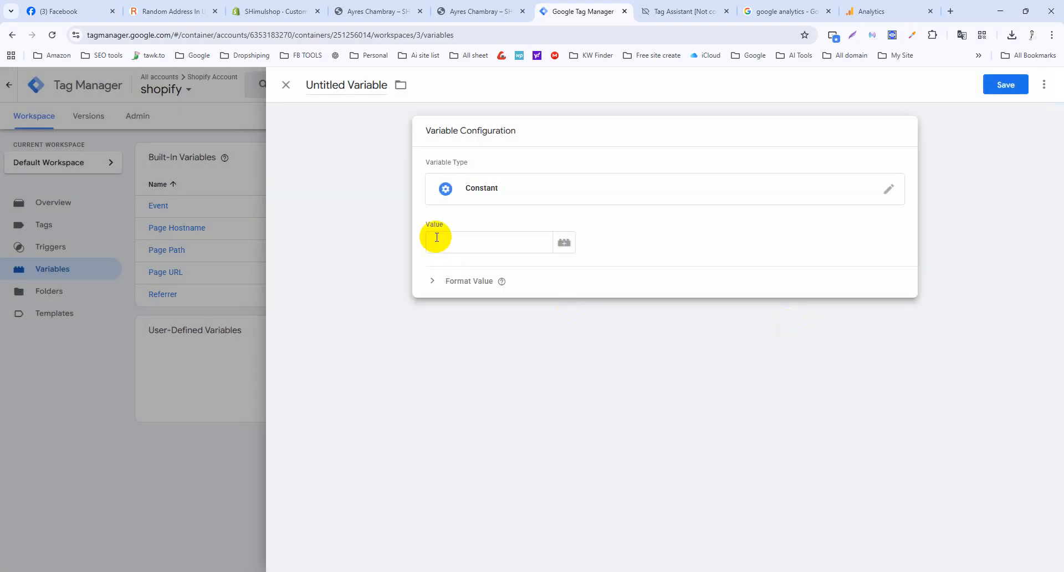
click(466, 237)
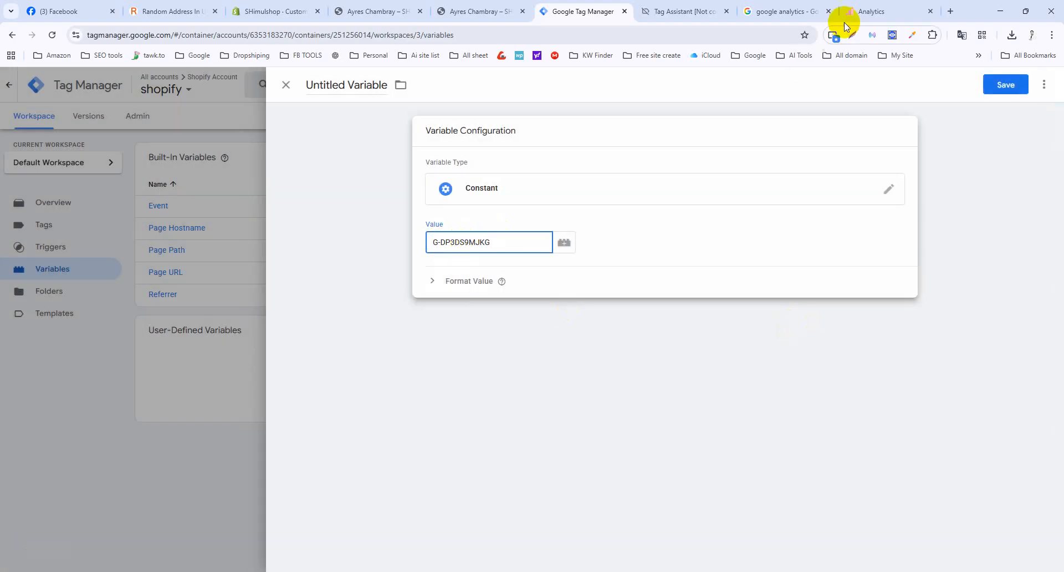
Rename the variable to Measurement Id Variable and save it.
click(870, 11)
drag(860, 200, 937, 205)
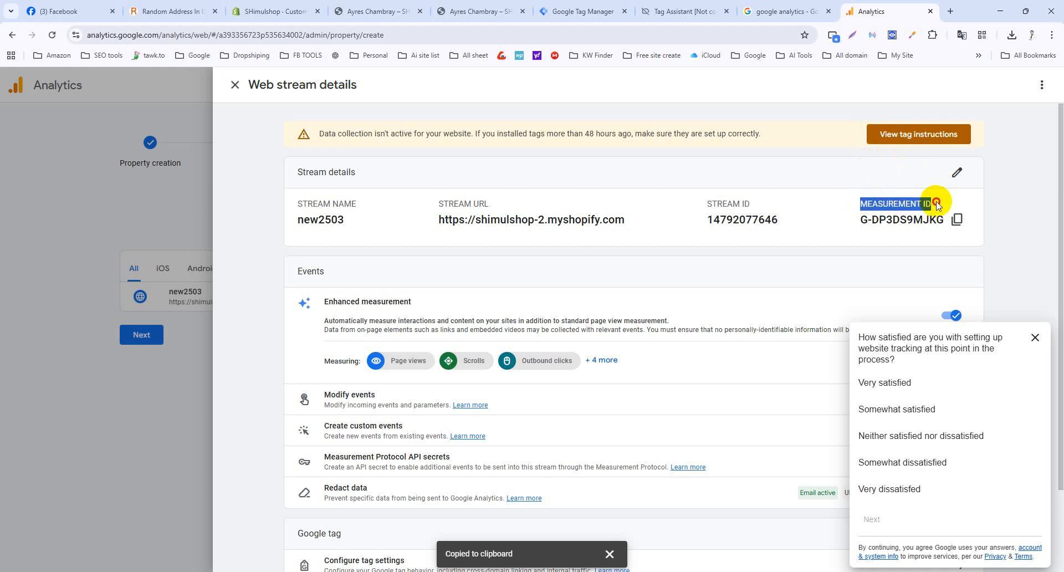
click(462, 10)
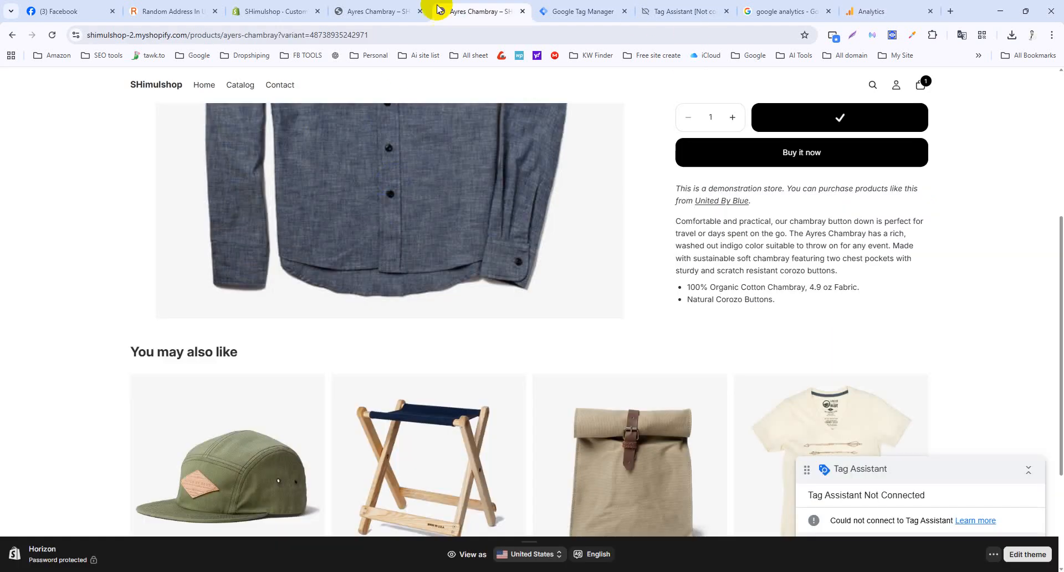
click(576, 12)
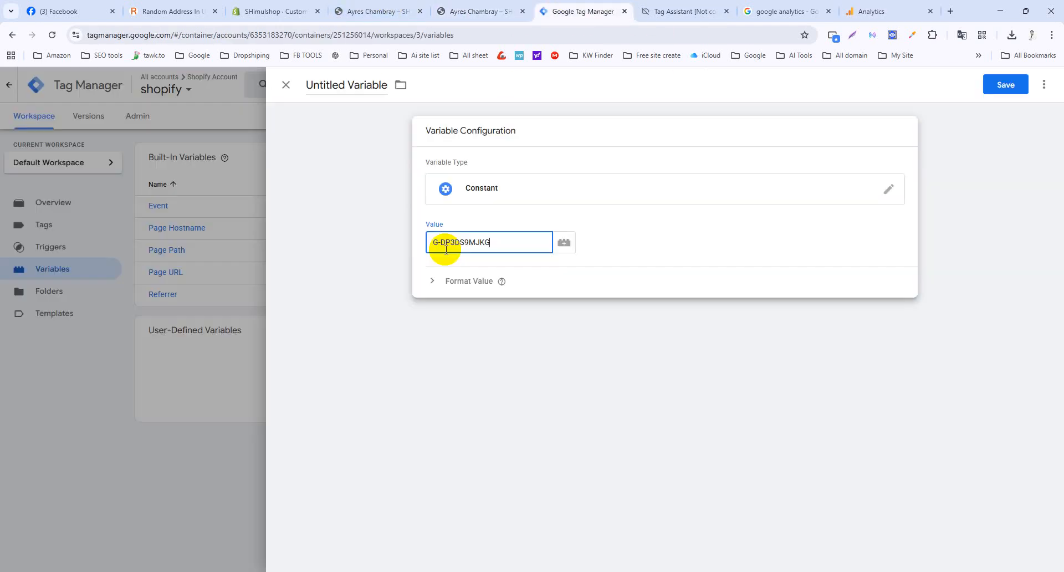
double_click(311, 81)
key(ctrl+v)
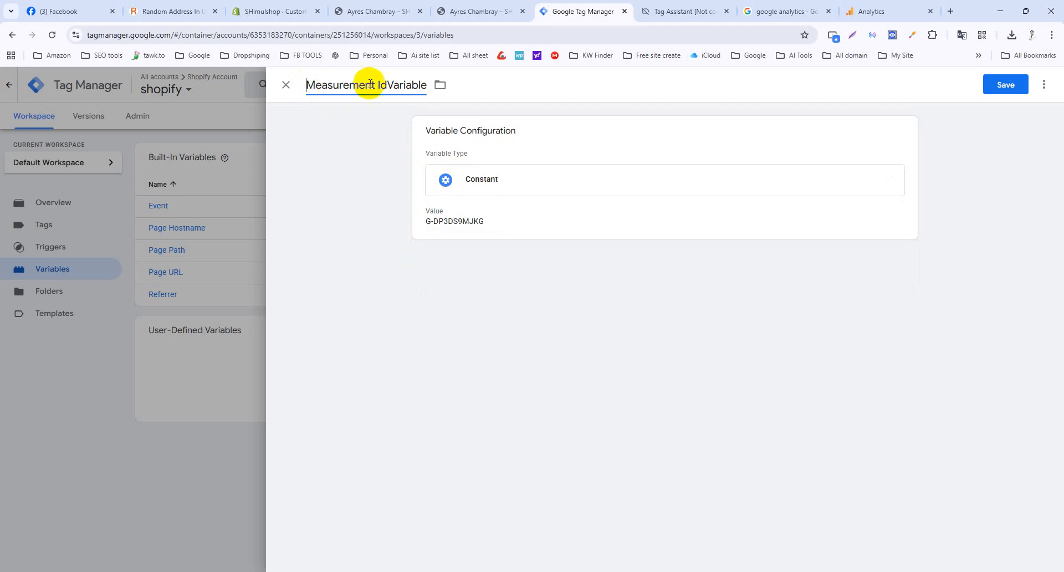
click(387, 84)
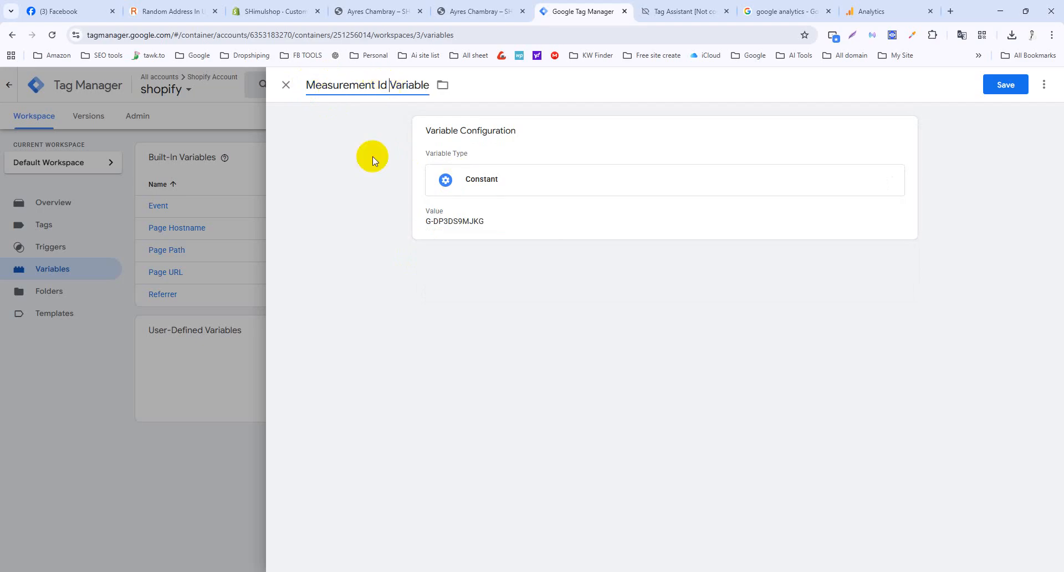
click(1005, 89)
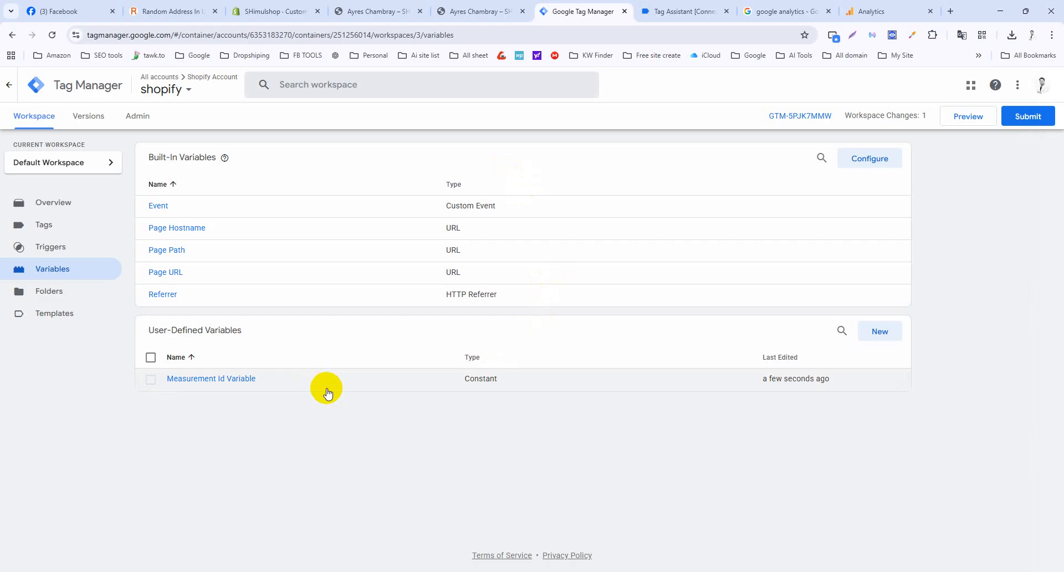
Create a new tag of type Google Analytics GA4 Event from the Tags list.
click(42, 227)
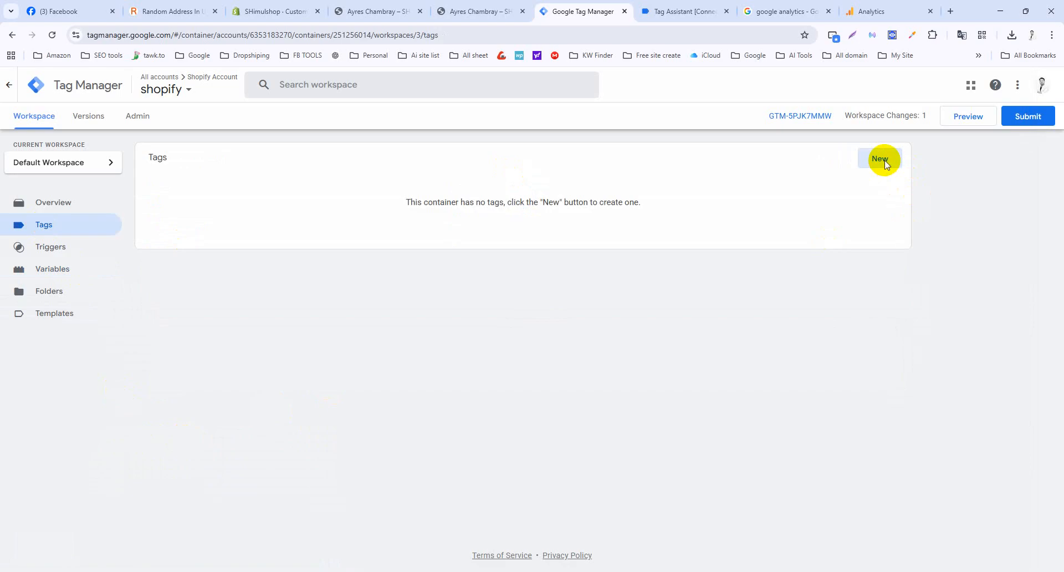
click(885, 161)
click(653, 205)
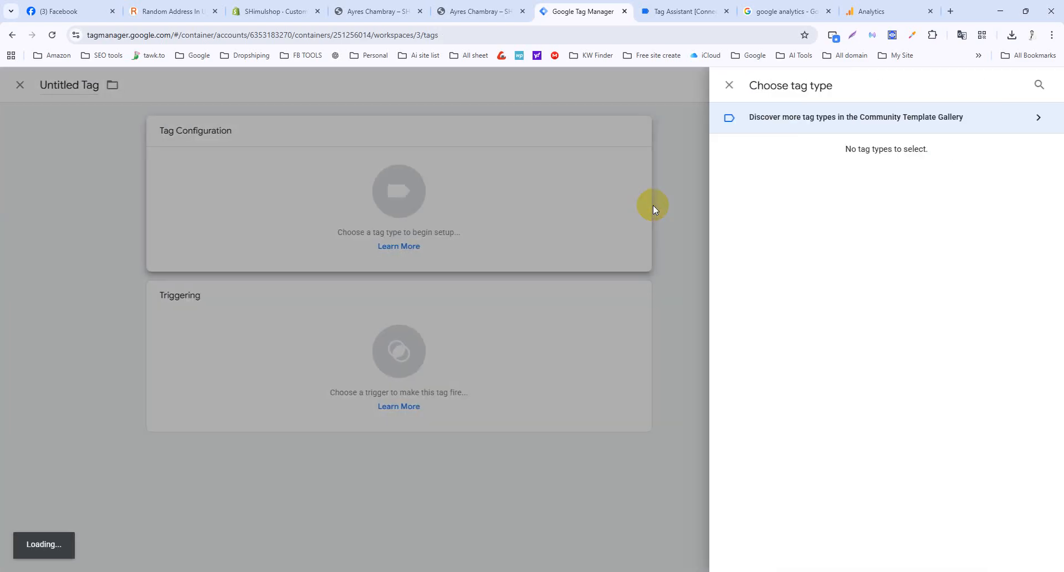
click(836, 187)
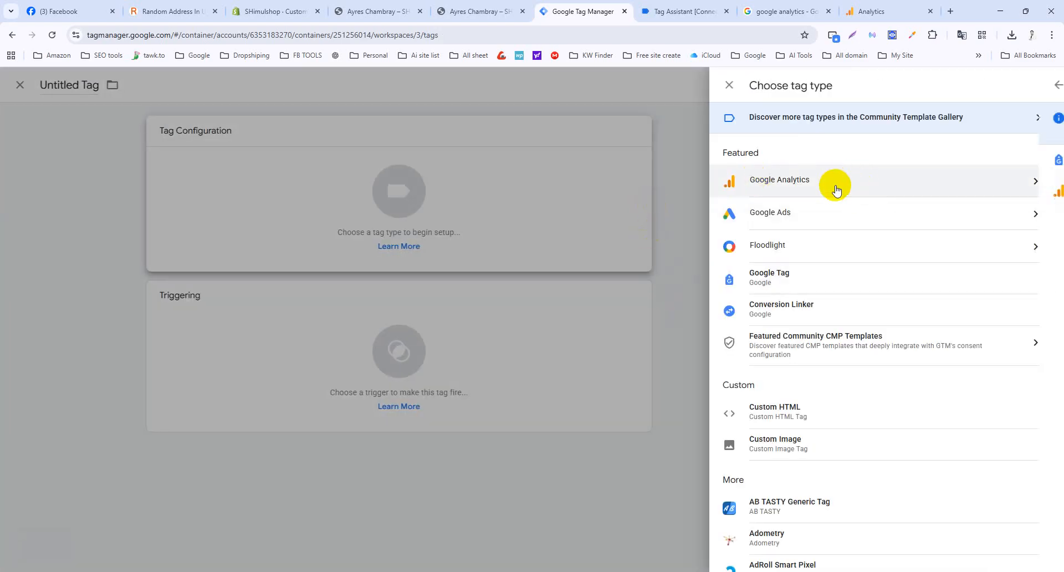
click(835, 185)
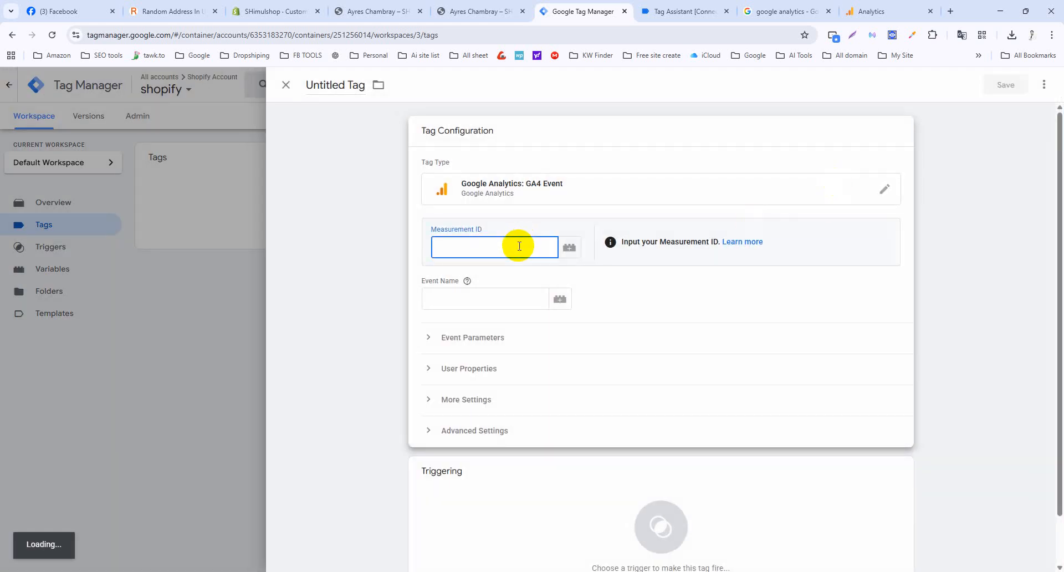
Set the Measurement ID to {{Measurement Id Variable}} and the event name to purchase.
text({{)
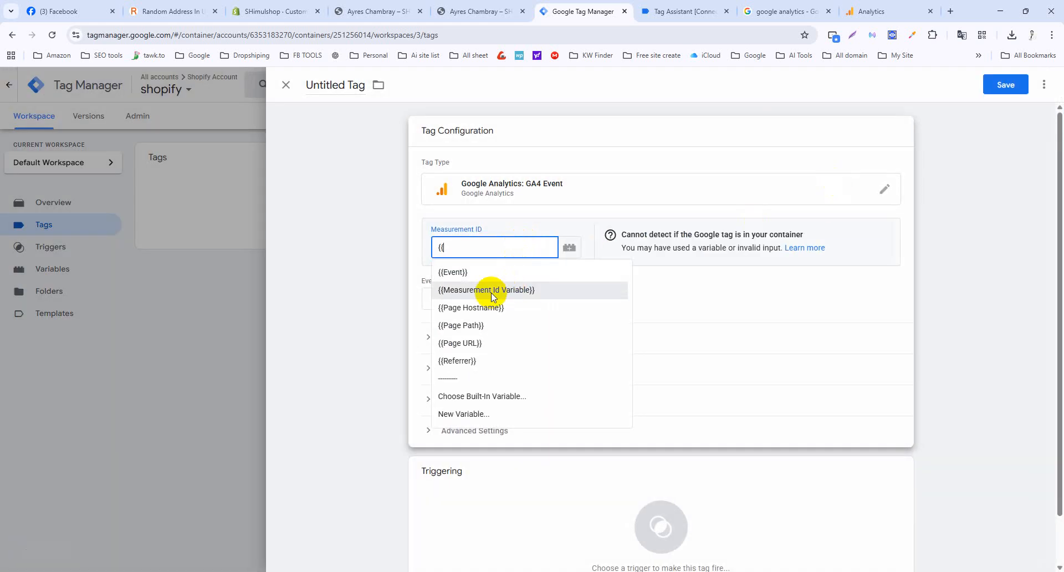
click(492, 290)
click(489, 295)
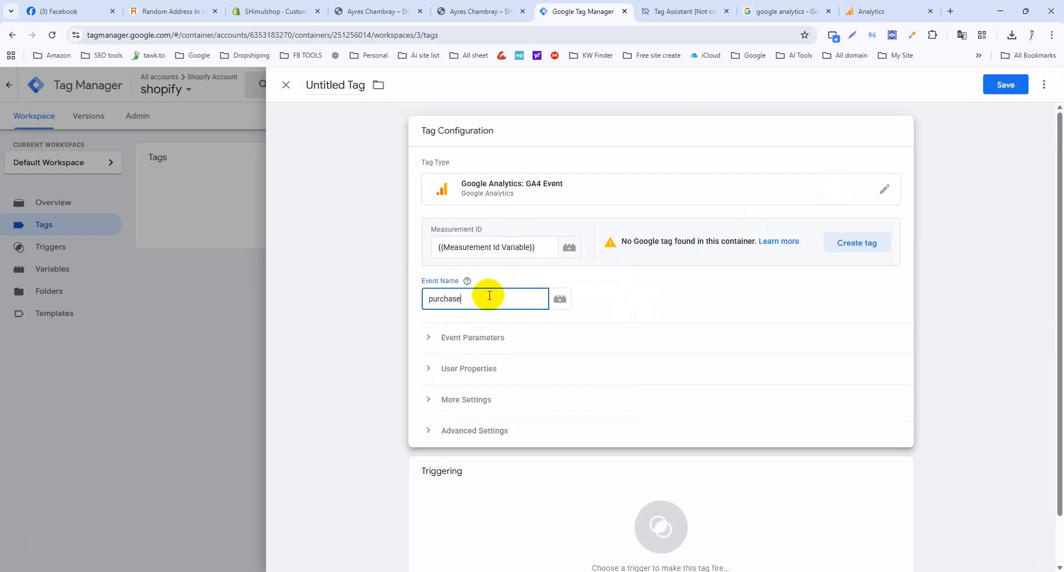
click(624, 299)
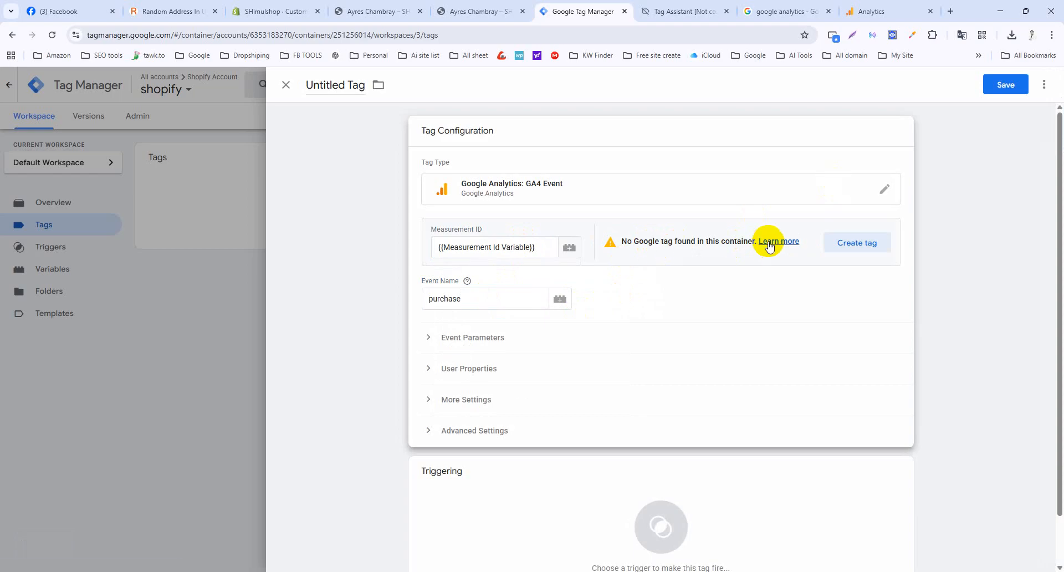
Create the Google tag titled GA4 Measurement, save it, and expand the purchase tag's Event Parameters.
click(845, 245)
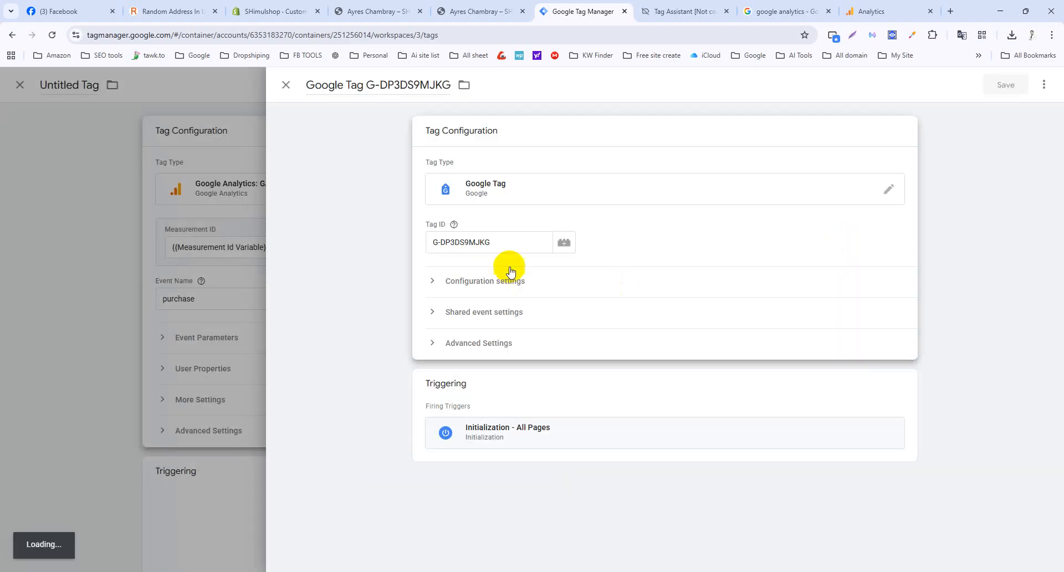
drag(513, 242, 413, 242)
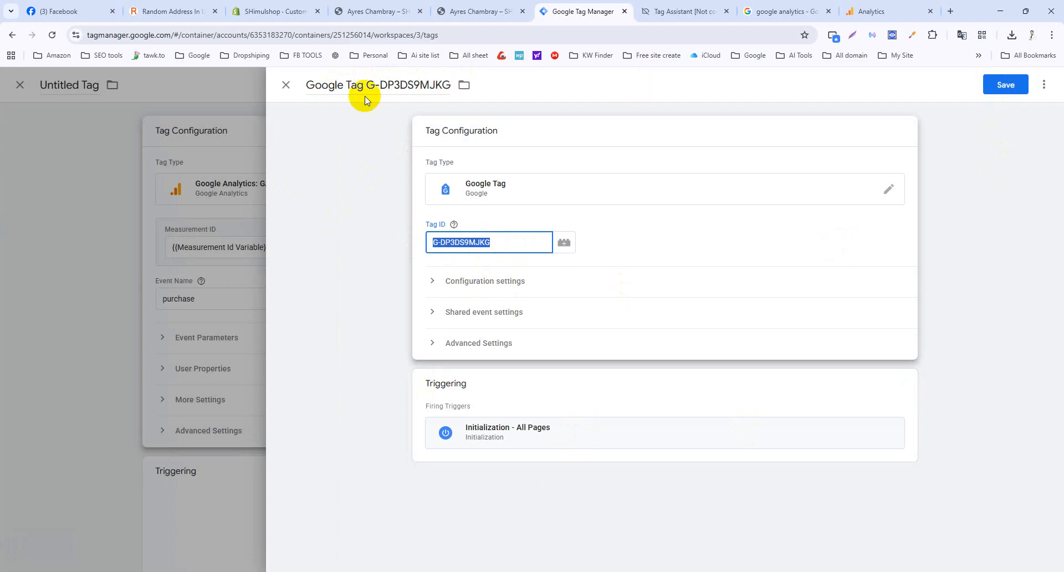
click(376, 85)
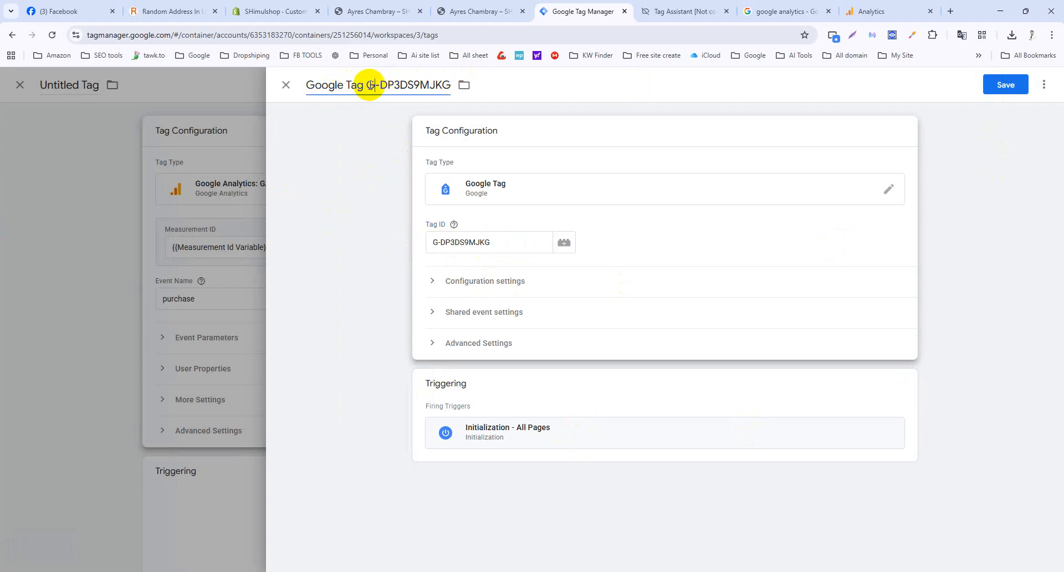
triple_click(370, 84)
text(GA4)
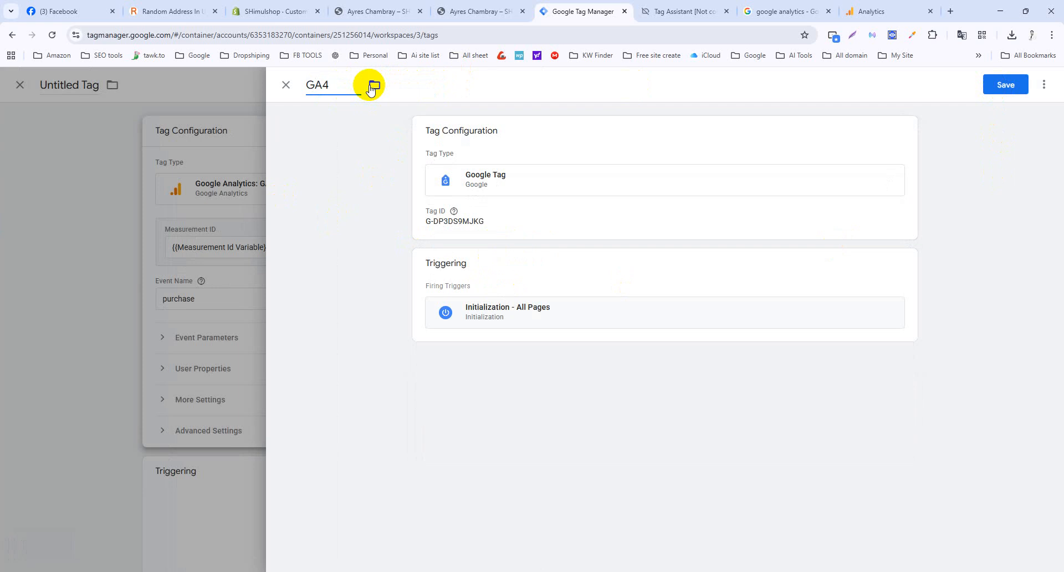
text( Measurement Id)
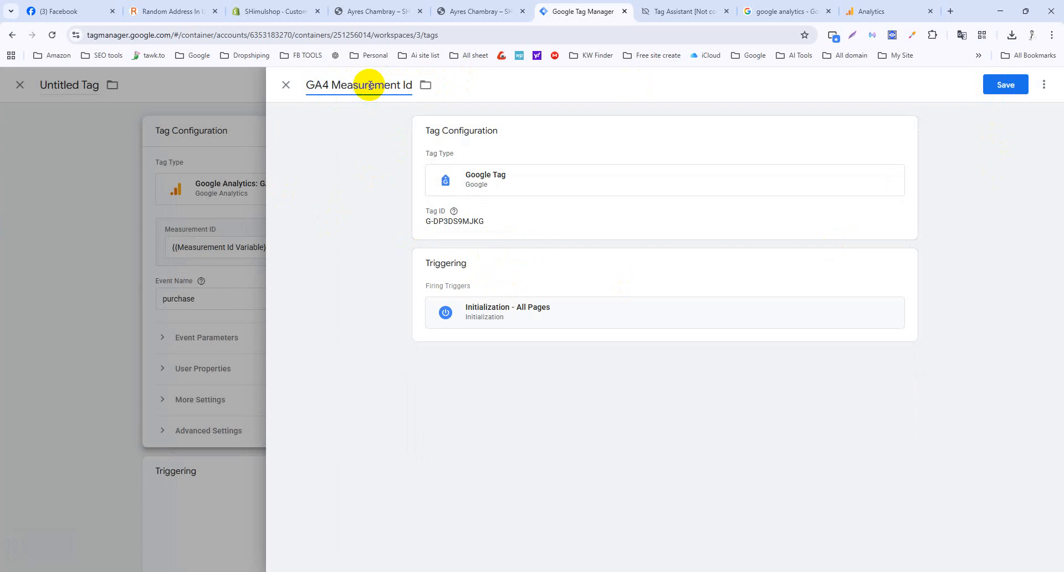
key(Home)
click(401, 87)
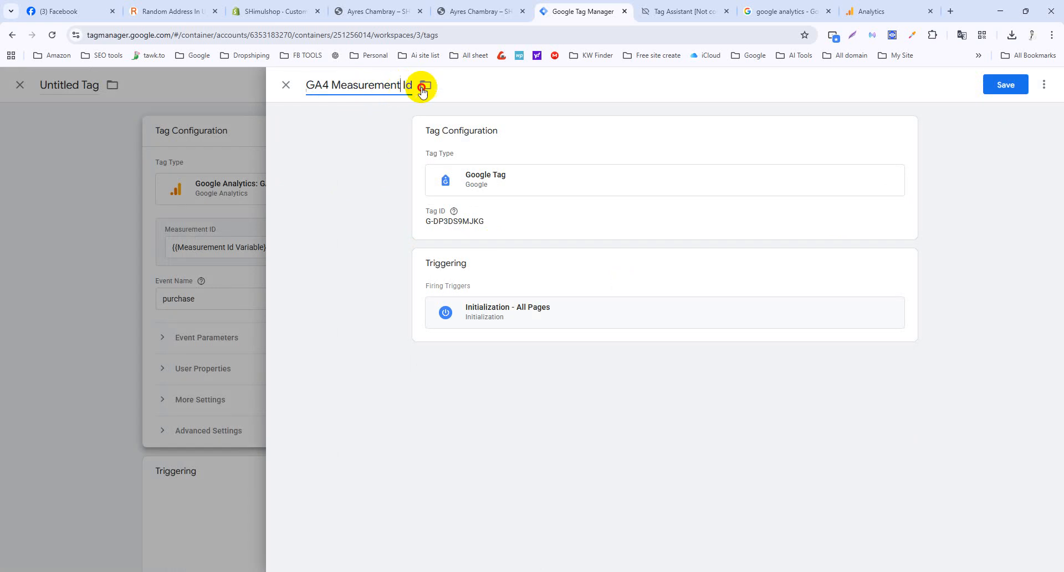
drag(422, 91, 431, 91)
click(1001, 84)
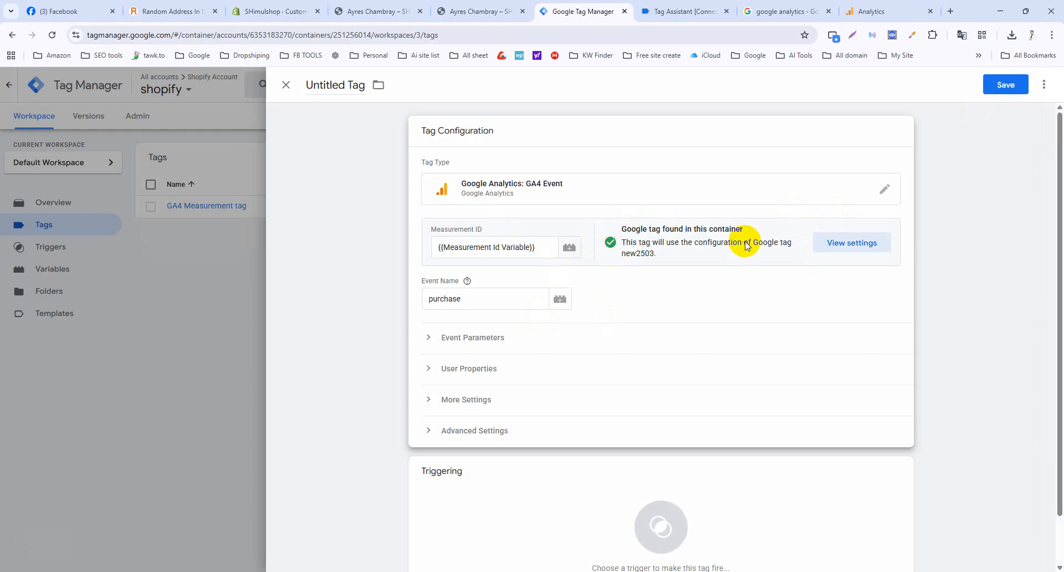
click(427, 339)
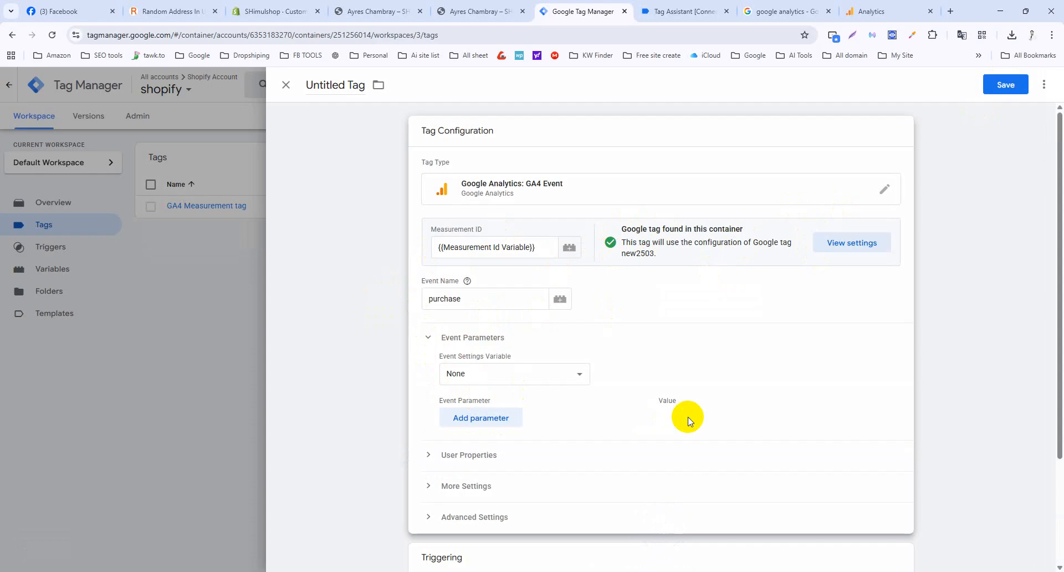
Open the Browser Site Tracking document from Google Drive and scroll to its Variables list.
click(951, 12)
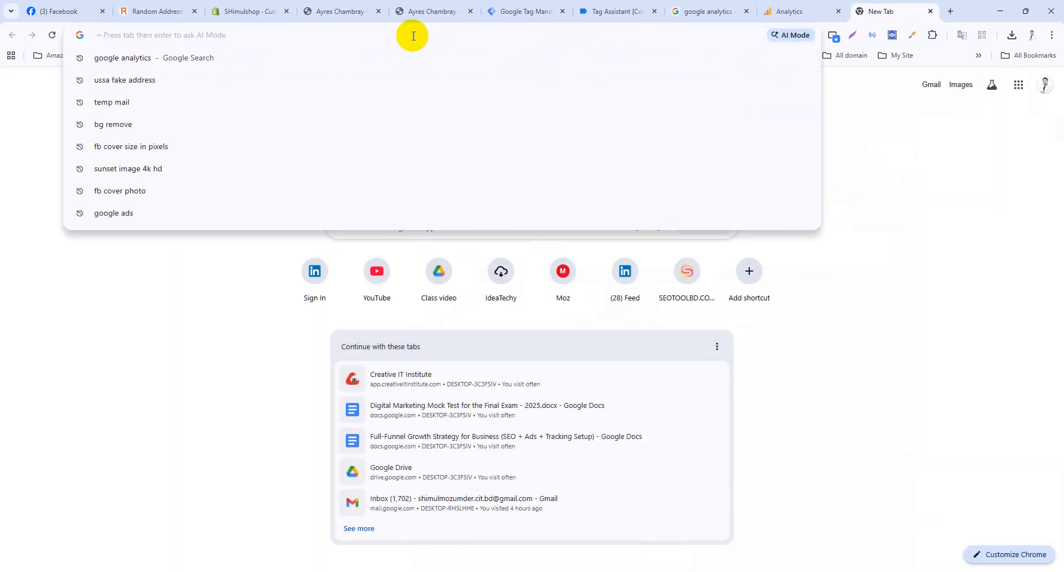
text(drive)
key(Return)
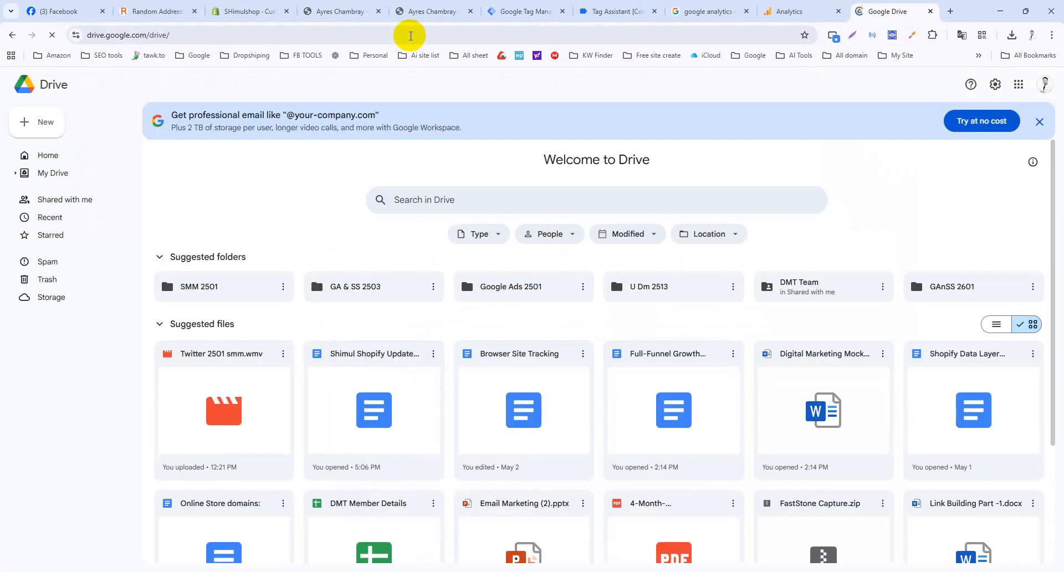
click(474, 432)
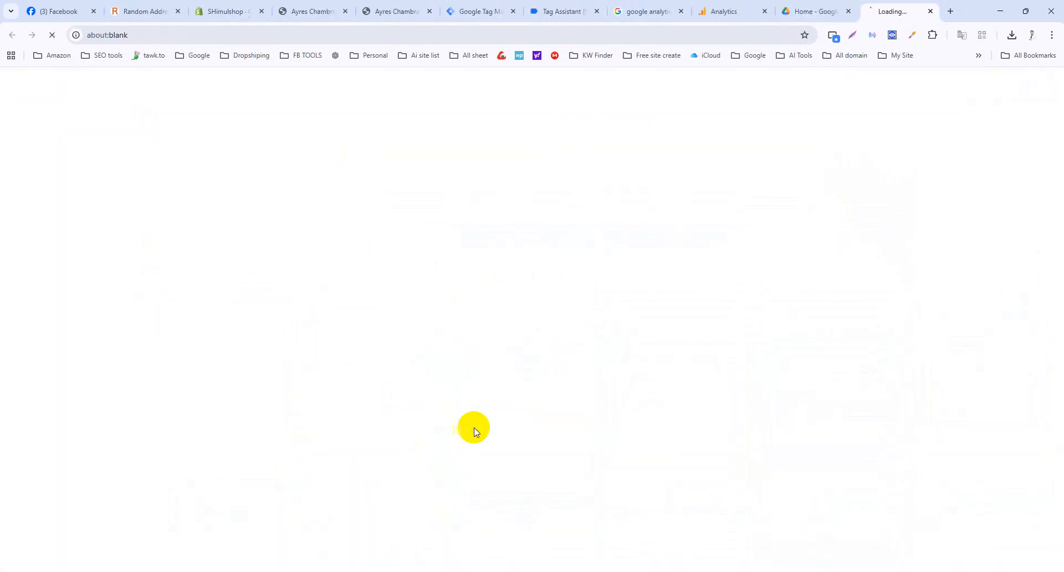
scroll(459, 310, down, 20)
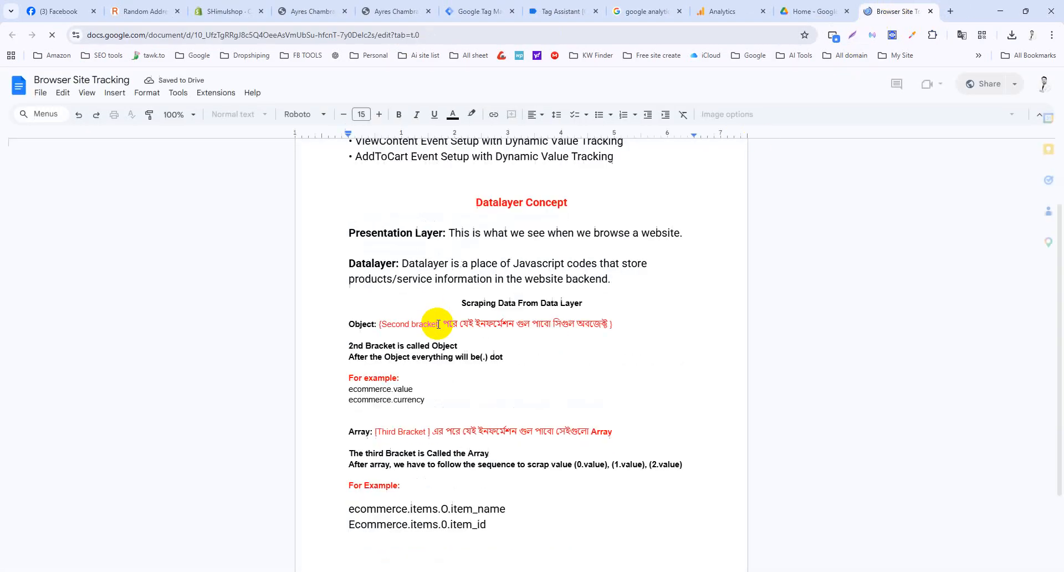
scroll(436, 333, down, 20)
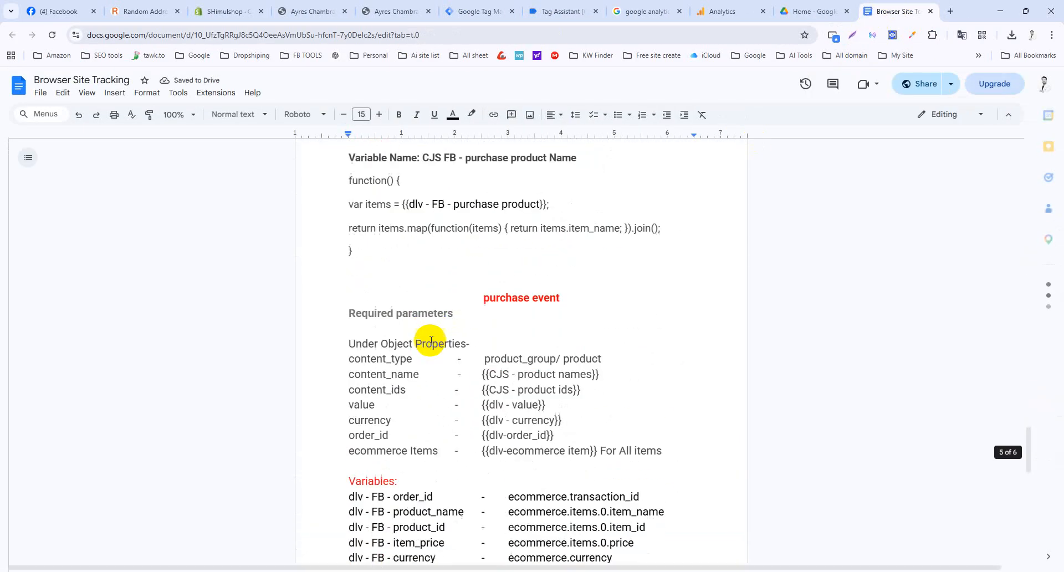
scroll(430, 341, up, 7)
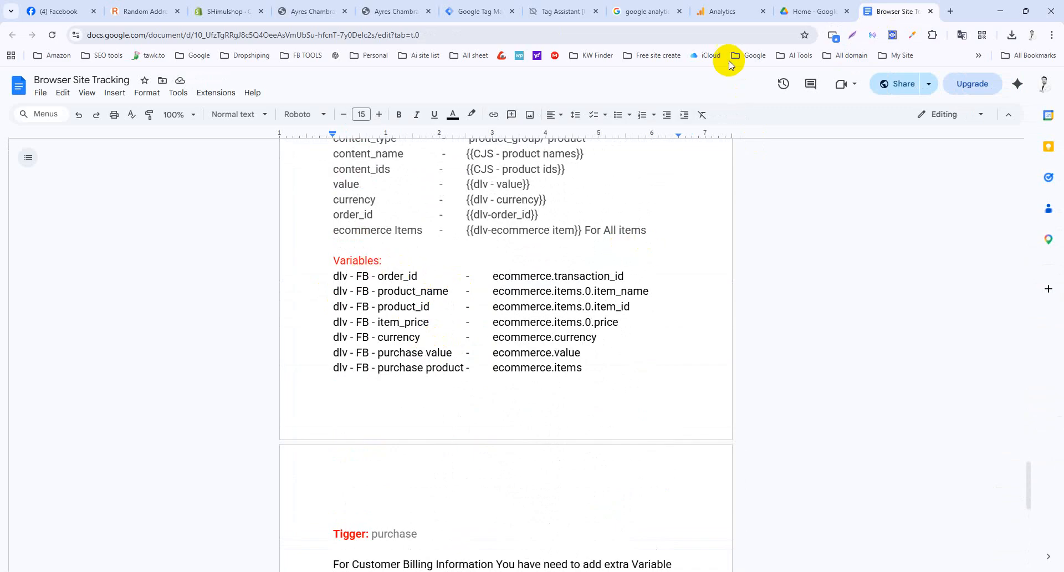
Locate the order_id variable in the notes, then add a blank event parameter row.
click(471, 4)
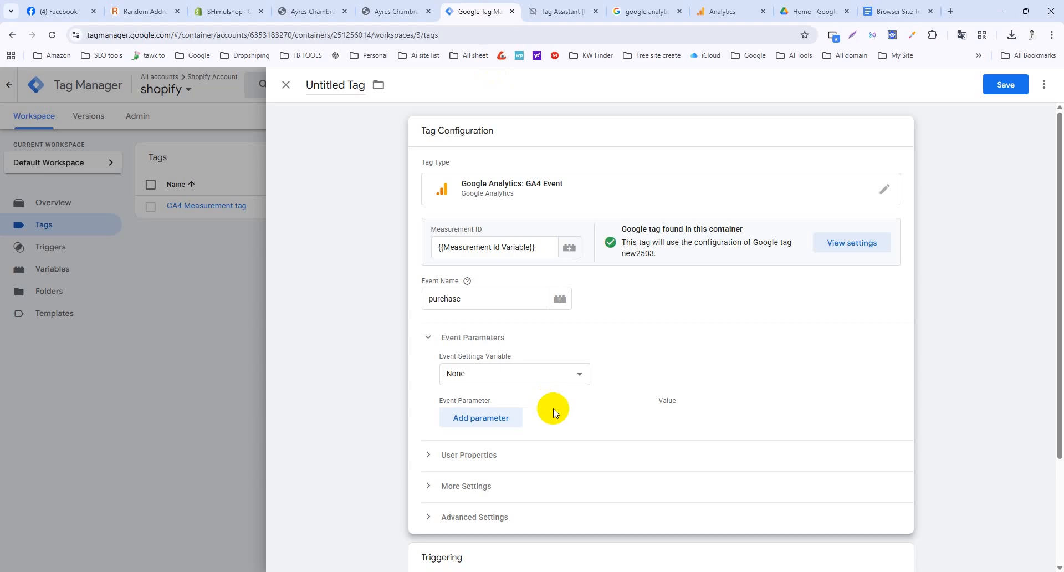
click(889, 11)
double_click(392, 275)
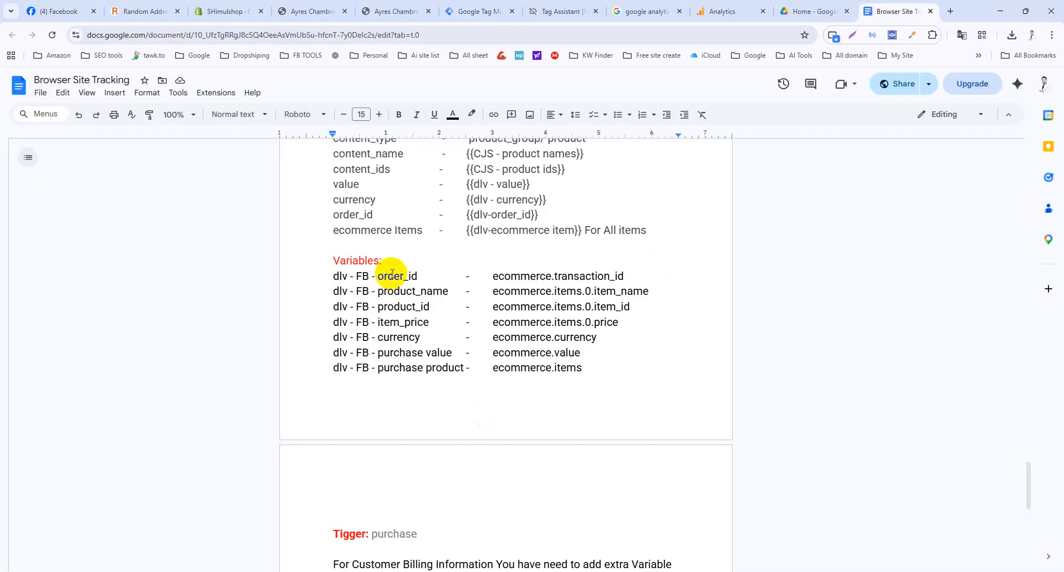
click(394, 337)
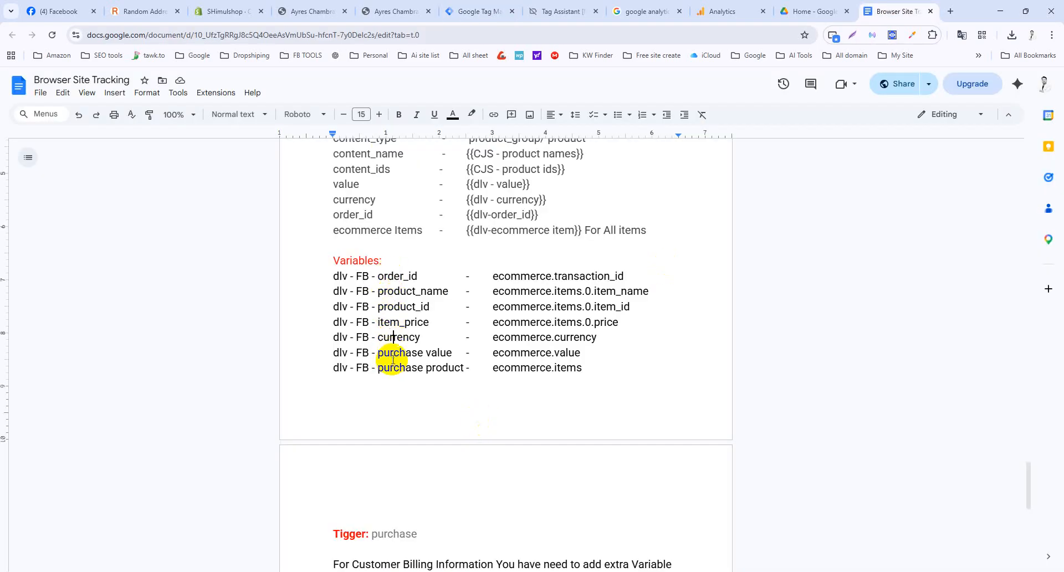
click(394, 368)
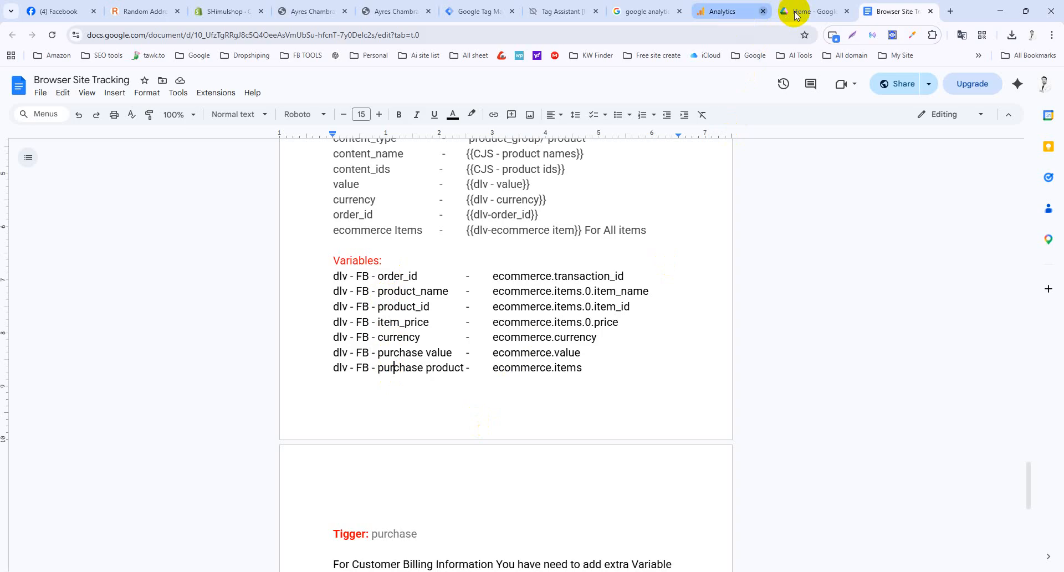
click(477, 12)
click(495, 430)
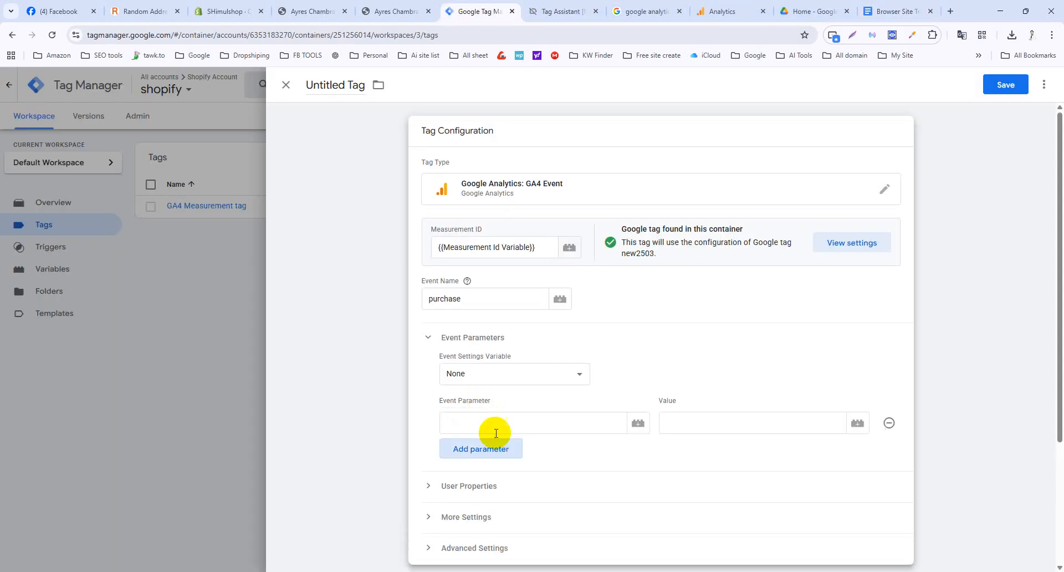
Add six more empty event parameter rows to the purchase tag.
click(490, 449)
click(491, 480)
click(488, 510)
click(487, 541)
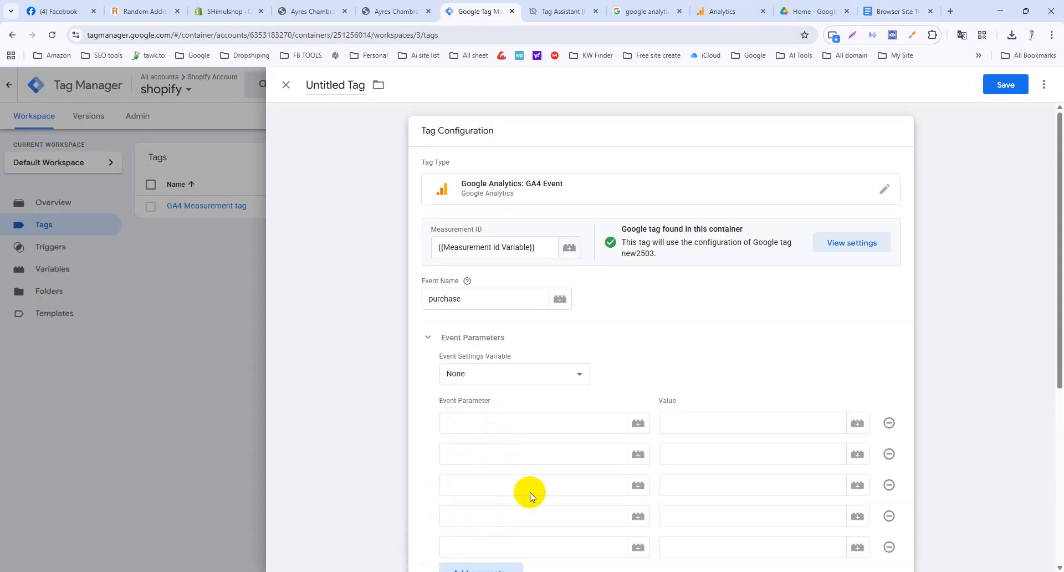
scroll(530, 495, down, 2)
click(485, 464)
click(492, 495)
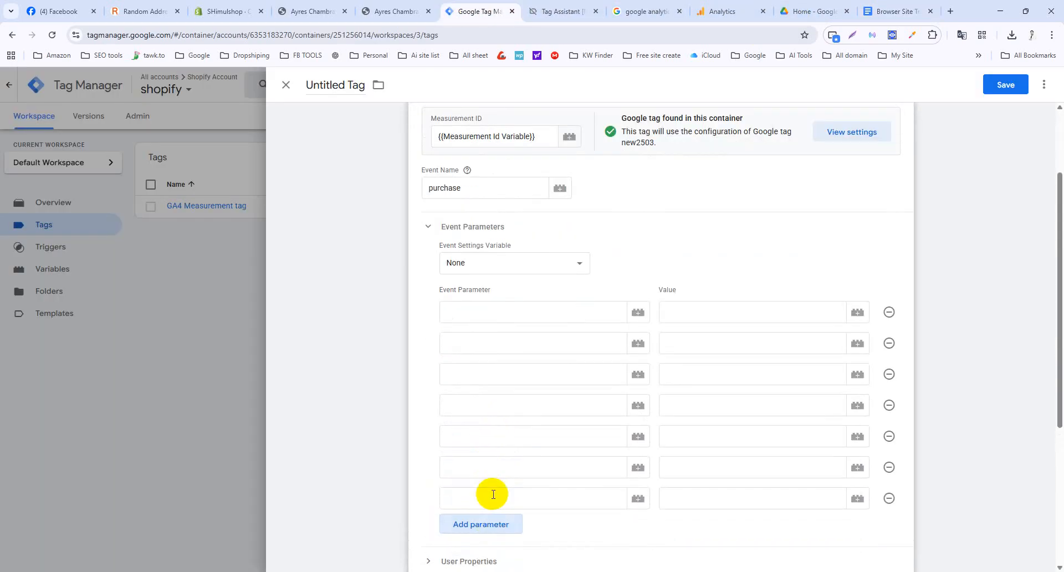
Copy dlv - FB - order_id from the notes into the first event parameter name.
click(868, 10)
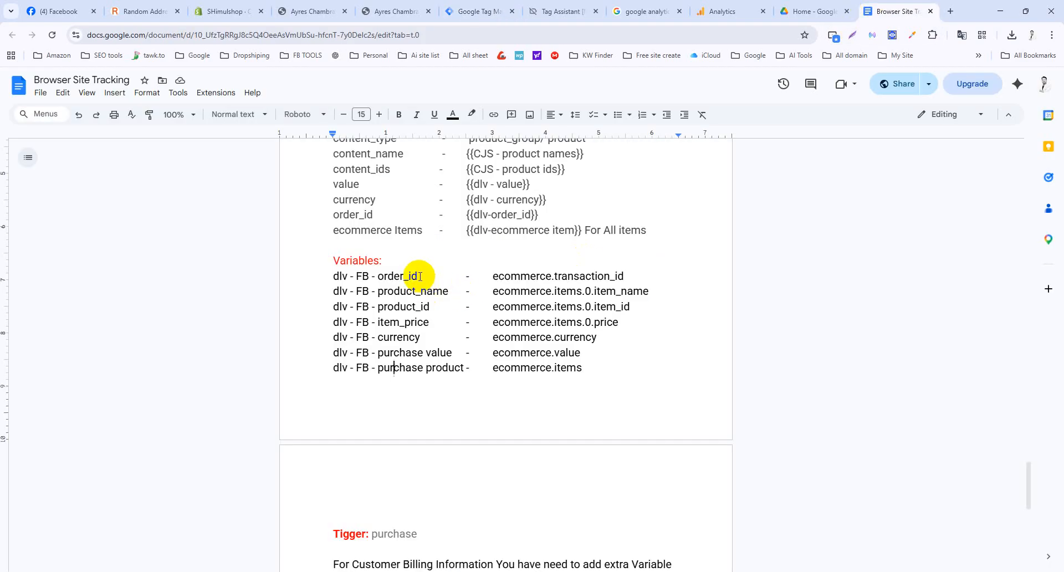
drag(418, 275, 335, 275)
key(ctrl+c)
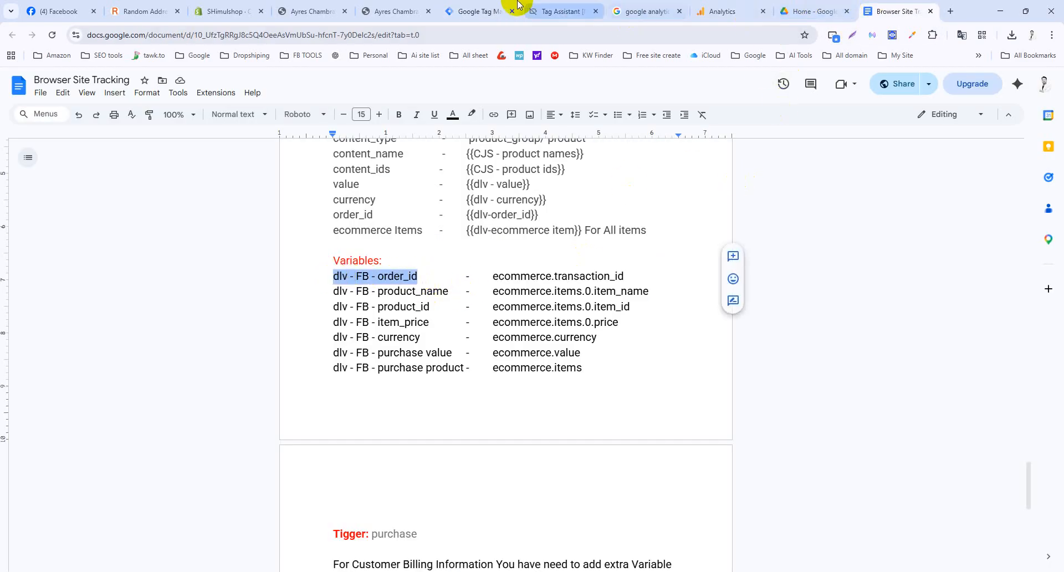
click(498, 11)
click(575, 312)
key(ctrl+v)
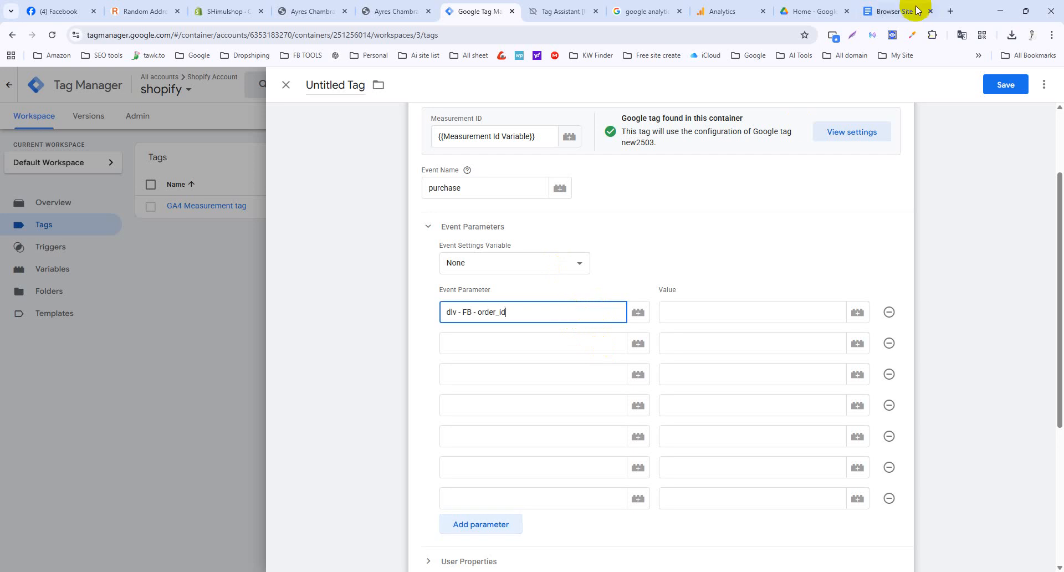
Copy the ecommerce.transaction_id key from the notes and bring up the variable list for the first value.
click(918, 10)
drag(448, 291, 338, 291)
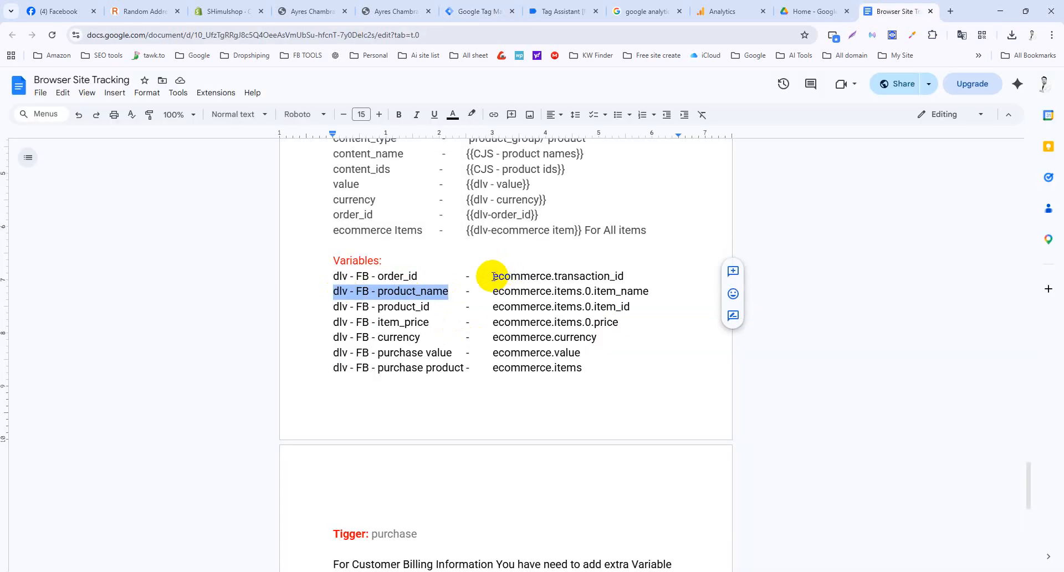
drag(493, 276, 623, 276)
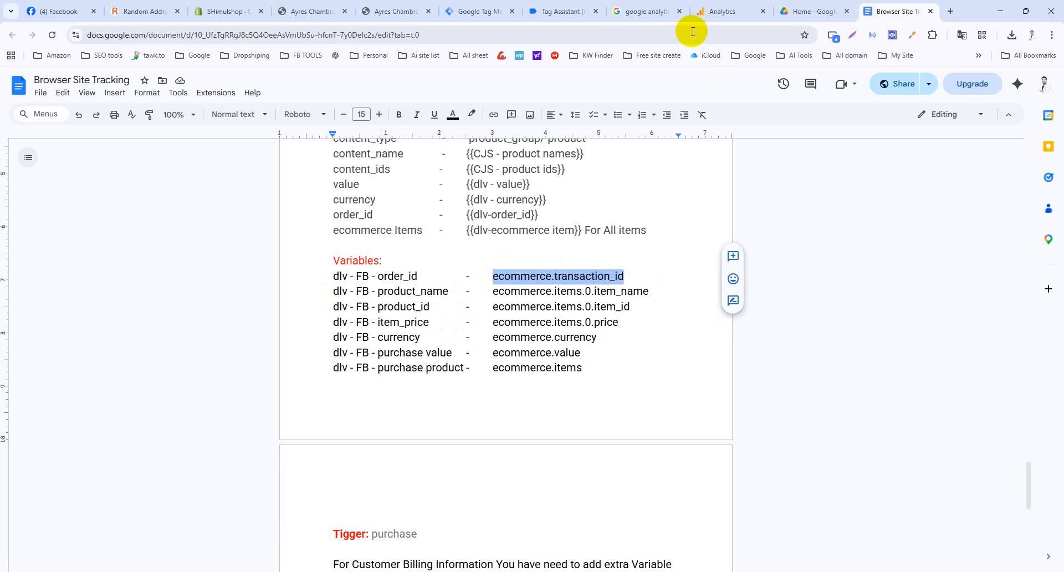
click(480, 11)
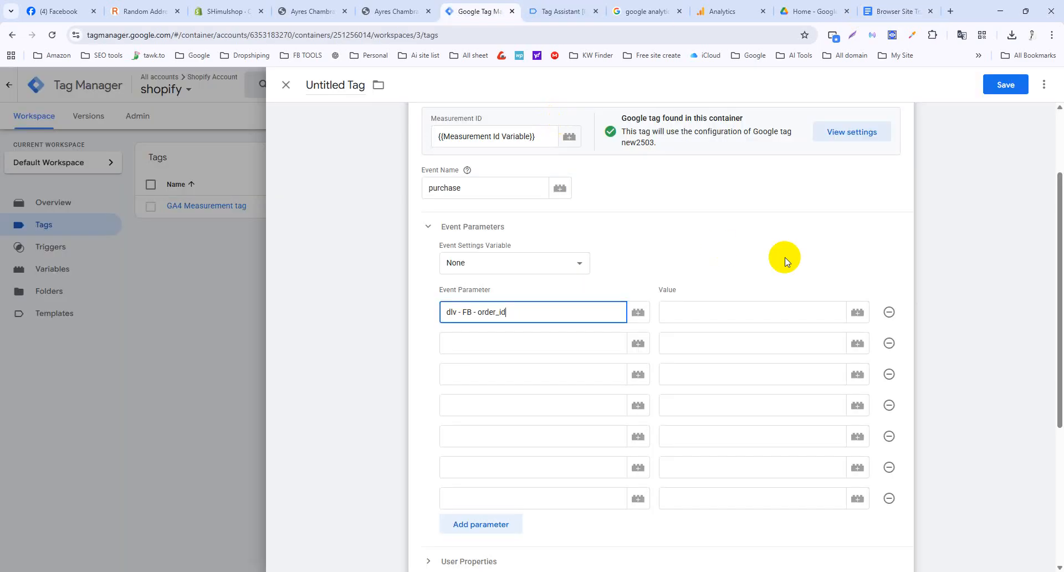
click(858, 313)
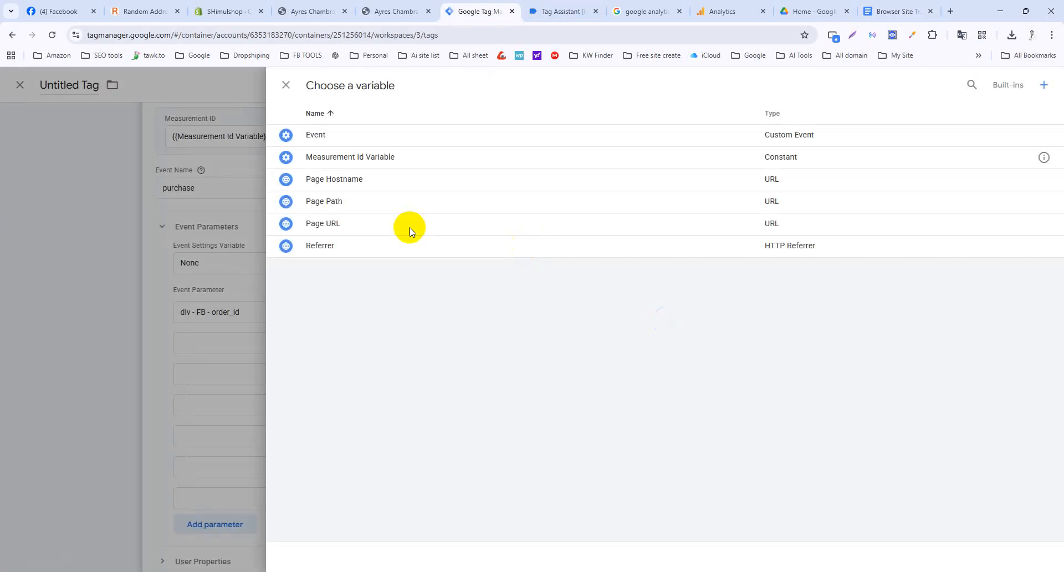
Add a Data Layer Variable with key ecommerce.transaction_id, title it GA4-dlv-transaction ID, and save.
click(1044, 84)
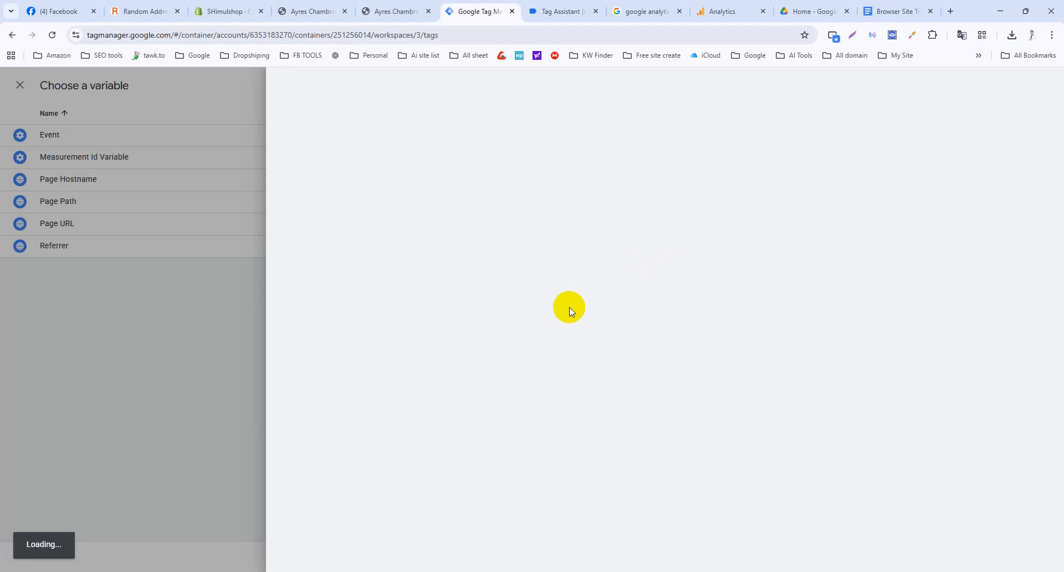
click(675, 185)
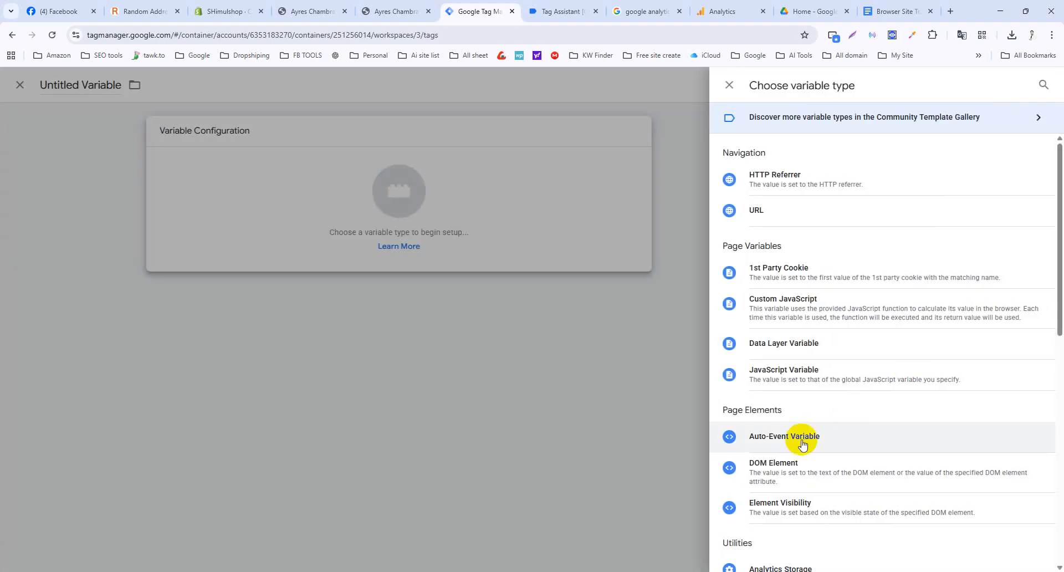
click(787, 341)
click(477, 248)
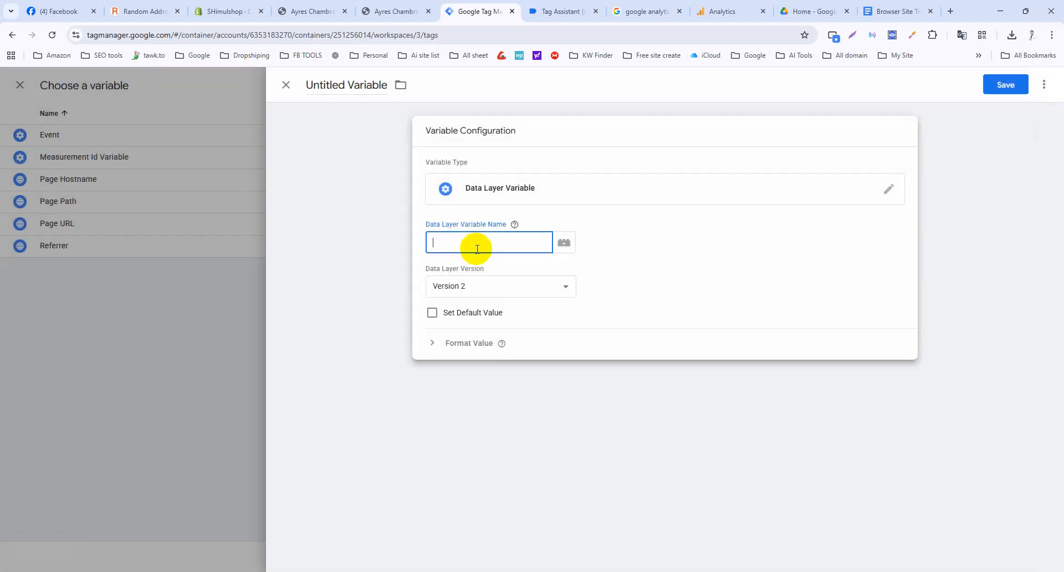
text(ecommerce.transaction_id)
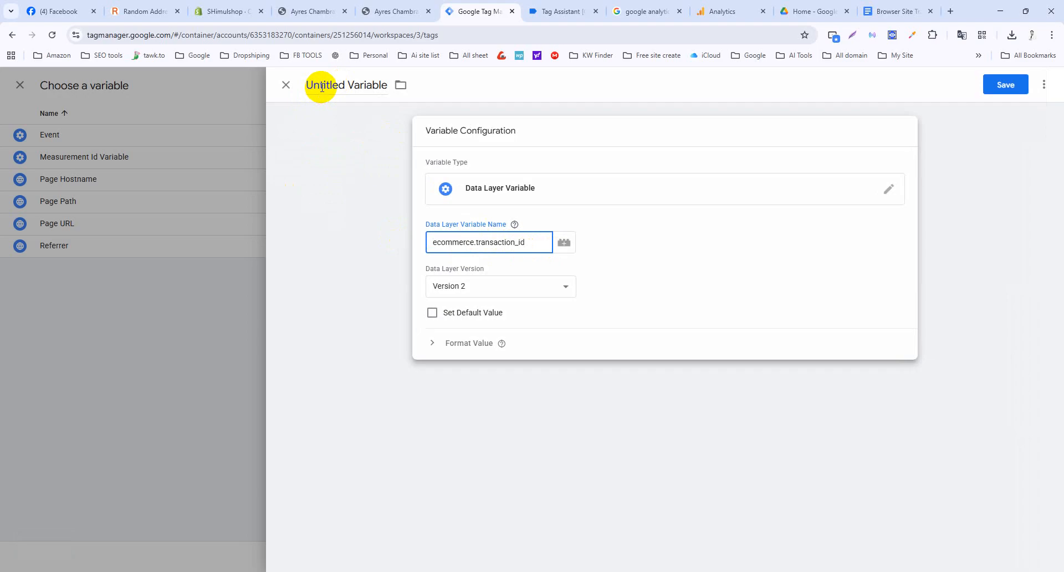
double_click(321, 87)
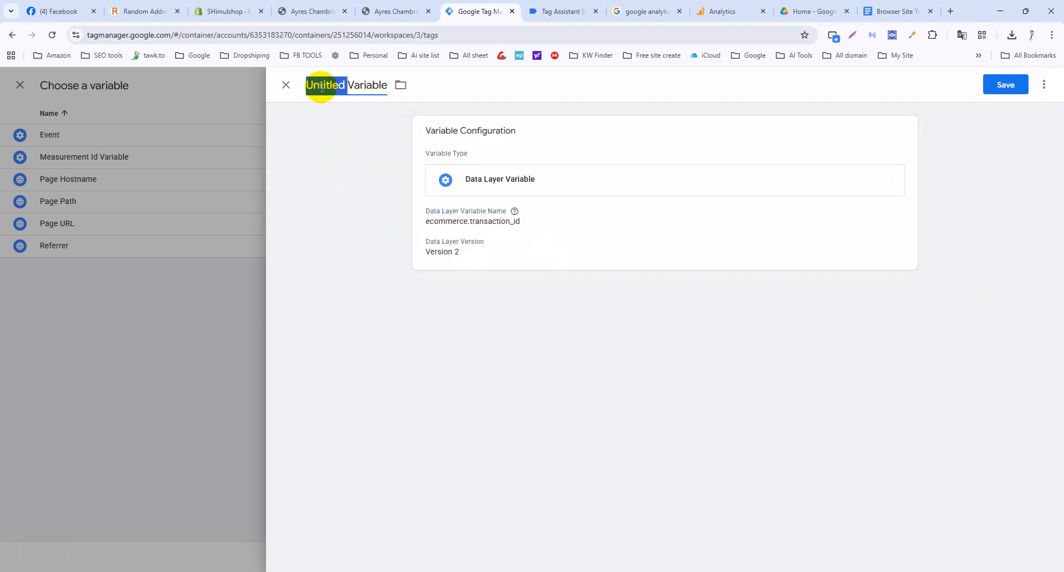
text(GA4-dlv-transactio)
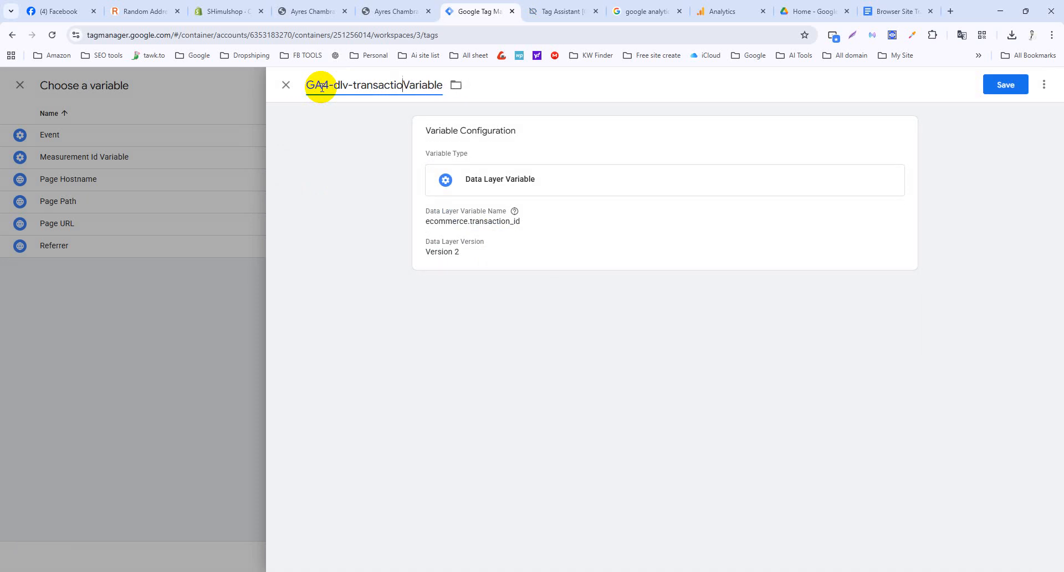
text(ID)
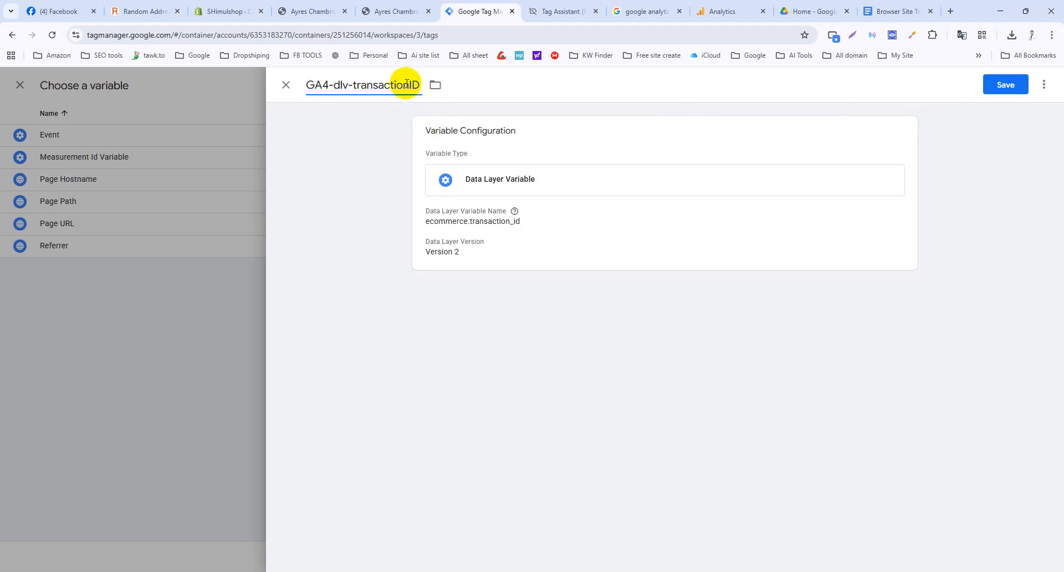
click(1020, 89)
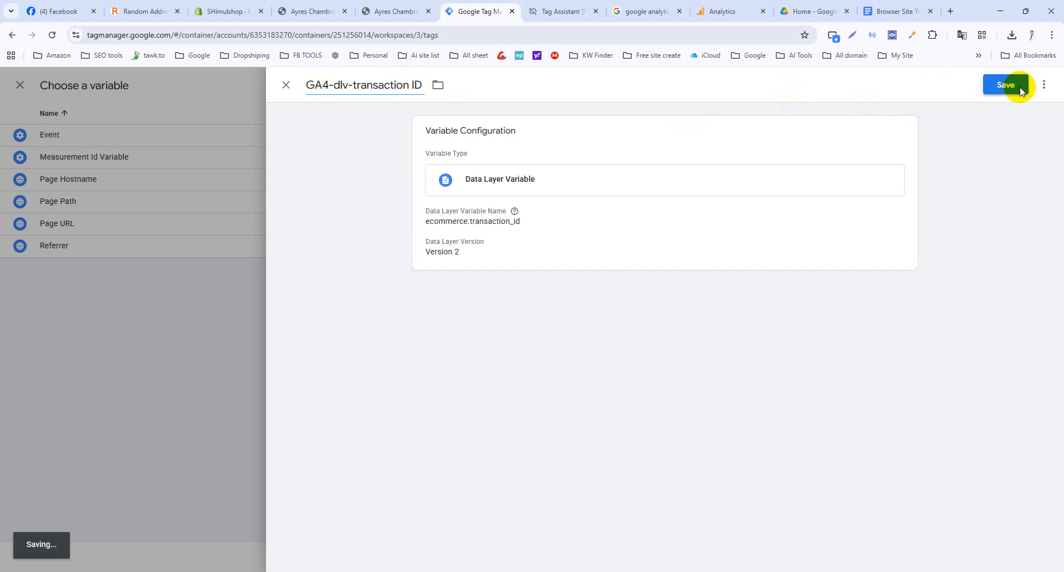
Name the second event parameter dlv - FB - product_name and copy the ecommerce.items.0.item_name path.
click(881, 11)
drag(448, 294, 335, 293)
key(ctrl+c)
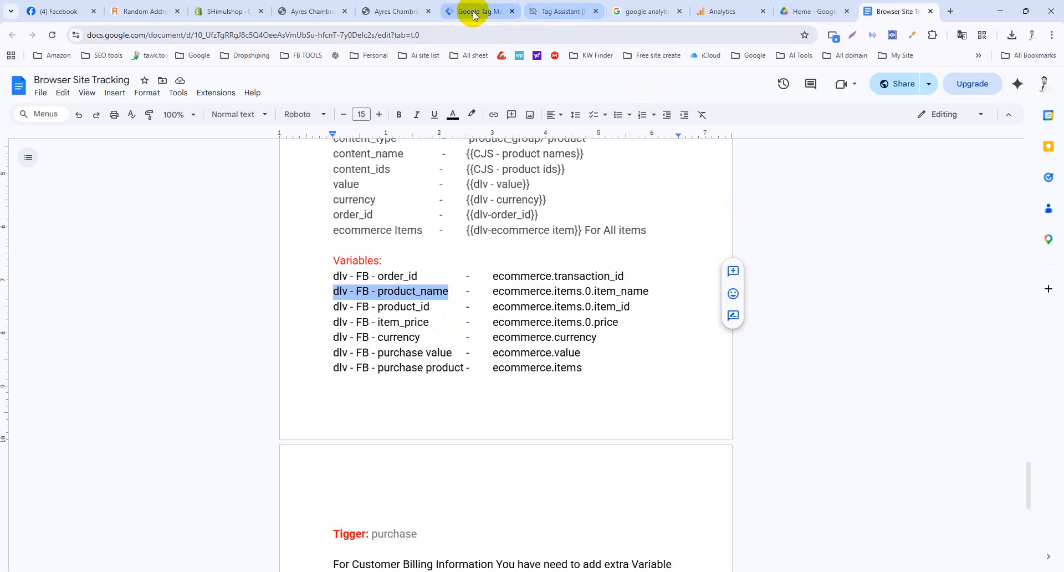
click(474, 11)
click(584, 343)
key(ctrl+v)
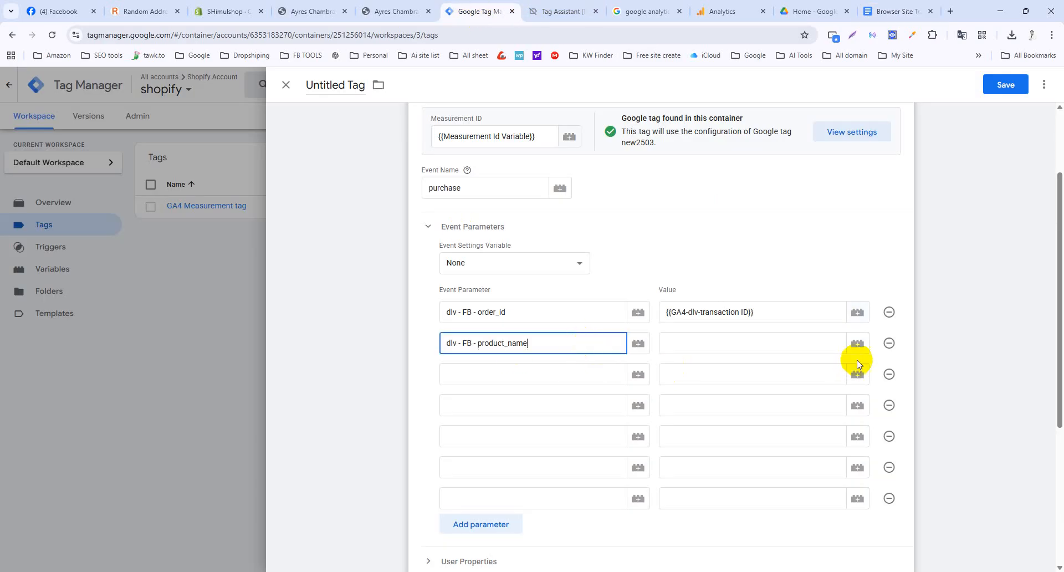
click(893, 11)
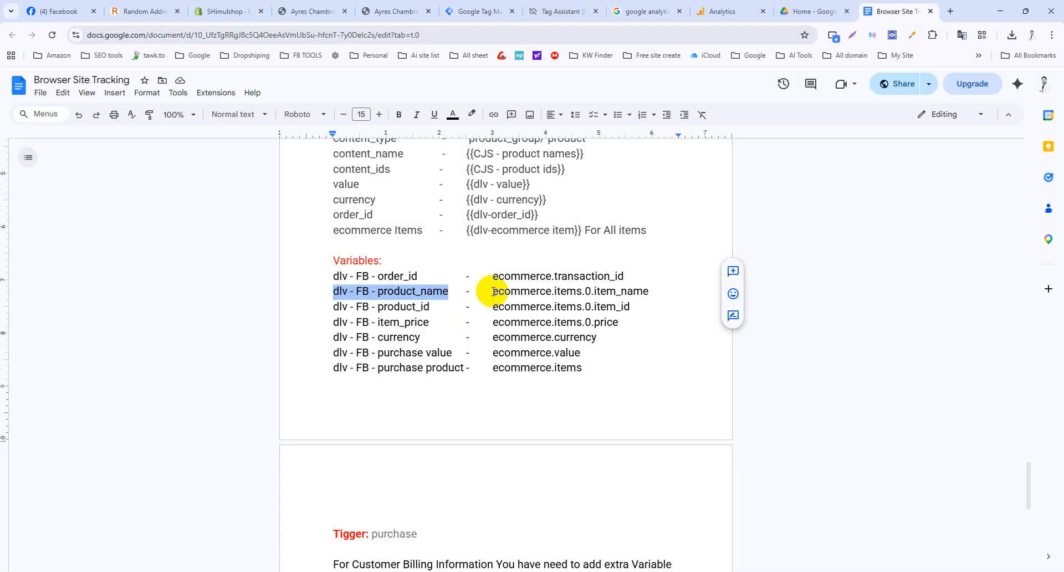
drag(494, 291, 645, 287)
key(ctrl+c)
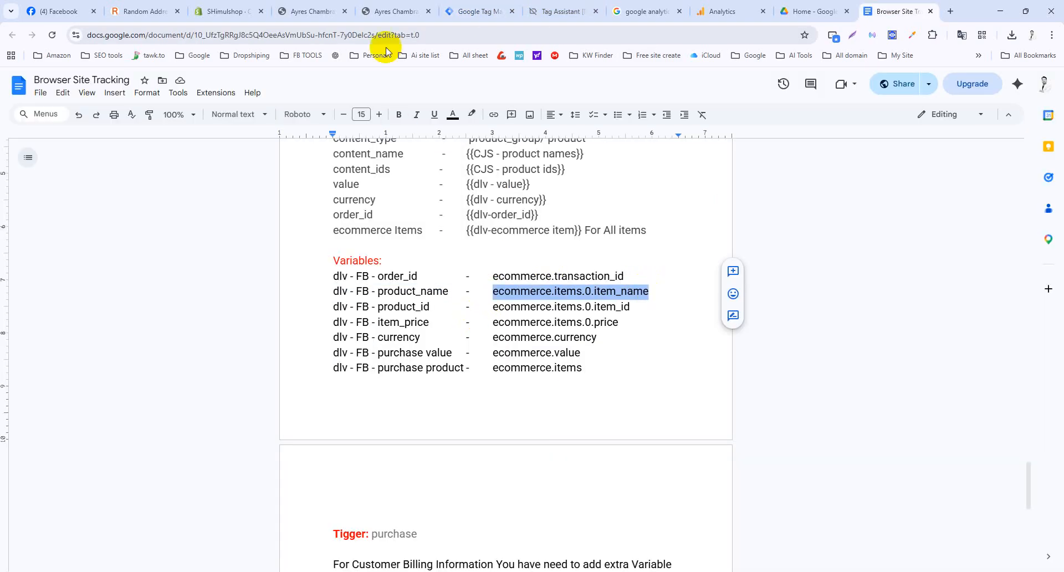
click(467, 13)
For the product_name value, save a Data Layer Variable GA4-dlv- item_name with key ecommerce.items.0.item_name.
click(857, 342)
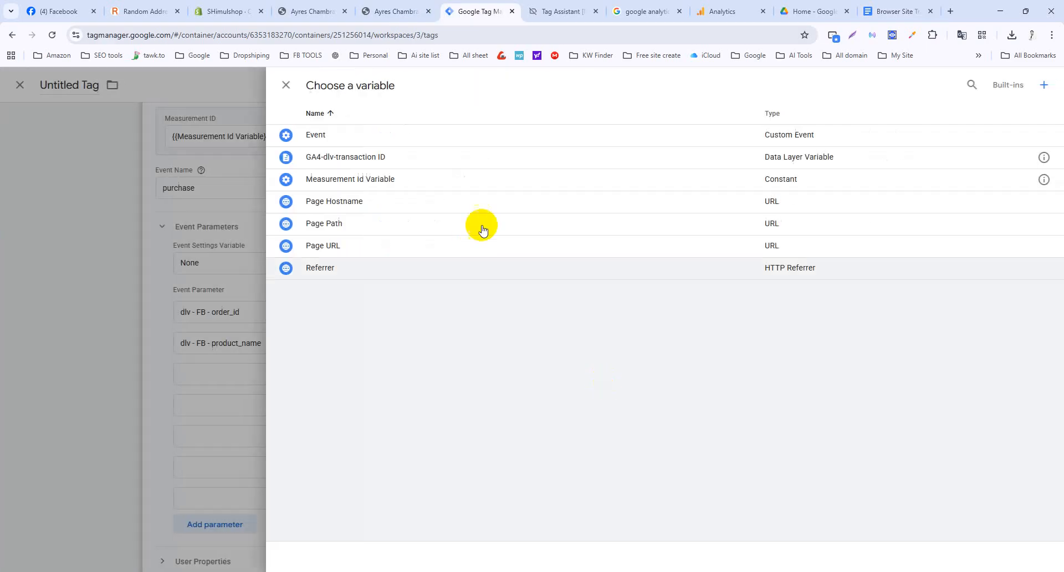
click(1044, 85)
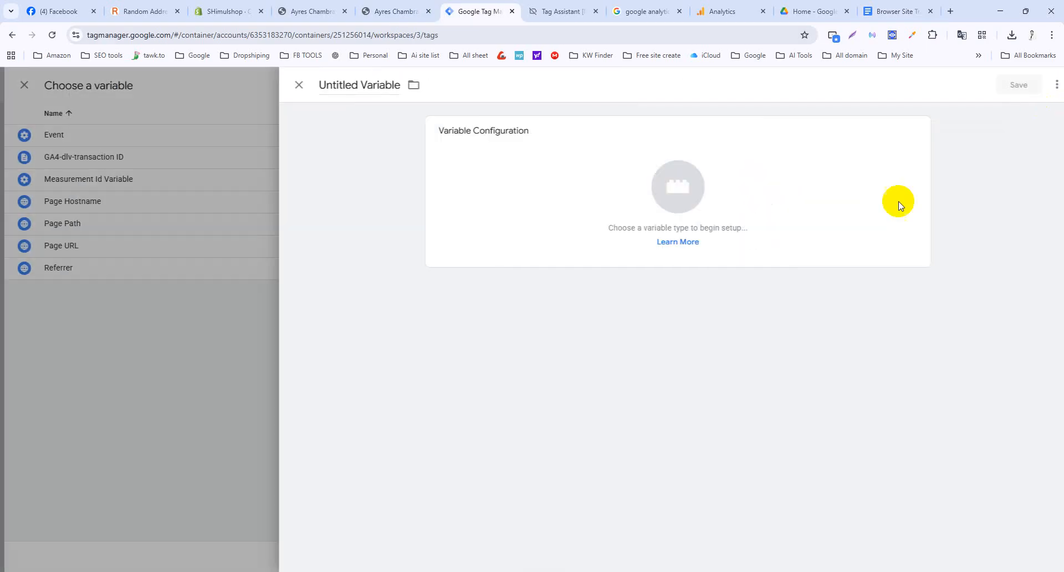
click(674, 195)
click(805, 343)
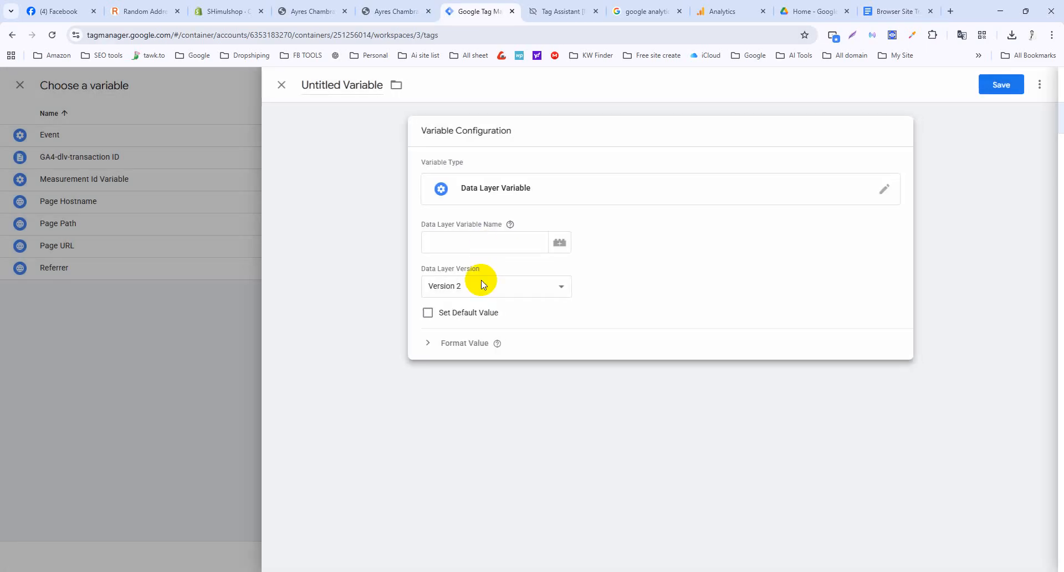
click(486, 242)
key(ctrl+v)
click(321, 83)
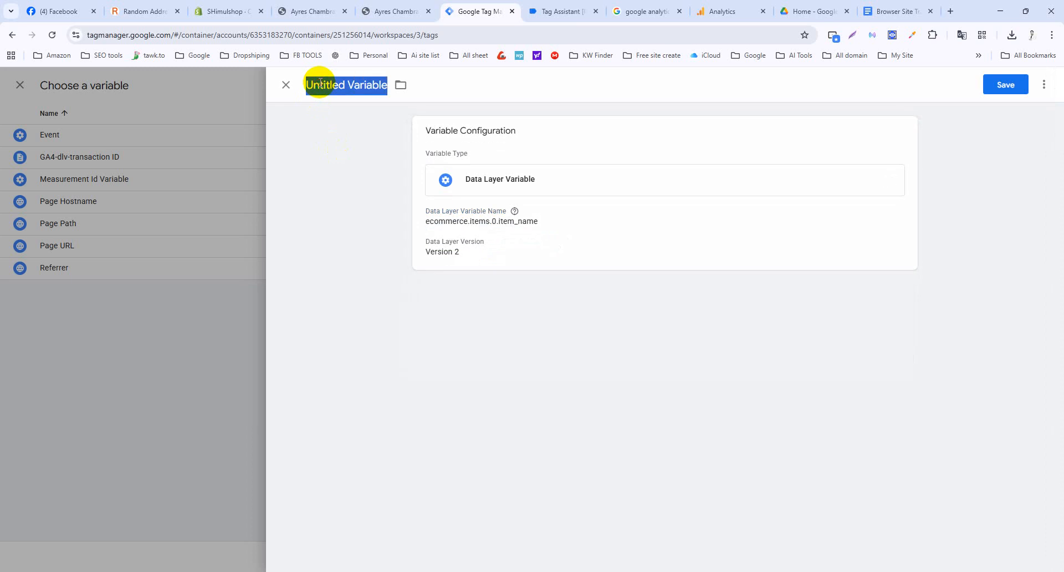
text(GA4-dlv- item_name)
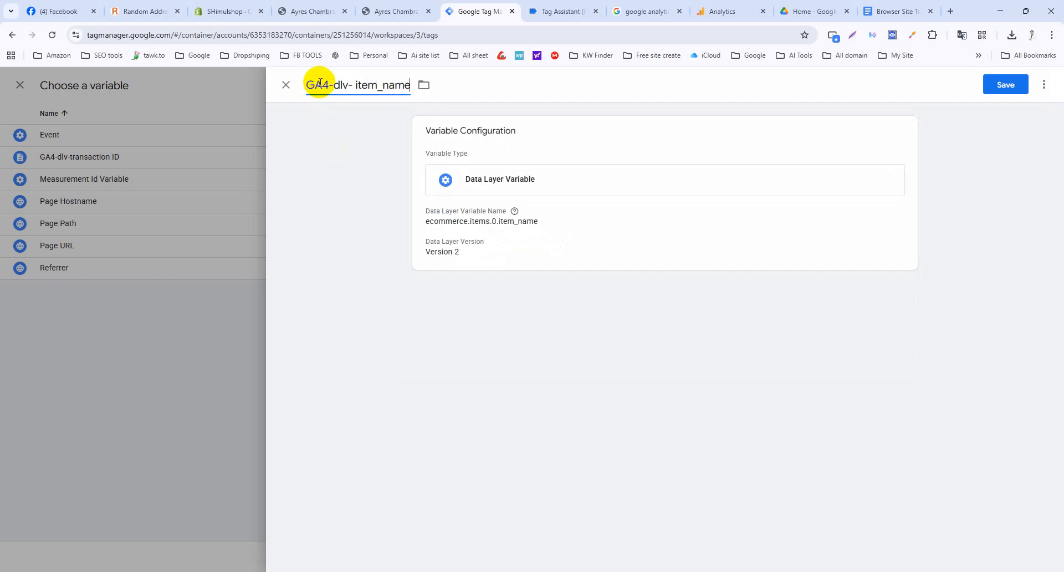
click(995, 84)
Paste dlv - FB - product_id from the notes as the third event parameter name.
click(887, 11)
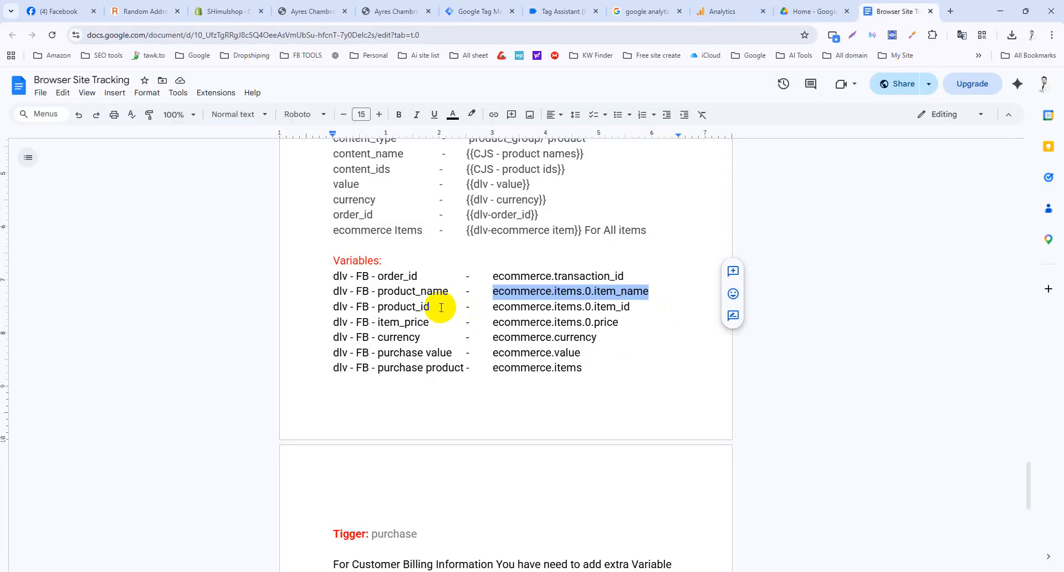
drag(431, 305, 336, 308)
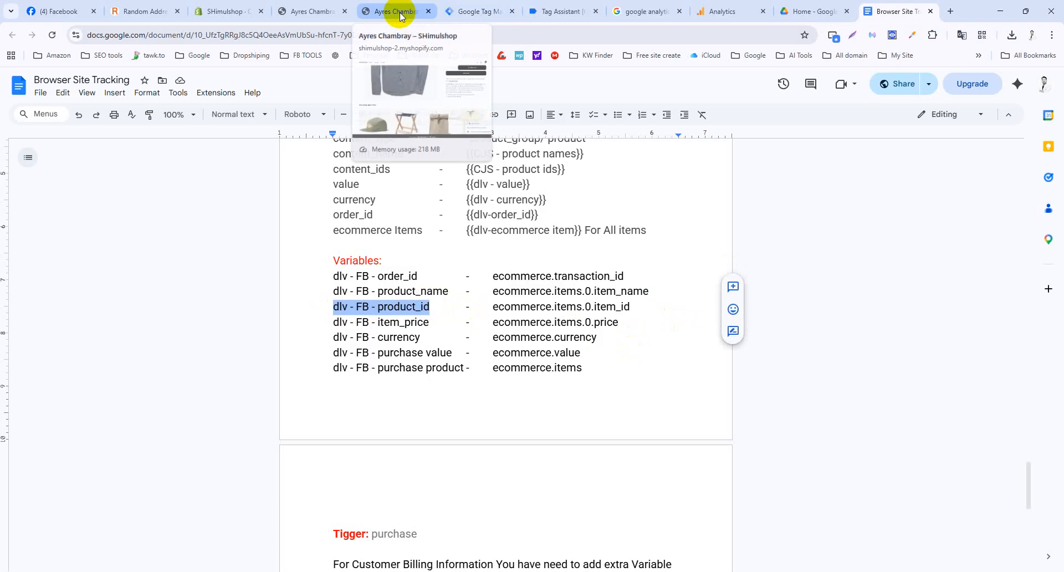
click(452, 10)
click(554, 382)
text(dlv - FB - product_id)
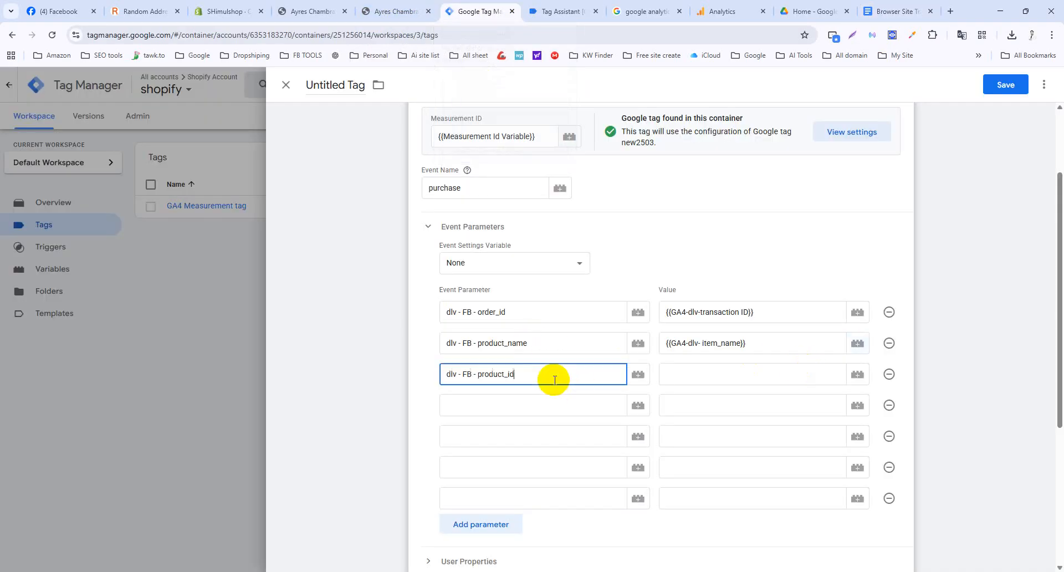
click(858, 374)
Copy the ecommerce.items.0.item_id path and bring up the variable list for the product_id value.
click(887, 8)
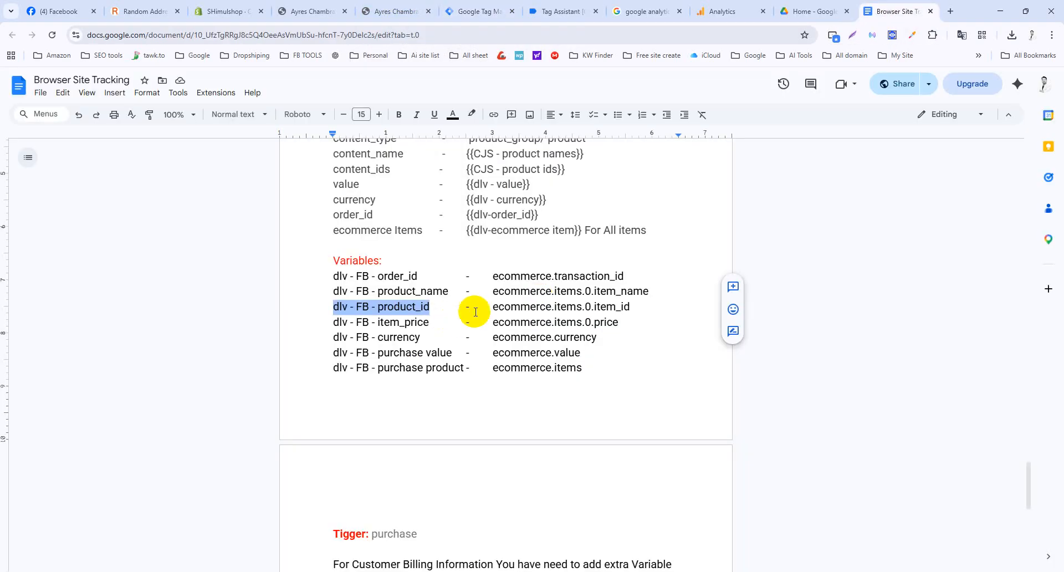
drag(493, 307, 631, 307)
key(ctrl+c)
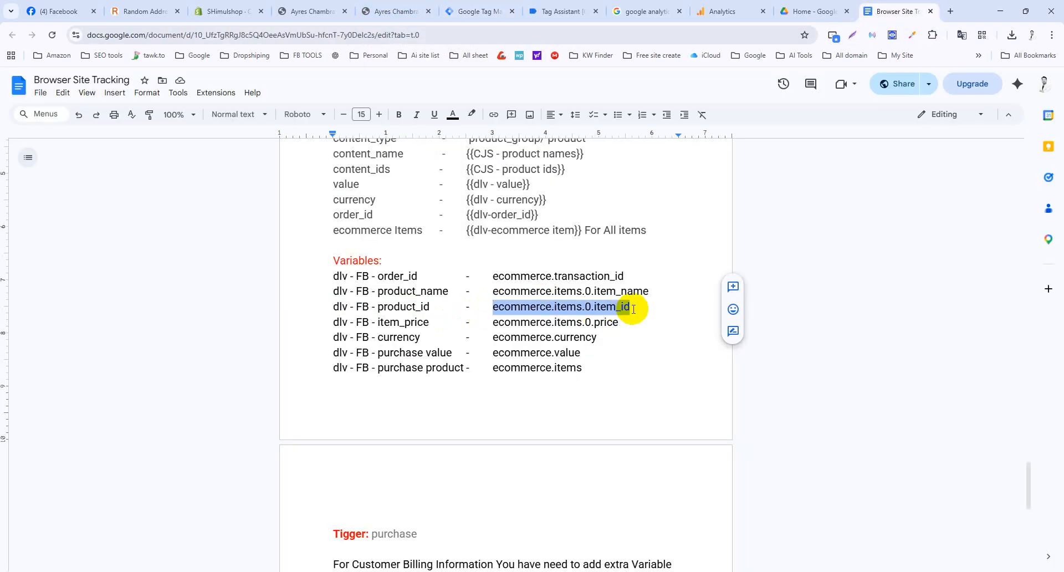
click(459, 10)
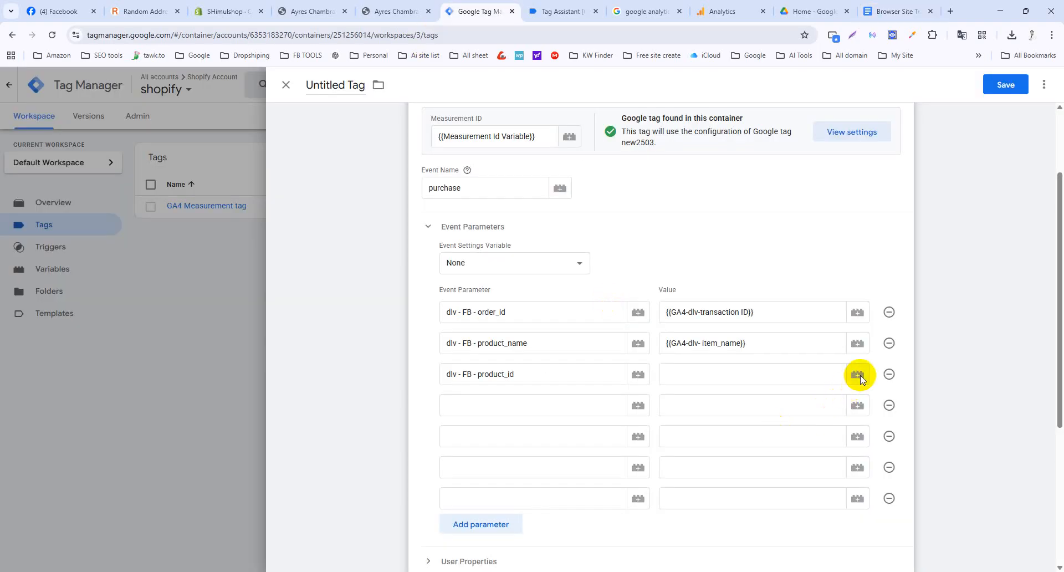
click(857, 374)
For the product_id value, save a Data Layer Variable GA4-dlv-item_id with key ecommerce.items.0.item_id.
click(1043, 86)
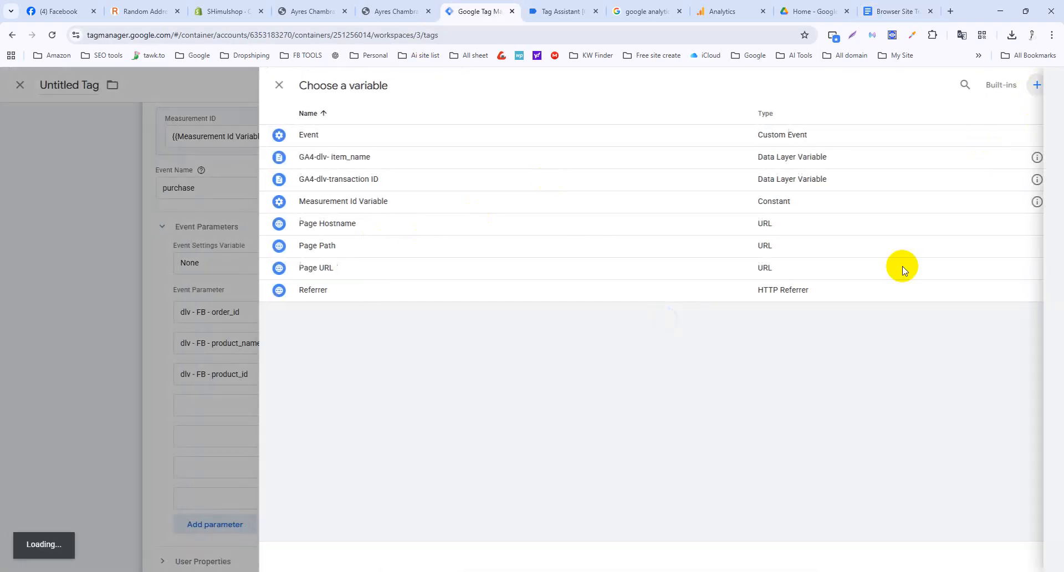
click(659, 192)
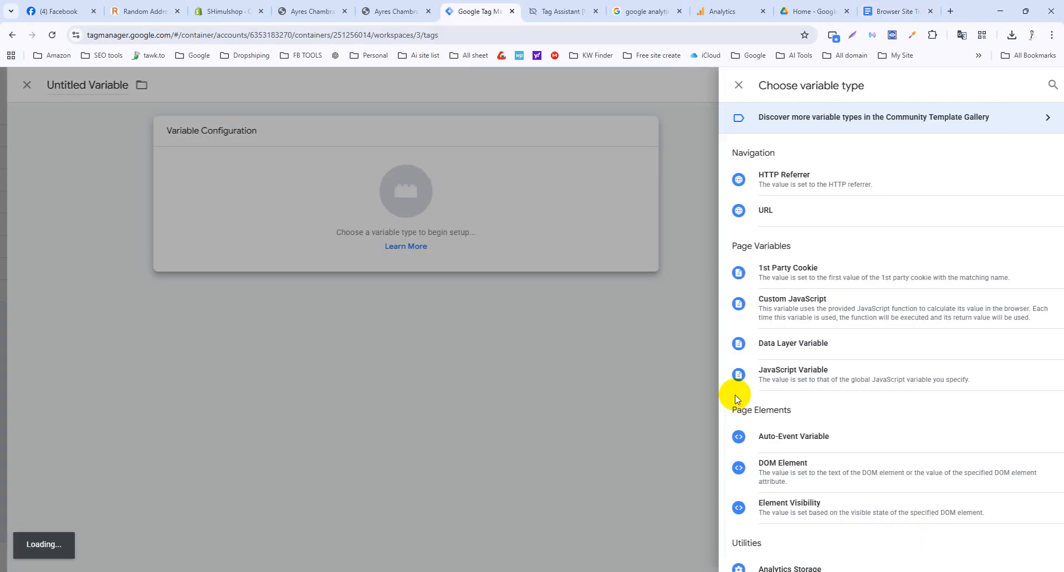
click(777, 345)
click(523, 245)
key(ctrl+v)
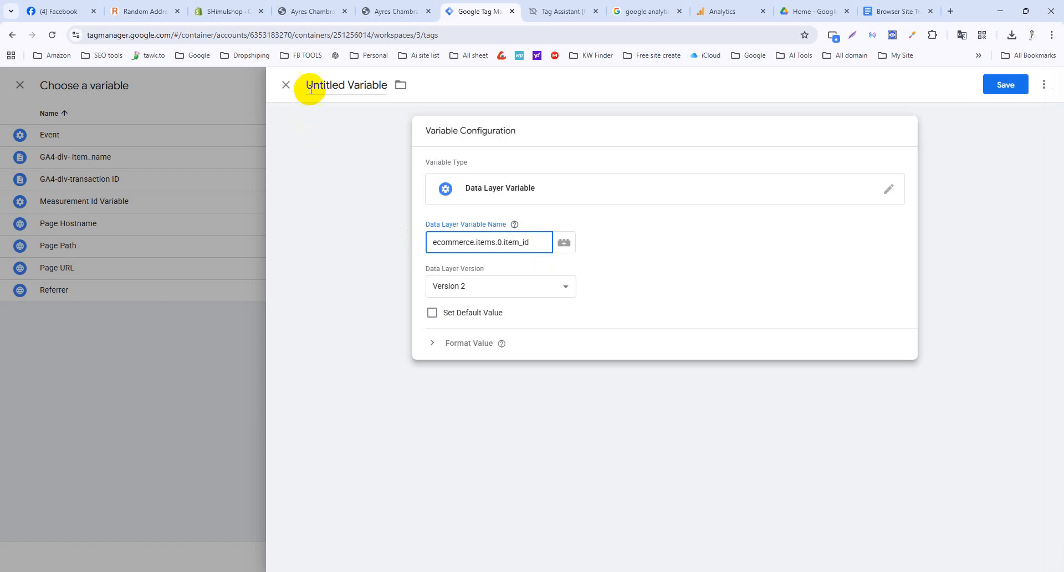
click(321, 85)
text(GA4-dlv-item_id)
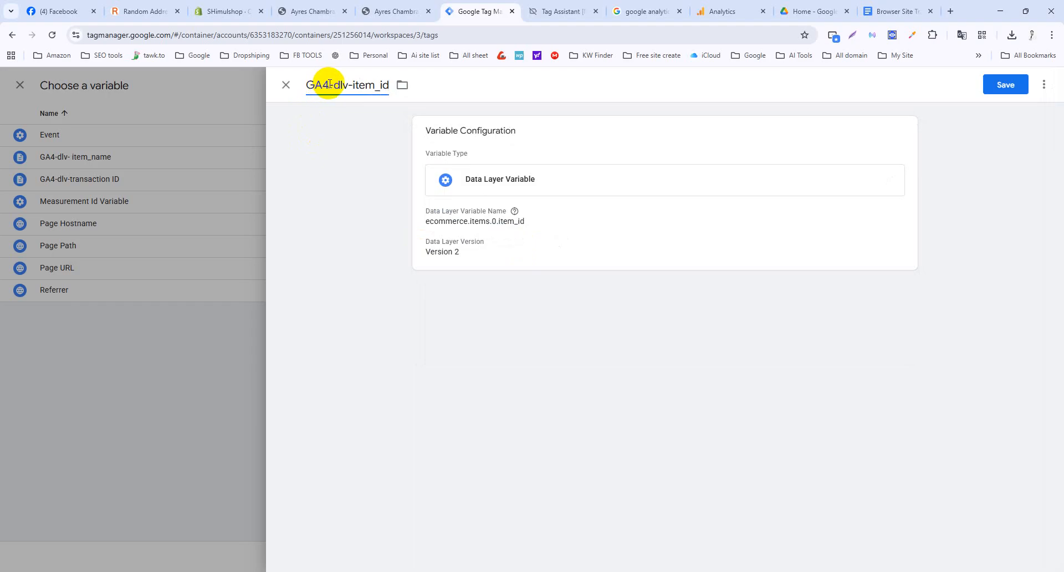
click(1017, 89)
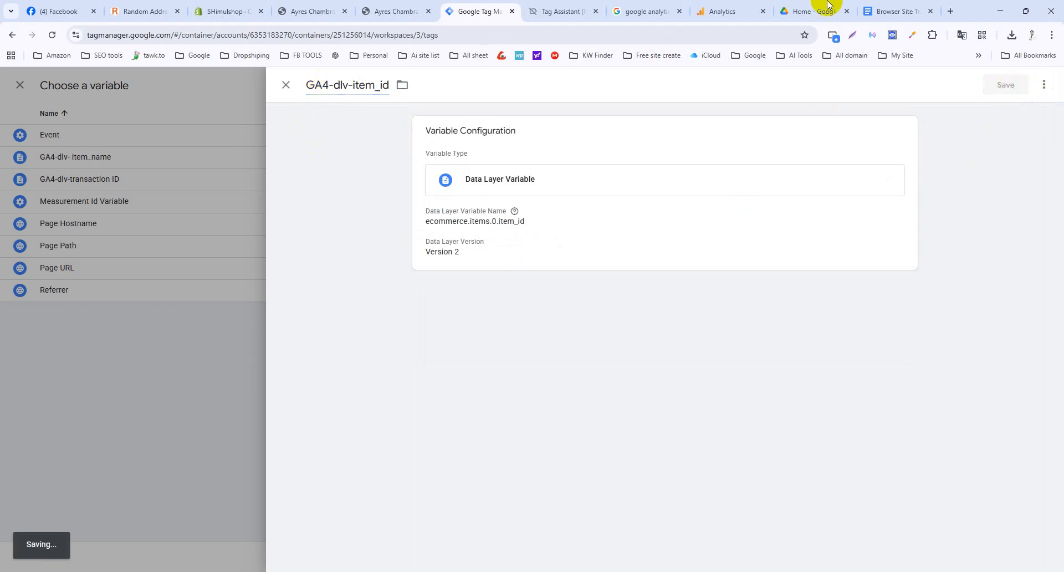
click(893, 10)
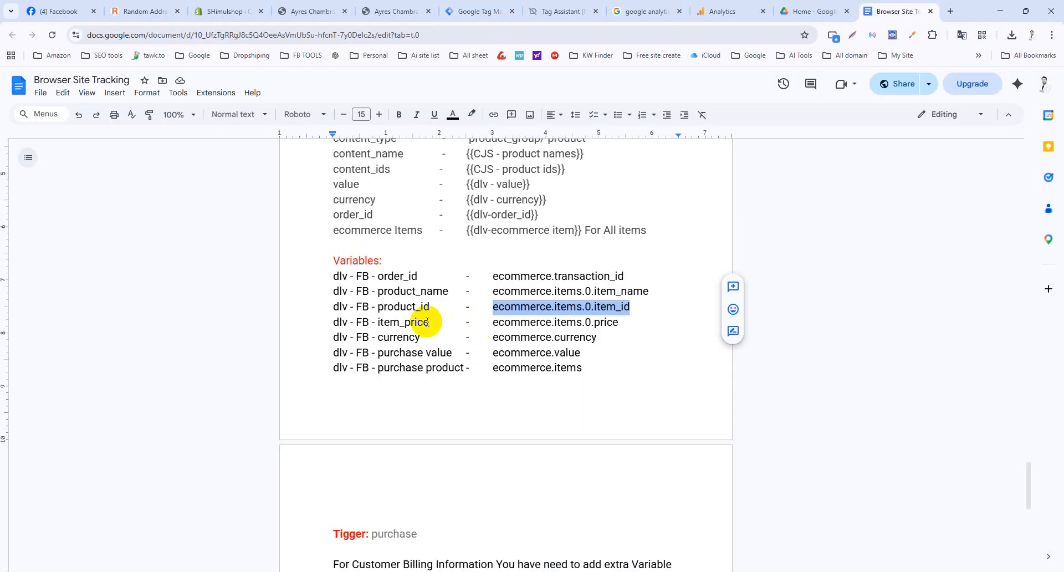
Paste dlv - FB - item_price as the fourth parameter name and copy the ecommerce.items.0.price path.
drag(430, 322, 333, 323)
key(ctrl+c)
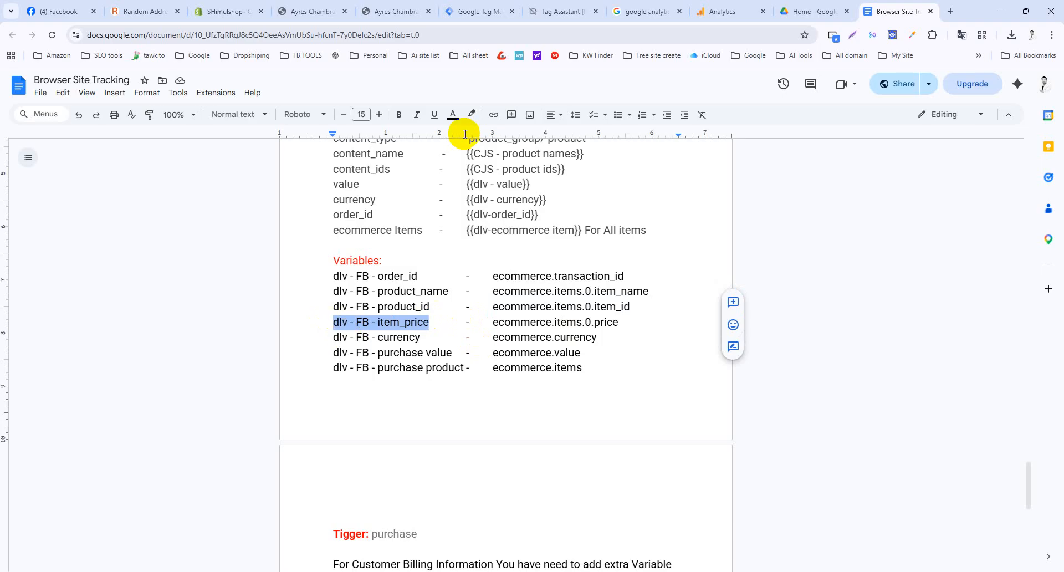
click(466, 9)
click(571, 405)
key(ctrl+v)
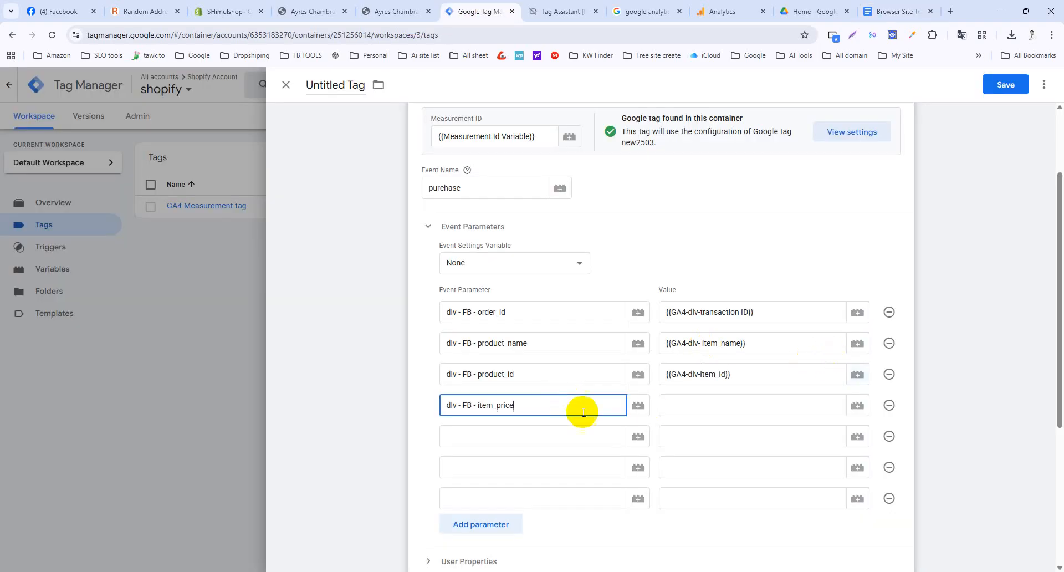
click(894, 11)
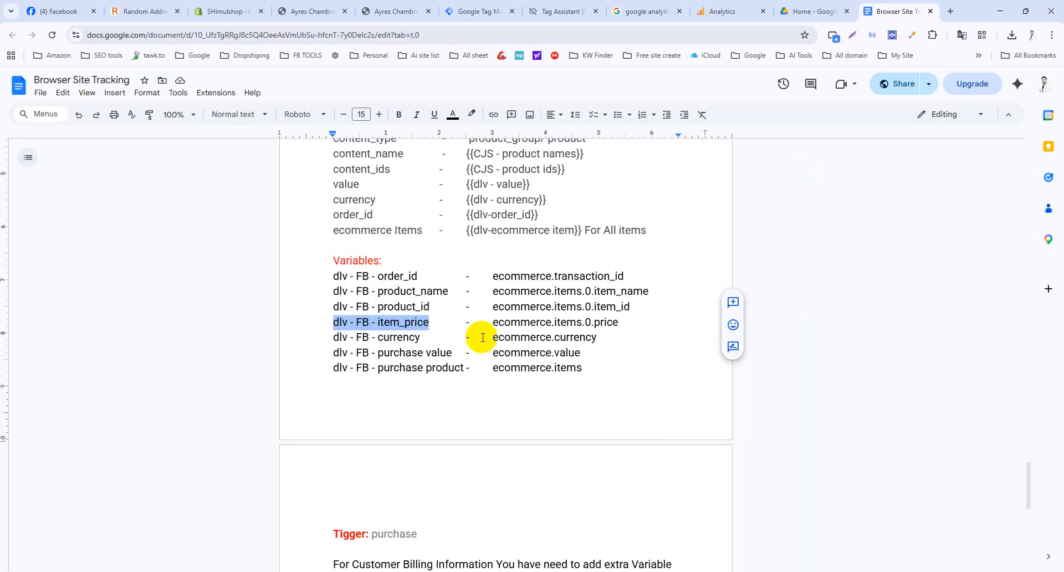
drag(493, 323, 613, 327)
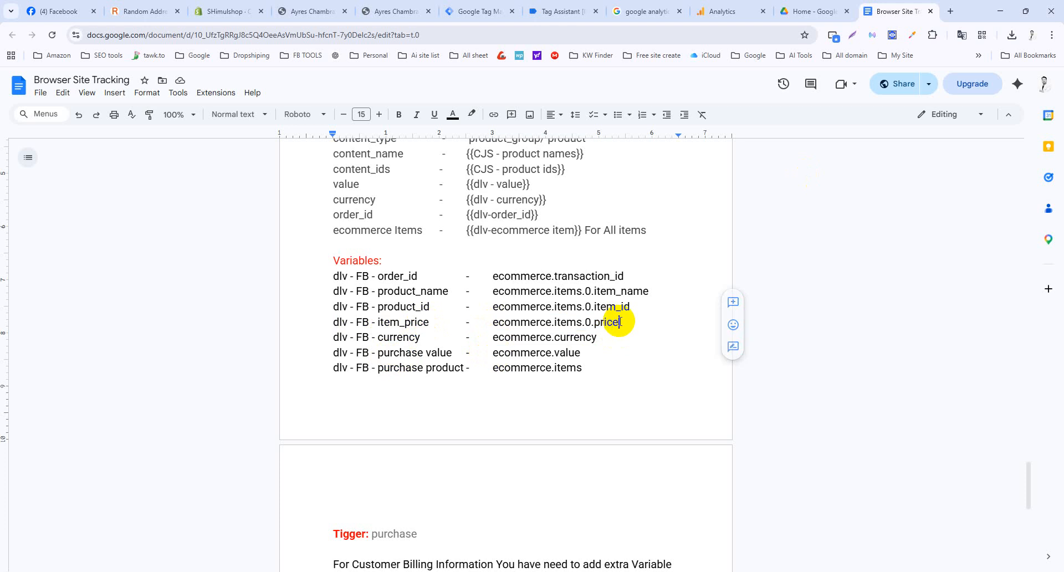
mouse_move(619, 322)
mouse_down()
mouse_move(465, 323)
mouse_move(490, 322)
mouse_up()
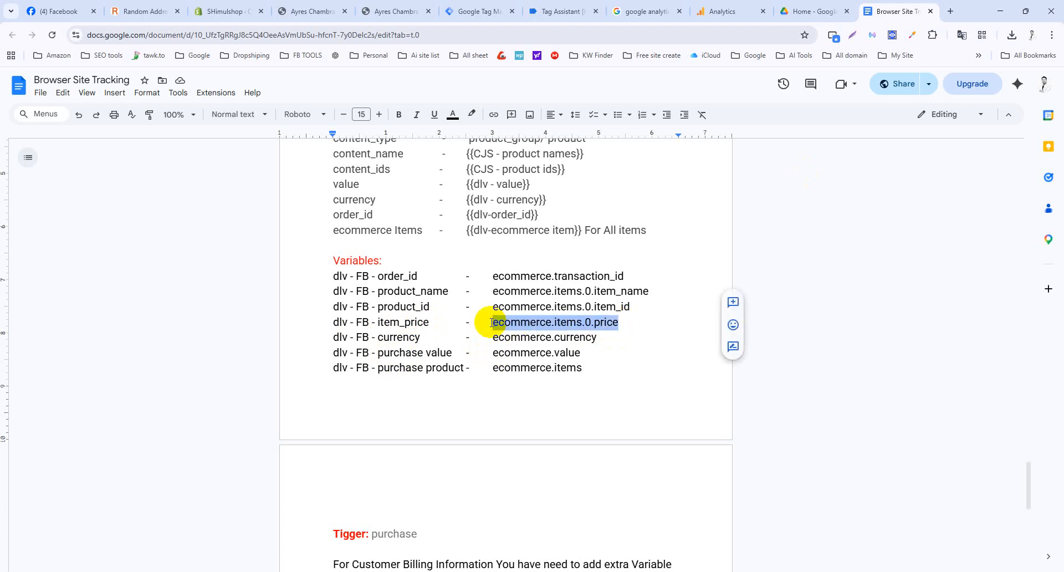
Replace the fourth parameter name with dlv - FB - purchase value from the notes.
drag(452, 353, 334, 352)
key(ctrl+c)
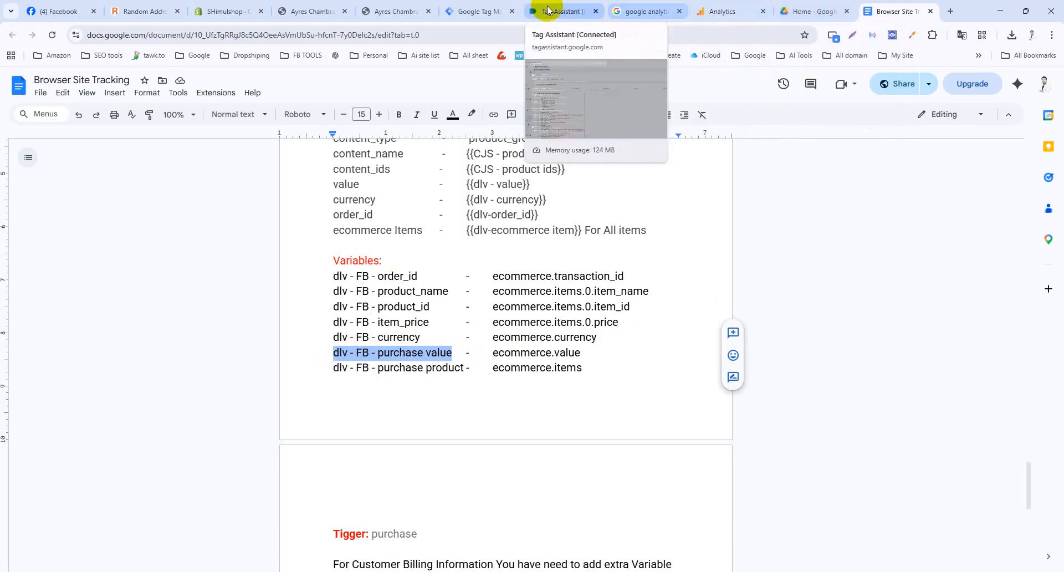
click(493, 12)
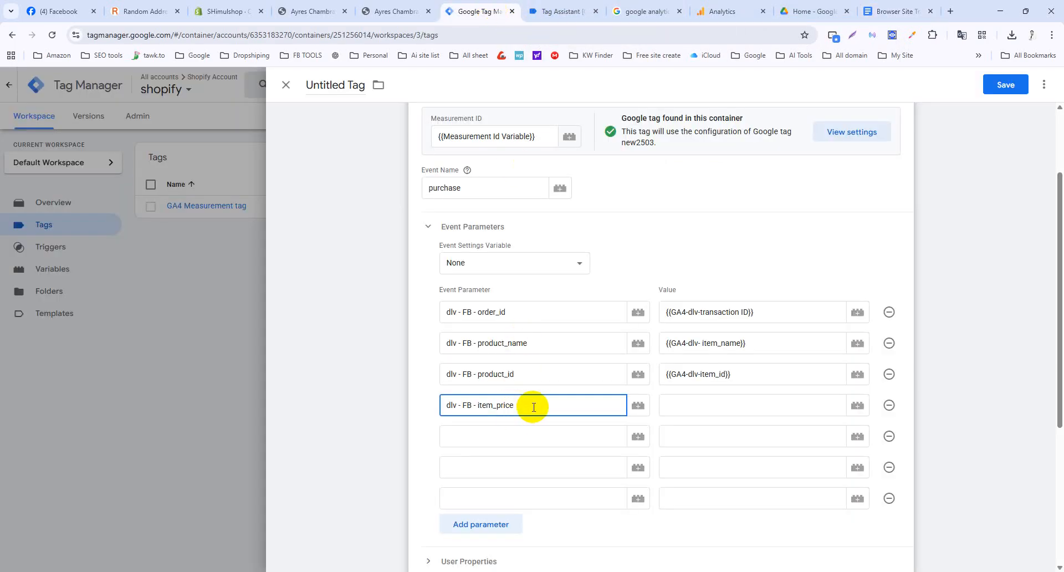
drag(533, 409, 354, 404)
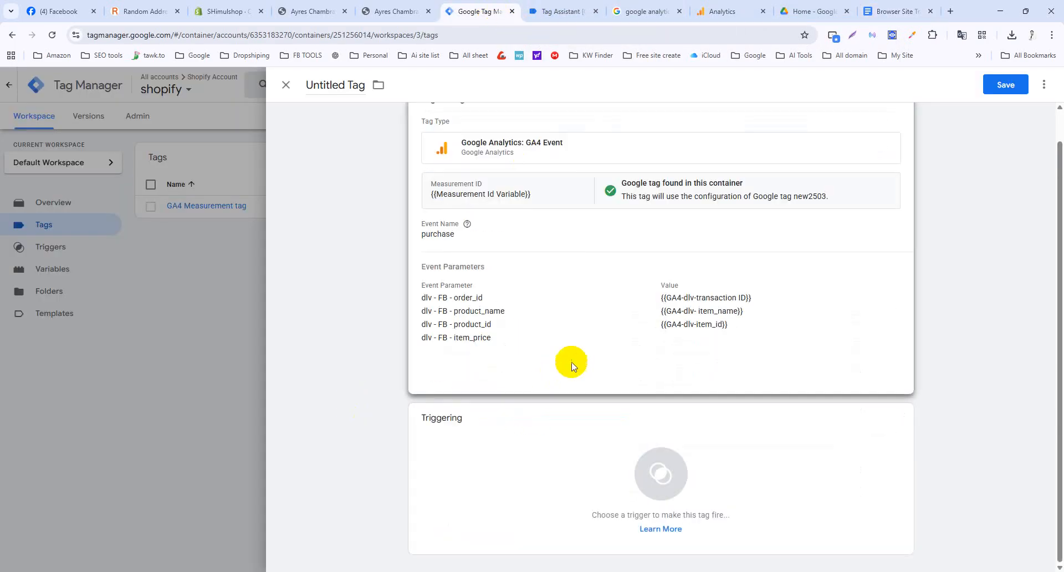
click(570, 366)
drag(522, 484, 435, 486)
key(ctrl+v)
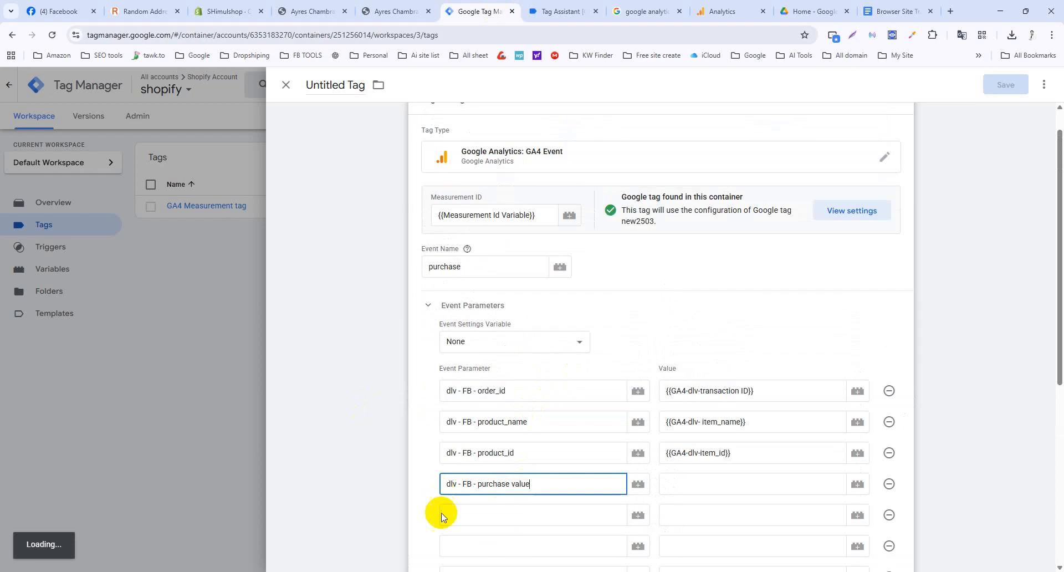
Copy the ecommerce.value path and bring up the variable list for the purchase value parameter.
click(883, 16)
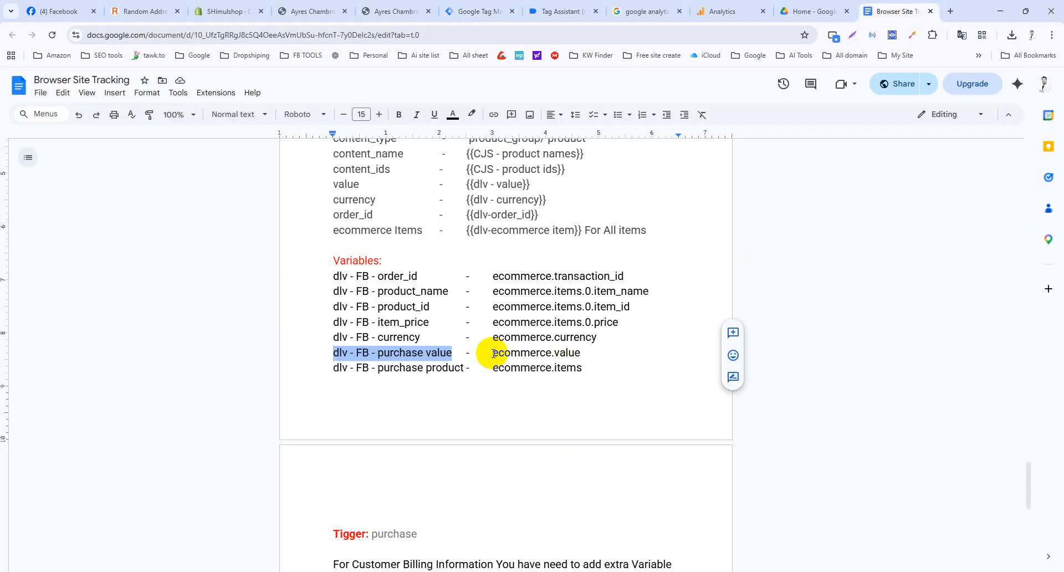
drag(494, 353, 582, 352)
key(ctrl+c)
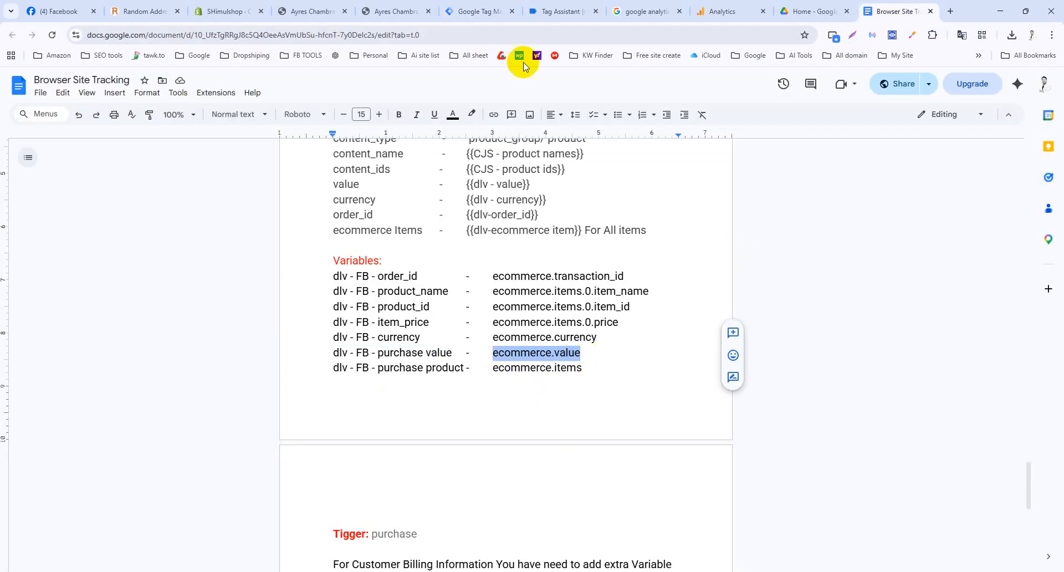
click(468, 7)
click(851, 487)
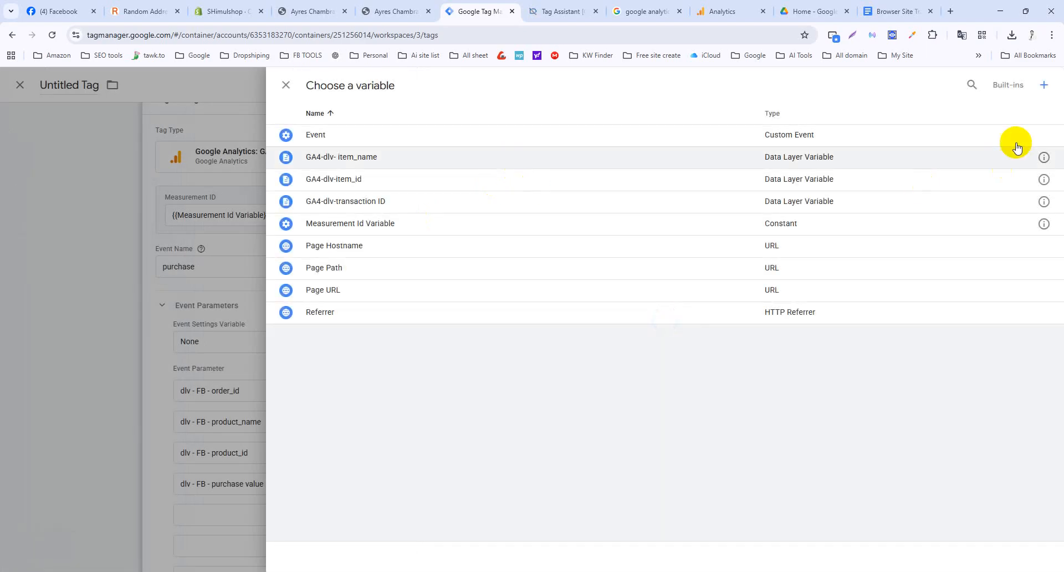
Save a Data Layer Variable GA4-dlv-purchase_valu reading ecommerce.value, then go back to the tracking notes.
click(1041, 86)
click(684, 181)
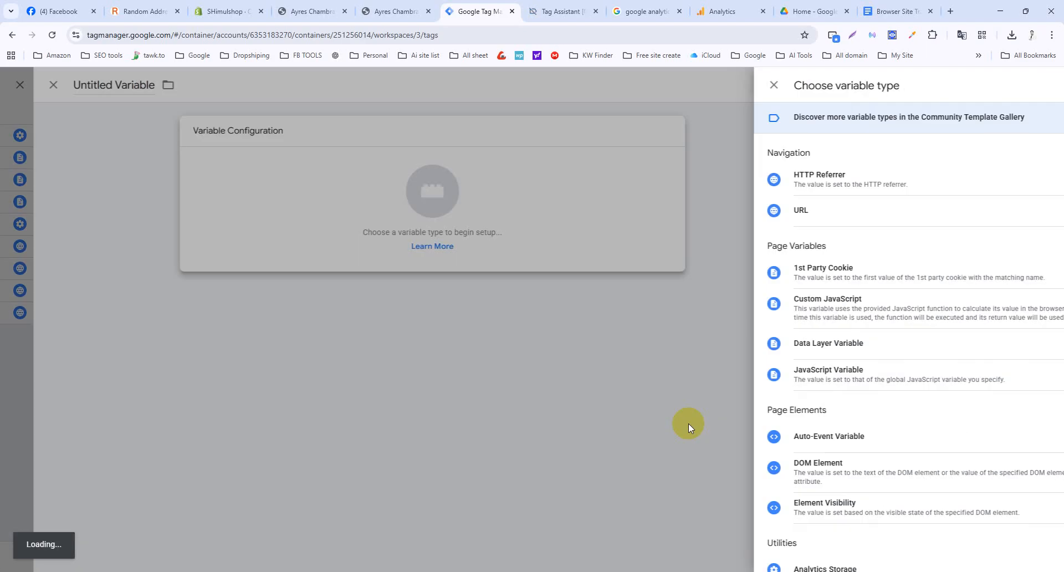
click(787, 359)
click(506, 241)
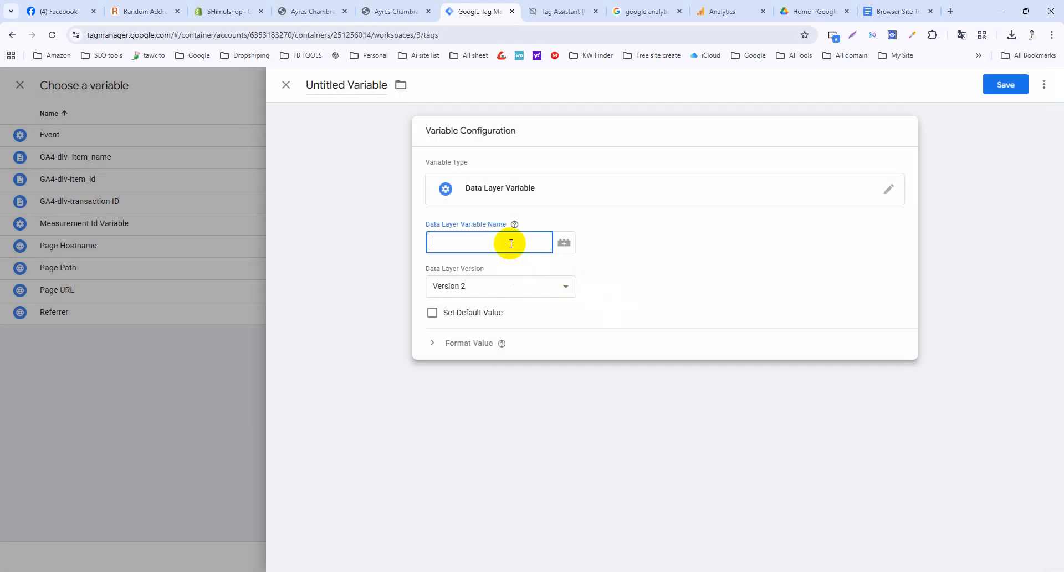
key(ctrl+v)
click(319, 83)
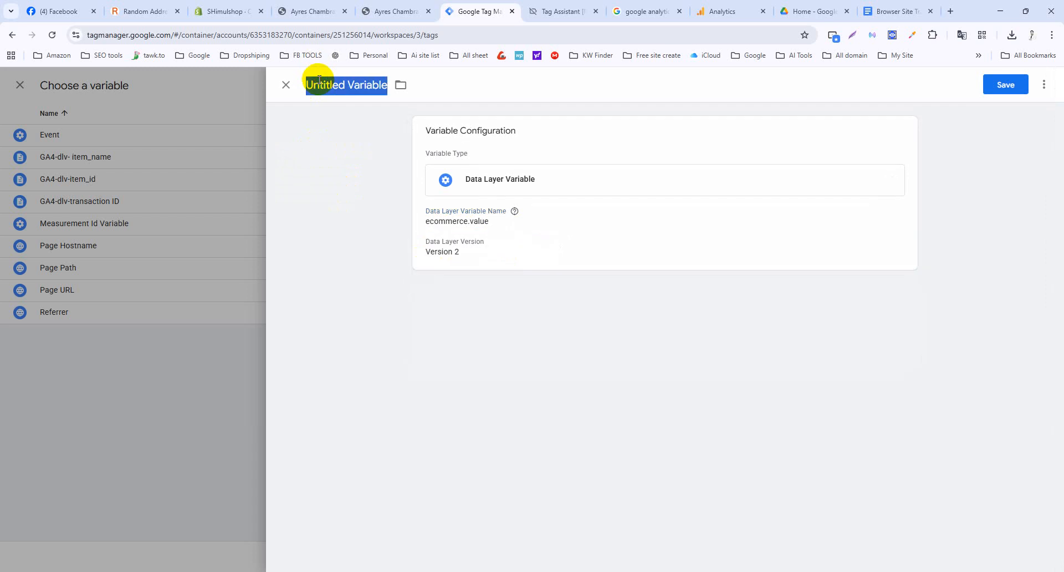
text(GA4-dlv-purchase_valu)
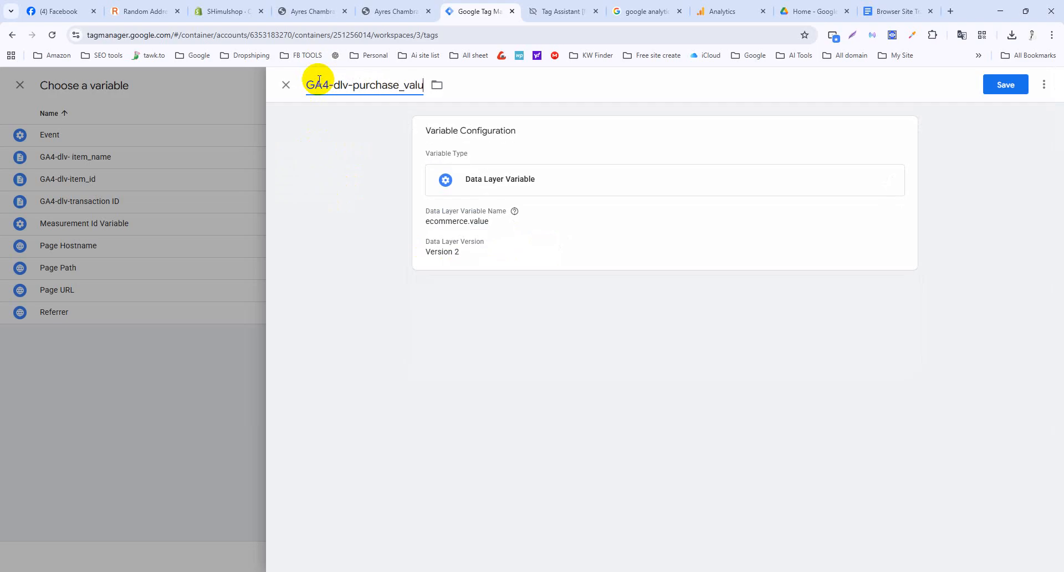
click(1003, 85)
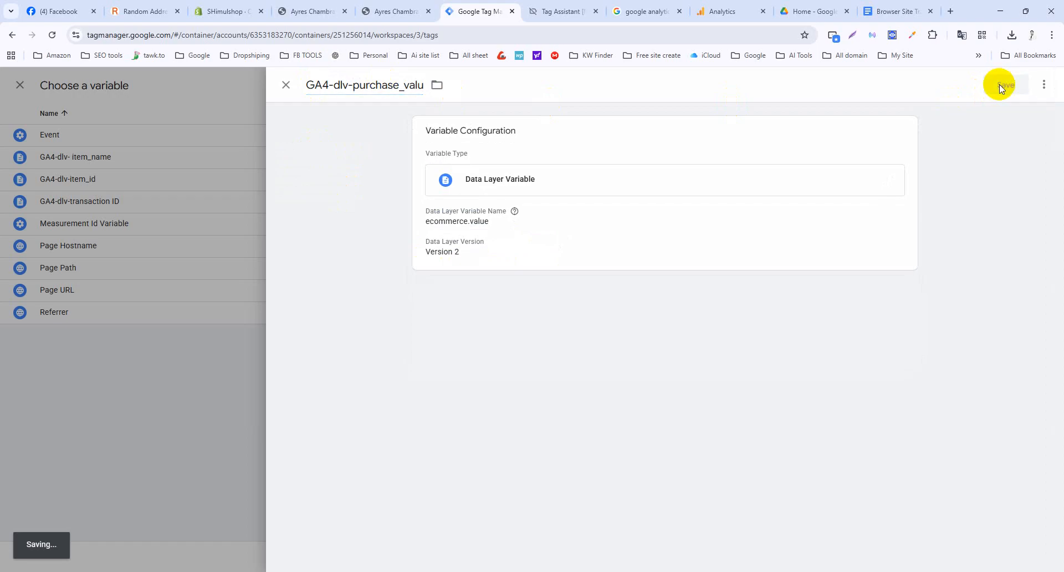
click(887, 7)
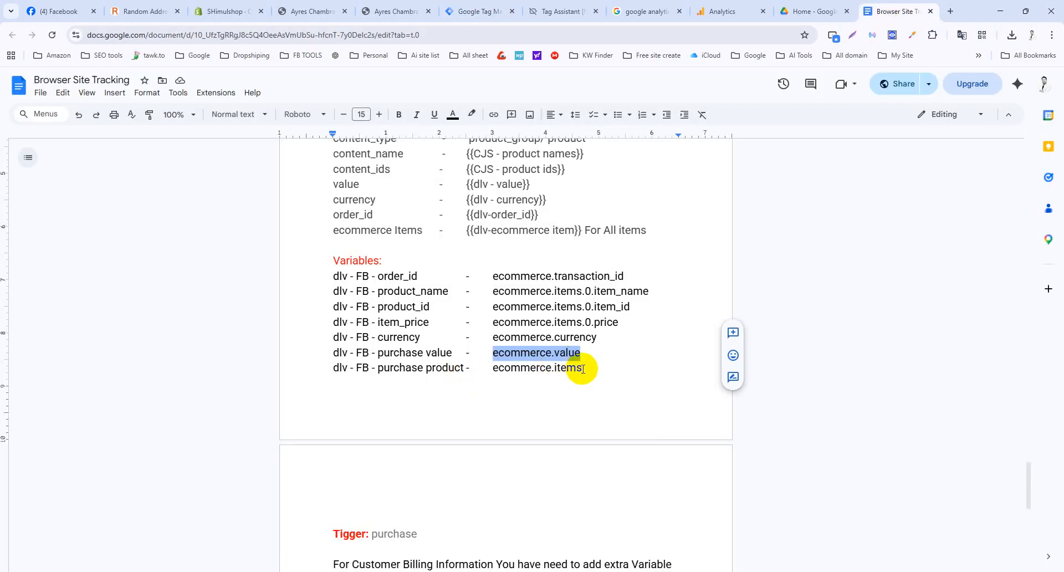
Copy 'dlv - FB - purchase product' from the notes' Variables list.
drag(464, 368, 335, 368)
key(ctrl+c)
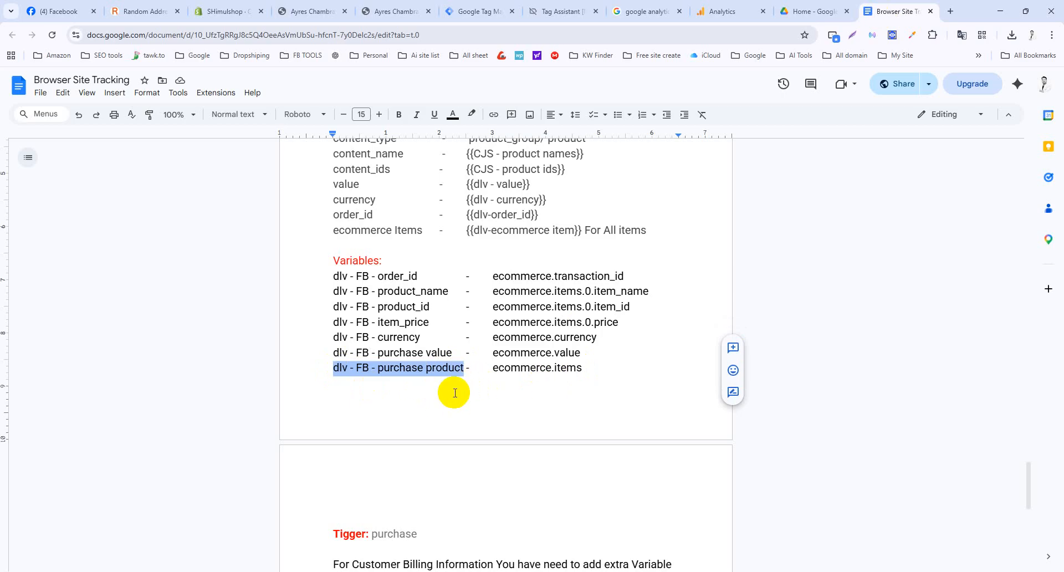
scroll(453, 392, down, 2)
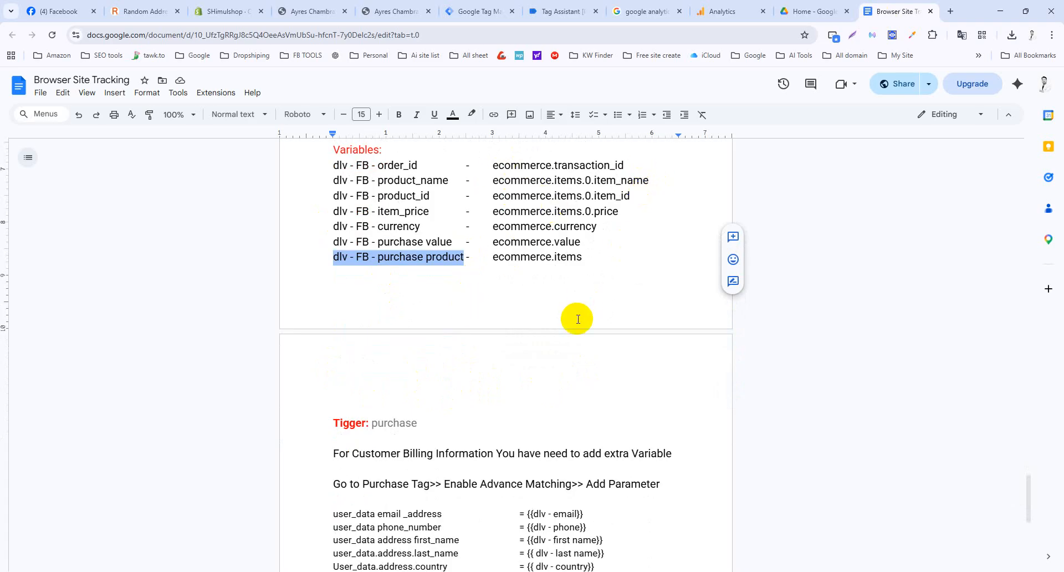
scroll(578, 319, up, 1)
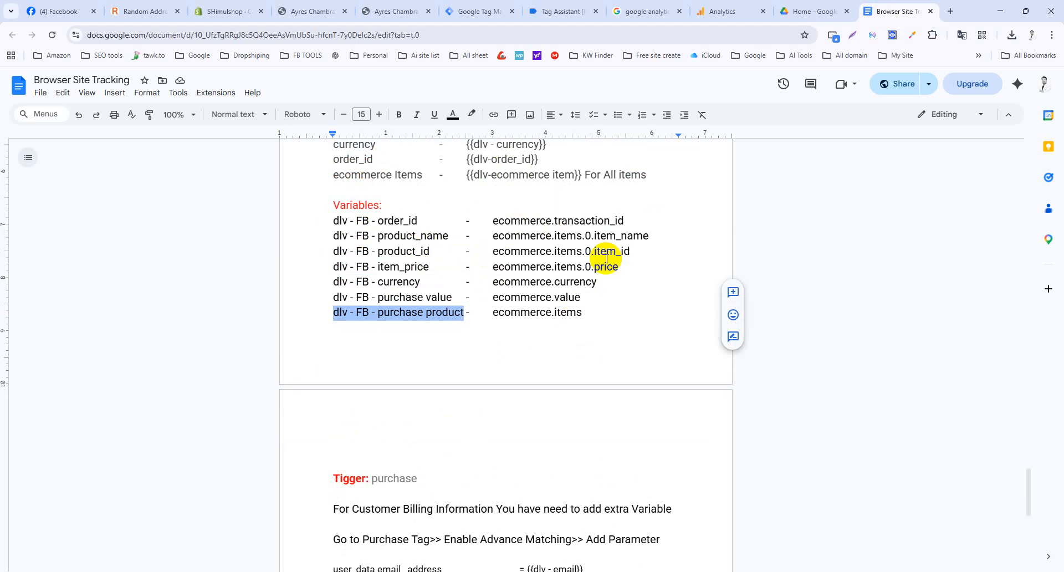
scroll(607, 258, up, 3)
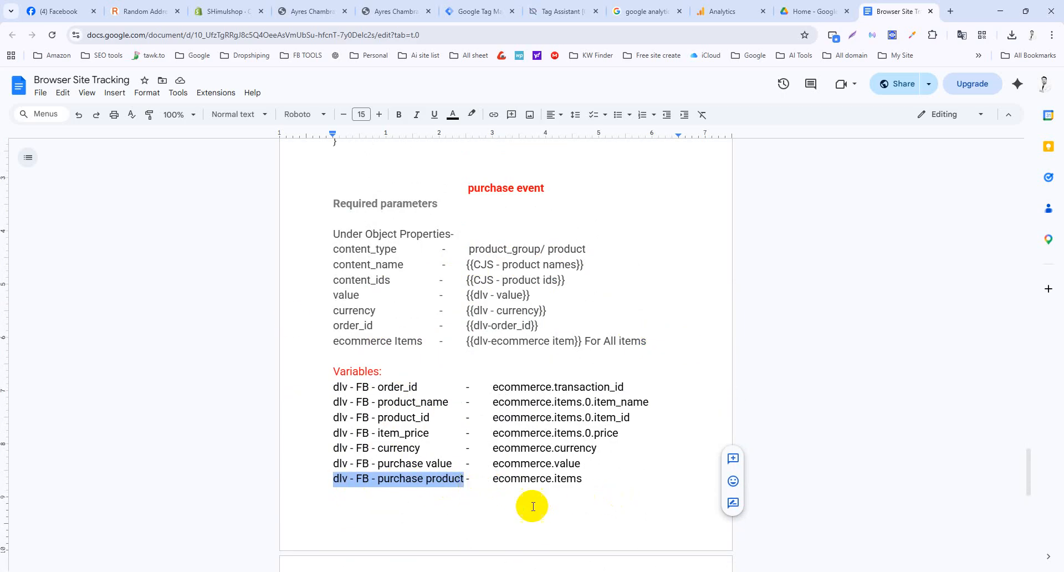
Create Data Layer Variable GA4-dlv-purchase_product with the pasted key as the fifth row's value.
click(470, 10)
scroll(501, 298, down, 3)
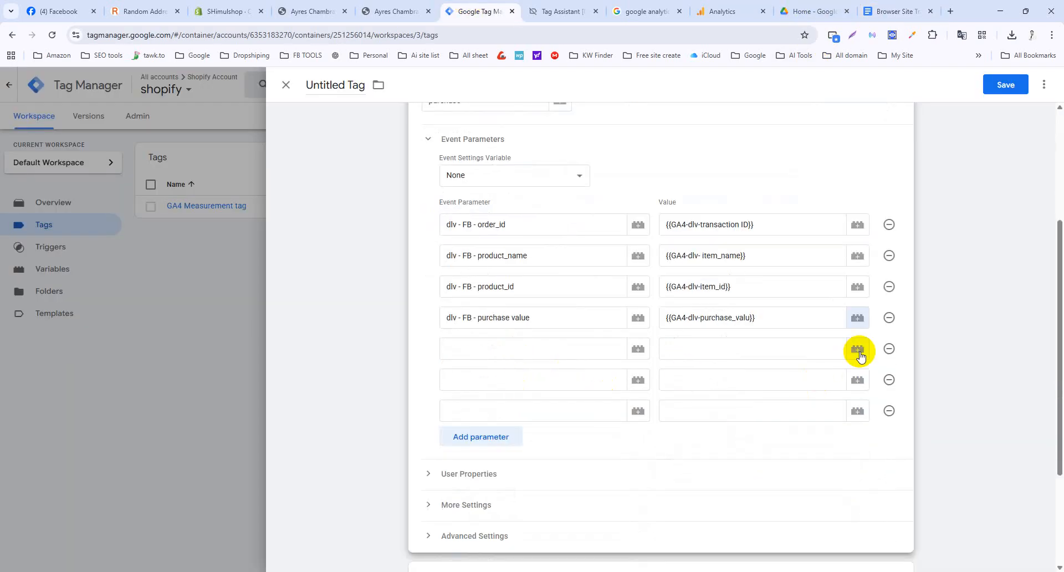
click(857, 349)
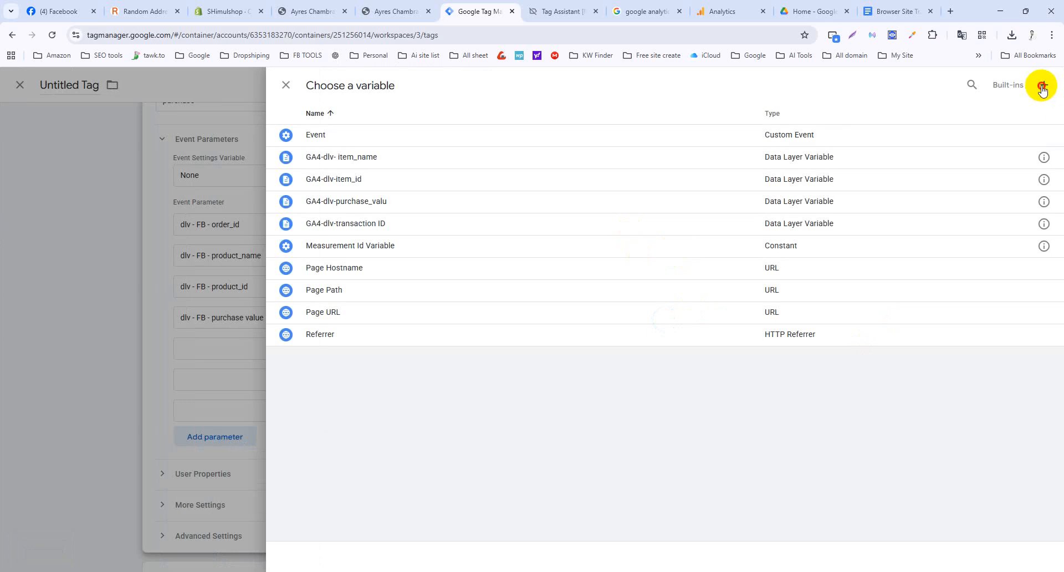
click(1044, 85)
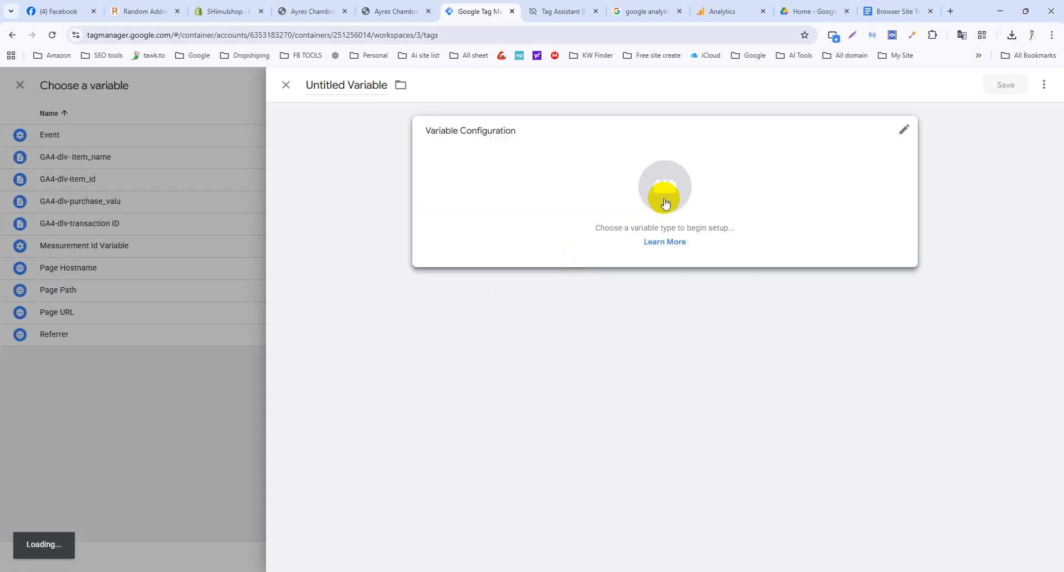
click(664, 195)
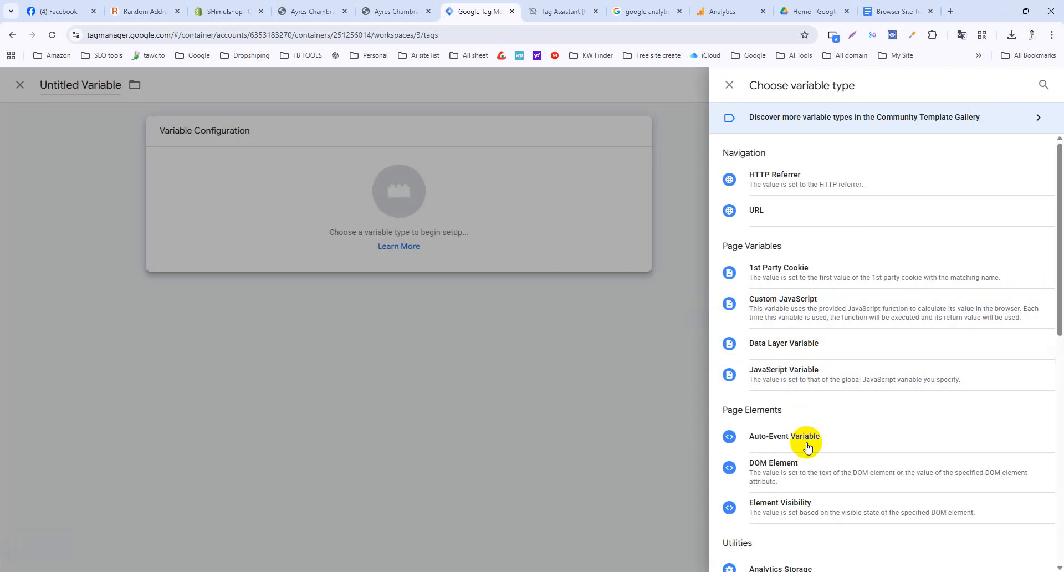
click(808, 342)
click(475, 247)
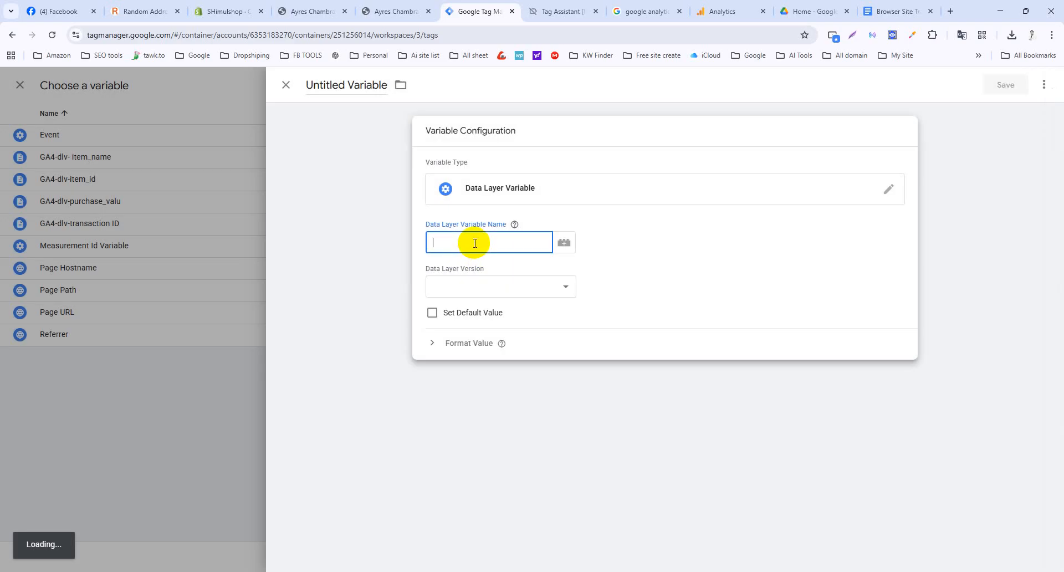
key(ctrl+v)
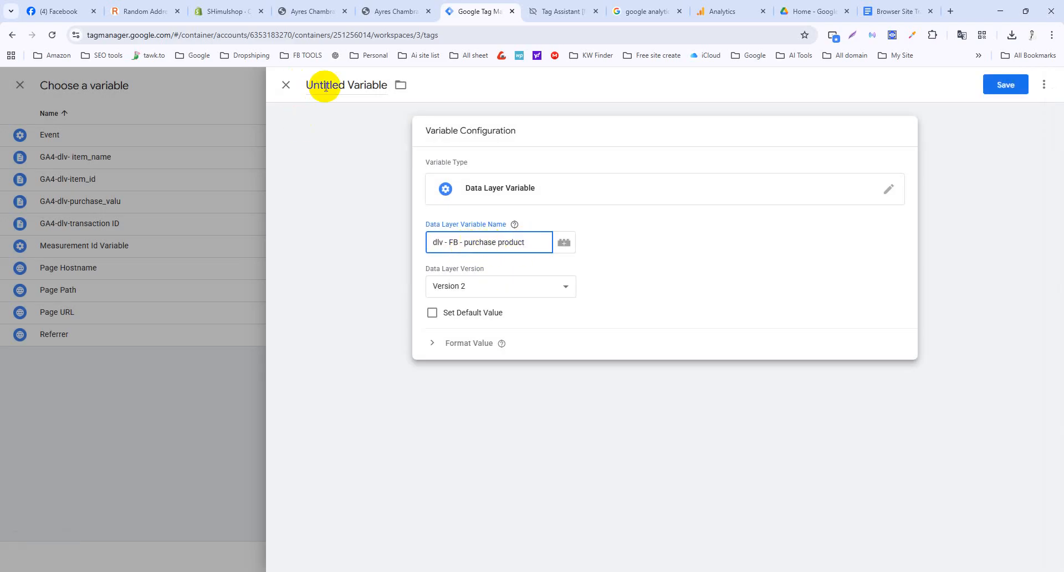
click(325, 84)
text(GA4-dlv-purchase_product)
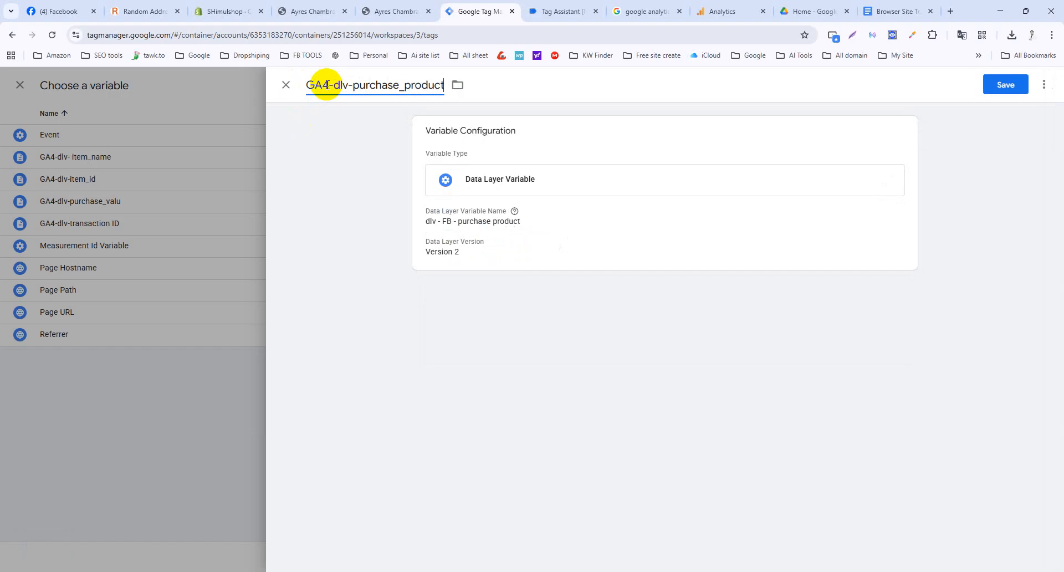
click(1006, 83)
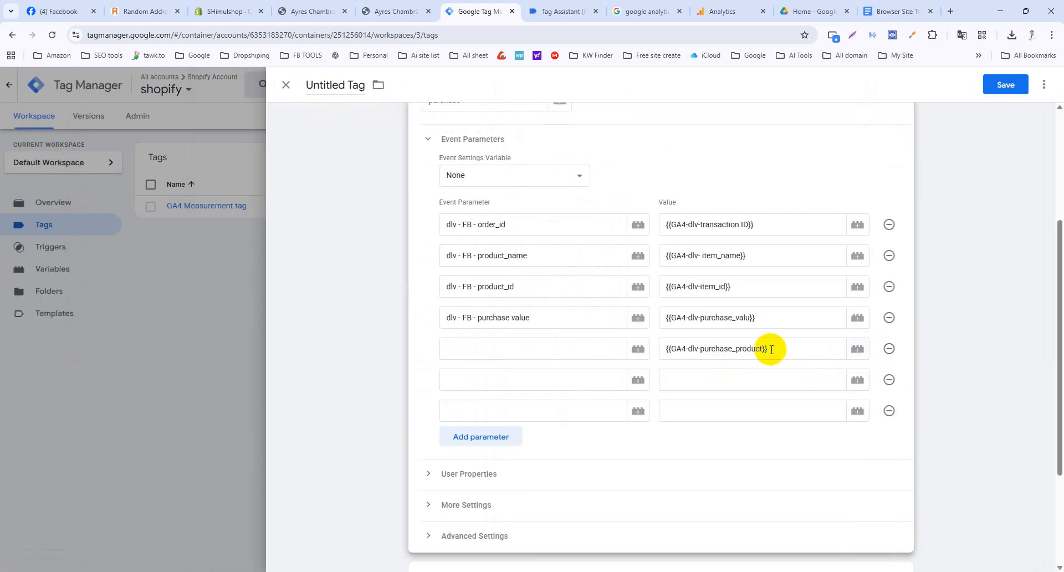
Clear the fifth row's value and remove FB from the first, second and fourth parameter names.
drag(768, 348, 667, 350)
key(BackSpace)
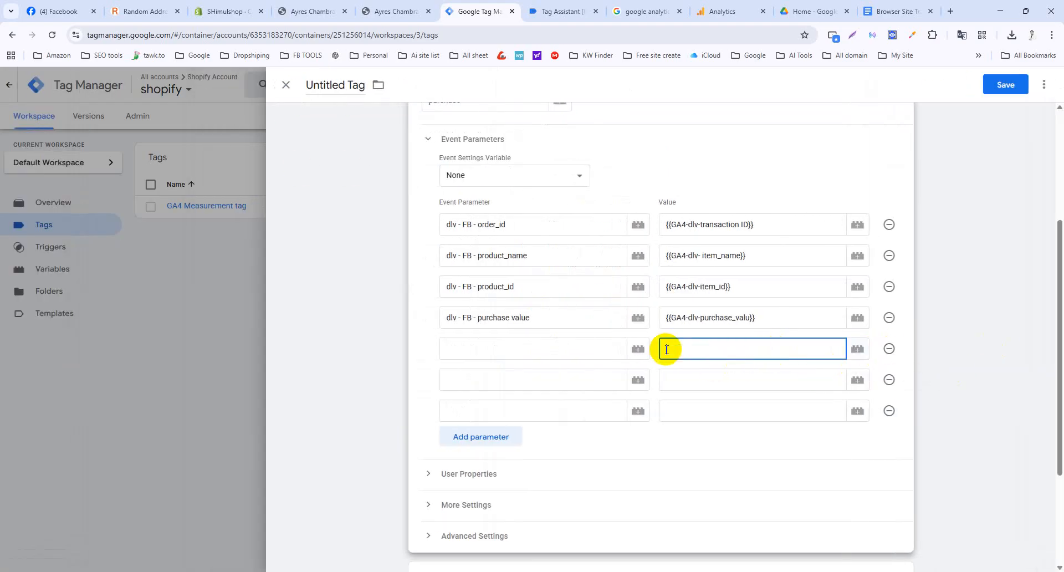
click(470, 224)
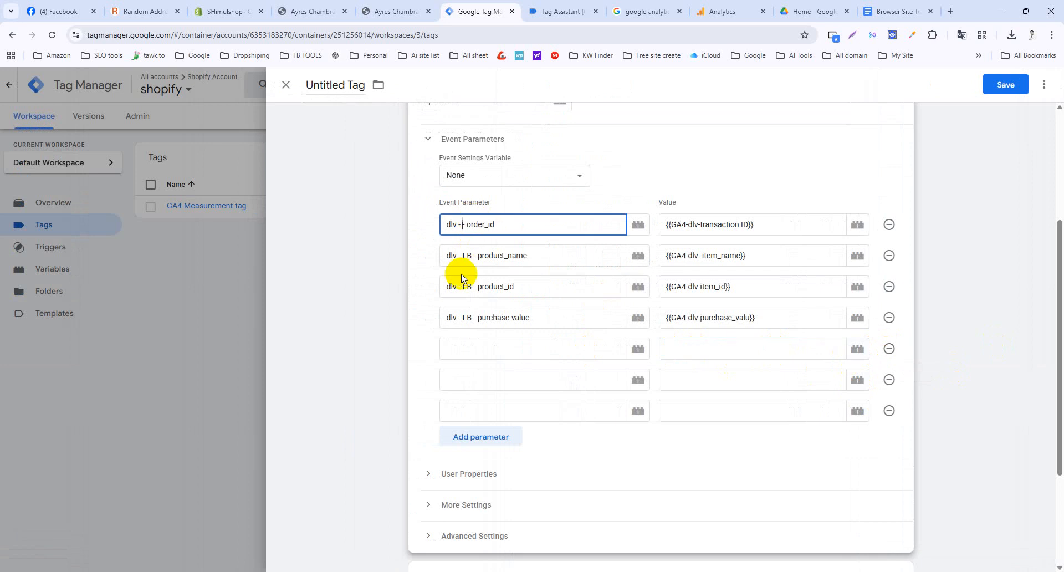
key(BackSpace)
drag(474, 256, 460, 318)
key(BackSpace)
key(BackSpace)
click(473, 316)
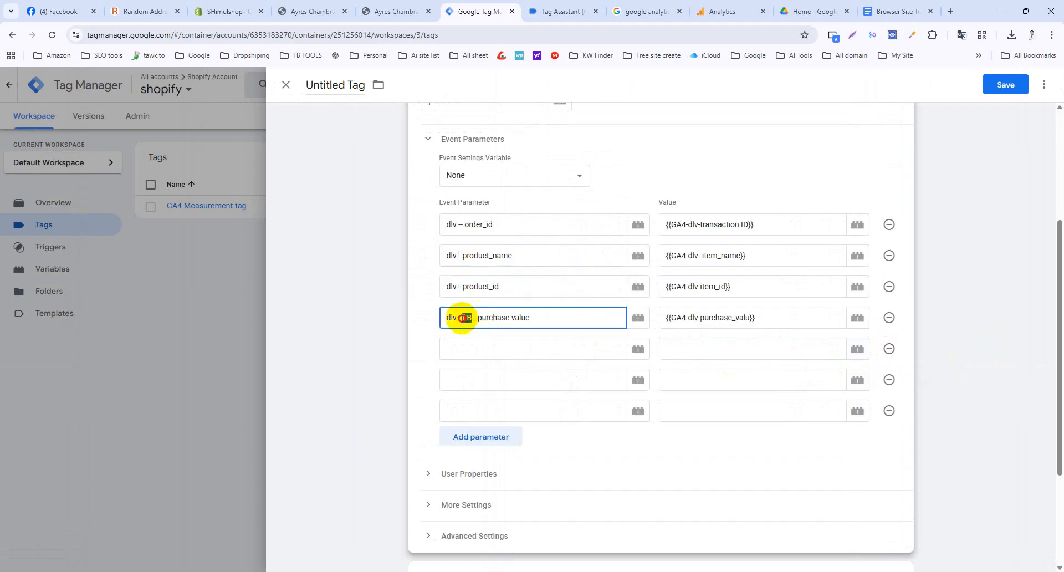
key(BackSpace)
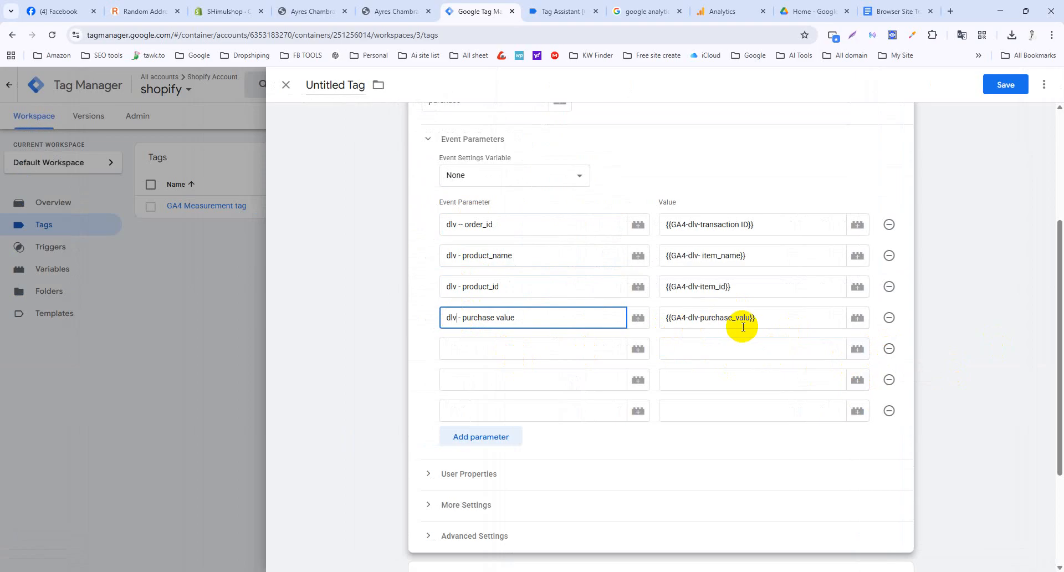
click(886, 12)
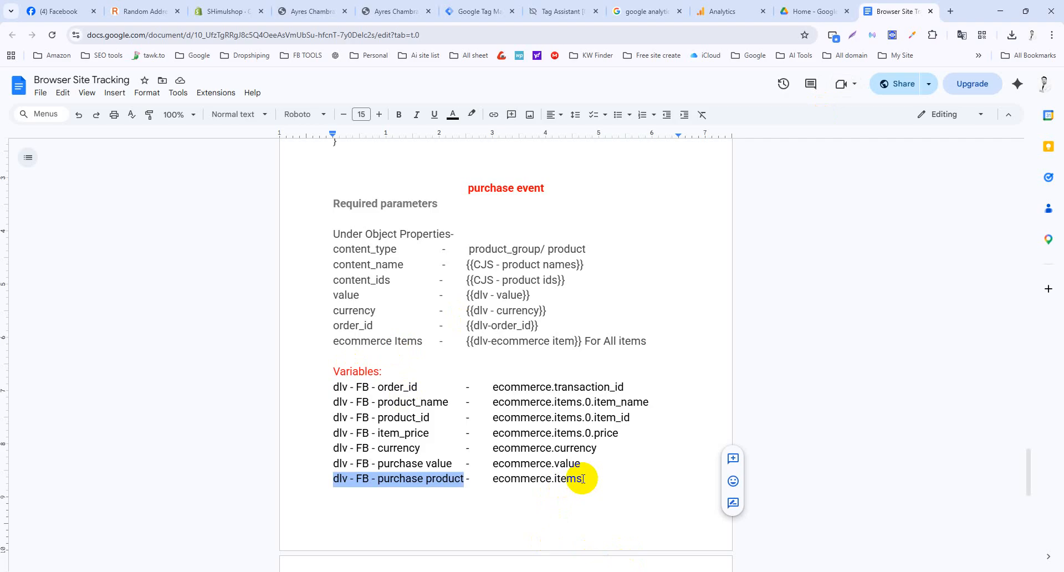
Copy 'content_type' from the purchase event's Object Properties list in the notes.
click(466, 12)
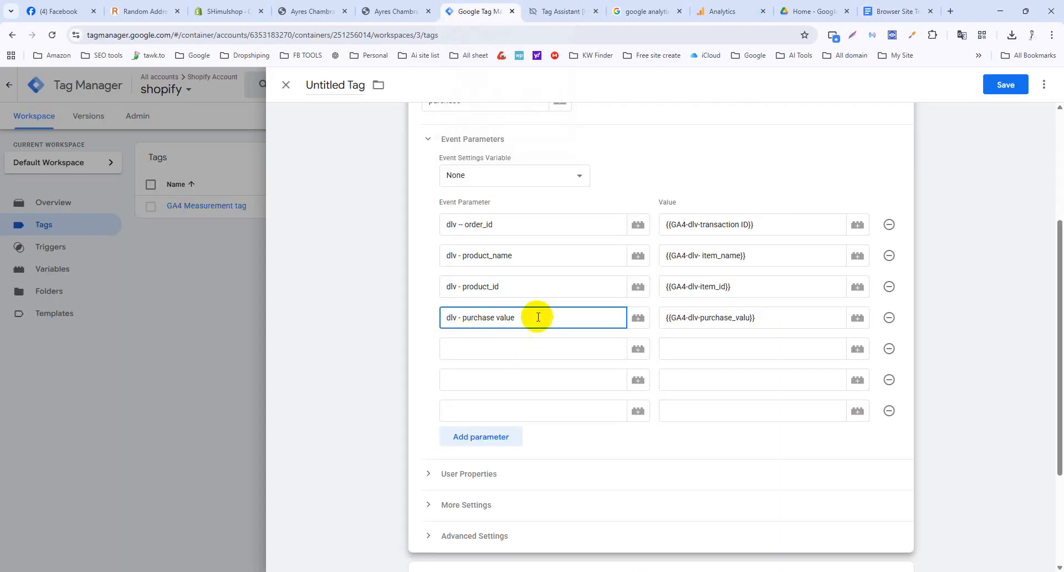
click(887, 10)
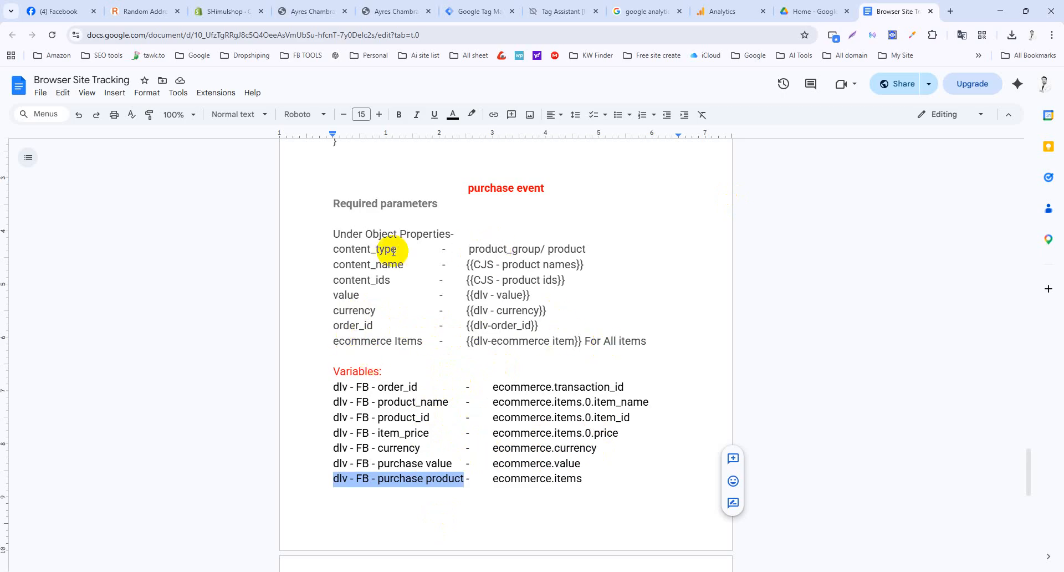
drag(395, 249, 340, 248)
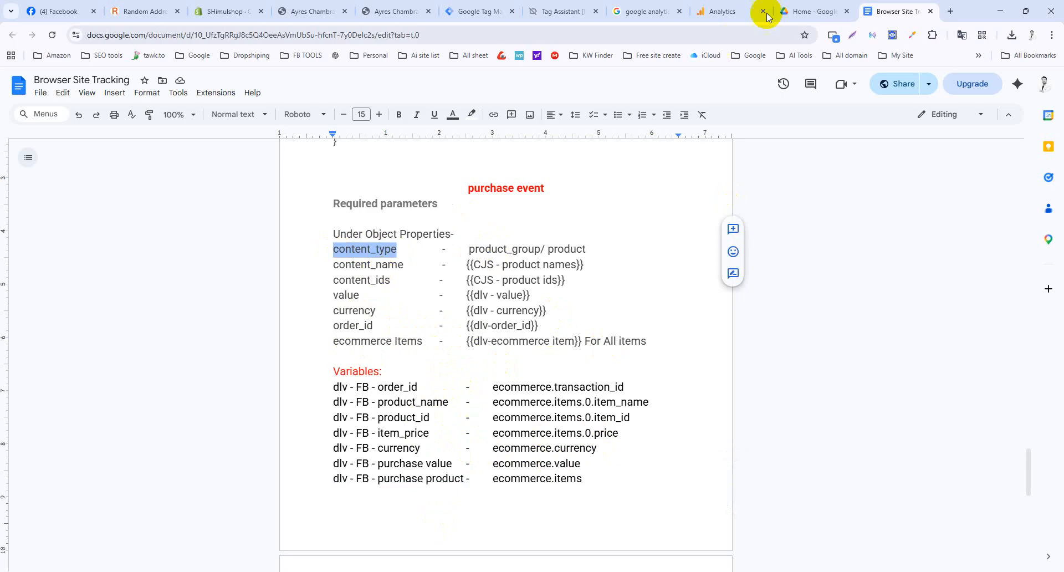
click(460, 11)
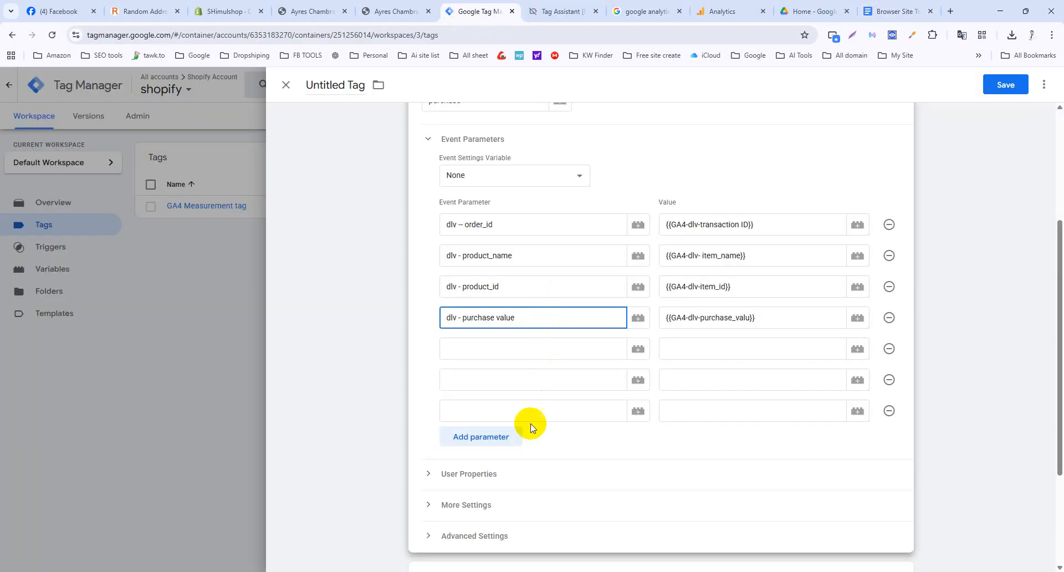
Add a content_type parameter with the value product in the last empty row.
click(538, 409)
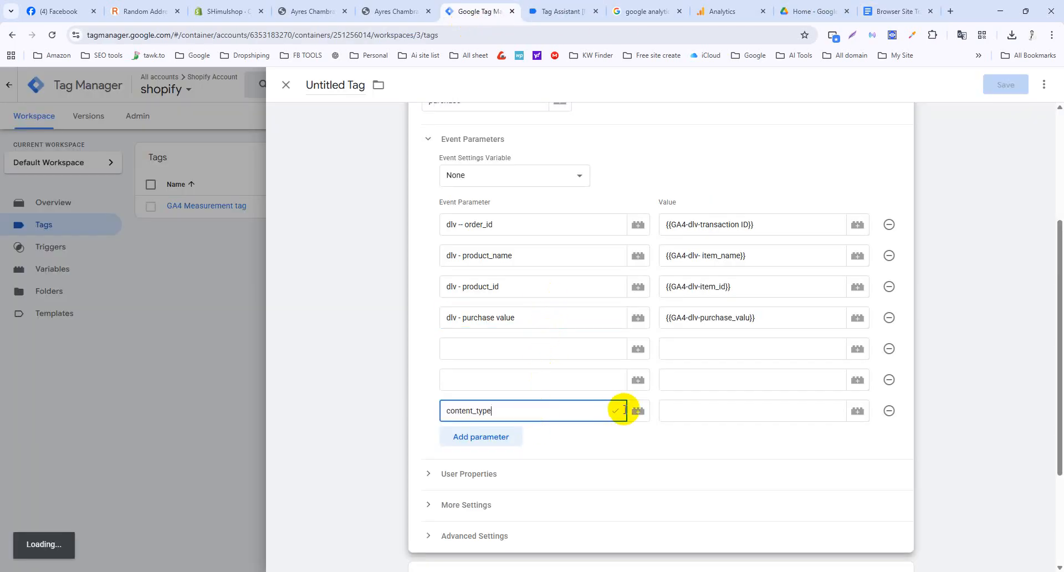
click(683, 410)
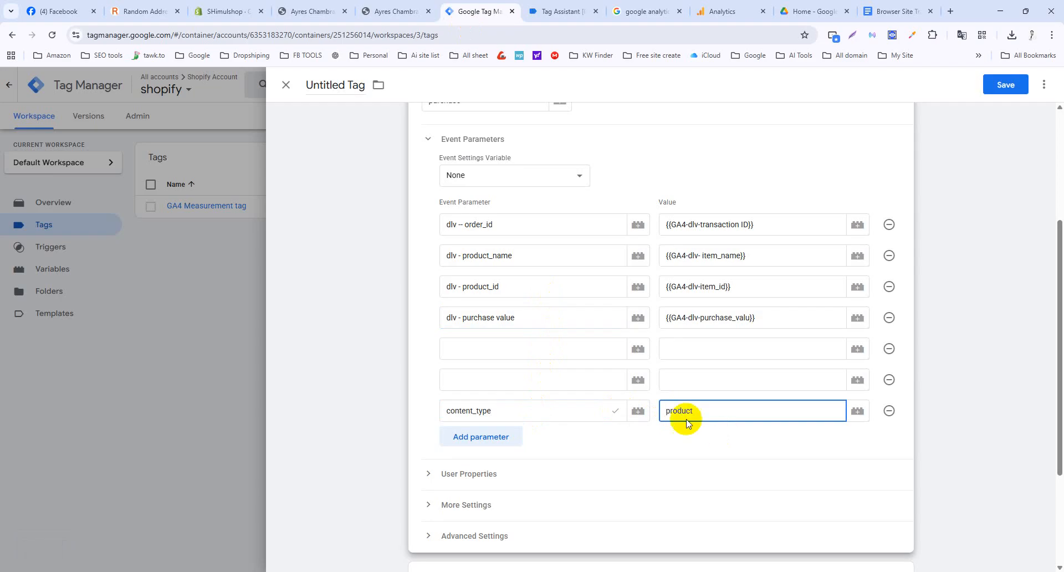
drag(523, 225, 361, 230)
click(361, 230)
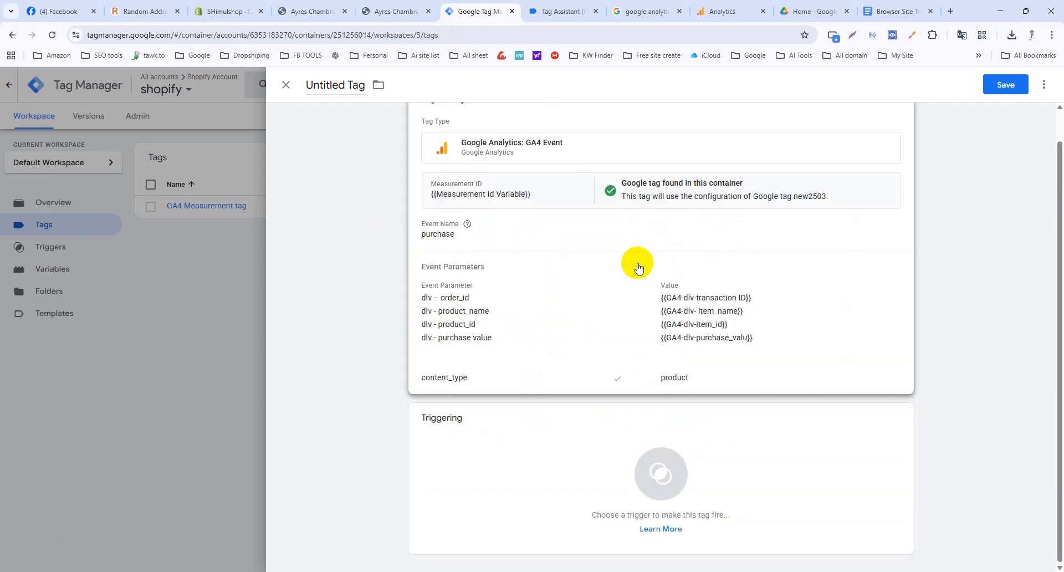
click(625, 314)
Clear the names dlv – order_id, dlv - product_name, dlv - product_id and dlv - purchase value.
drag(508, 396, 444, 410)
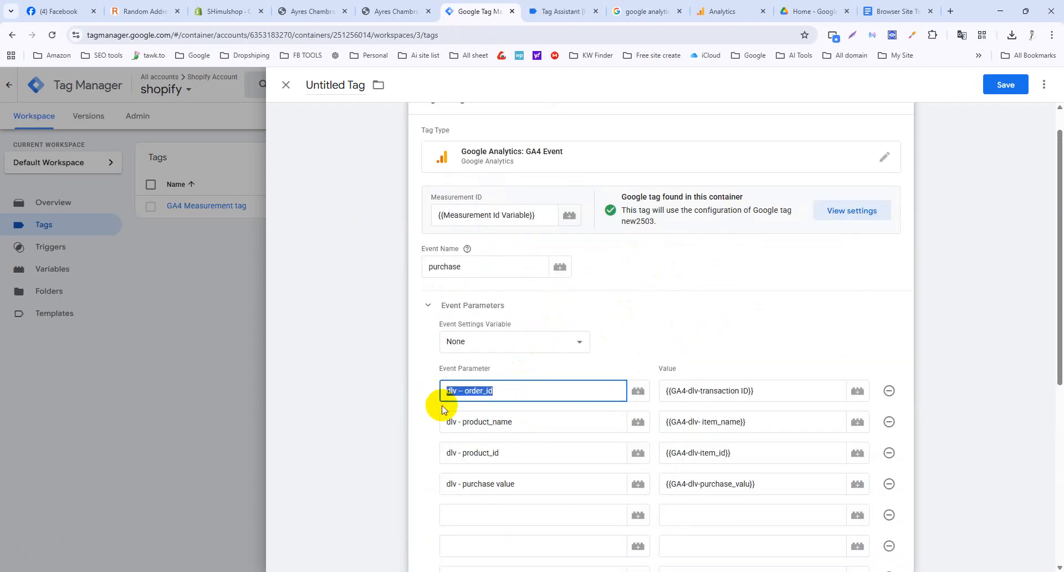
key(BackSpace)
drag(518, 422, 447, 427)
key(BackSpace)
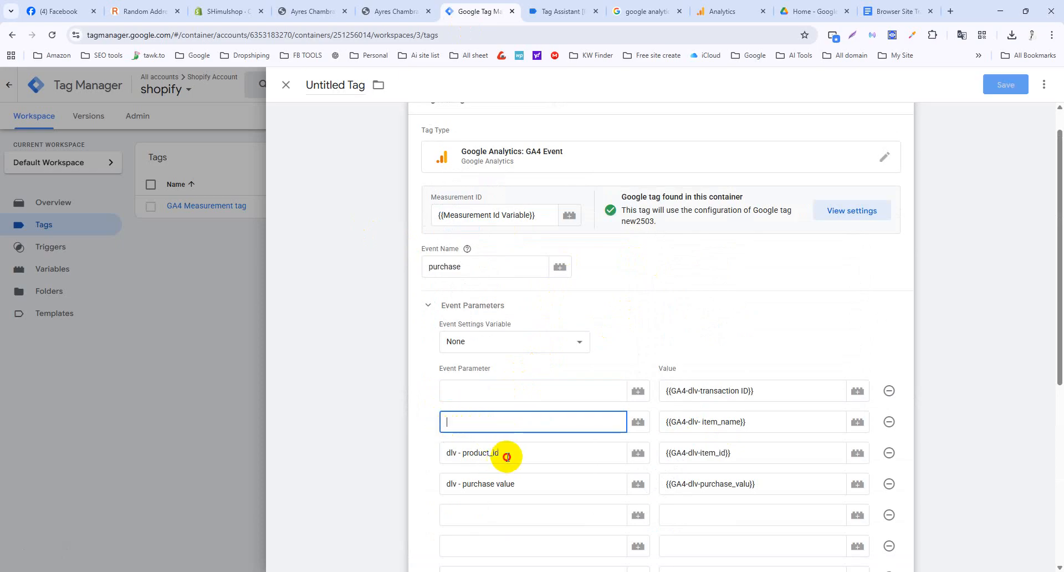
drag(507, 456, 447, 454)
key(BackSpace)
drag(516, 484, 435, 487)
key(BackSpace)
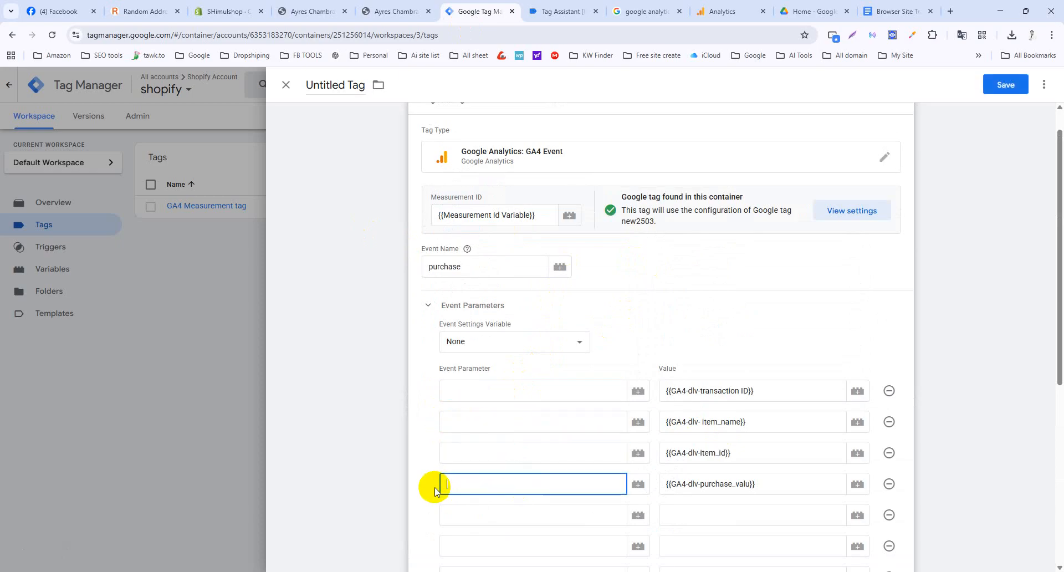
scroll(435, 488, down, 1)
scroll(468, 516, down, 2)
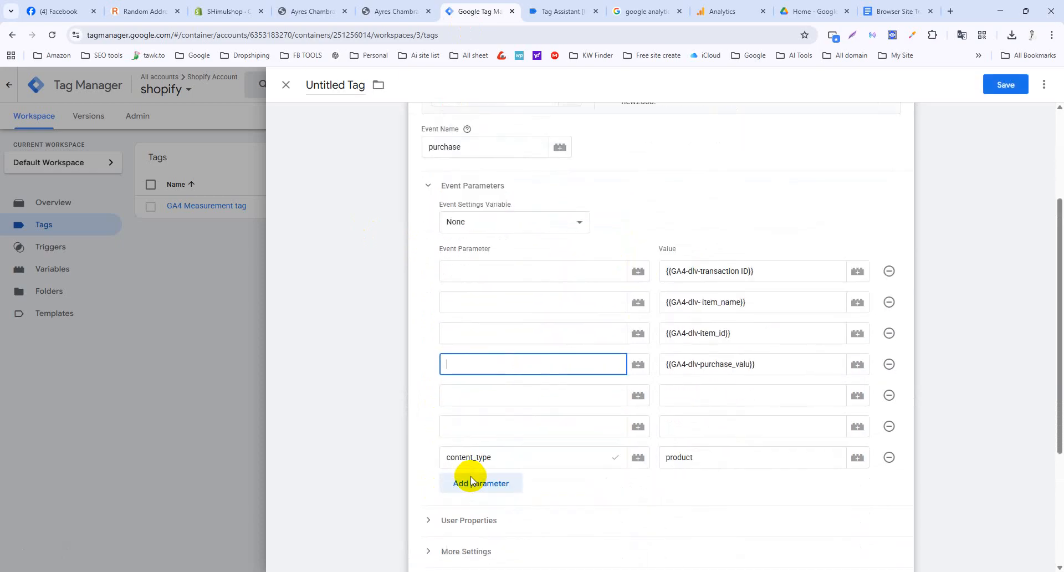
click(890, 11)
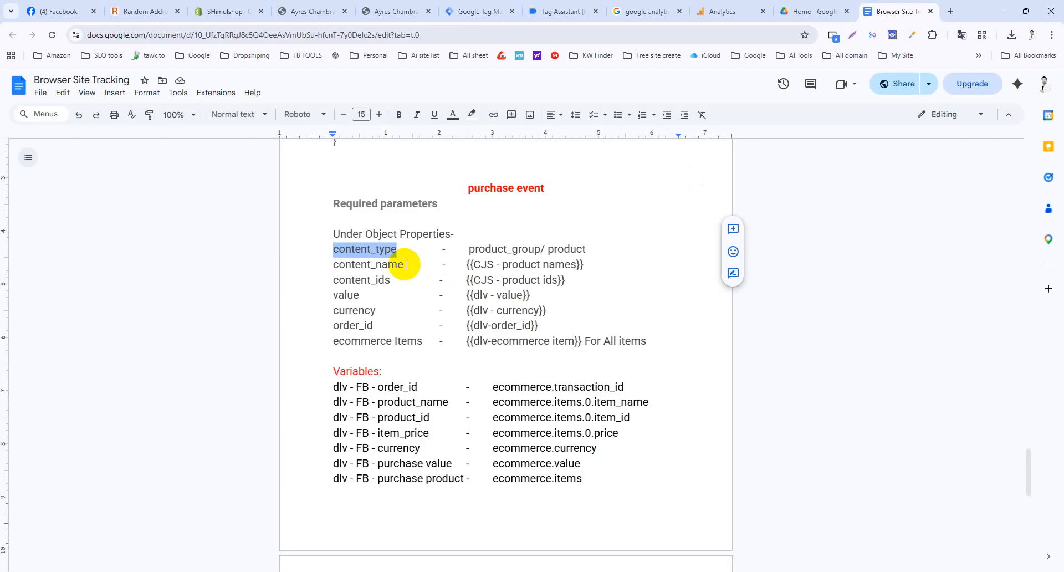
drag(405, 265, 320, 265)
key(ctrl+c)
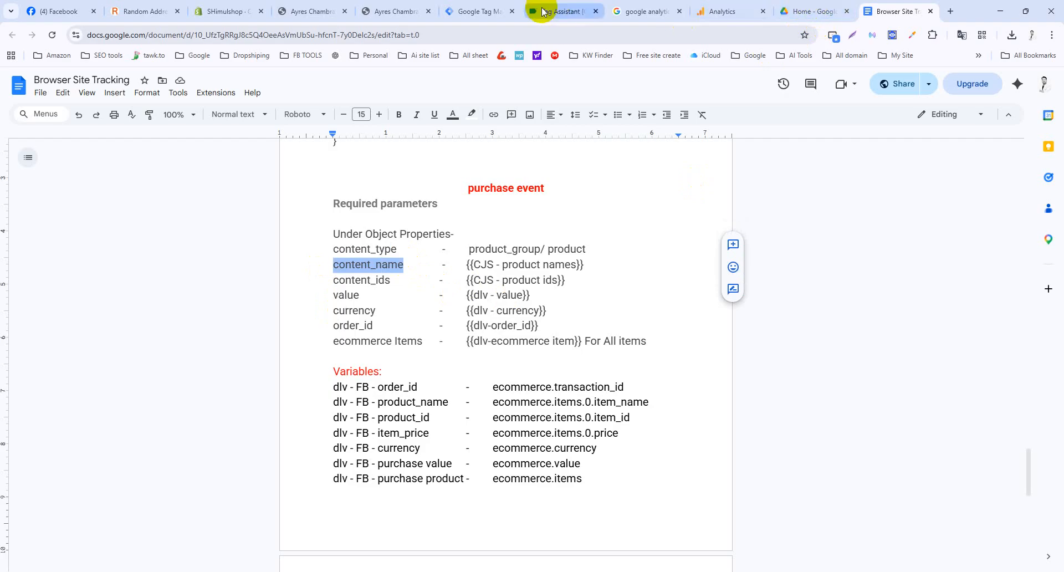
click(506, 11)
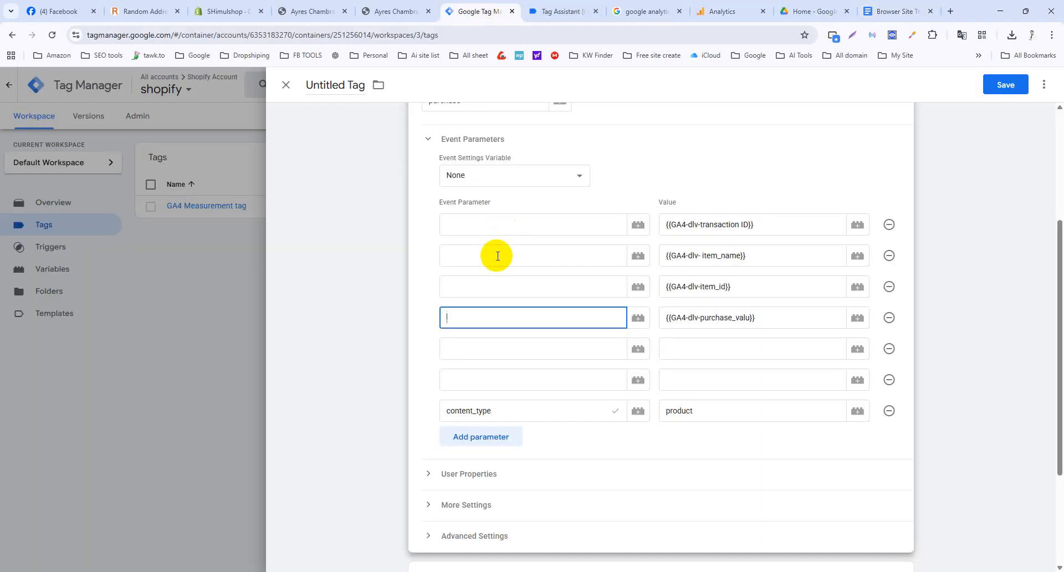
Delete the transaction ID, item_name, item_id, purchase_valu and empty rows, keeping only content_type.
click(656, 417)
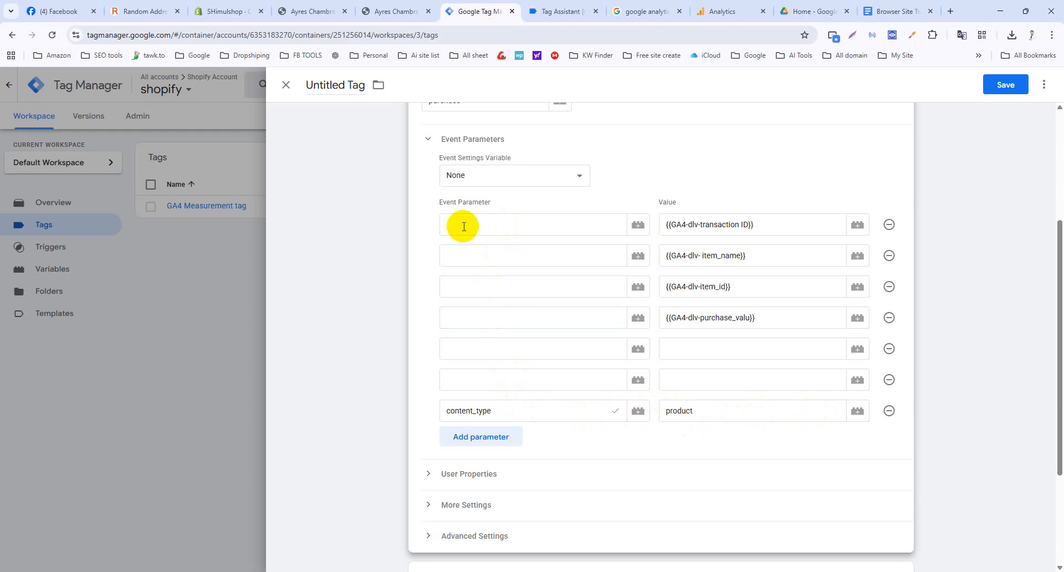
click(890, 224)
click(889, 224)
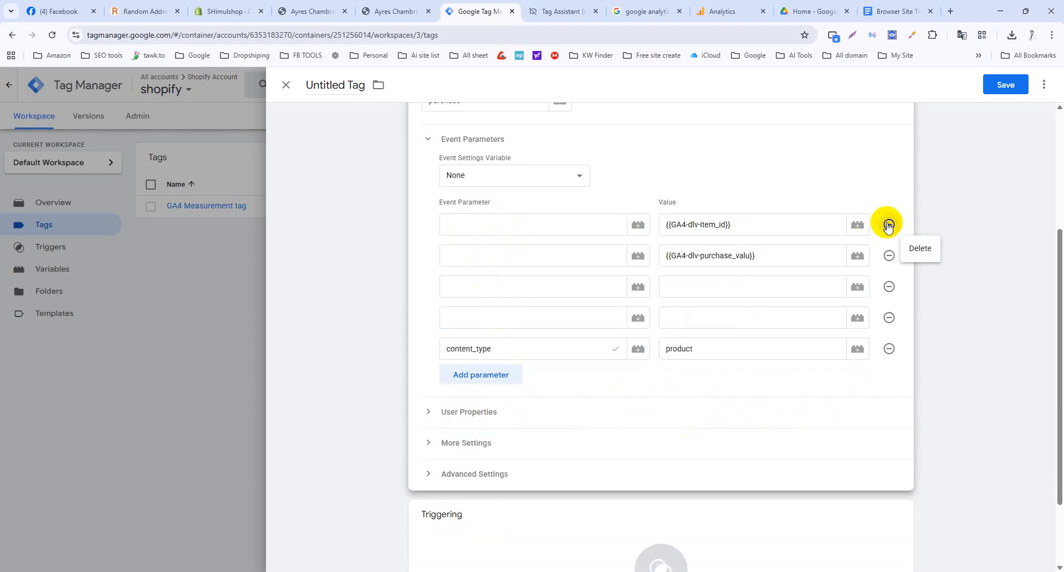
click(889, 224)
click(889, 224)
click(890, 225)
click(889, 224)
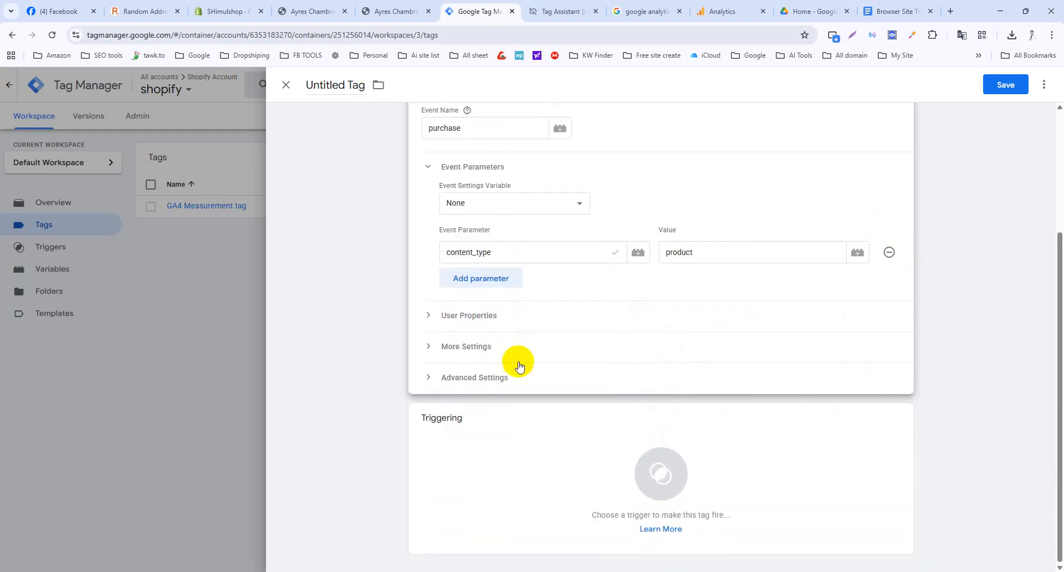
Add parameter rows and name the second one content_name.
click(480, 282)
click(480, 309)
click(470, 339)
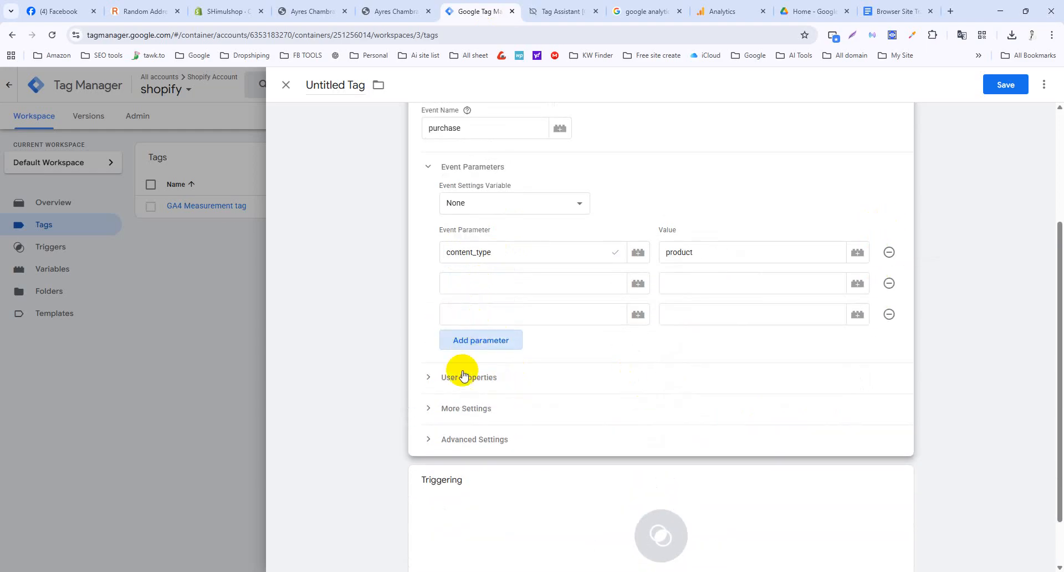
click(510, 283)
key(ctrl+v)
click(660, 184)
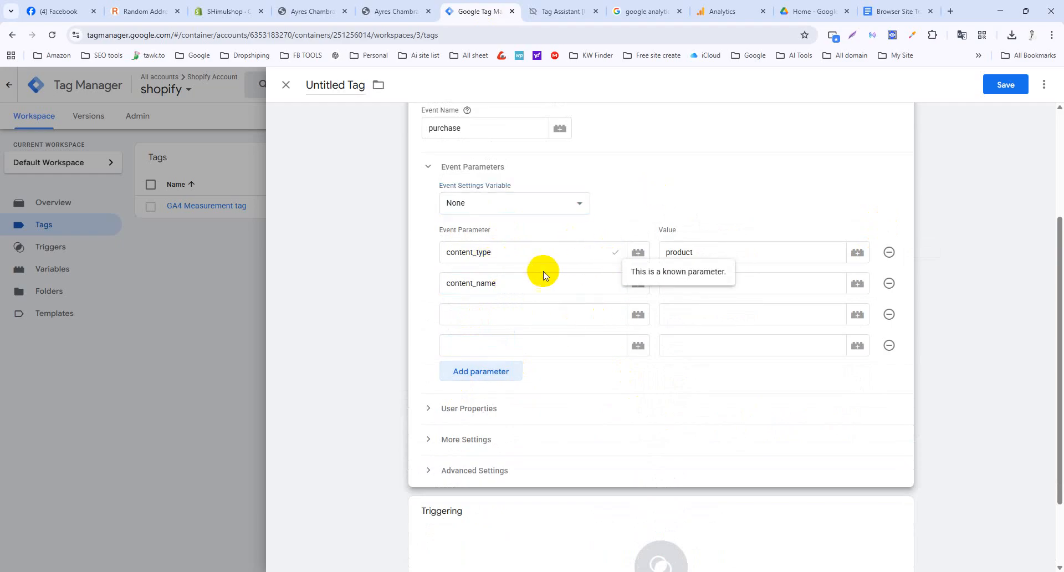
click(532, 281)
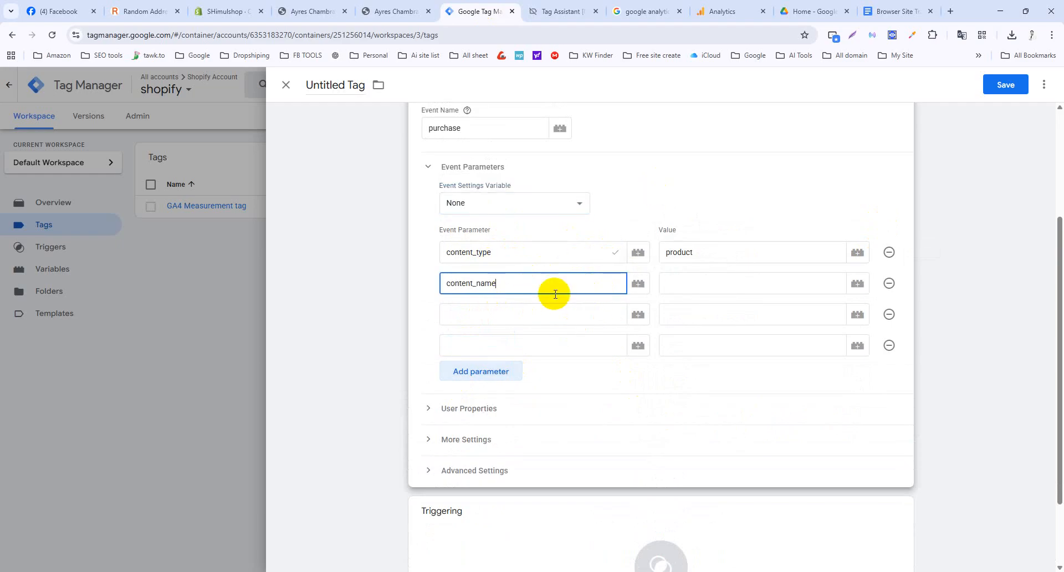
click(757, 284)
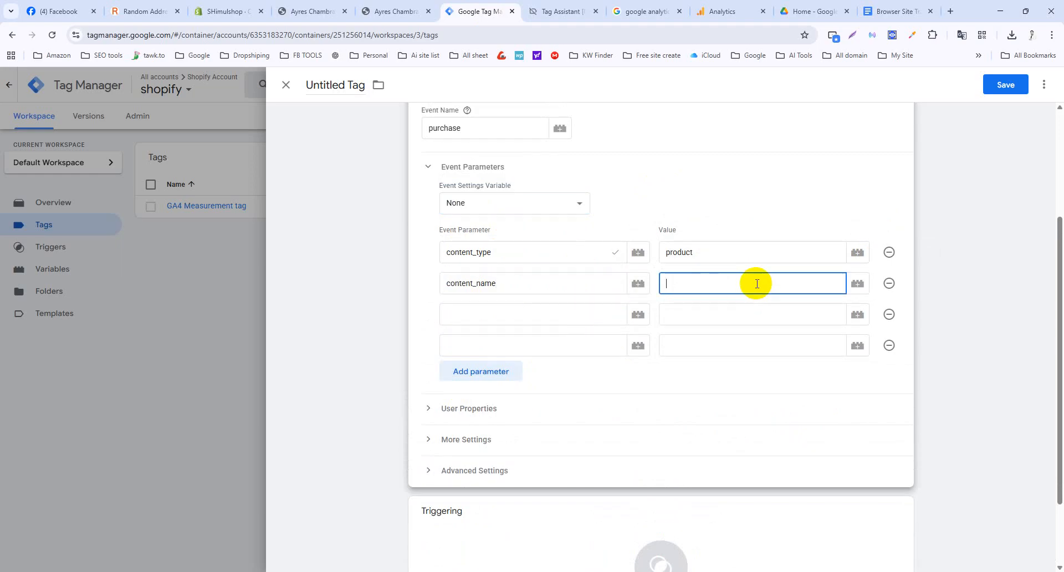
click(858, 284)
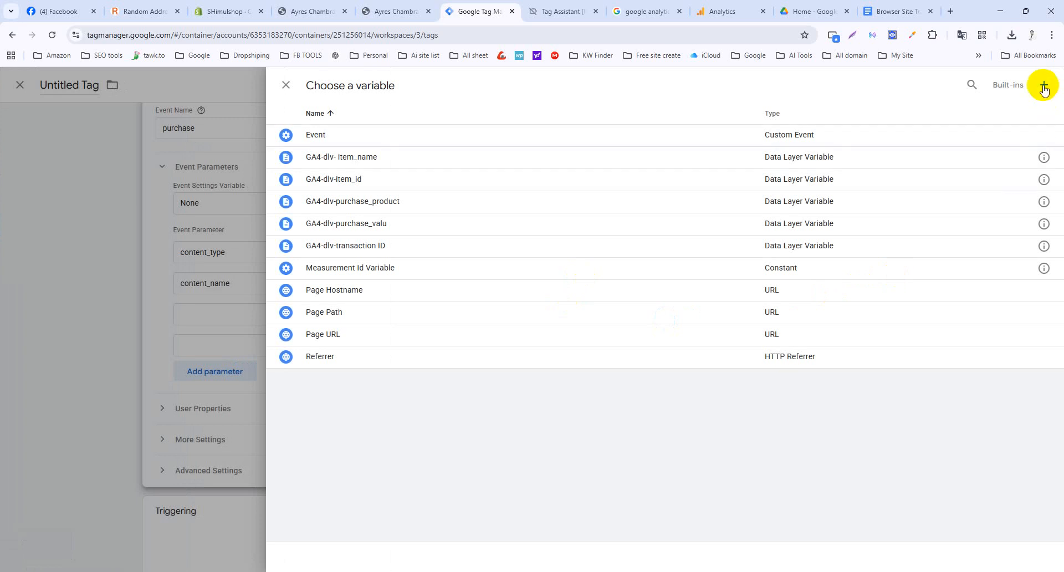
Start a new Custom JavaScript variable from the content_name value's variable list.
click(1044, 87)
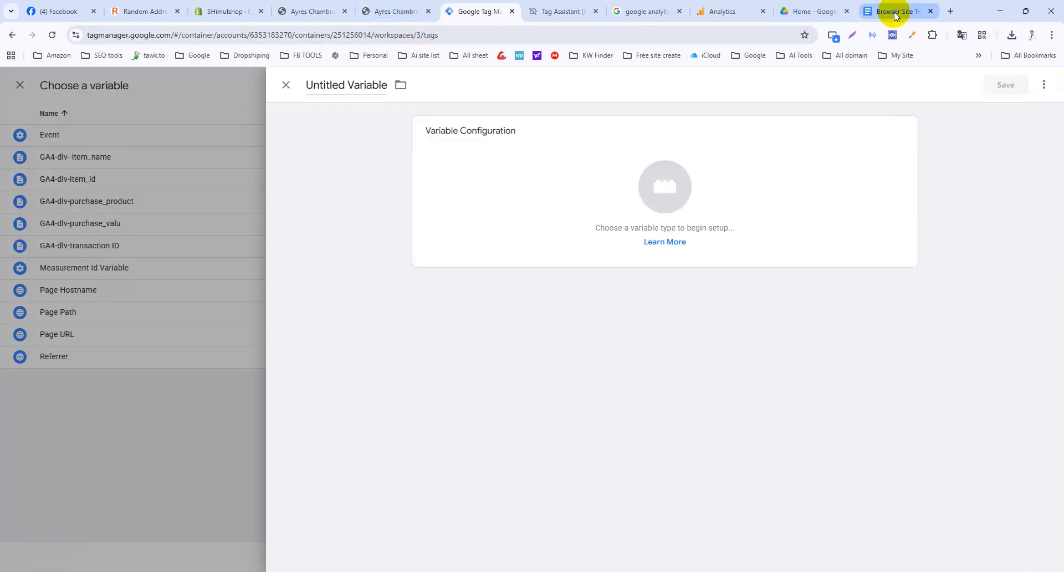
click(286, 84)
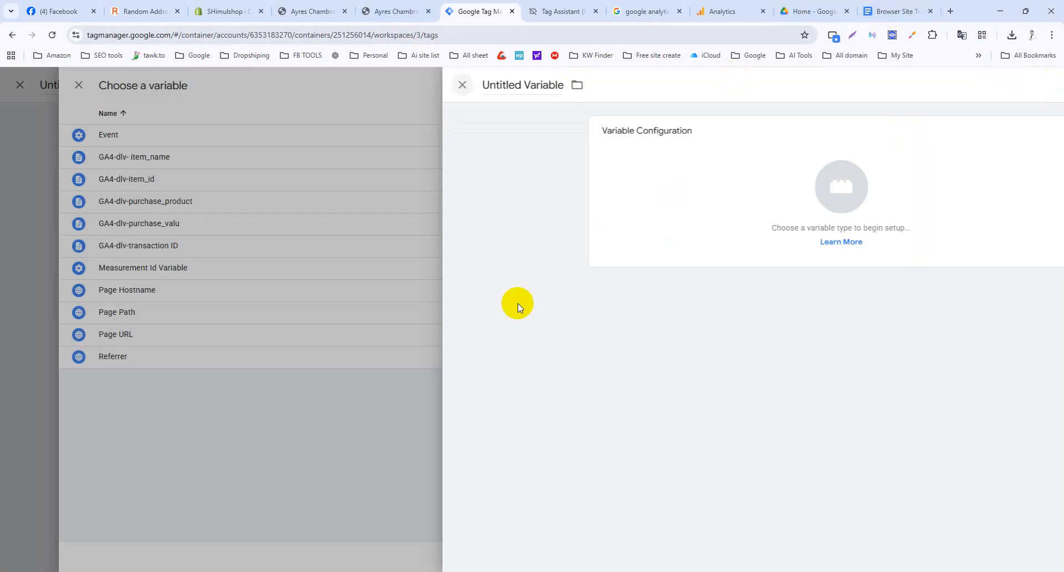
click(284, 86)
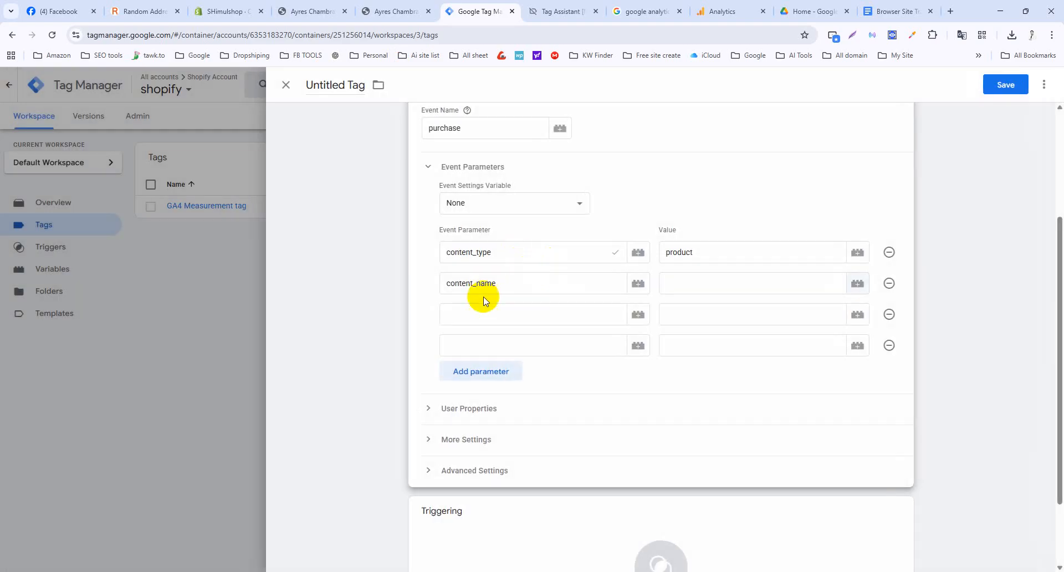
click(858, 283)
click(1040, 84)
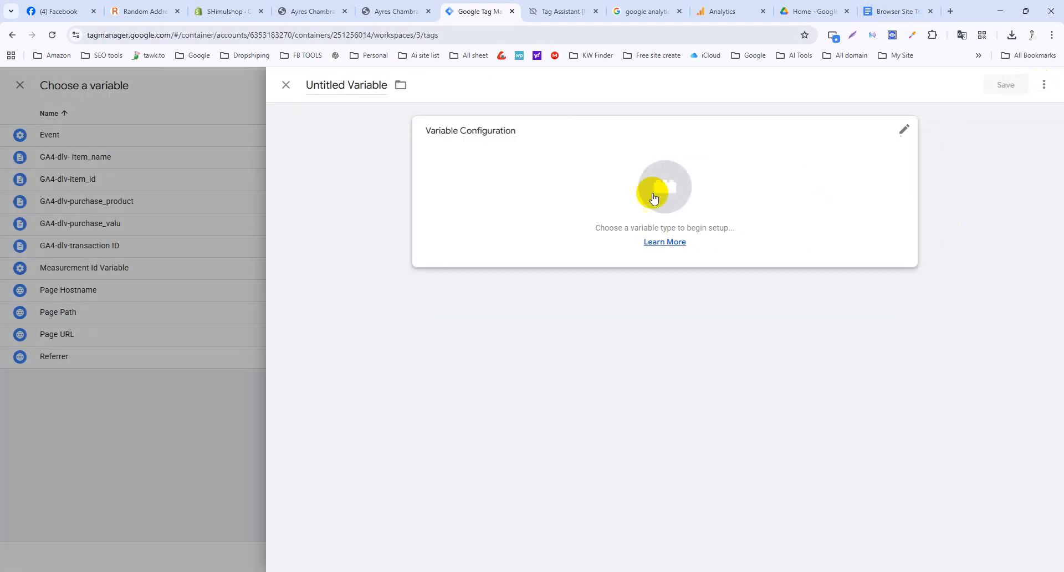
click(654, 197)
click(776, 306)
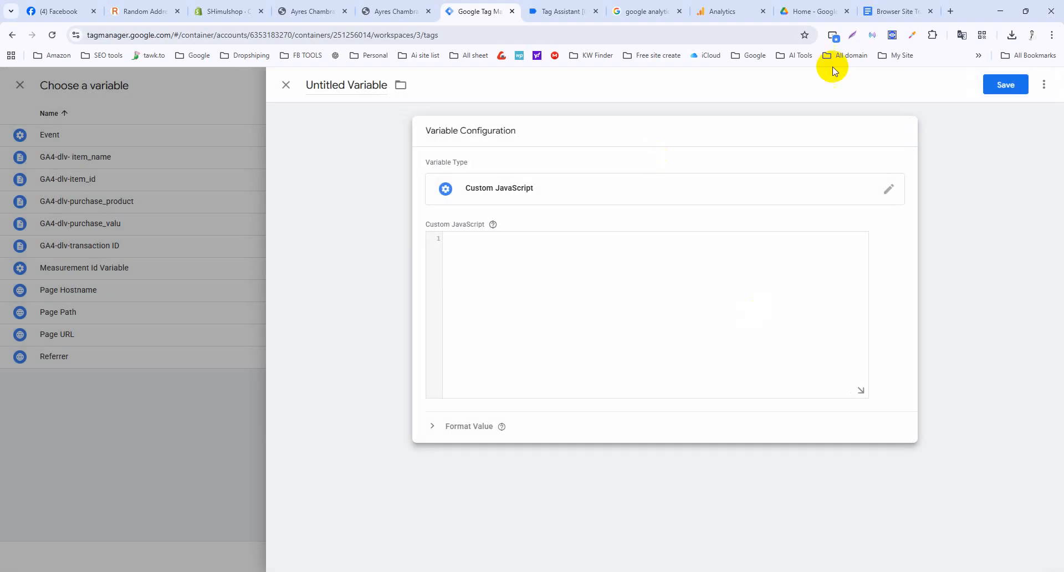
Paste the notes' item-name joining function into the code and begin naming the variable GA4.
click(889, 10)
scroll(487, 325, up, 5)
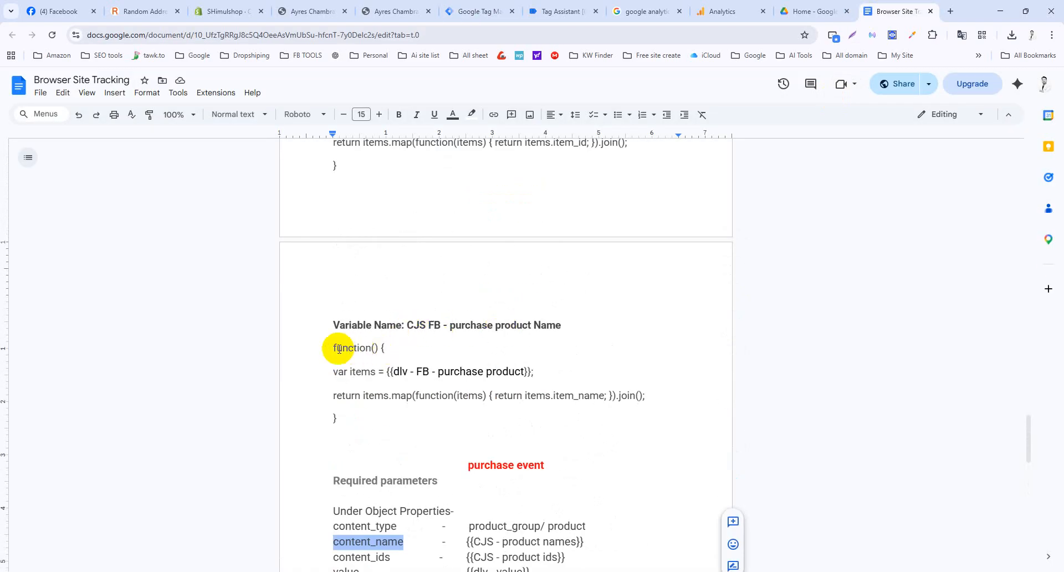
drag(334, 348, 337, 416)
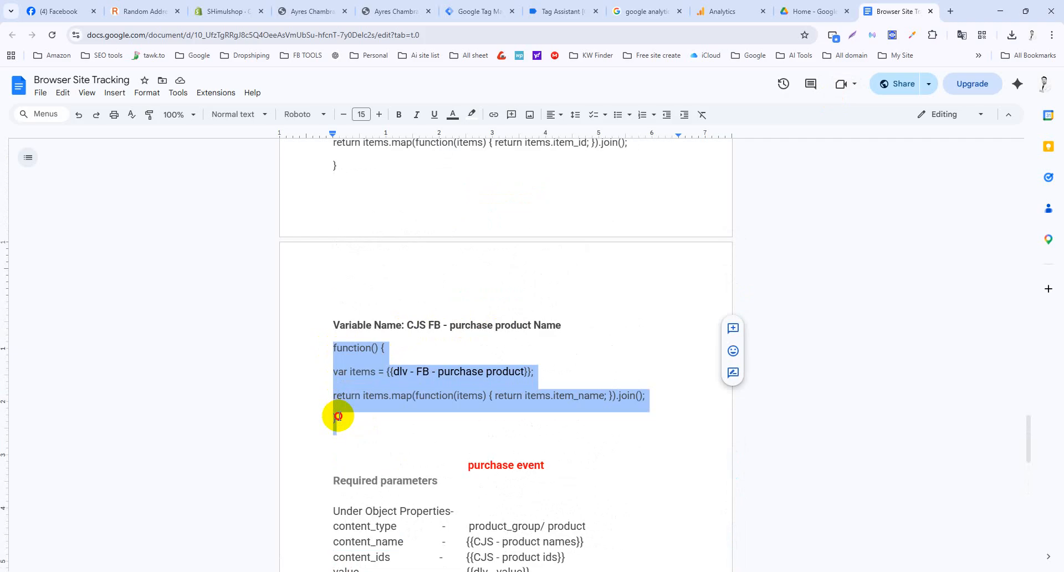
click(460, 5)
text(function() { var items = {{dlv - FB - purchase product}}; return items.map(function(items) { return items.item_name; }).join(); })
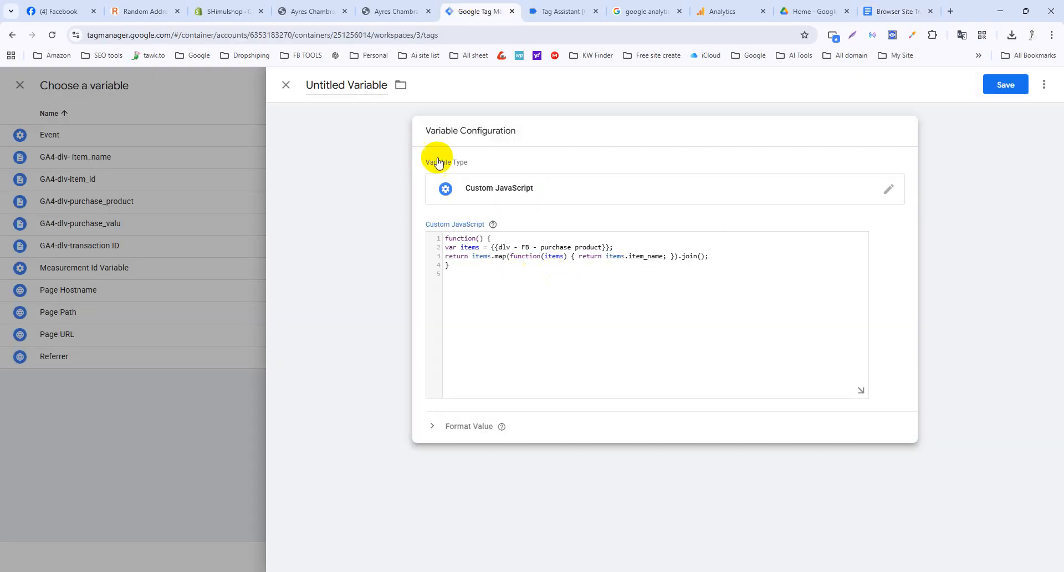
click(355, 84)
triple_click(355, 82)
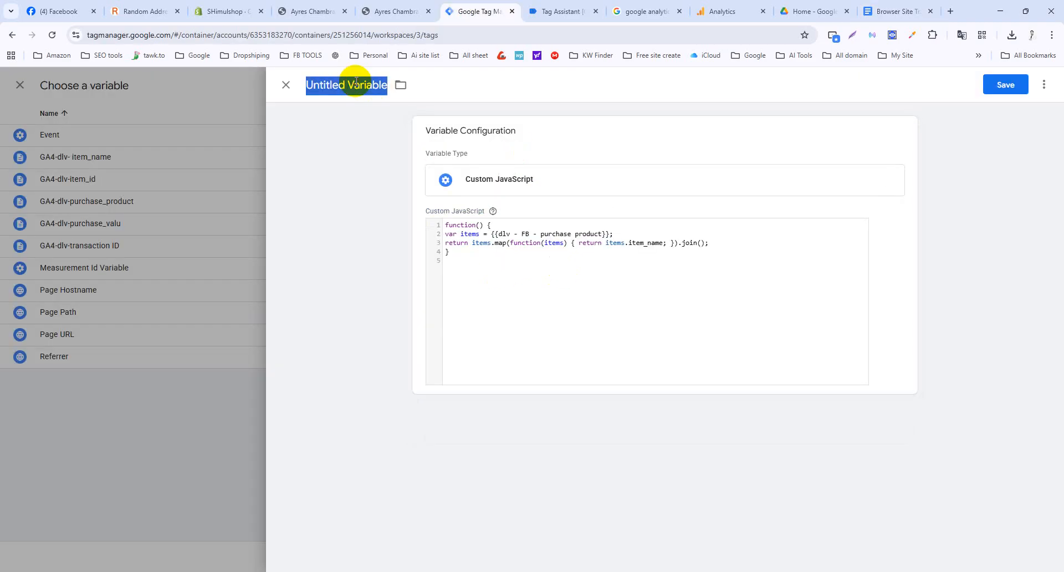
text(GA4-CJS-product_name)
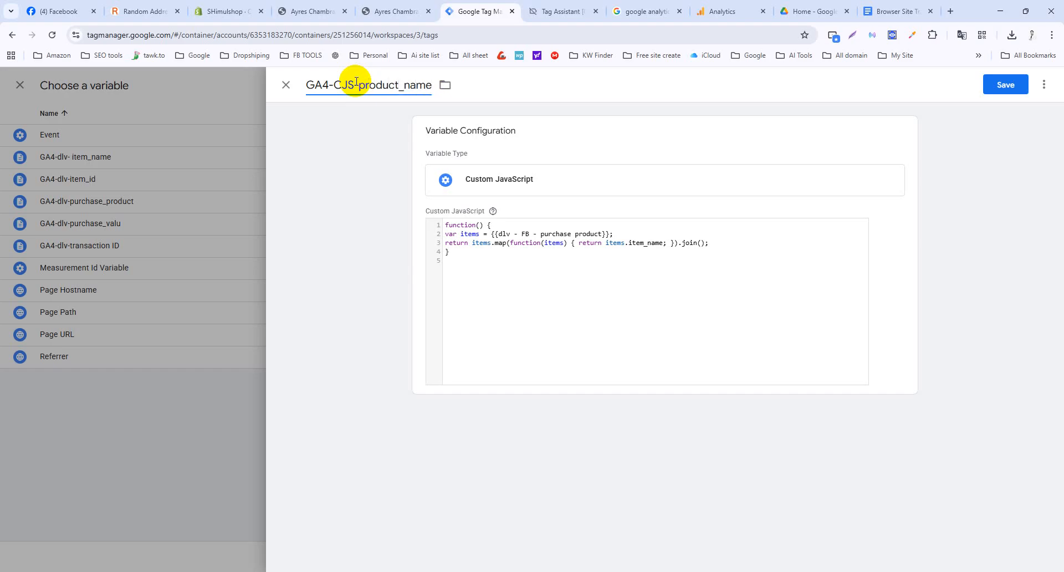
Save the GA4-CJS-product_name variable, then copy content_ids from the tracking notes.
click(1008, 84)
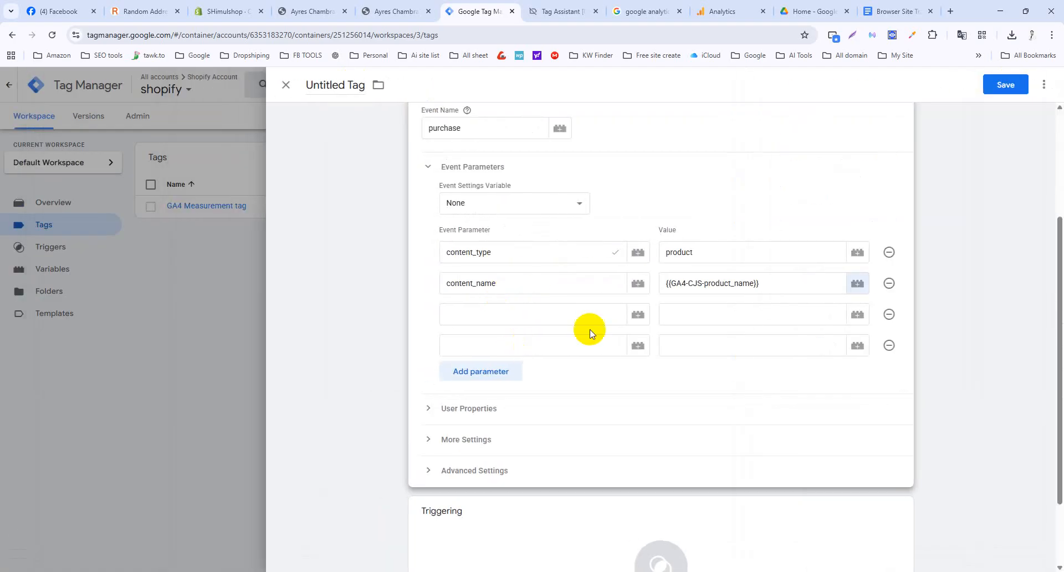
click(895, 11)
scroll(402, 326, up, 4)
scroll(400, 327, down, 8)
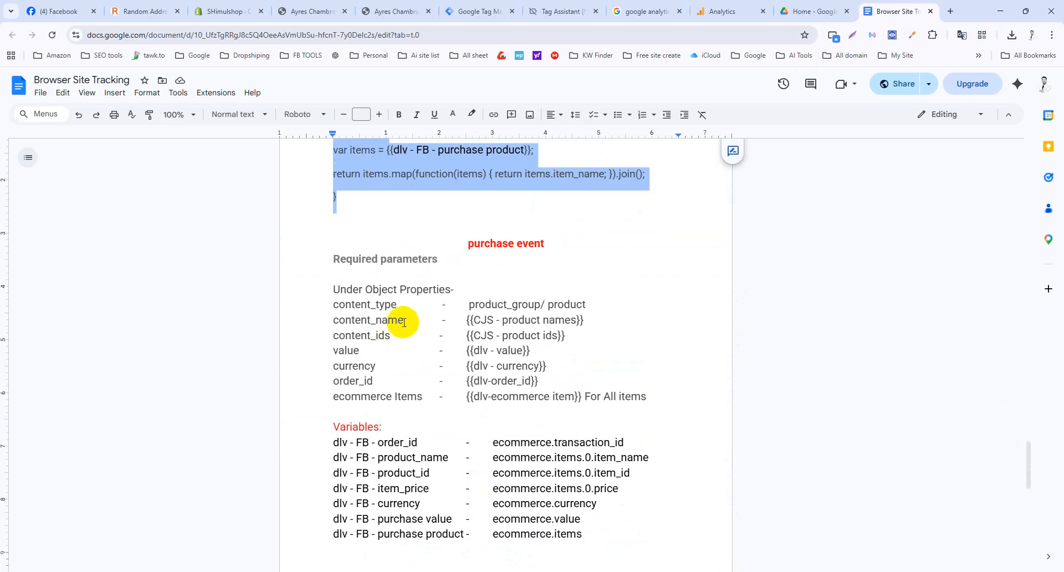
drag(388, 333, 331, 341)
key(ctrl+c)
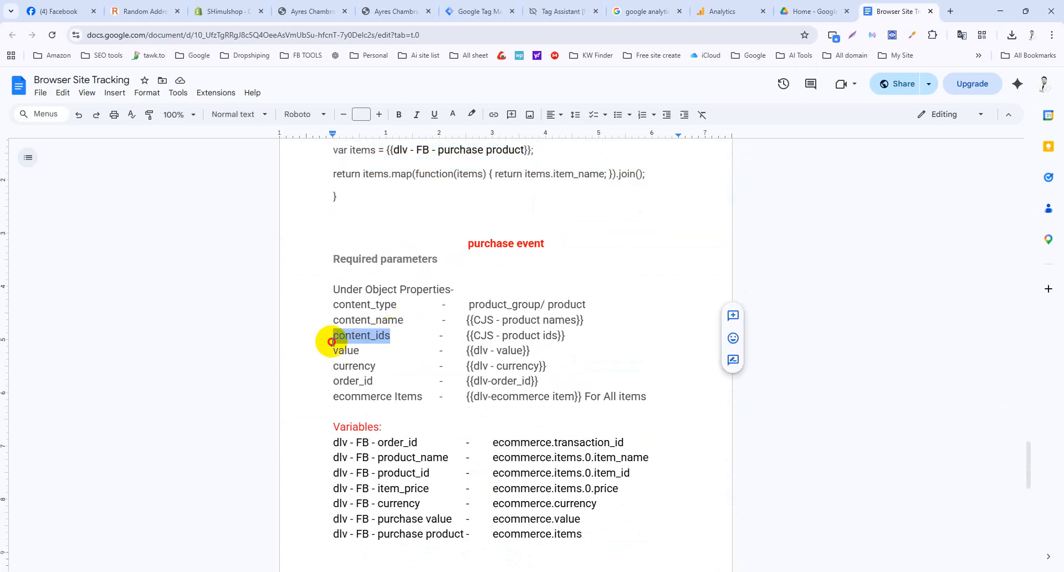
click(494, 11)
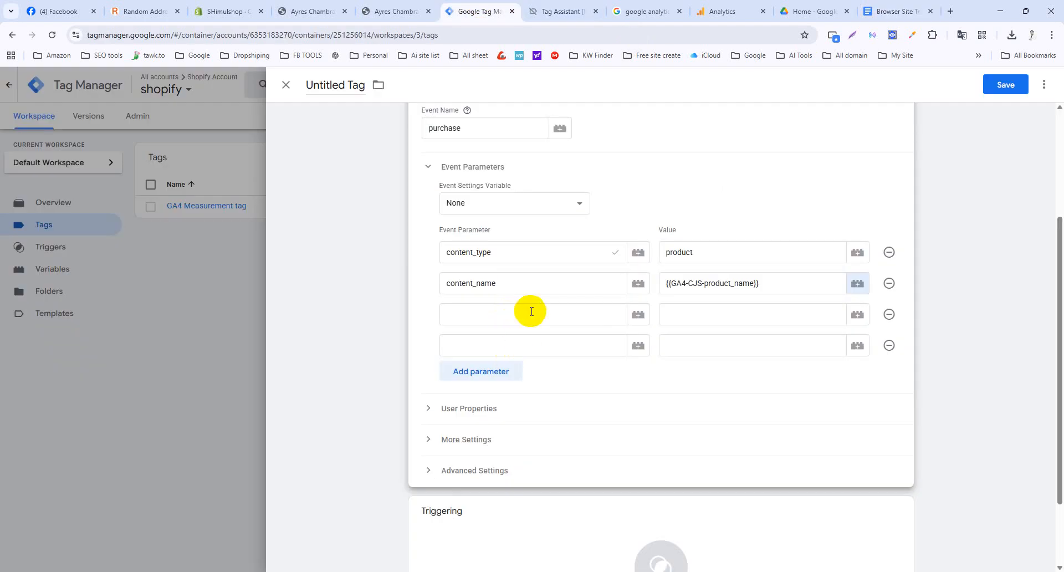
Add a content_ids parameter to the tag and copy the item_id function from the notes.
click(531, 311)
key(ctrl+v)
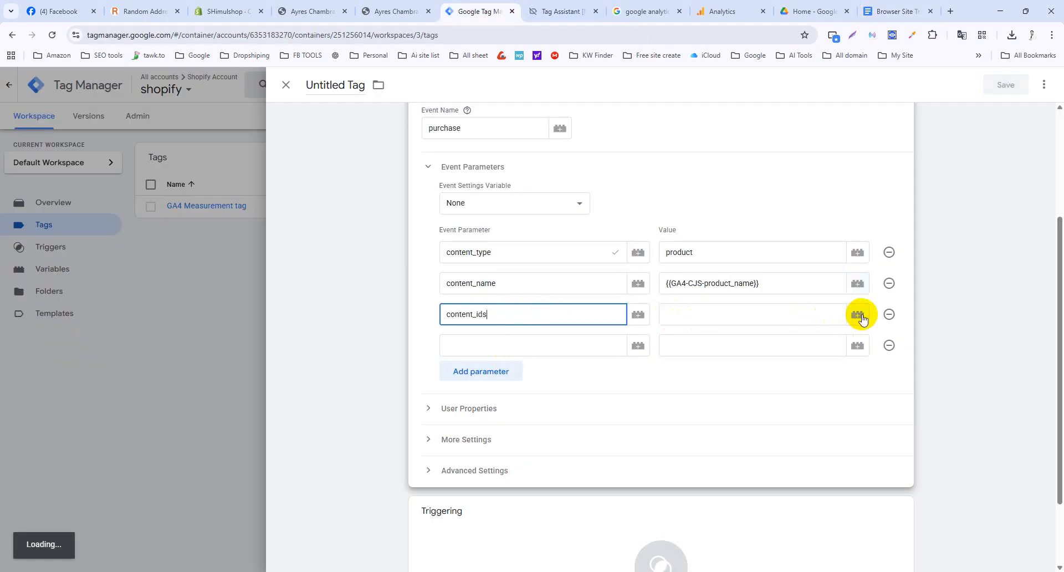
click(857, 314)
click(893, 10)
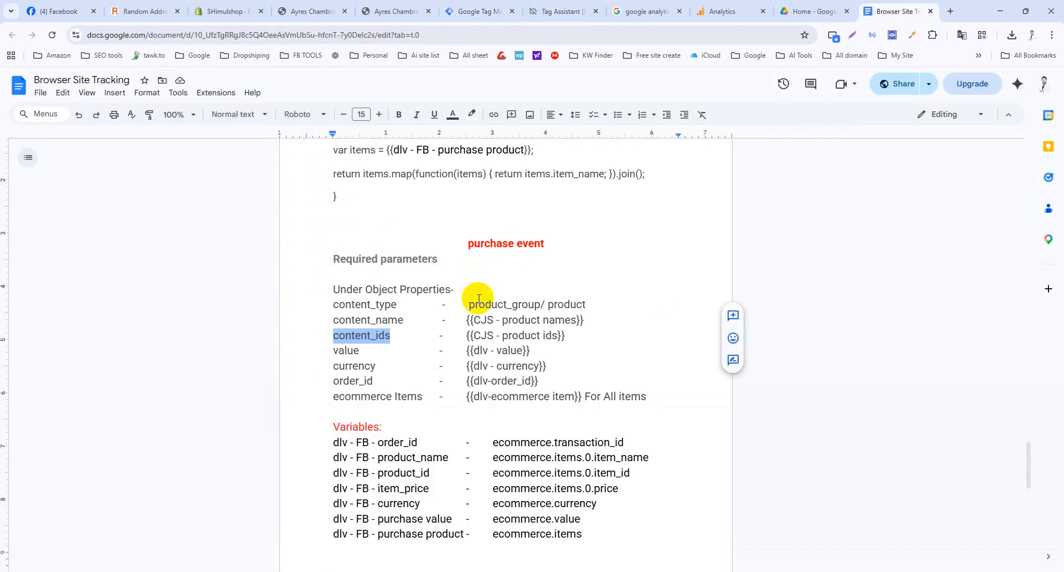
scroll(479, 299, up, 4)
scroll(479, 298, up, 3)
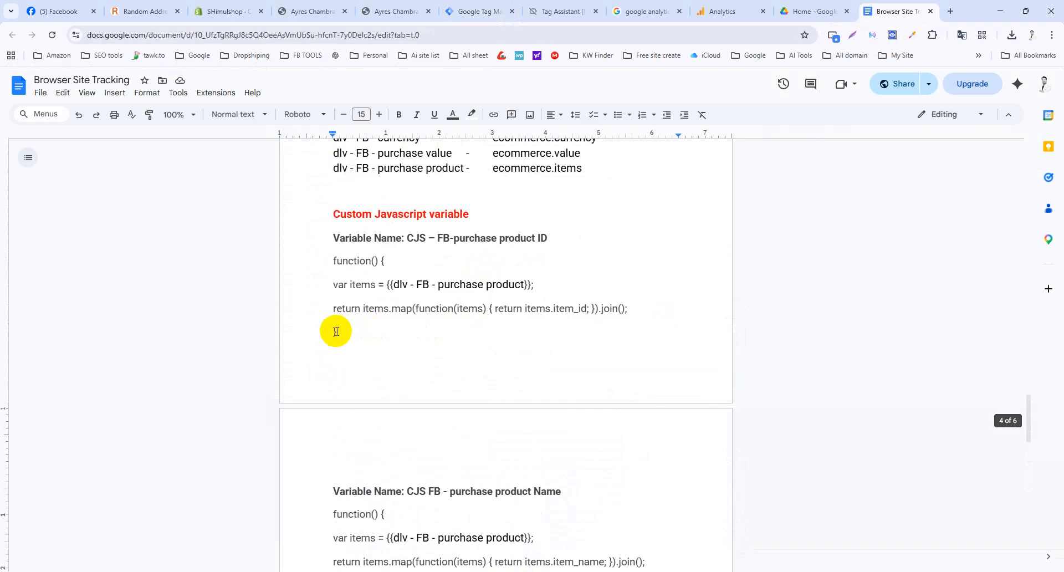
drag(336, 332, 333, 268)
key(ctrl+c)
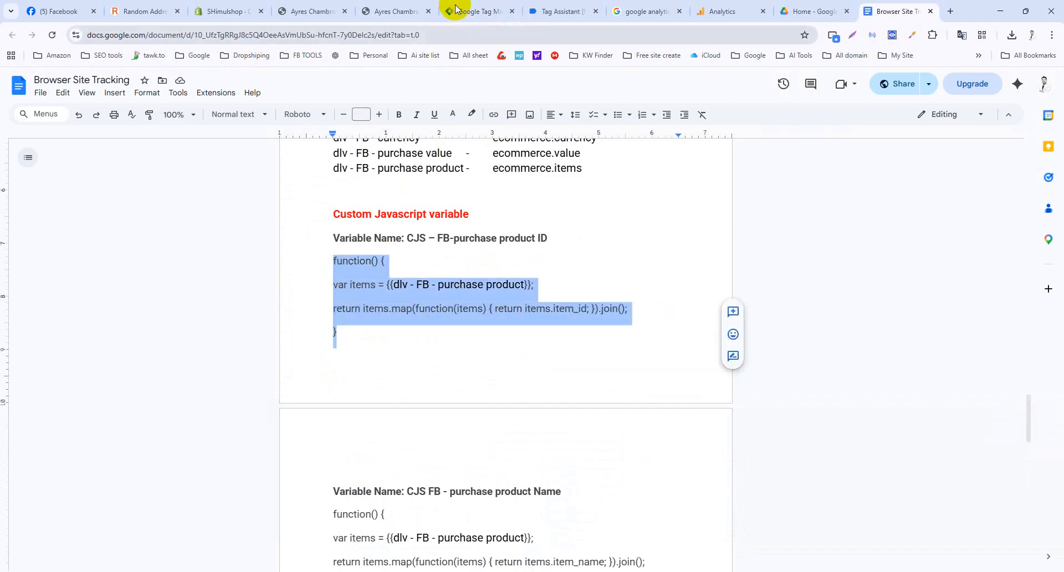
click(479, 11)
Create Custom JavaScript variable GA4-CJS-product _id with the item_id function and save it.
click(1044, 86)
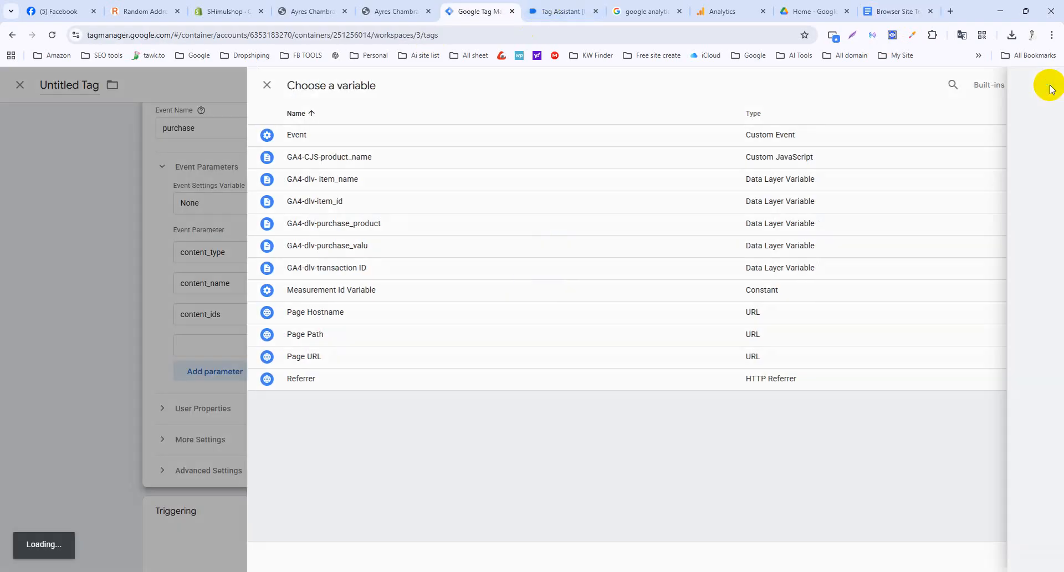
click(672, 190)
click(775, 318)
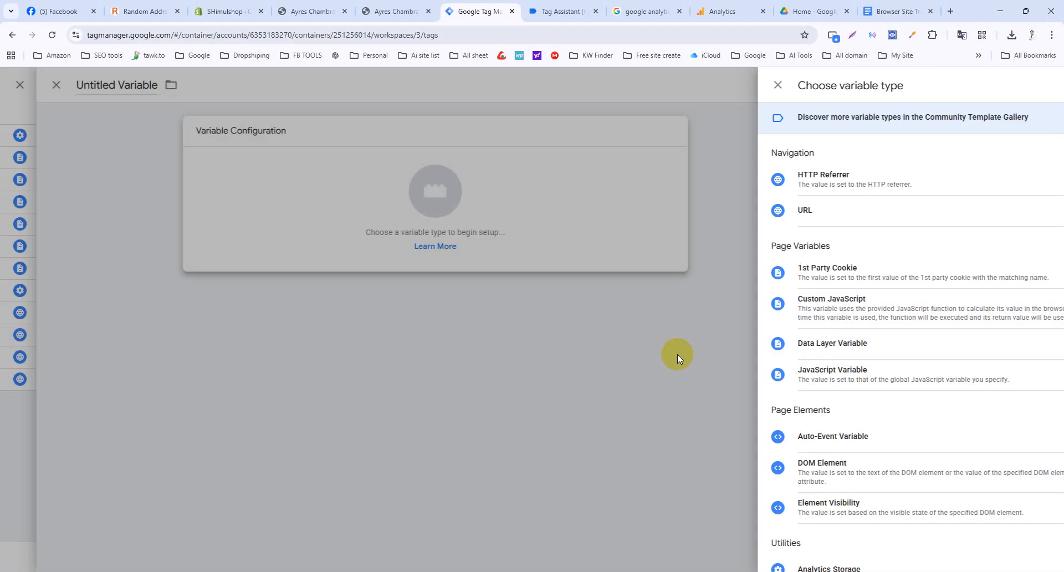
click(522, 257)
key(ctrl+v)
click(335, 86)
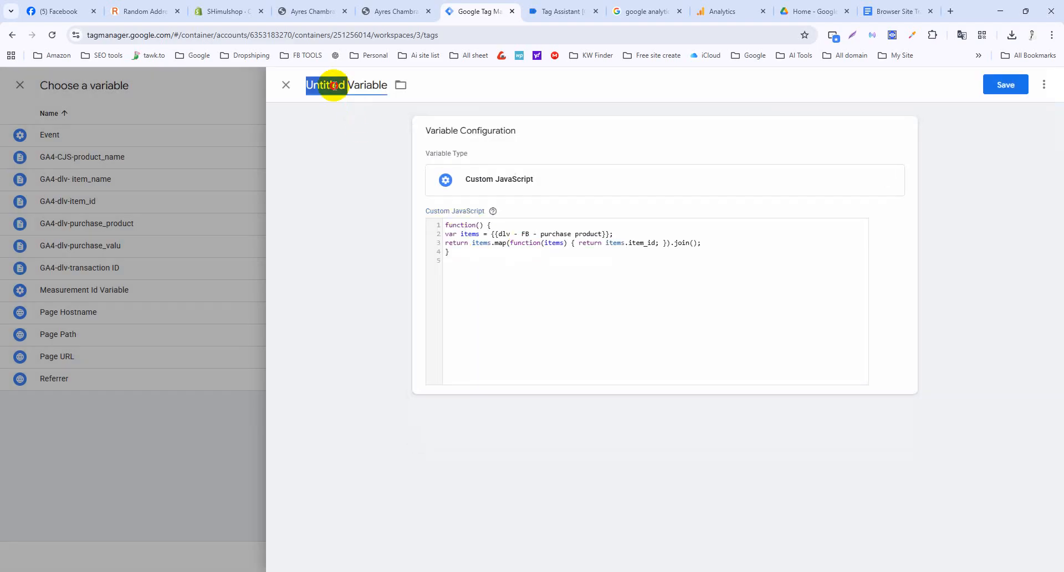
text(GA4-CJS-product _id)
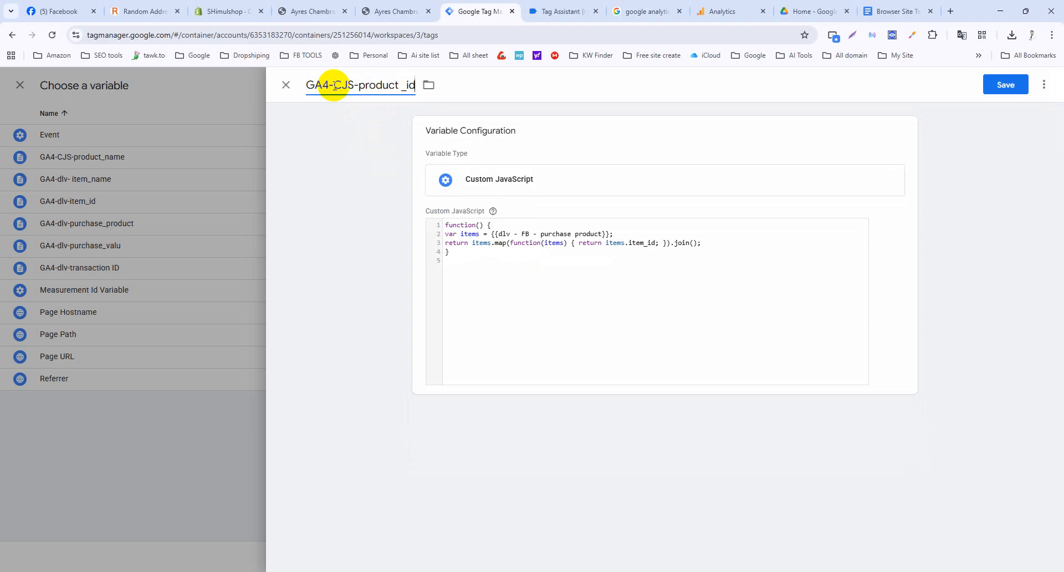
click(1004, 84)
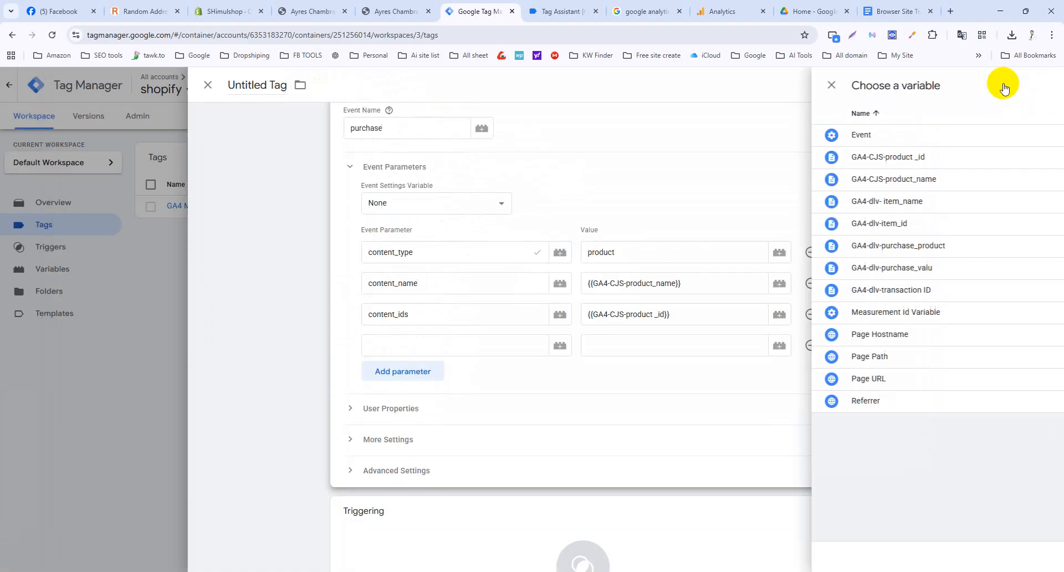
click(897, 11)
Add a value parameter set to {{GA4-dlv-purchase_valu}}.
scroll(507, 326, down, 7)
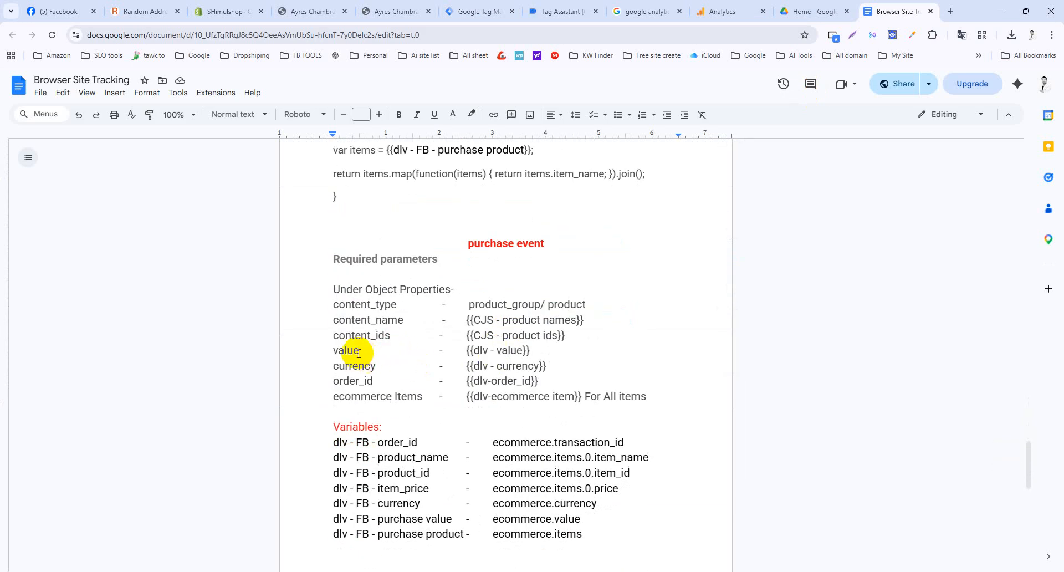
drag(359, 353, 336, 353)
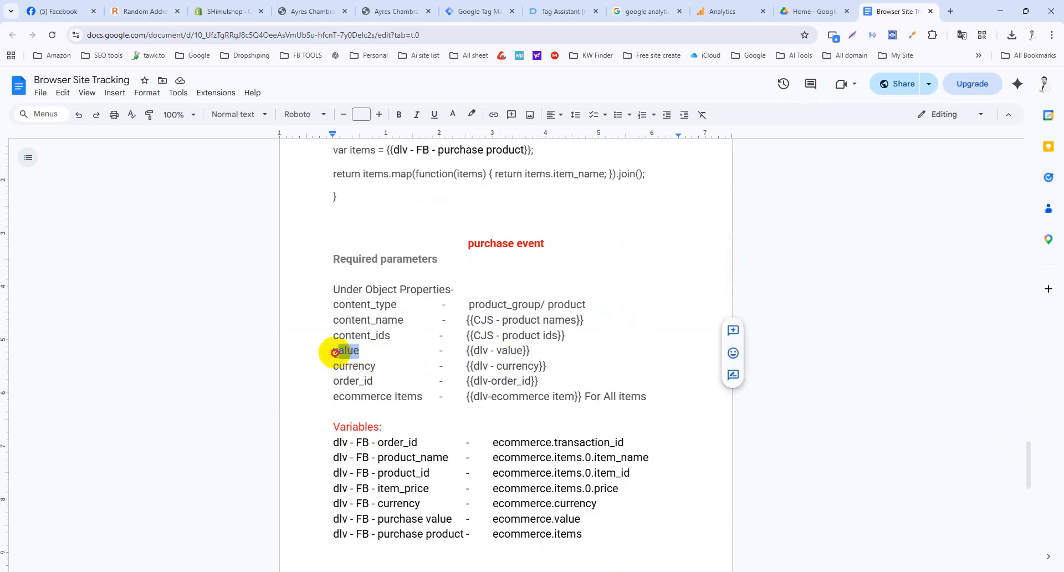
click(490, 12)
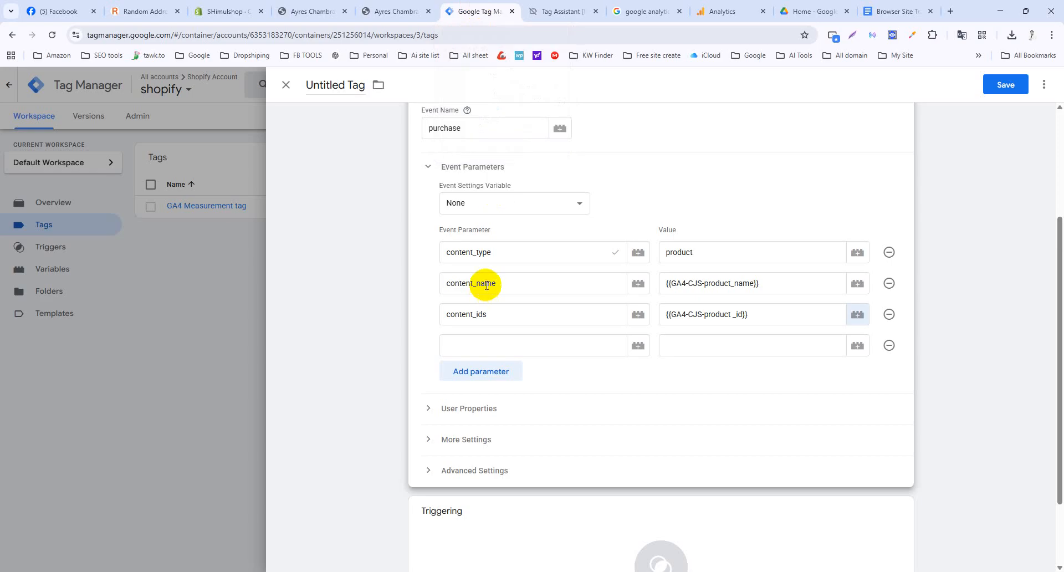
click(483, 349)
text(value)
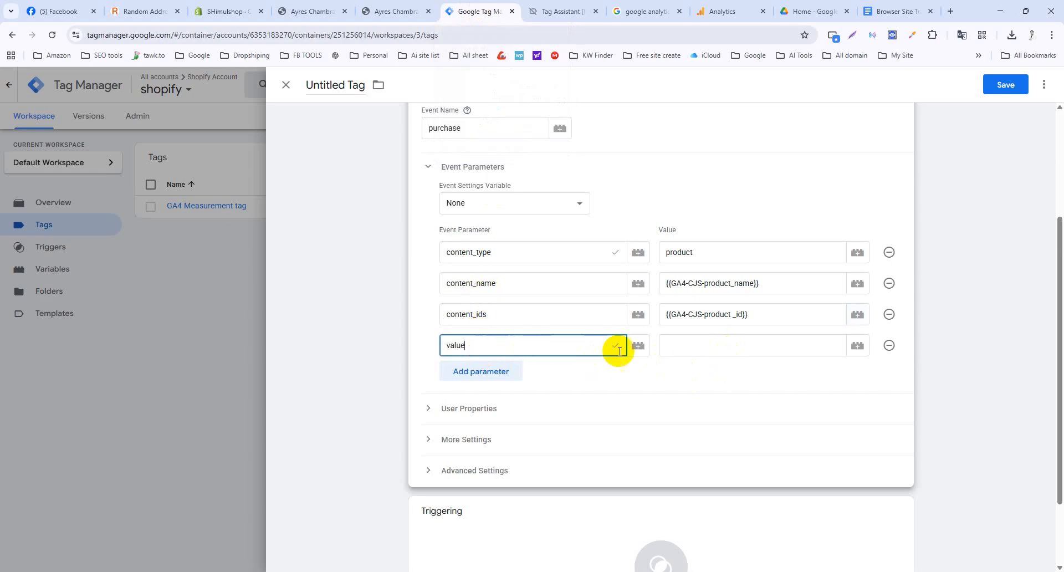
click(689, 348)
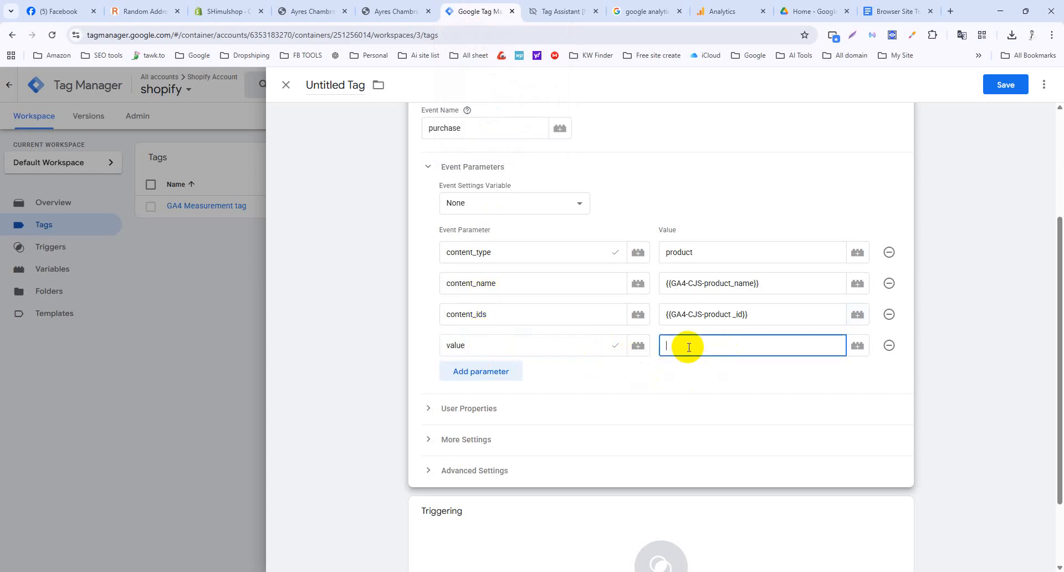
text({{)
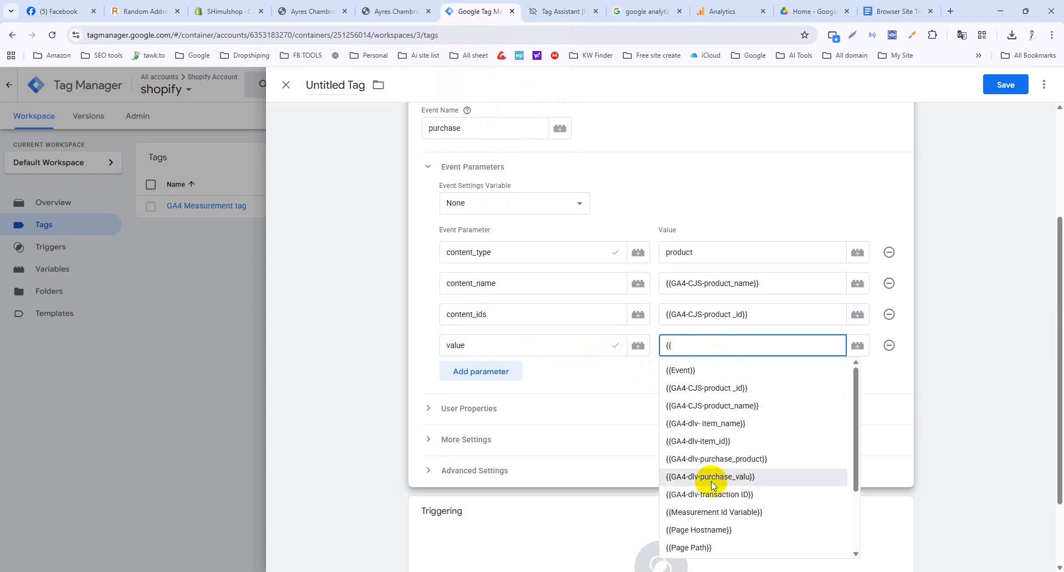
click(711, 477)
Add a currency parameter and bring up the variable list for its value.
click(501, 376)
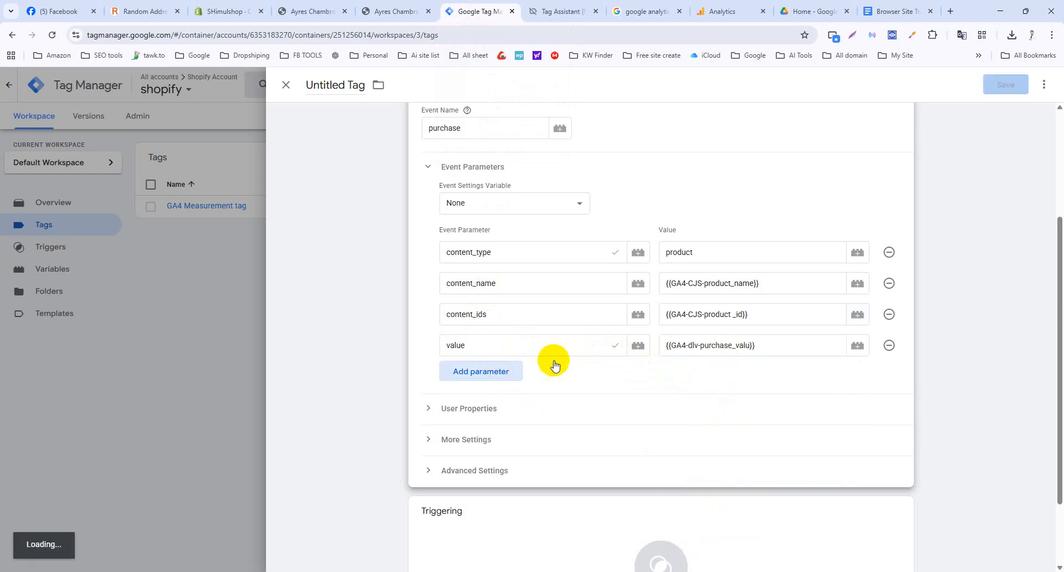
click(883, 11)
drag(375, 366, 337, 367)
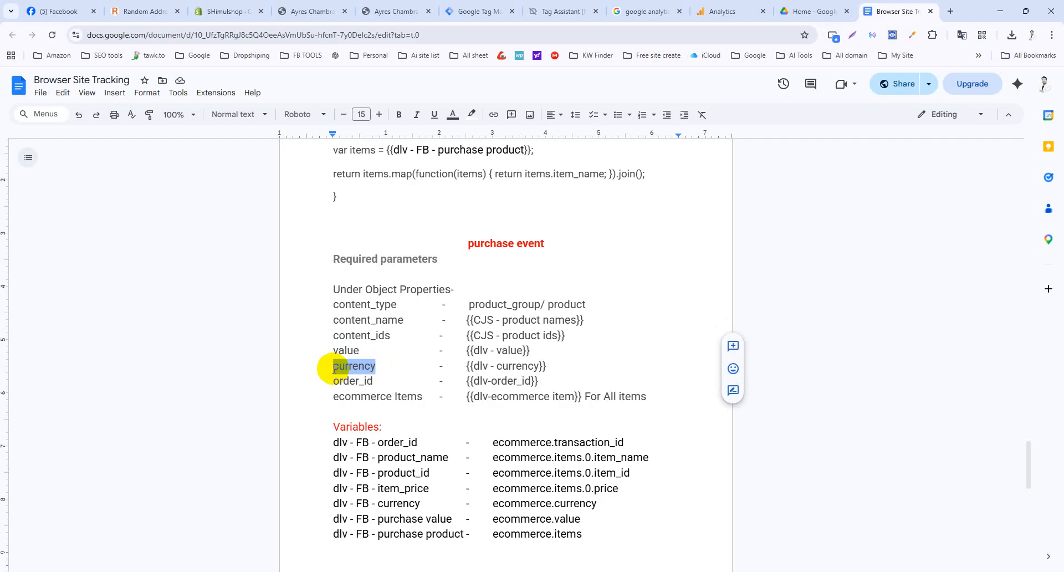
click(453, 10)
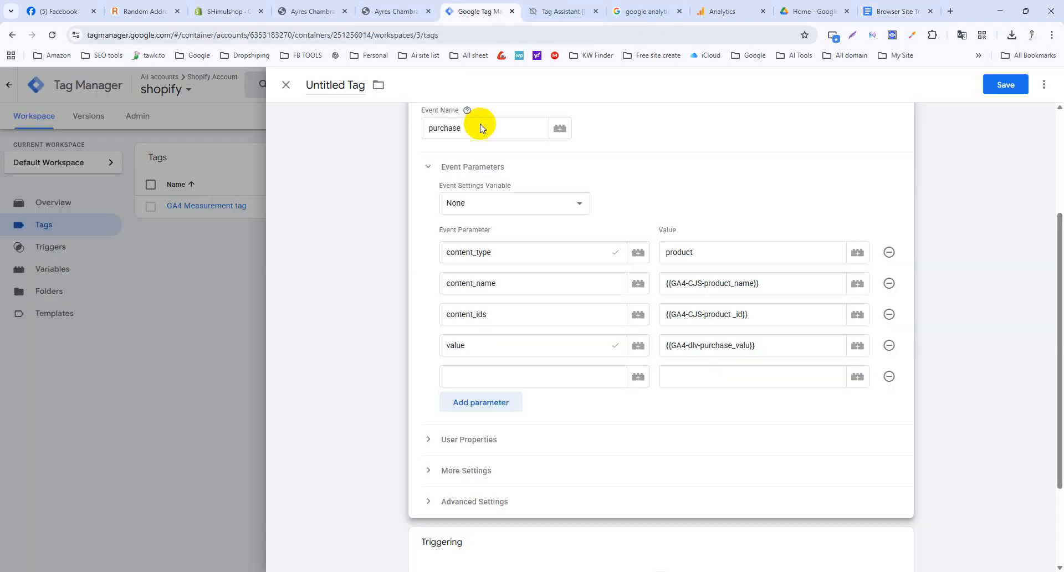
click(580, 378)
text(currency)
click(672, 382)
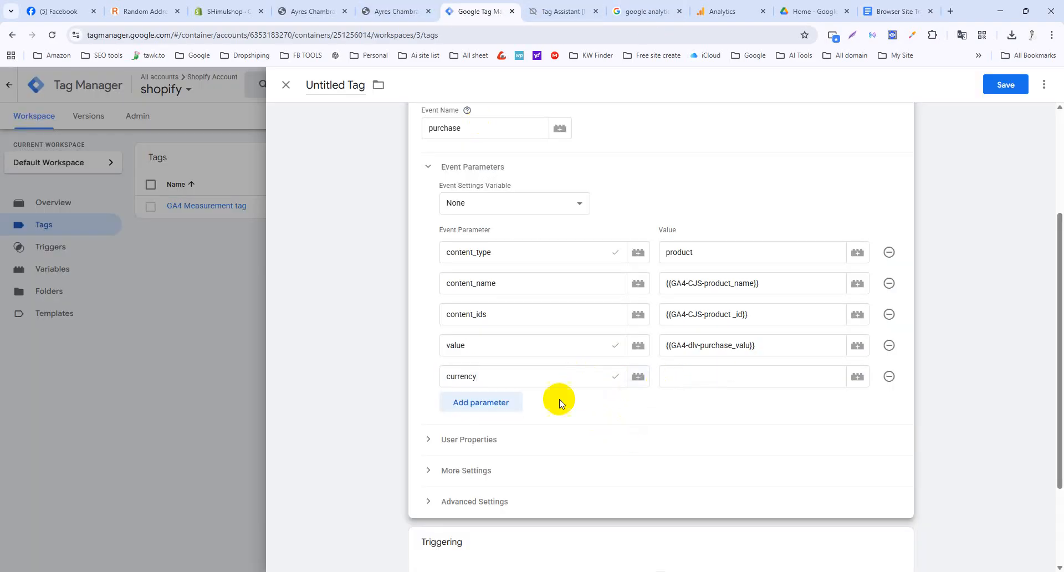
click(687, 374)
text({{)
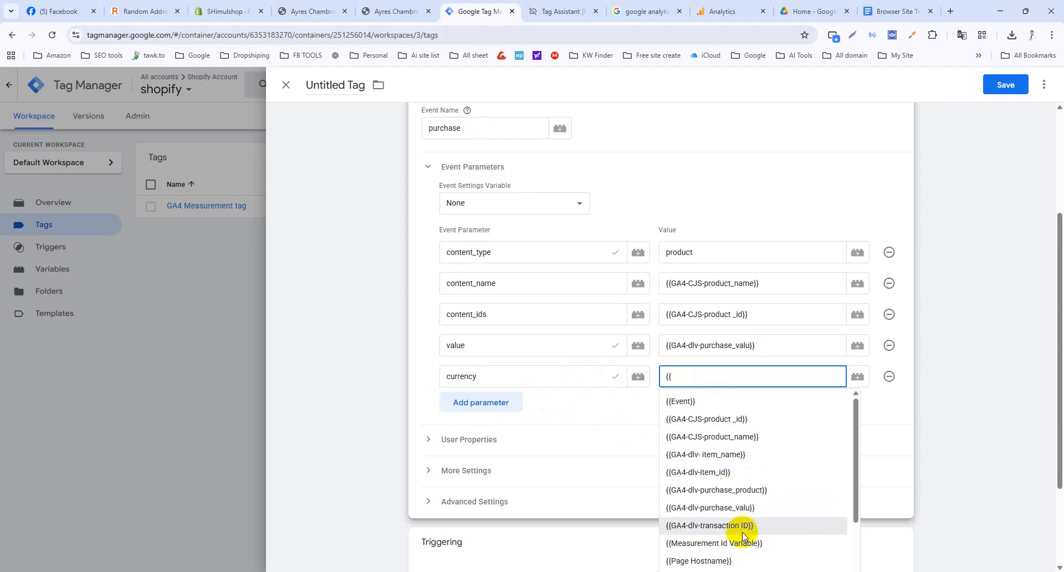
scroll(755, 530, down, 2)
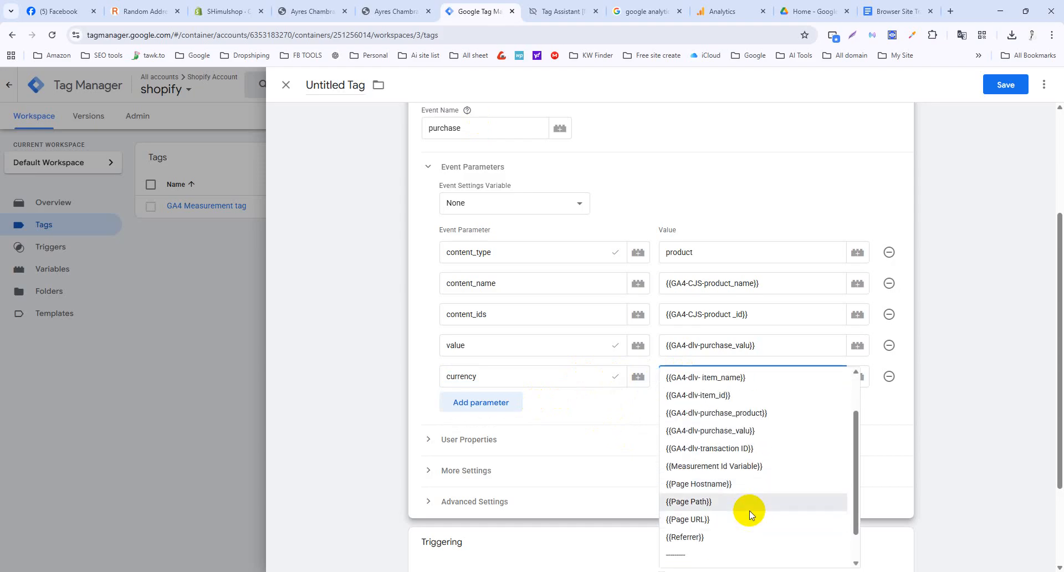
scroll(739, 480, up, 1)
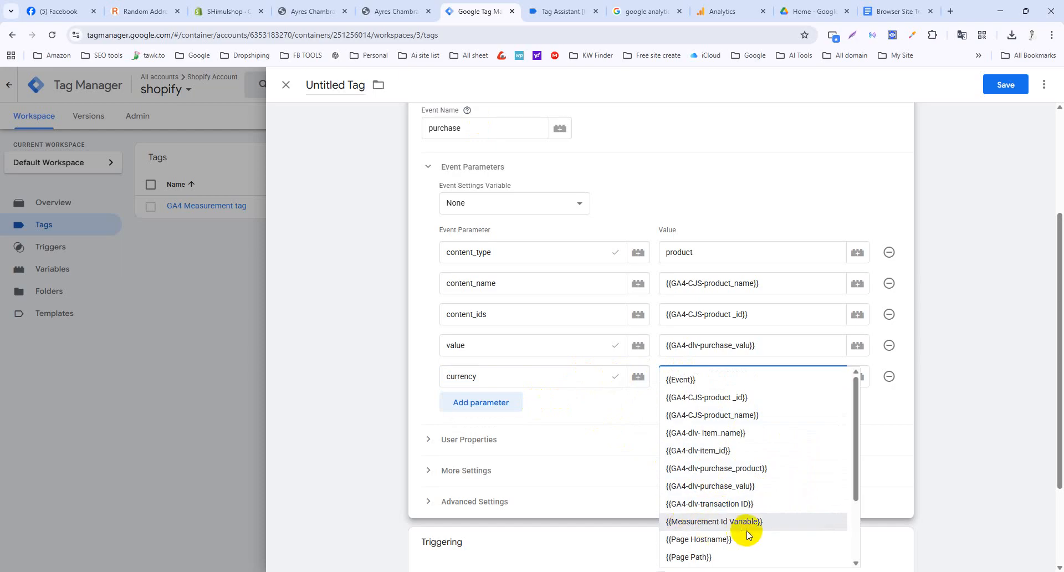
scroll(746, 533, down, 1)
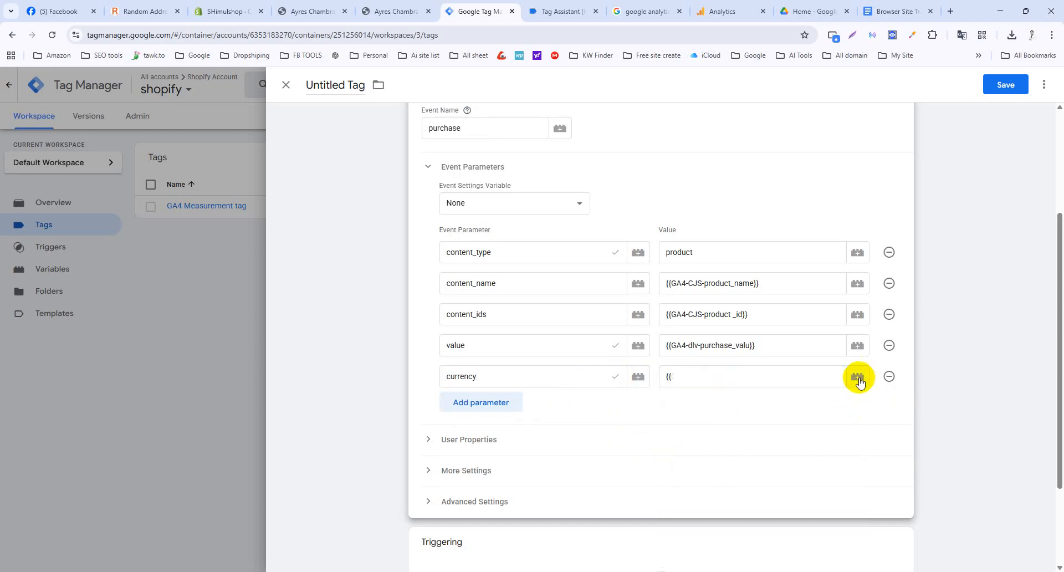
click(858, 376)
Copy the ecommerce.currency data layer path from the tracking notes.
click(871, 8)
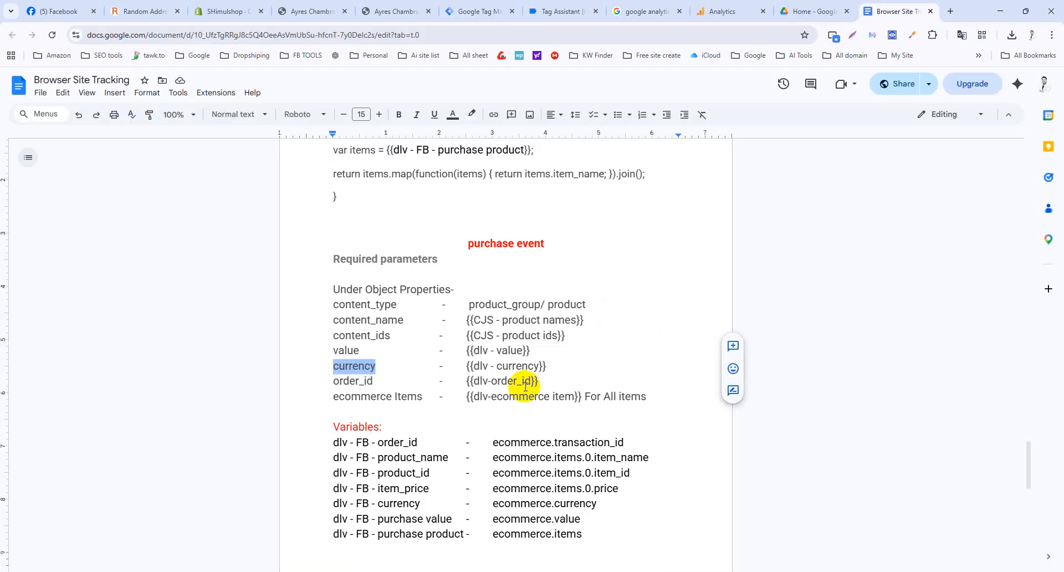
scroll(405, 438, down, 1)
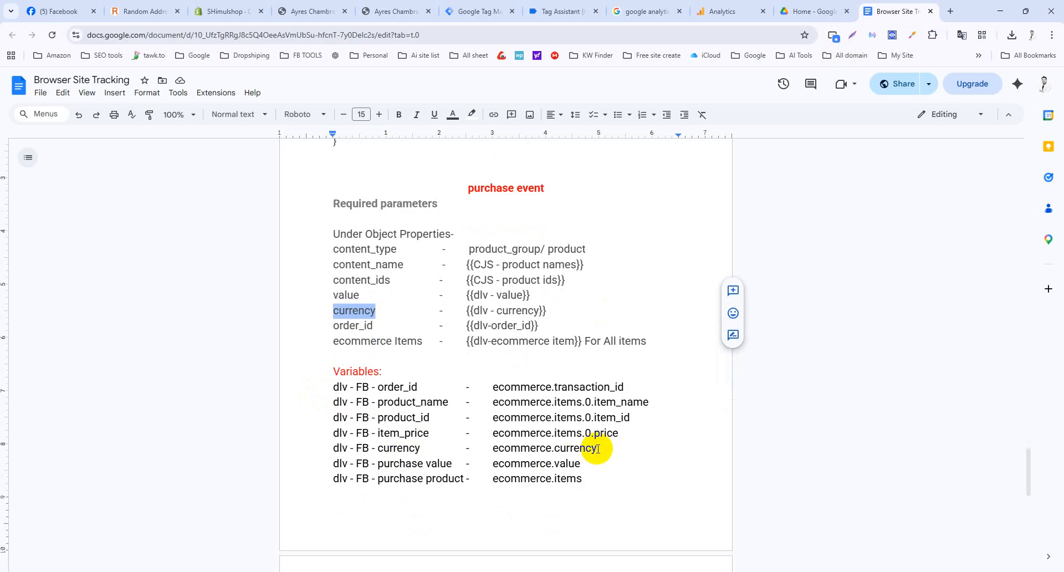
drag(596, 448, 503, 449)
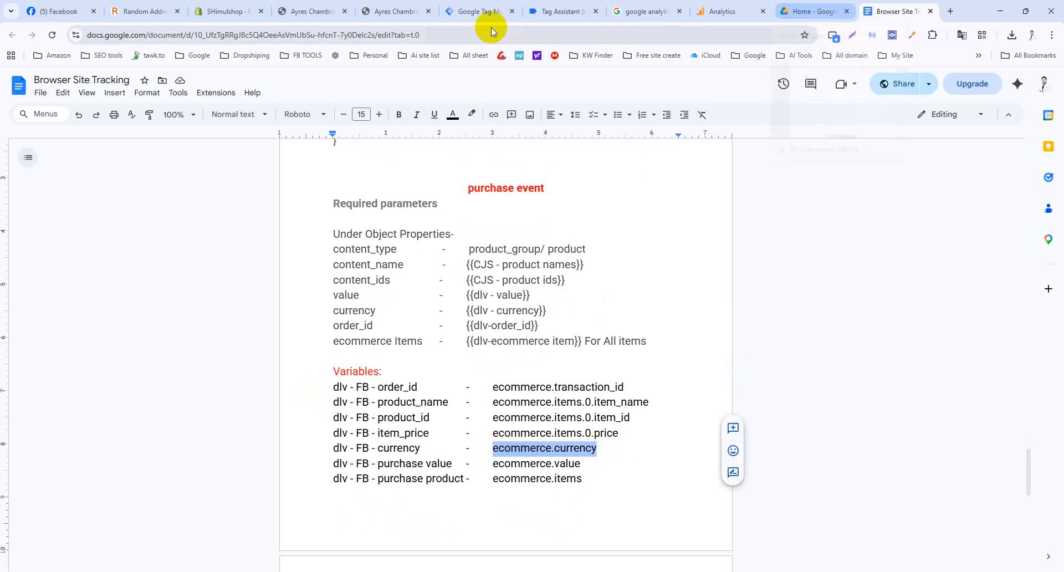
click(488, 13)
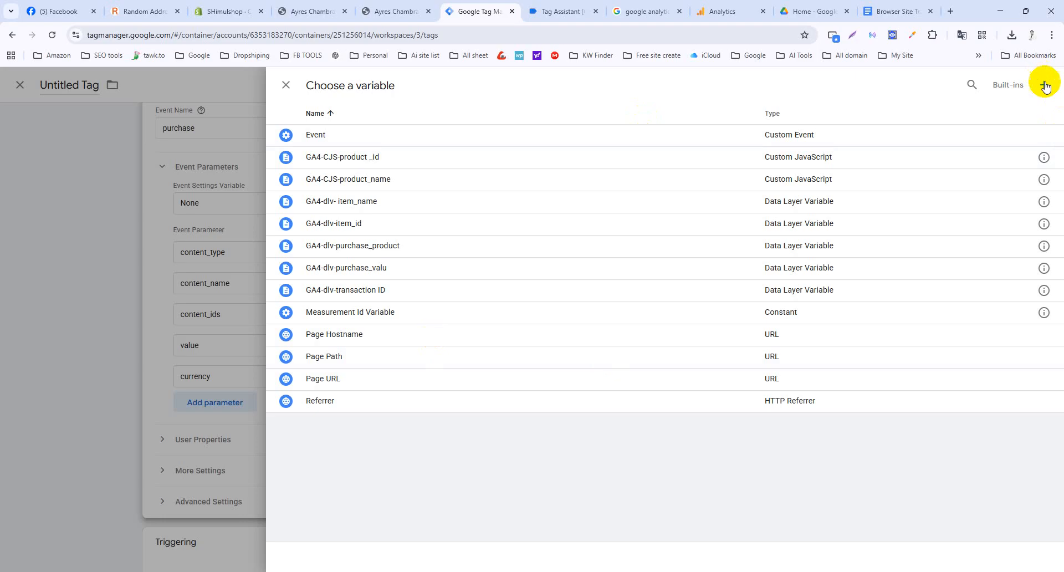
Create Data Layer Variable GA4-dlv-currency reading ecommerce.currency and use it as currency's value.
click(1046, 87)
click(643, 268)
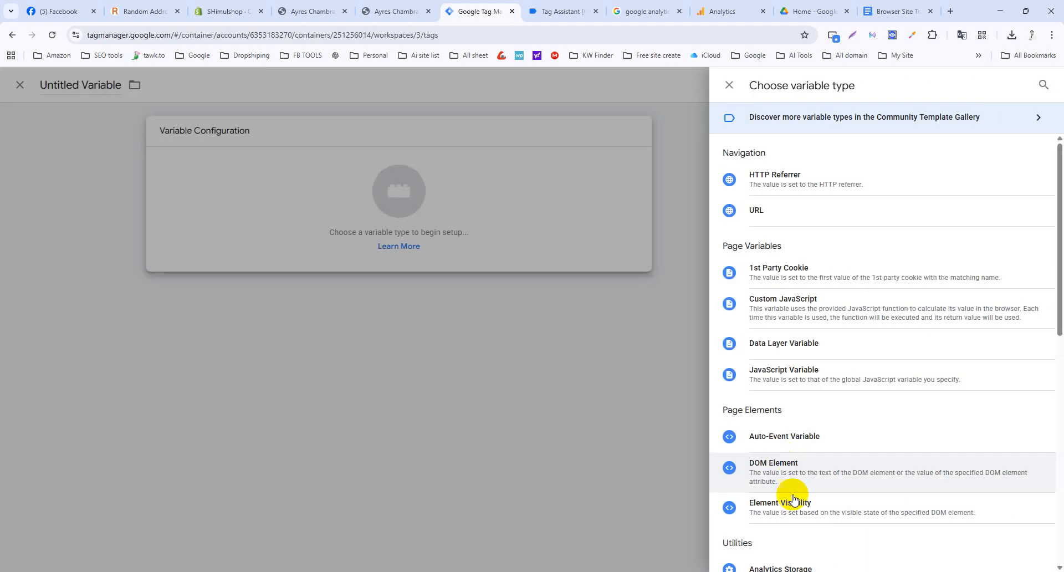
scroll(793, 498, down, 2)
scroll(776, 311, up, 2)
click(778, 344)
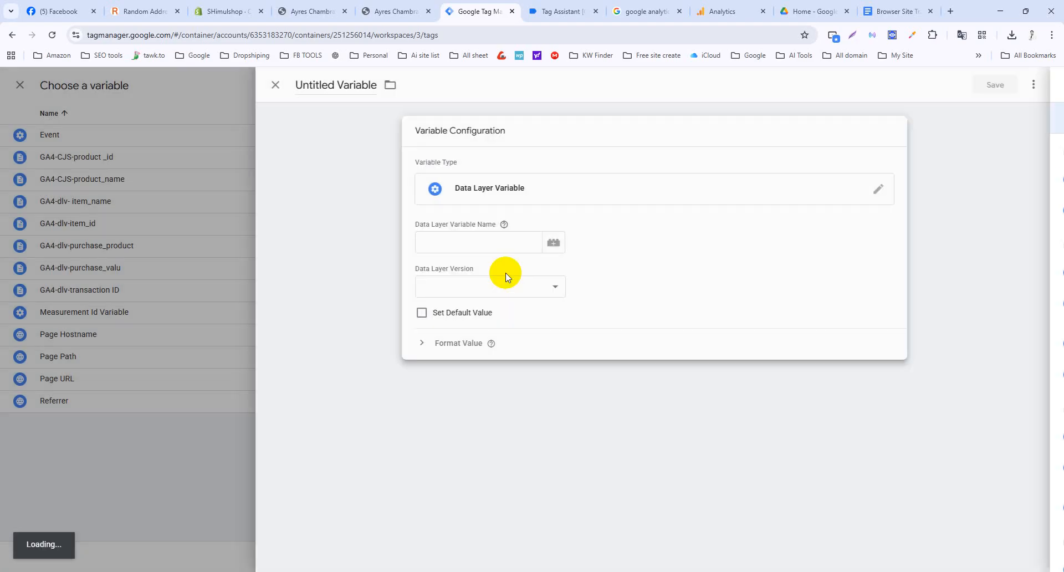
click(502, 242)
text(ecommerce.currency)
click(326, 84)
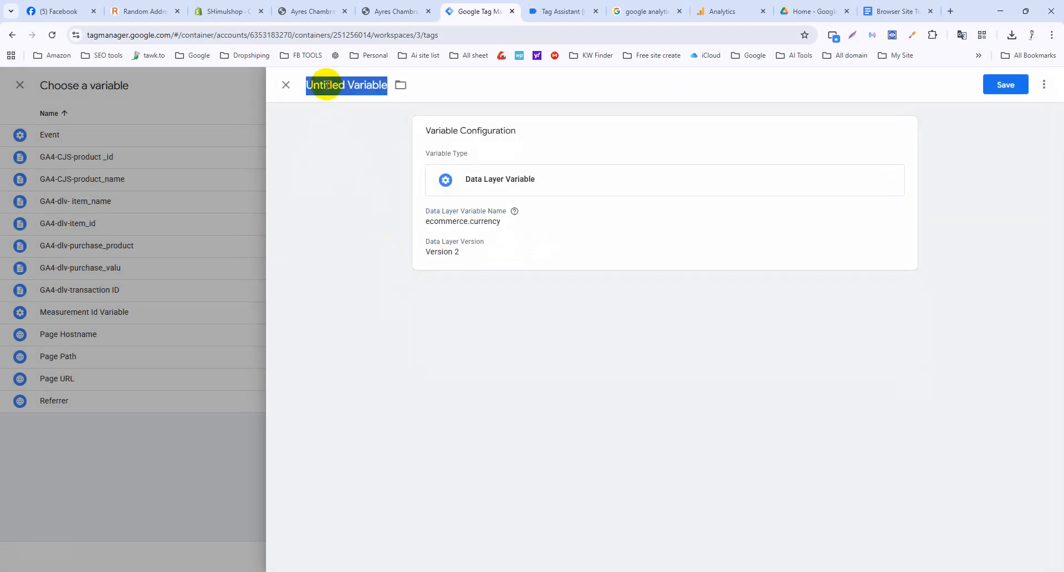
text(GA4-dlv-currency)
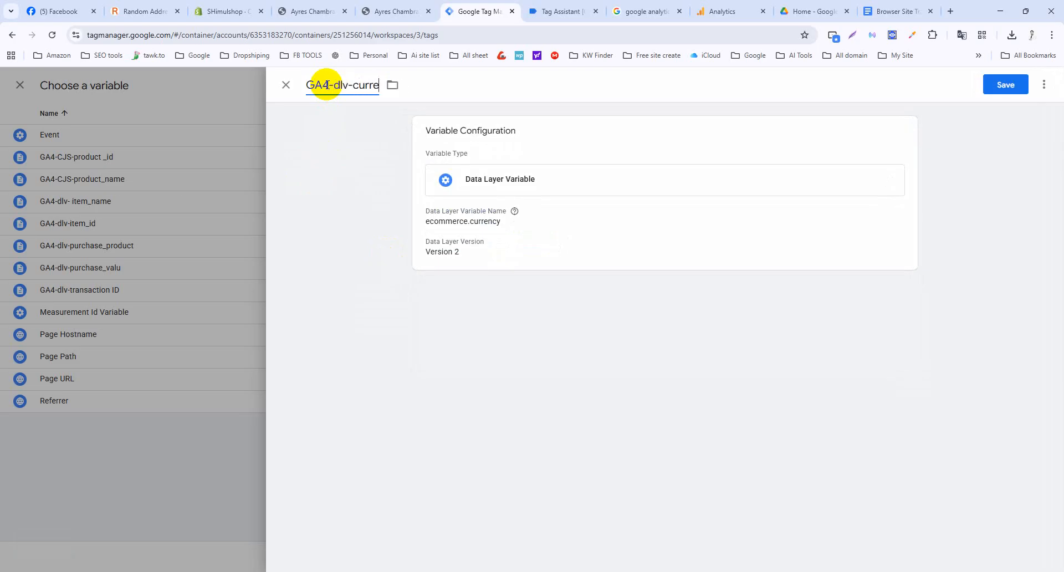
click(1000, 86)
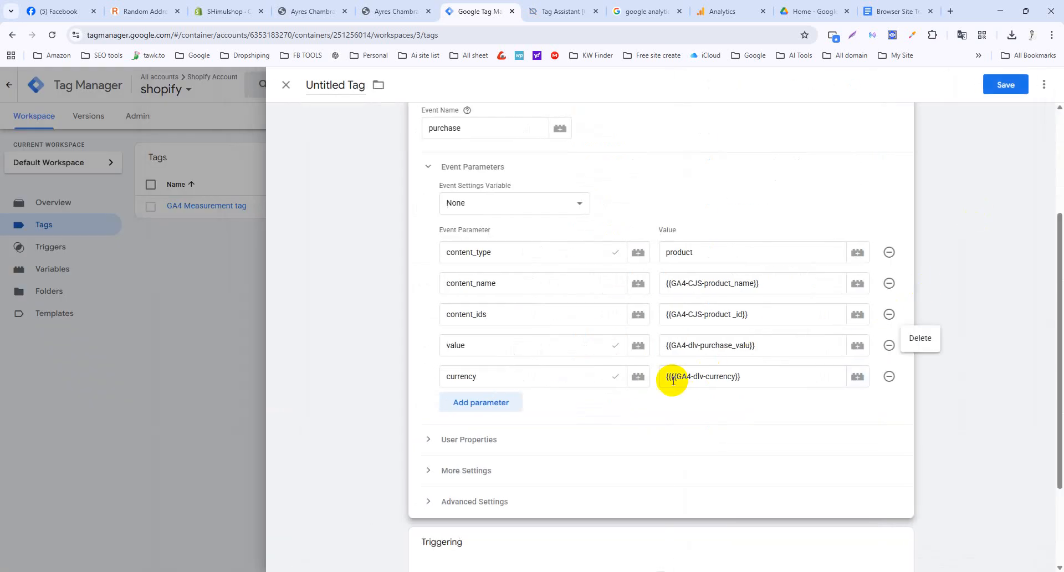
click(671, 378)
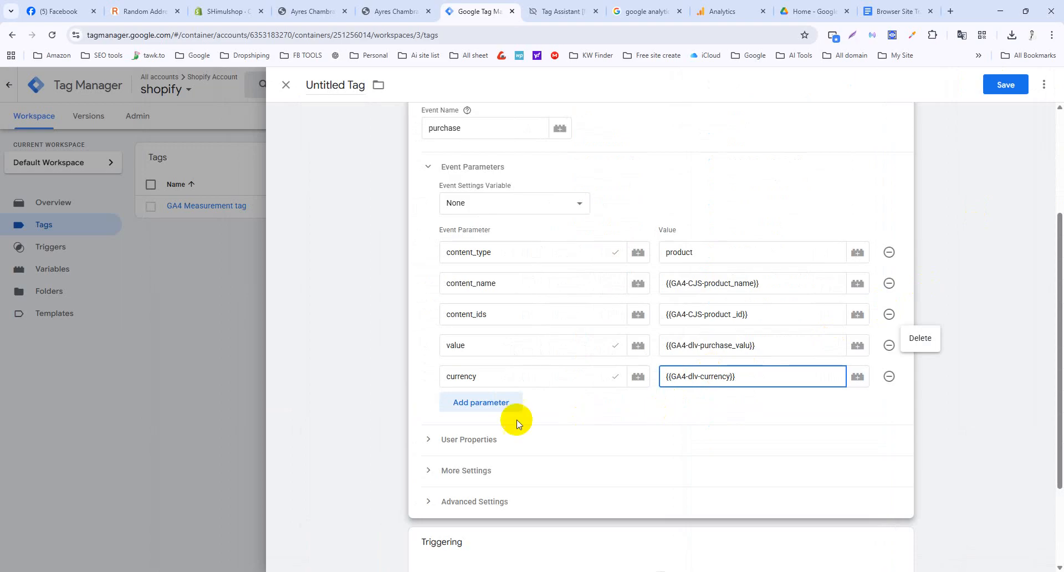
Add an order_id parameter valued {{GA4-dlv-transaction ID}}.
click(892, 11)
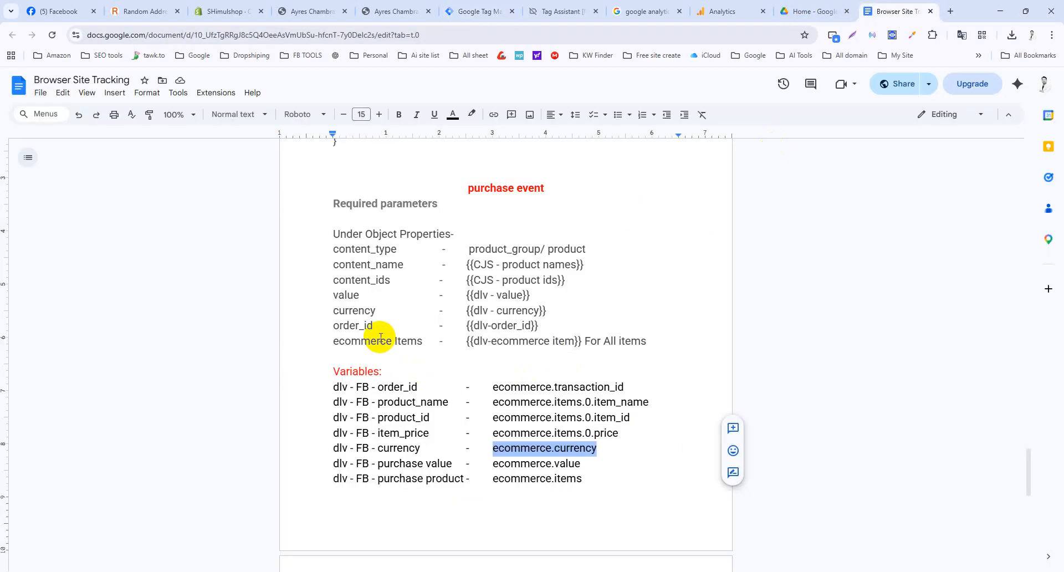
drag(374, 325, 332, 326)
key(ctrl+c)
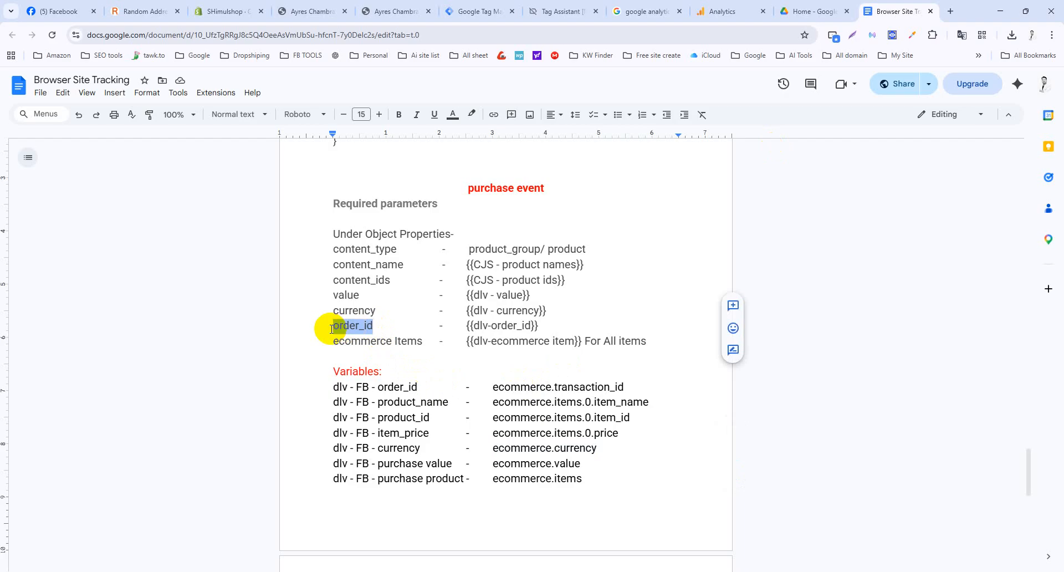
click(483, 7)
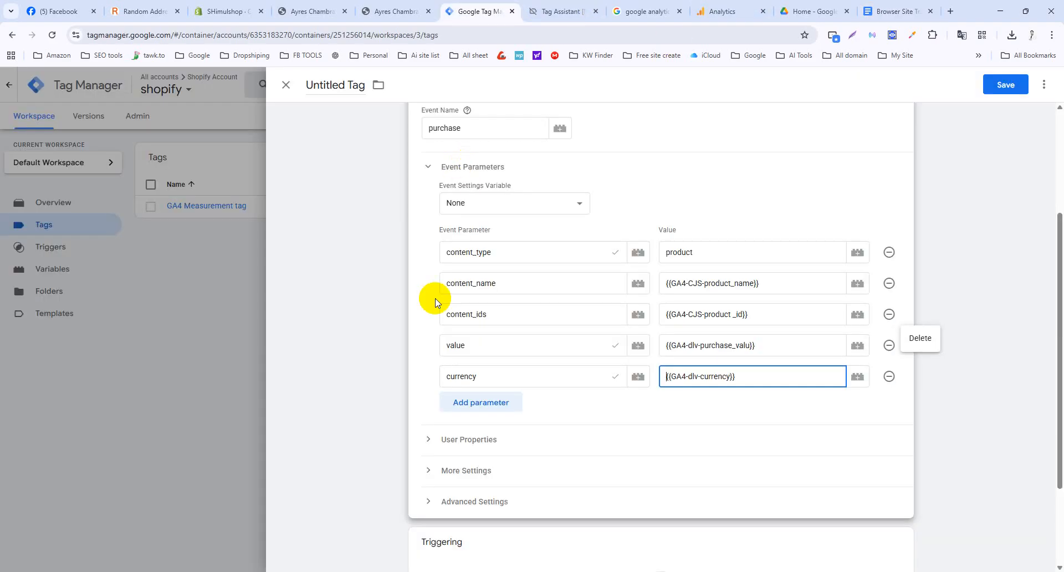
click(487, 400)
key(ctrl+v)
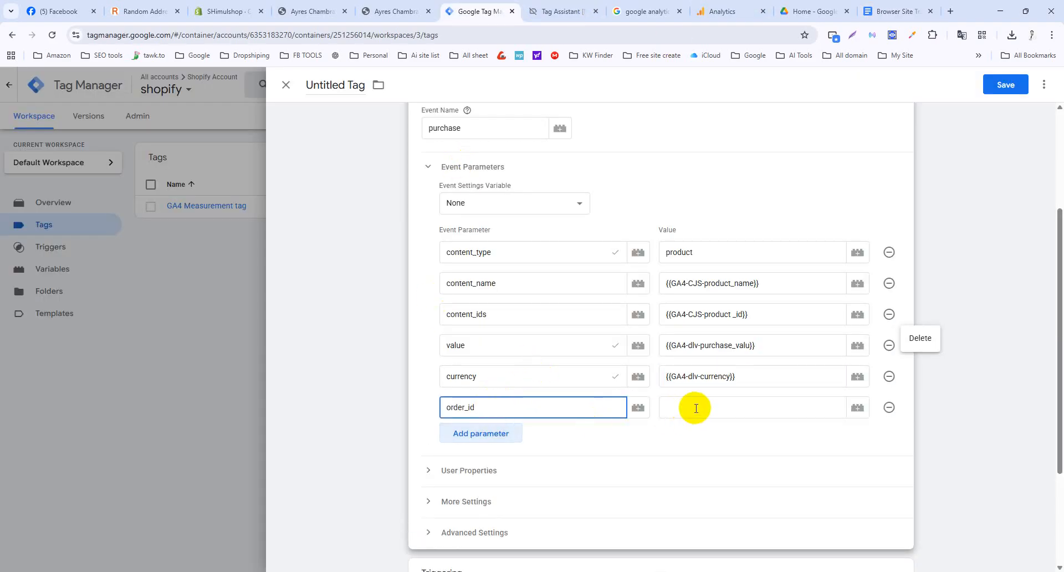
click(697, 408)
text({{)
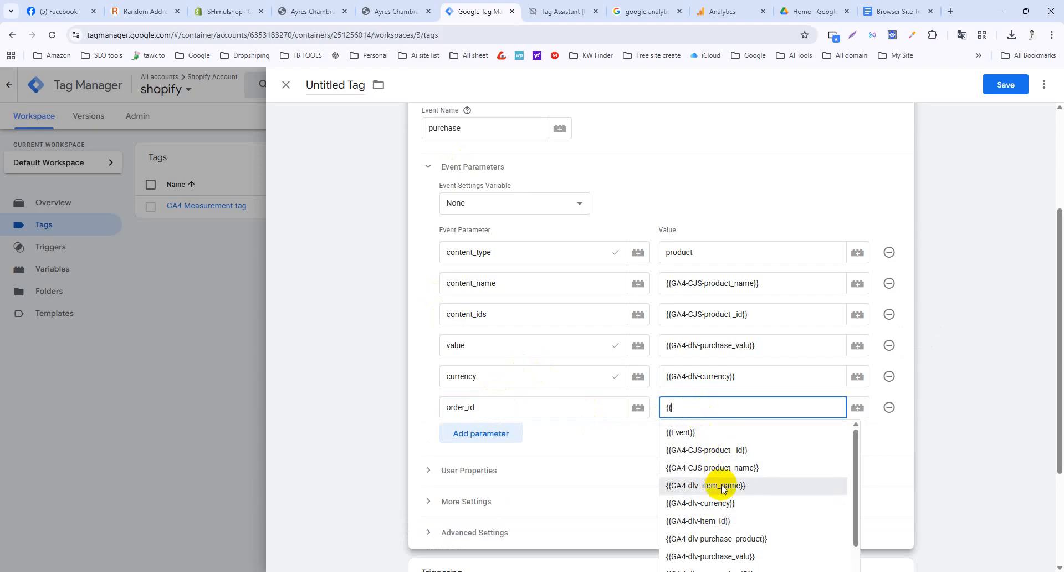
scroll(720, 514, down, 2)
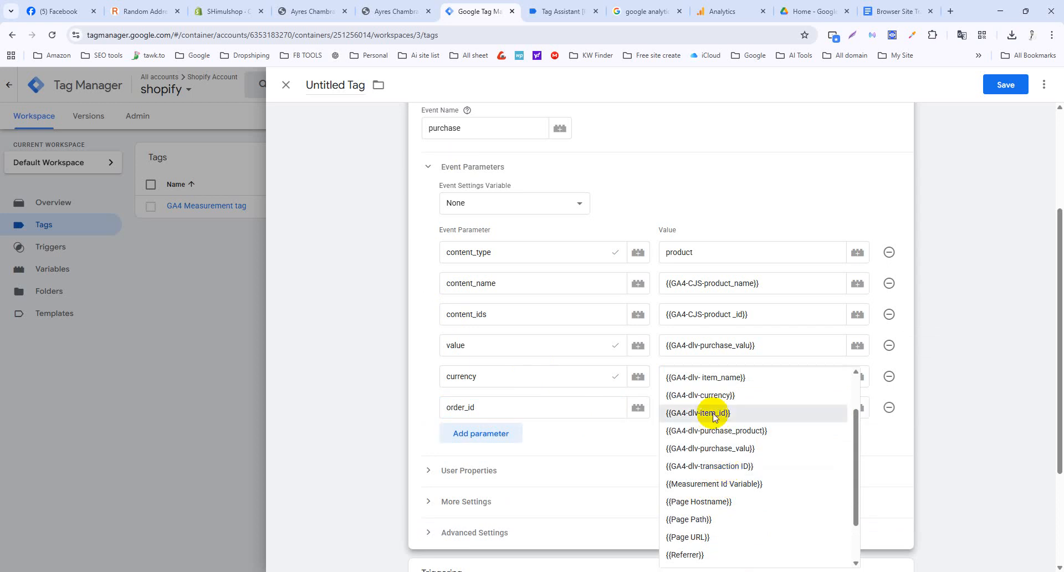
click(723, 469)
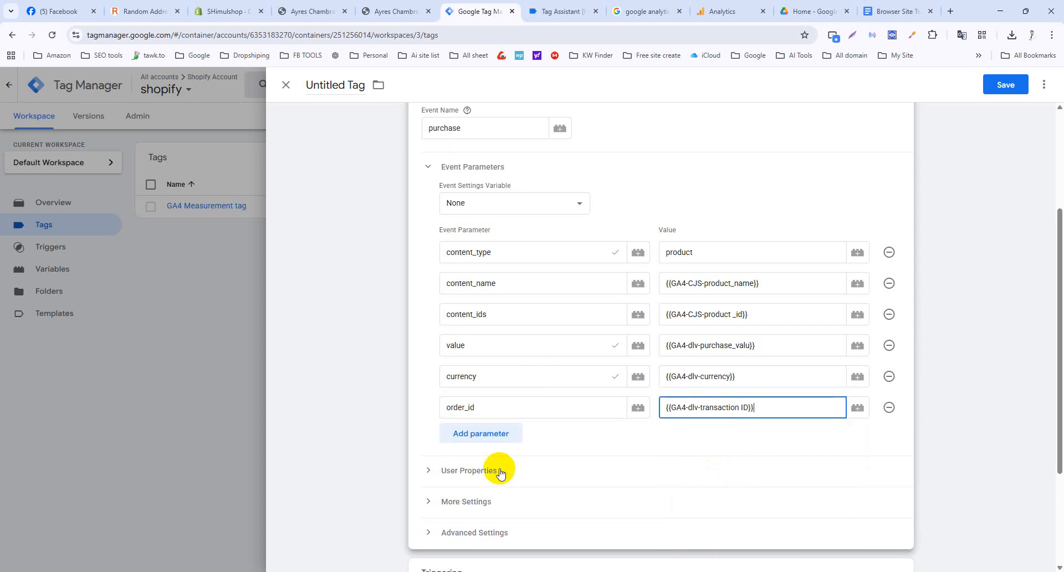
Add an ecommerce Items parameter valued {{GA4-dlv-purchase_product}}.
click(496, 433)
click(898, 11)
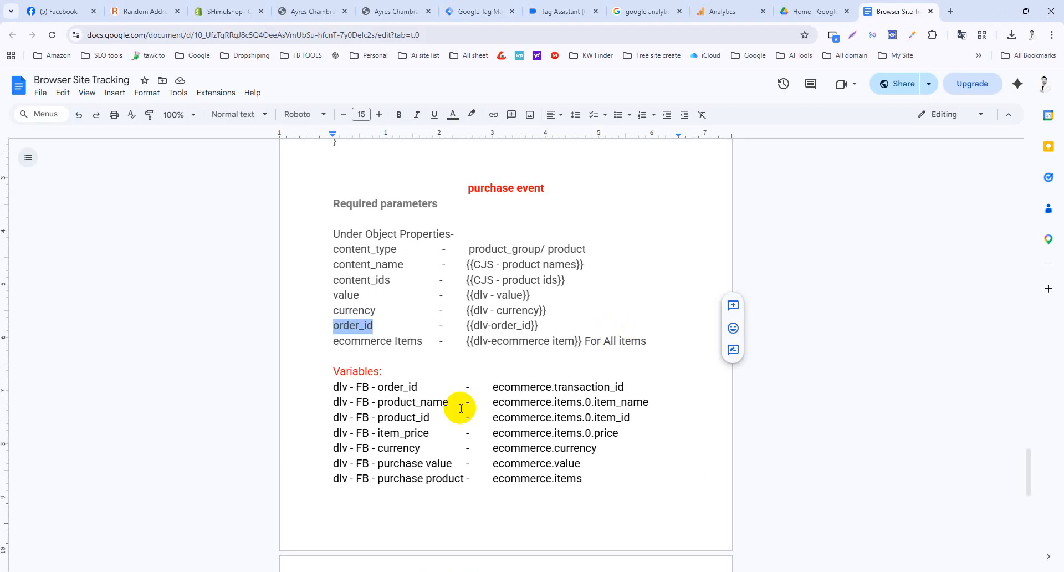
drag(423, 342, 322, 343)
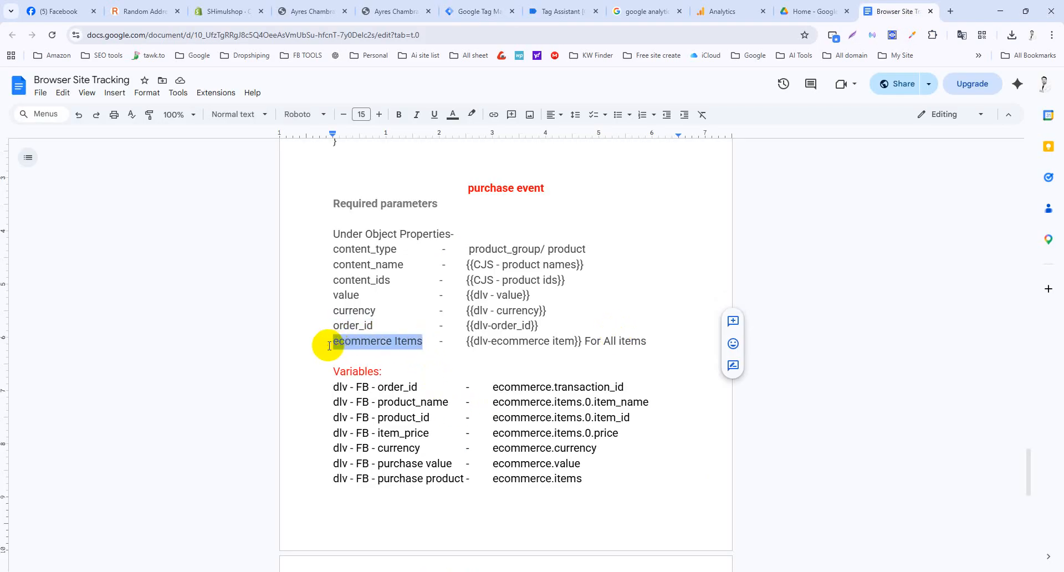
key(ctrl+c)
click(475, 8)
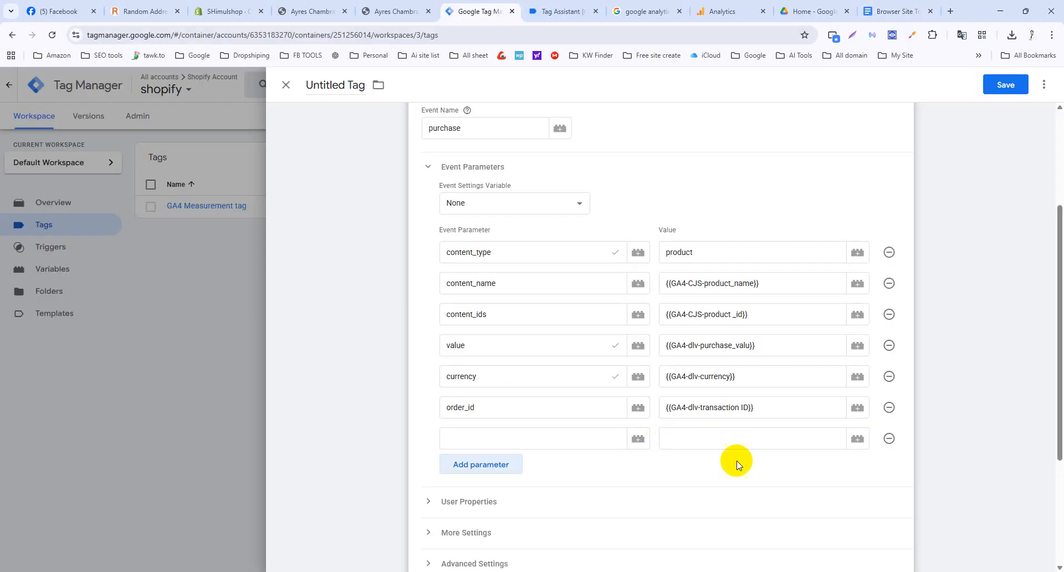
click(571, 431)
key(ctrl+v)
click(901, 6)
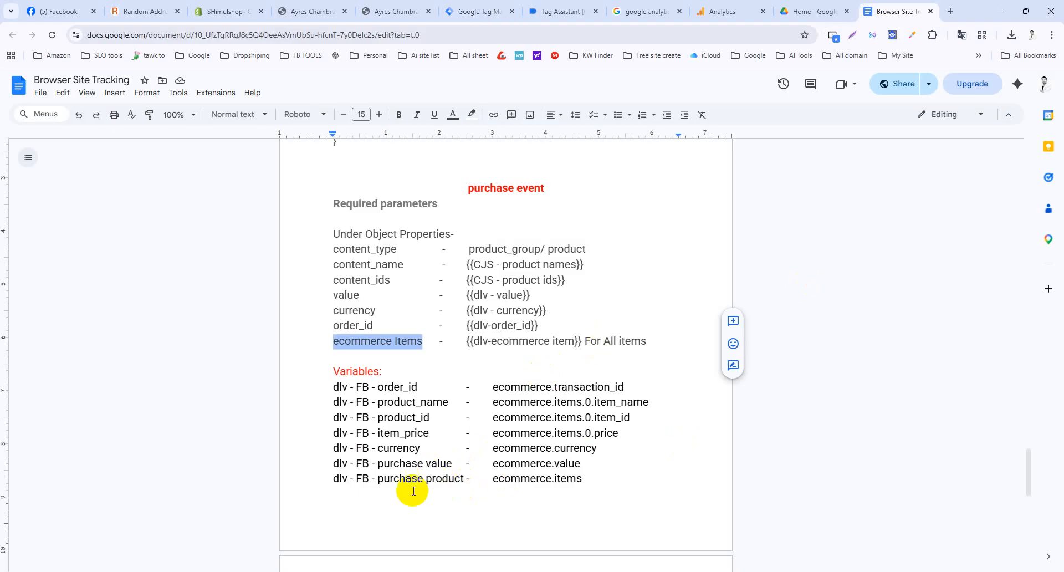
click(488, 10)
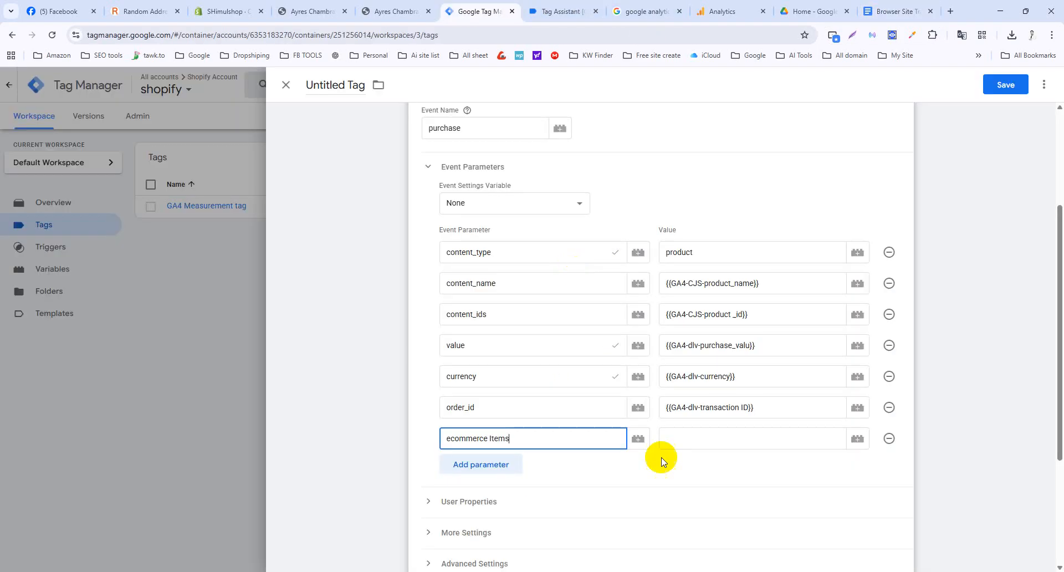
click(695, 435)
text({{)
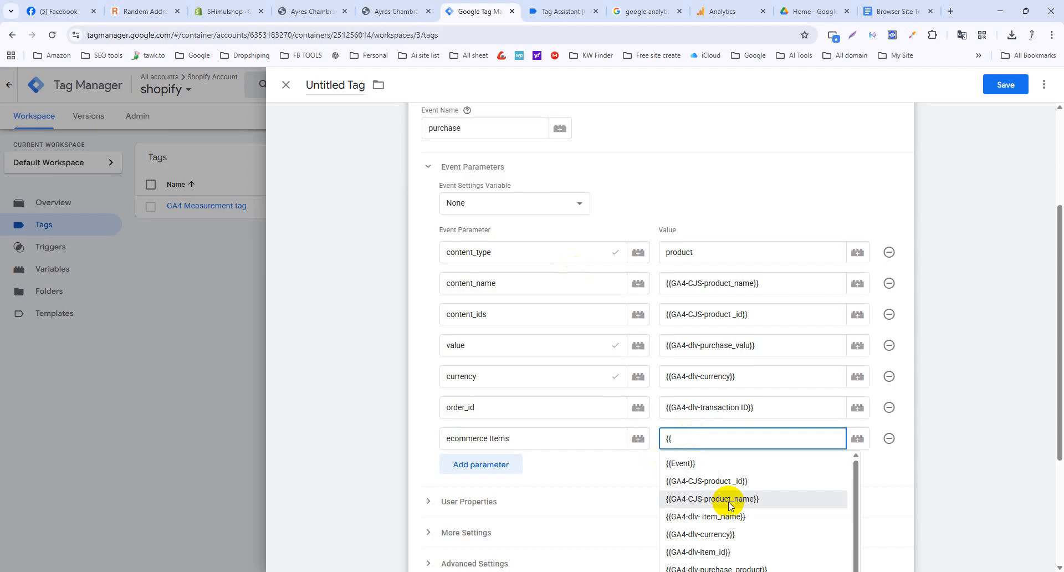
scroll(737, 504, down, 3)
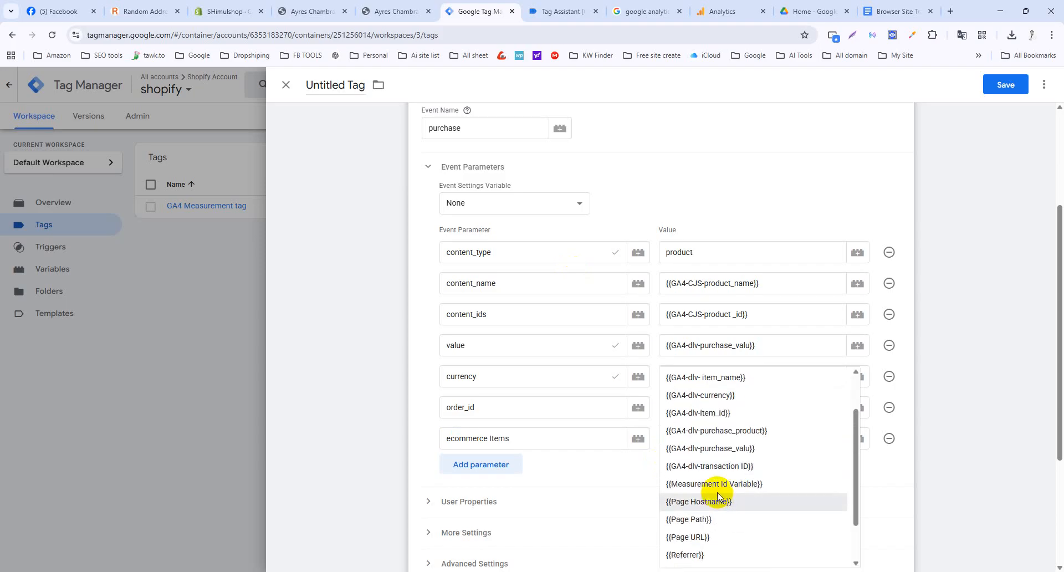
click(740, 431)
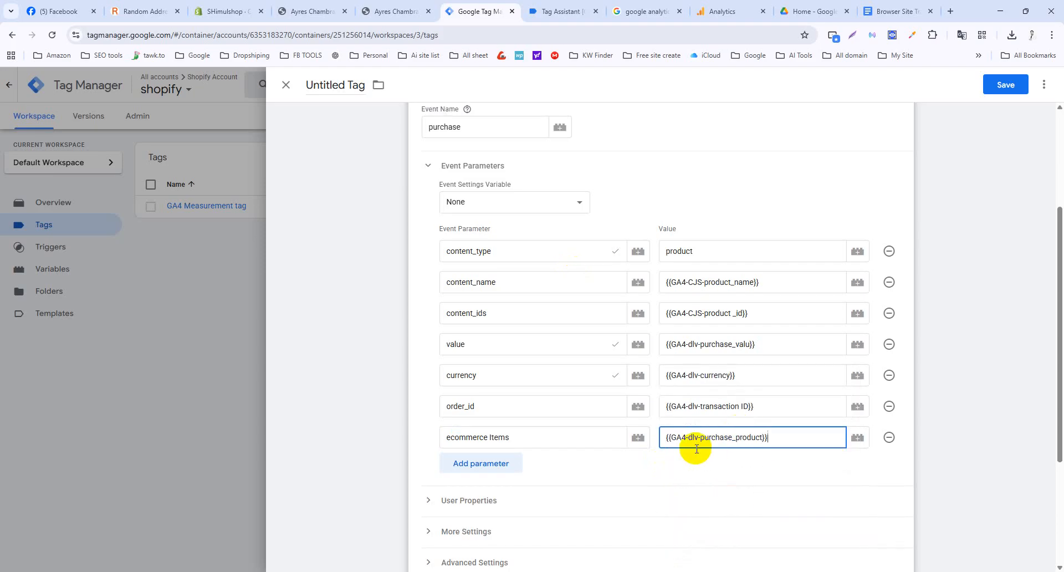
scroll(694, 446, down, 3)
scroll(586, 435, up, 4)
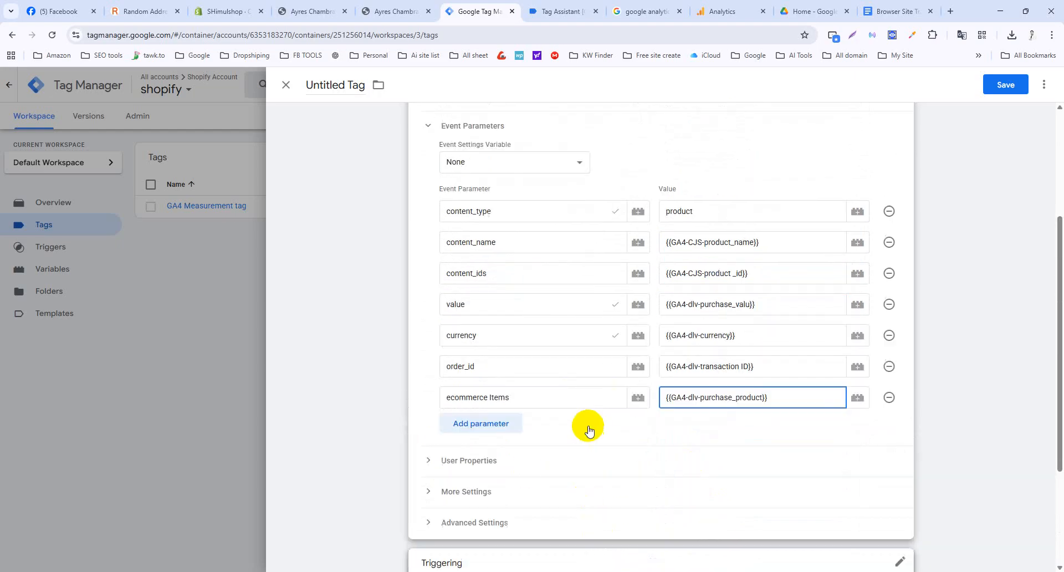
Start a new Custom Event trigger with event name ecommerce Items.
click(379, 162)
click(665, 473)
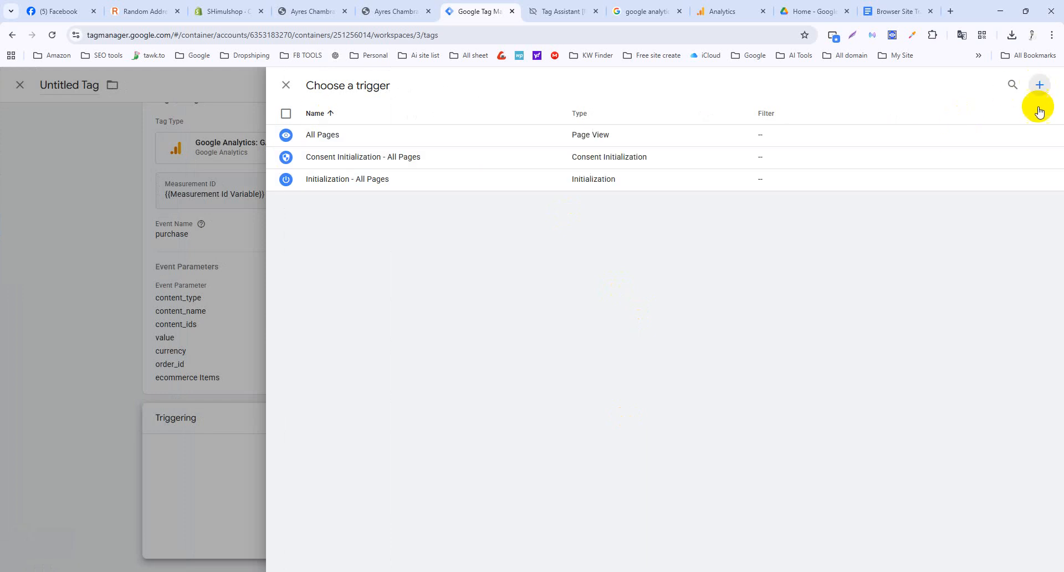
click(1039, 85)
click(668, 186)
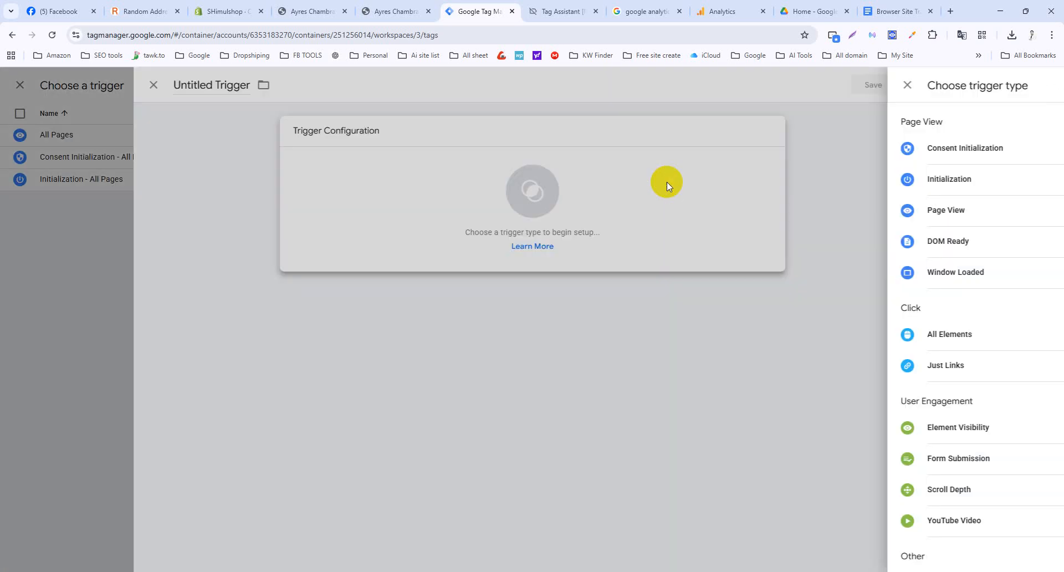
scroll(774, 488, down, 3)
click(774, 435)
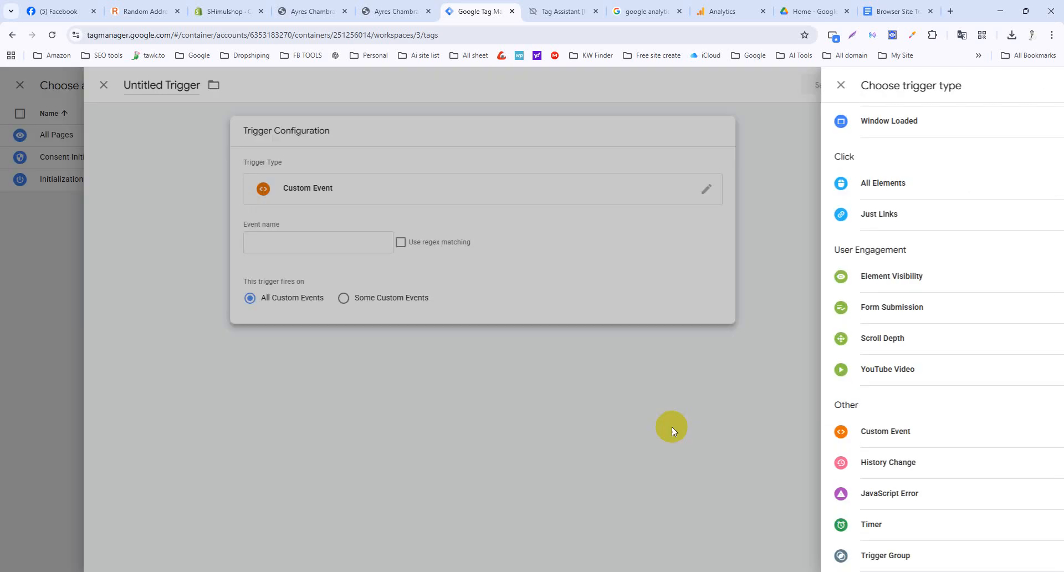
click(522, 240)
key(ctrl+v)
Name the trigger 'GA4- purchase trigger' and save it.
double_click(327, 86)
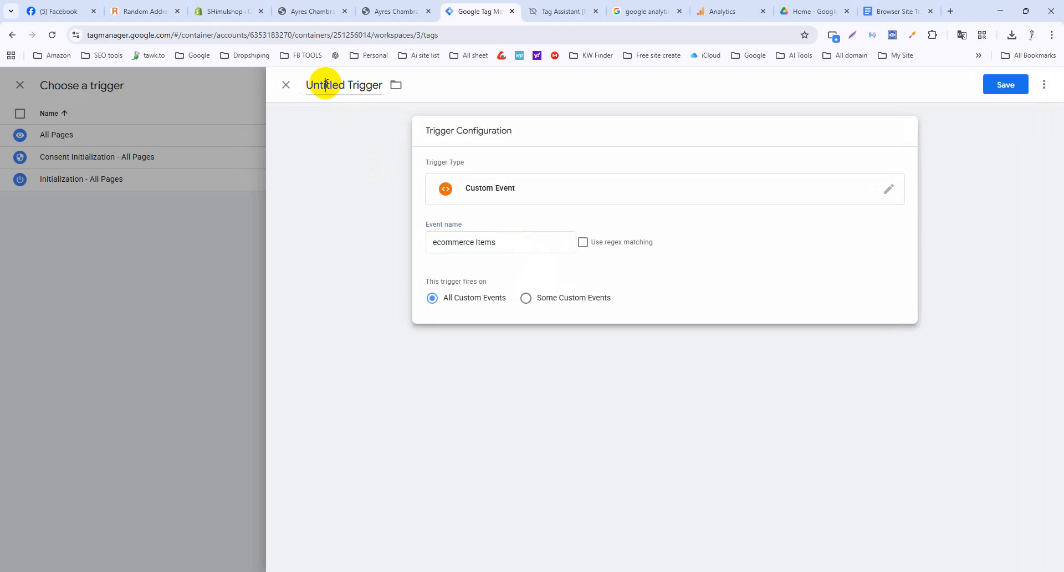
key(ctrl+v)
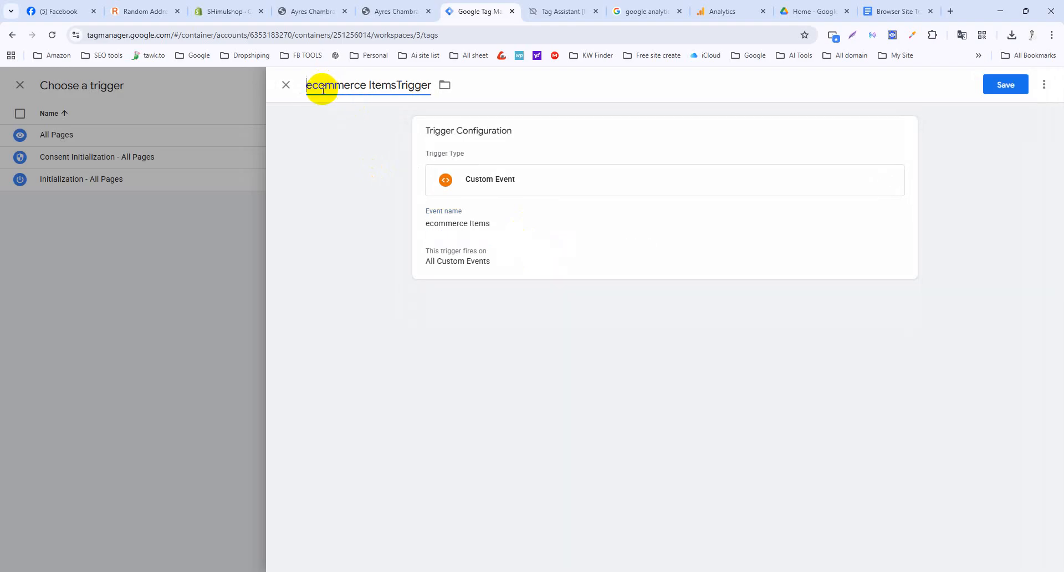
text(GA4-)
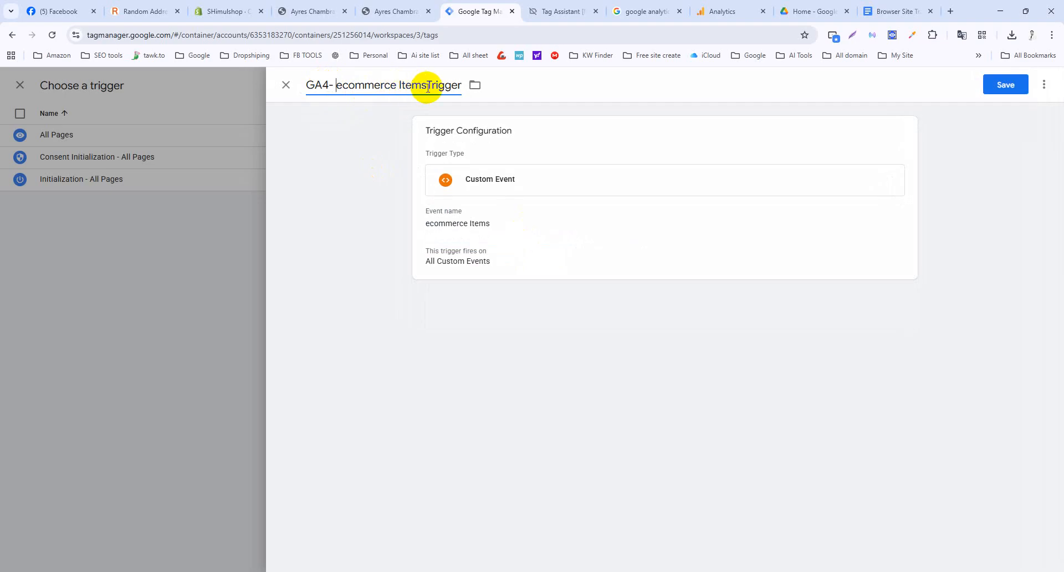
drag(428, 87, 338, 84)
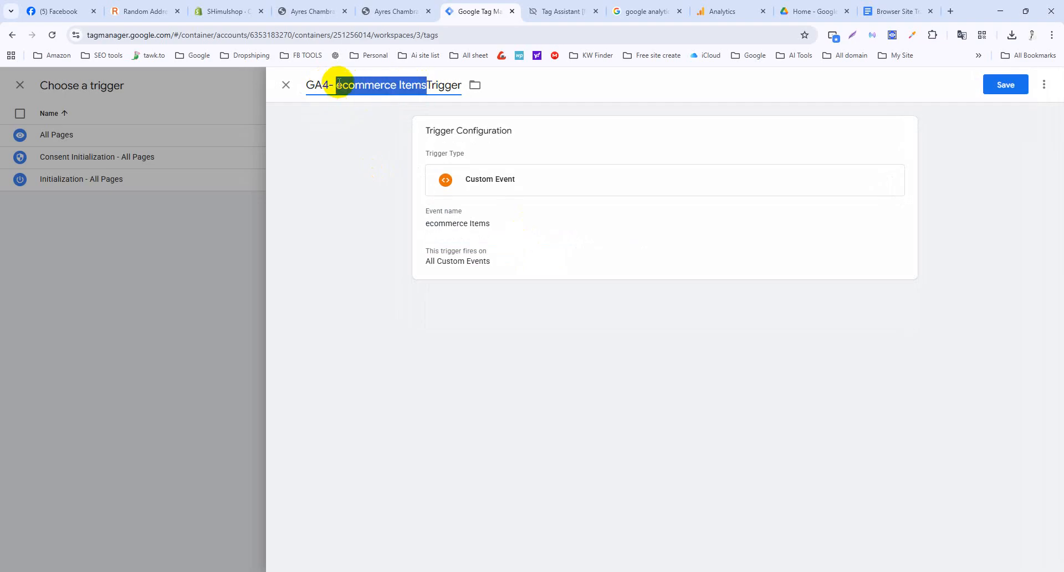
text(purch)
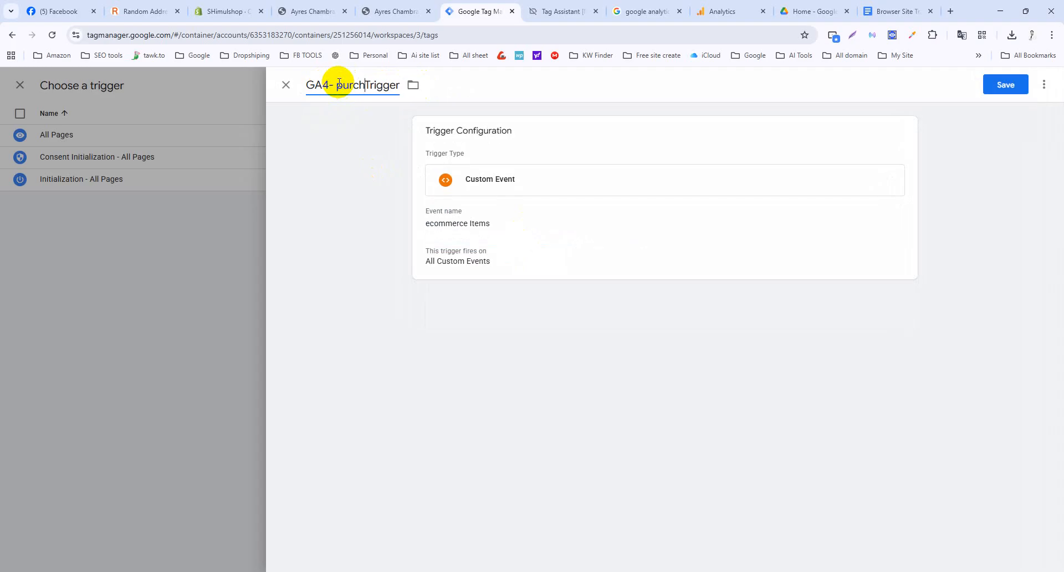
text(ase t)
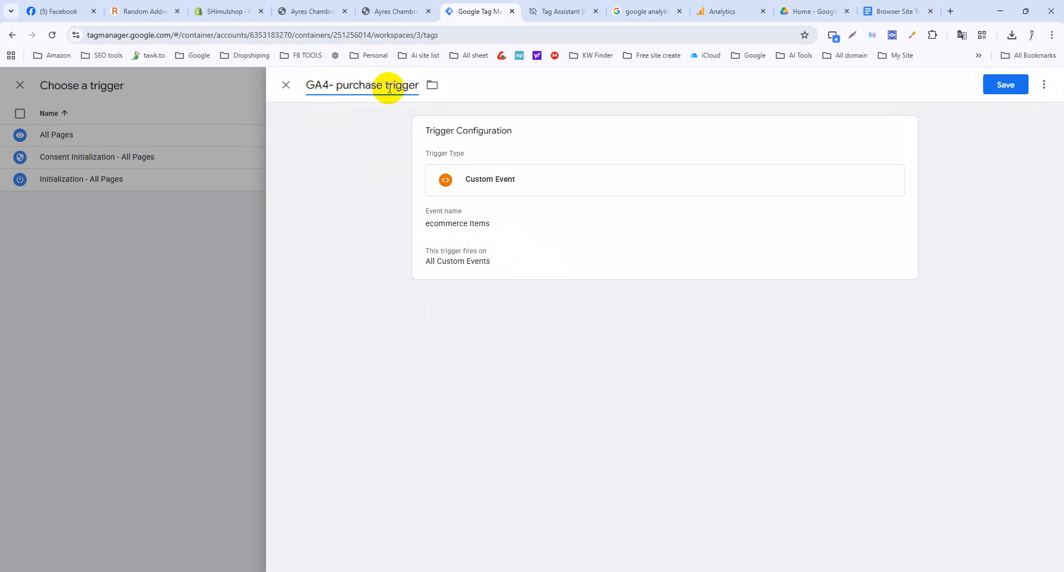
click(1000, 86)
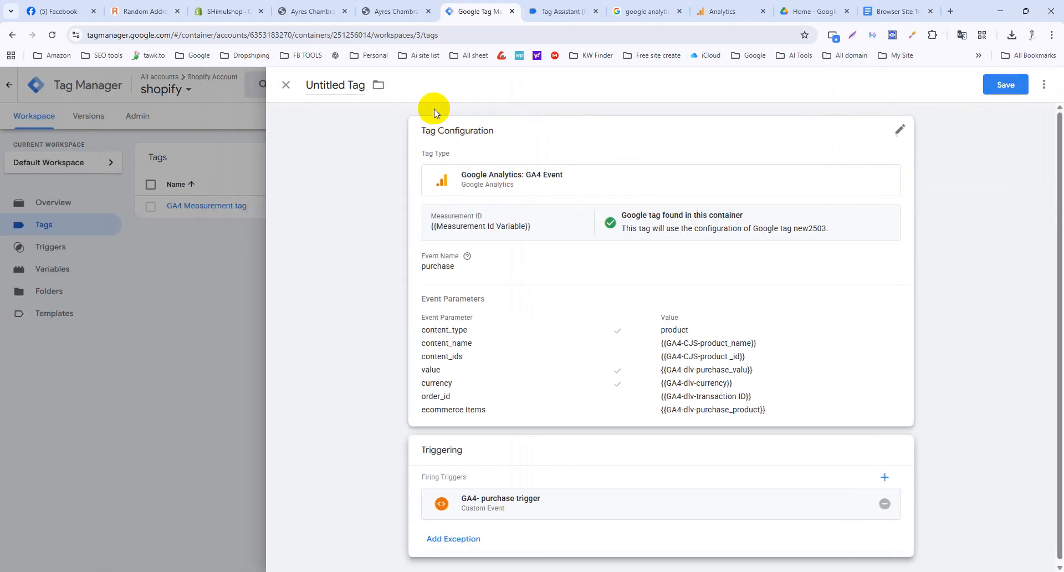
Rename the Untitled Tag to 'Shopify-GA4- Purchase event' and save it.
click(321, 85)
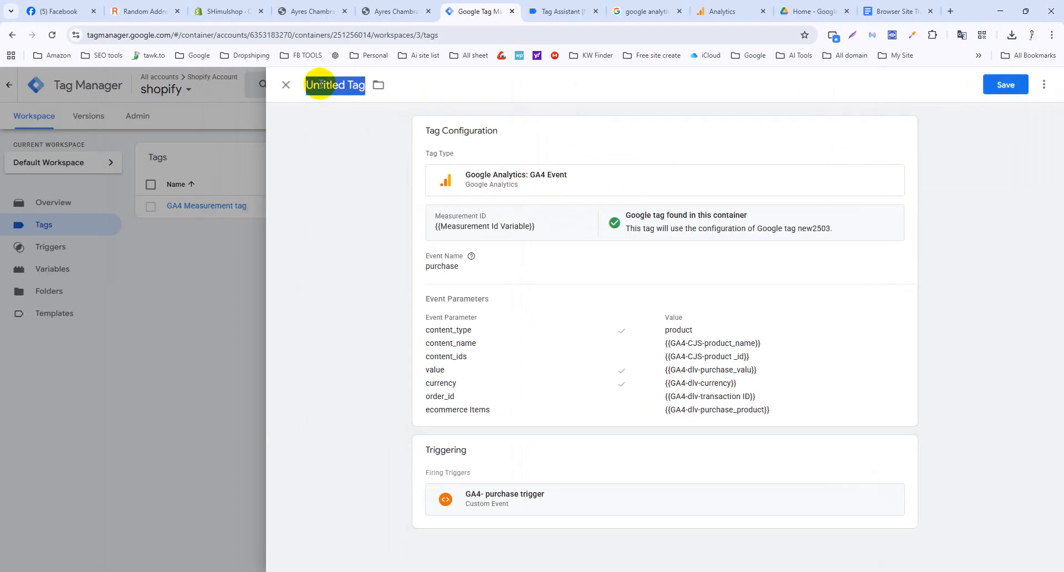
text(Shopify-GA4- Purchase event)
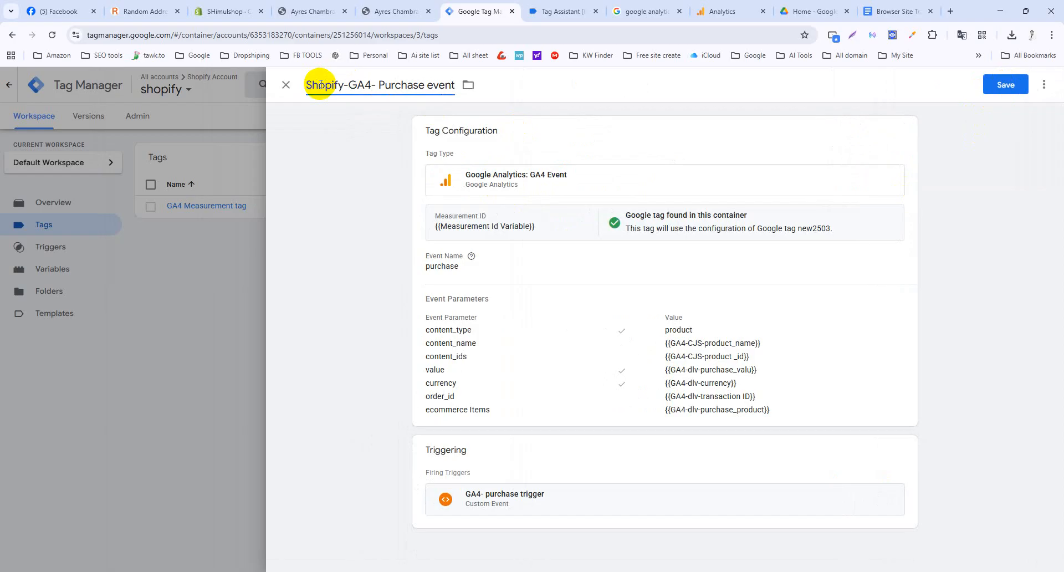
click(1005, 84)
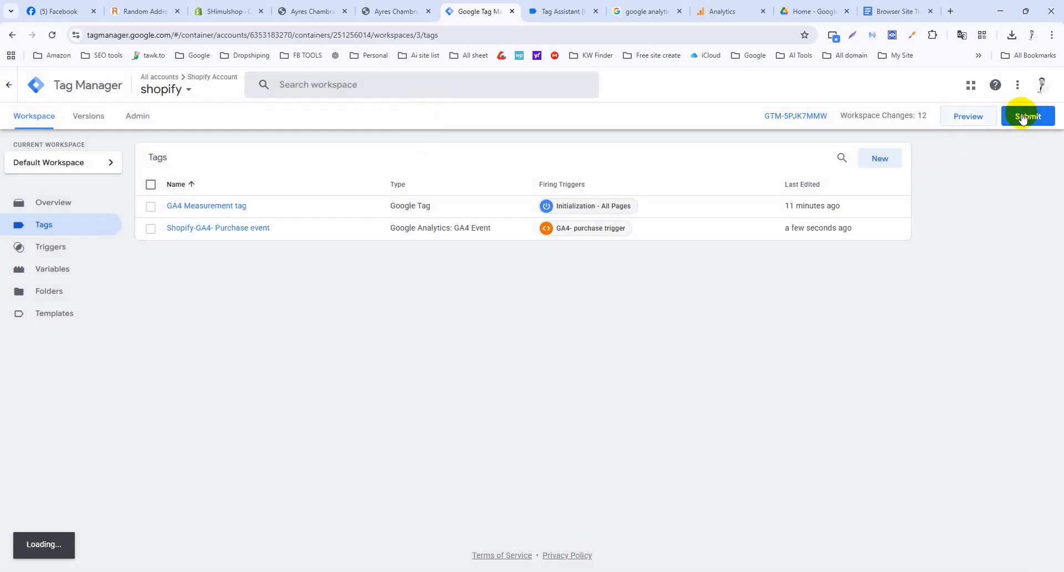
Try publishing without a description, then open the flagged GA4-CJS-product_id variable and the tracking notes.
click(1023, 117)
click(1023, 84)
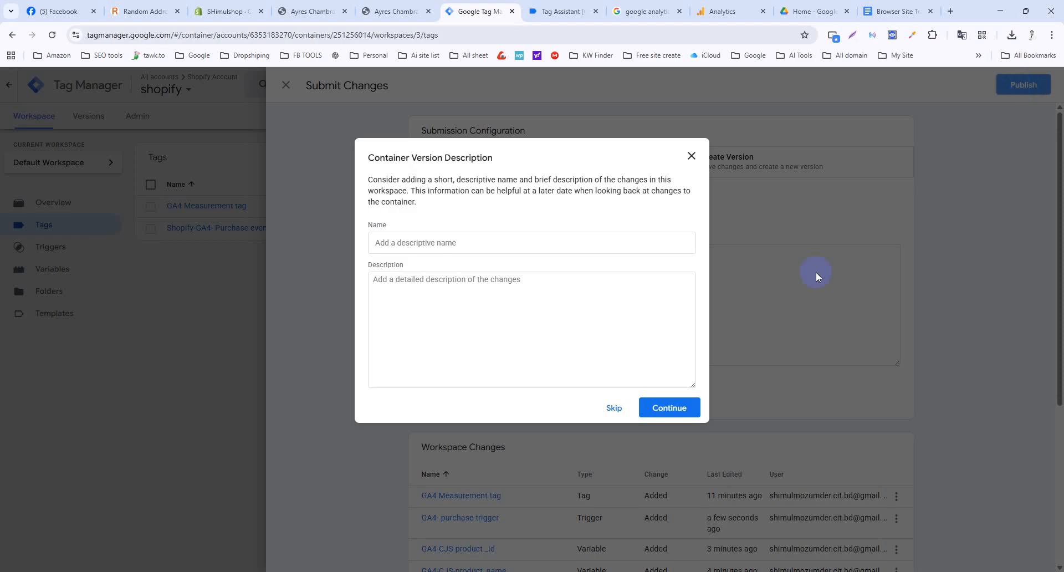
click(612, 408)
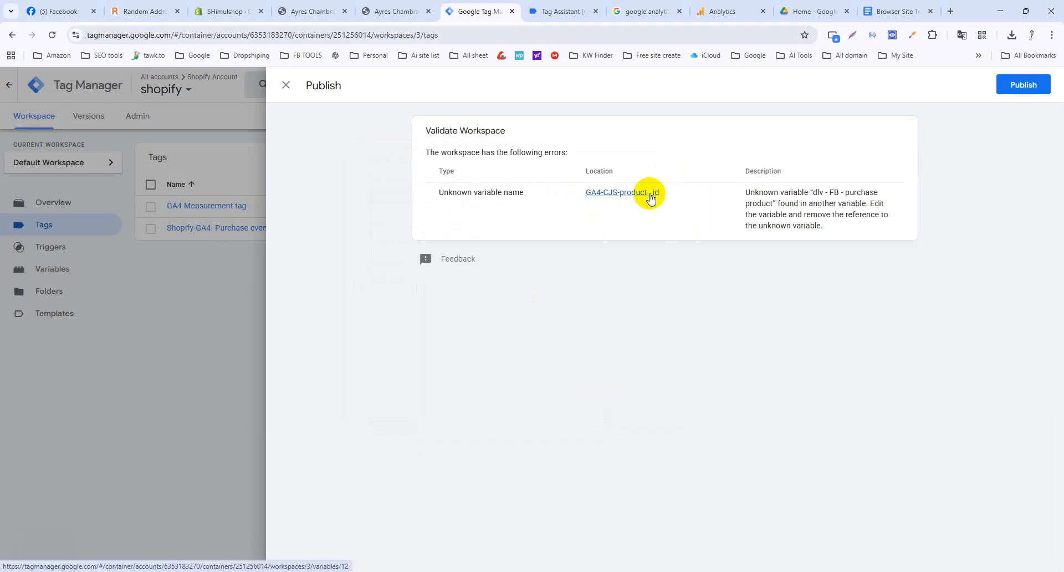
click(613, 194)
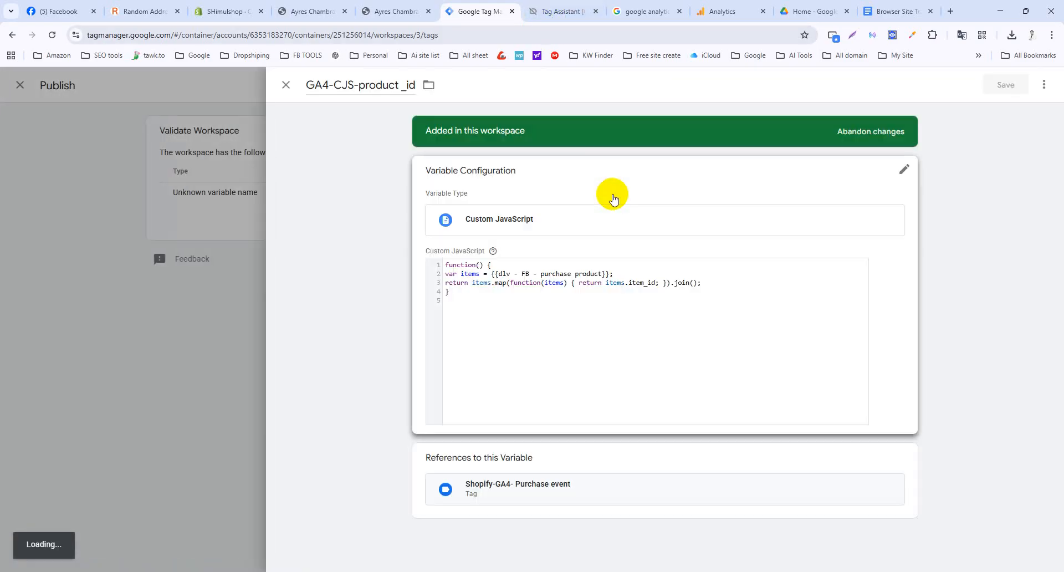
click(893, 11)
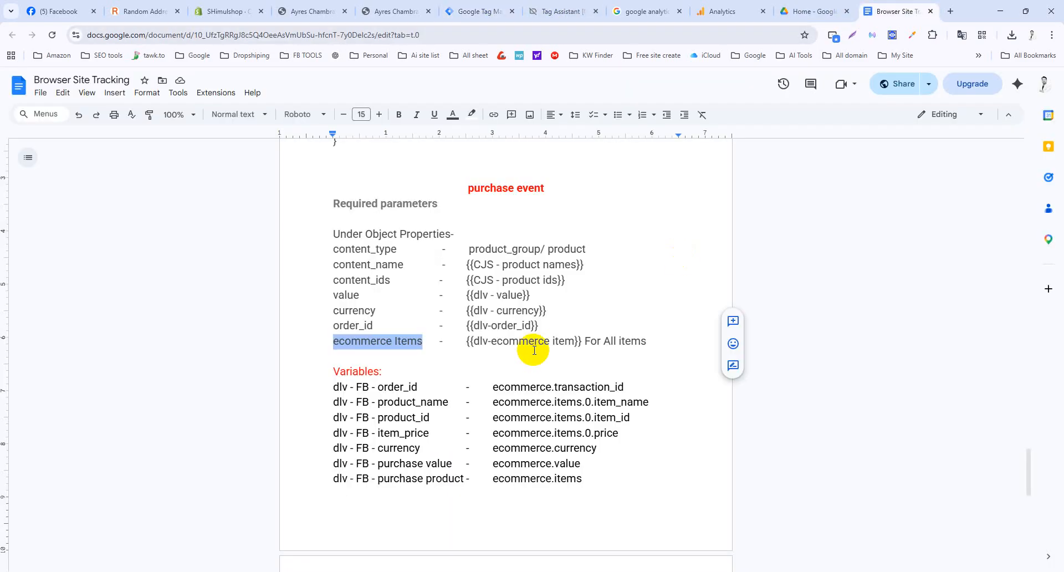
Read the purchase event and Custom Javascript notes, then return to the GA4-CJS-product _id variable.
scroll(534, 349, up, 3)
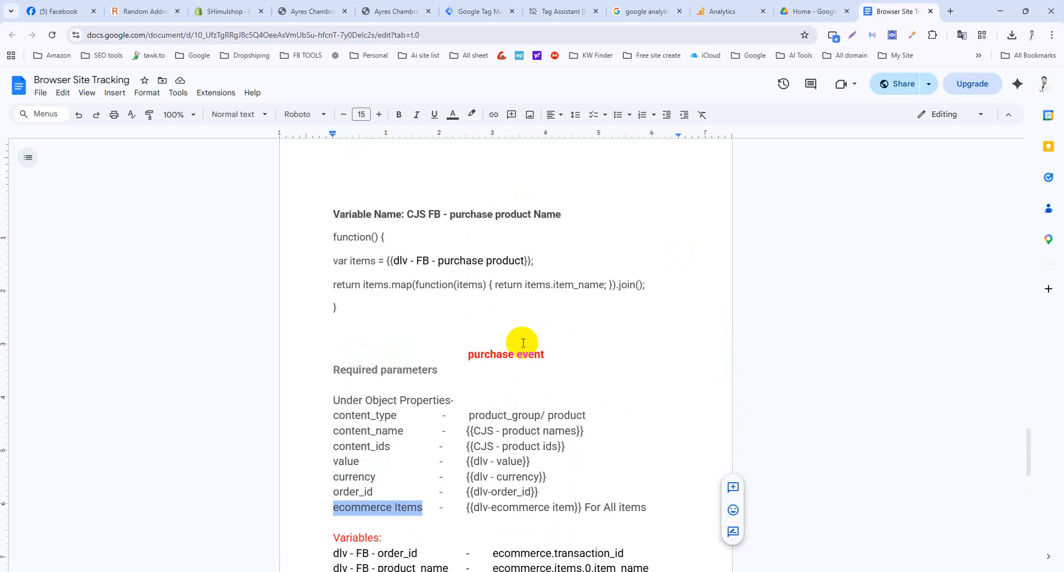
scroll(456, 320, down, 1)
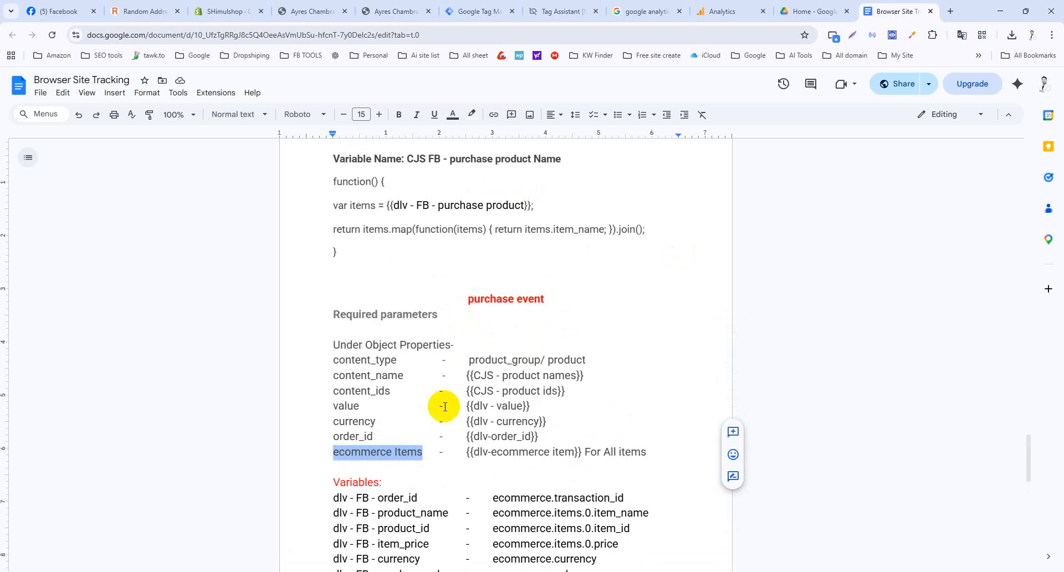
scroll(444, 418, down, 2)
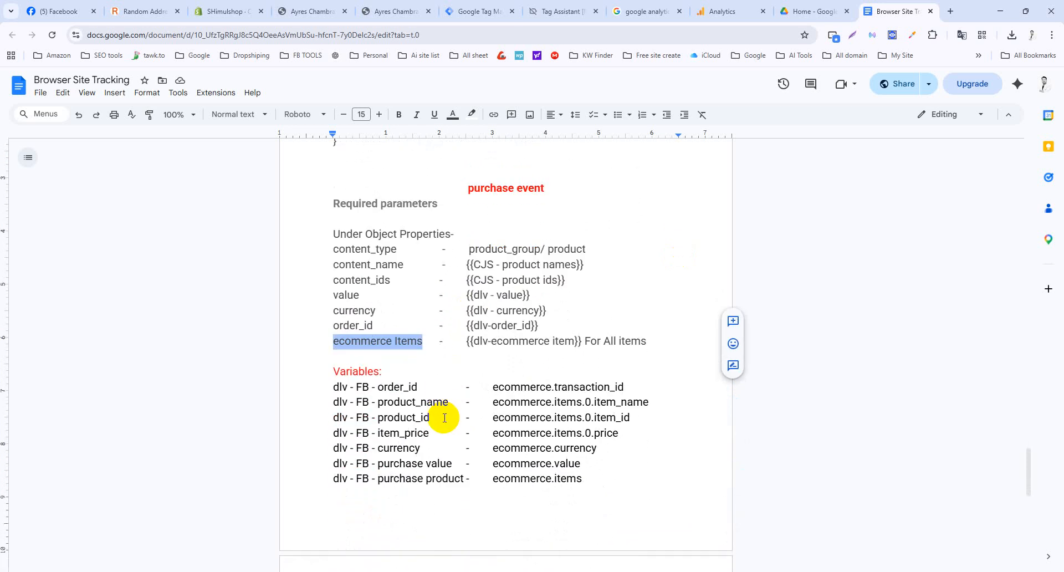
scroll(444, 418, up, 9)
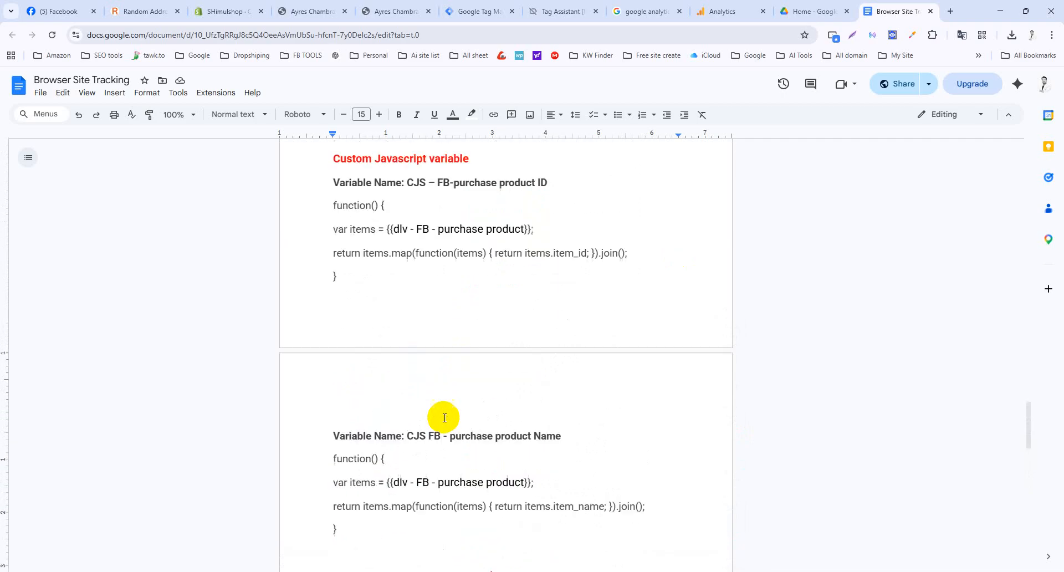
scroll(444, 418, down, 1)
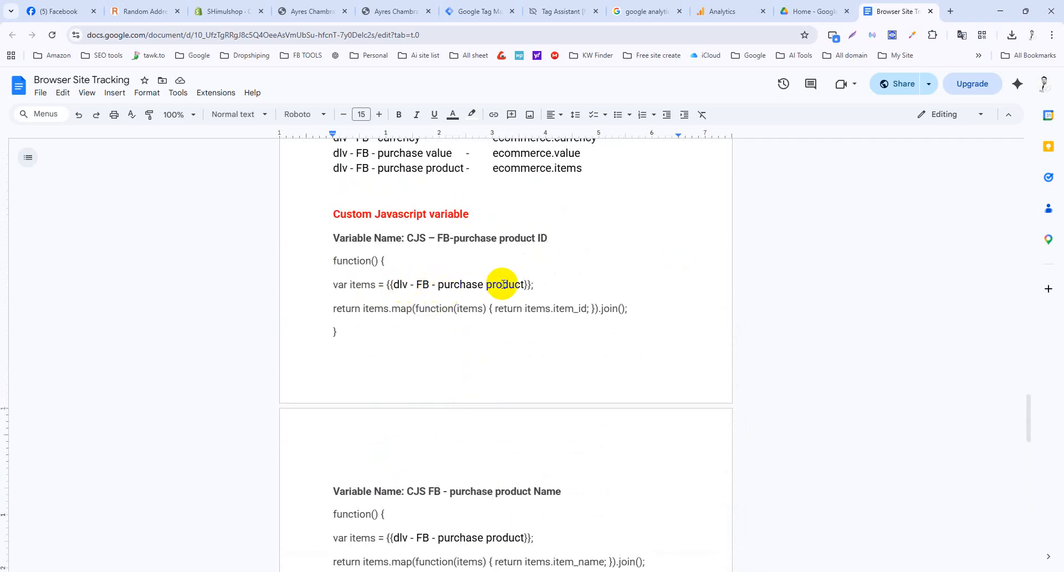
scroll(517, 256, up, 2)
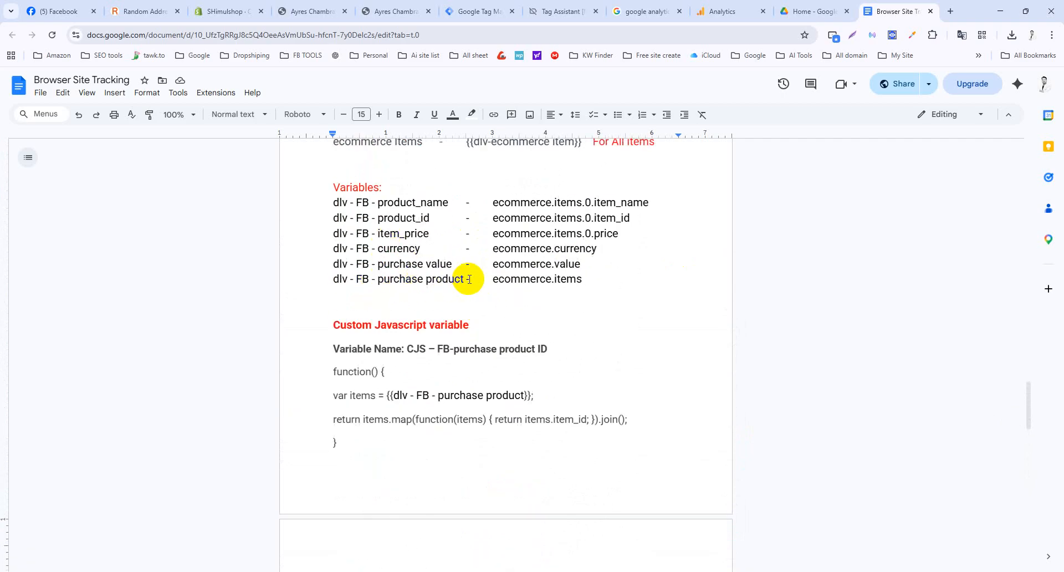
scroll(424, 284, down, 3)
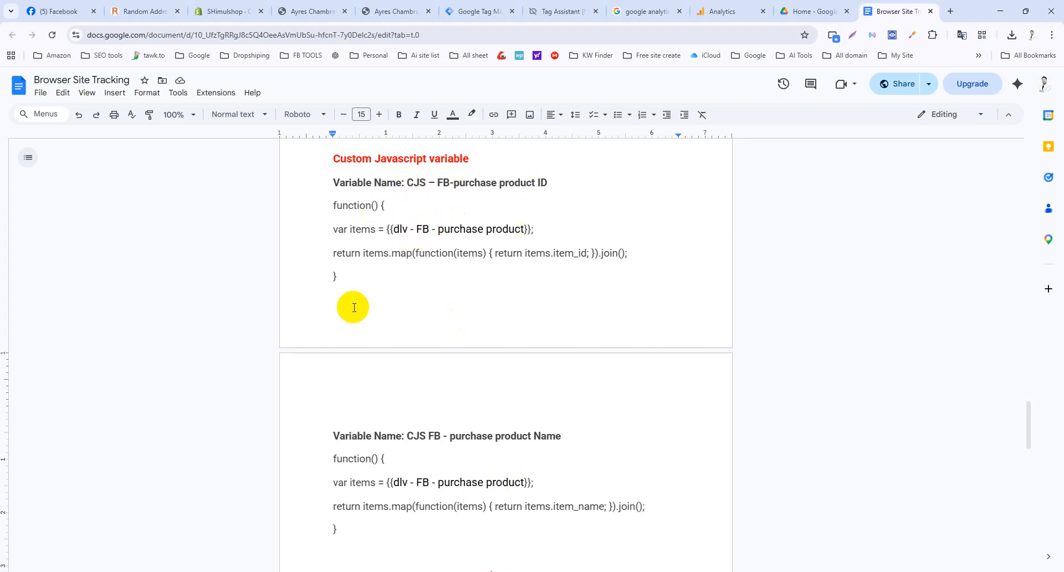
scroll(354, 307, down, 4)
scroll(355, 305, up, 2)
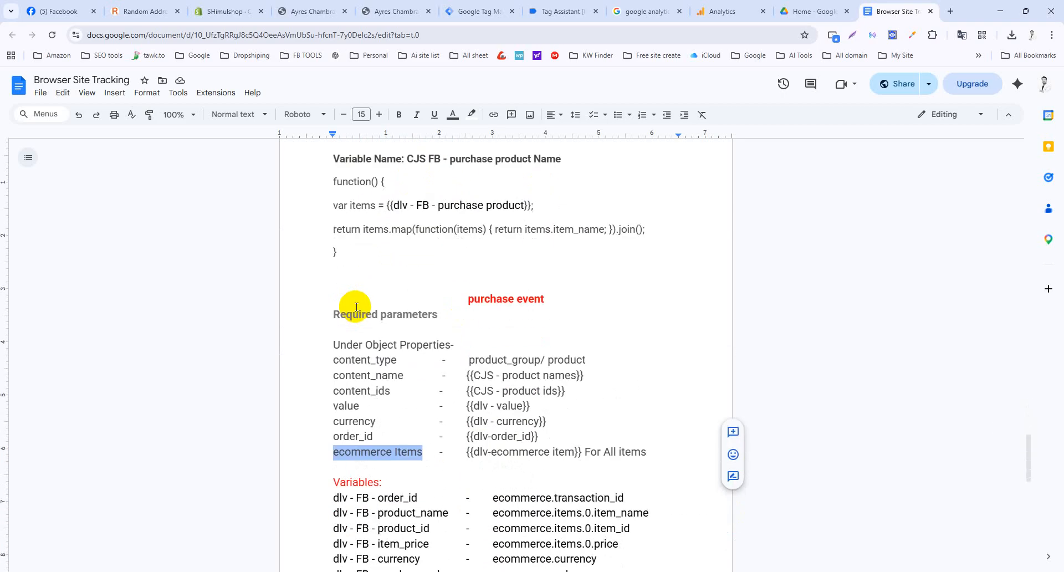
click(564, 12)
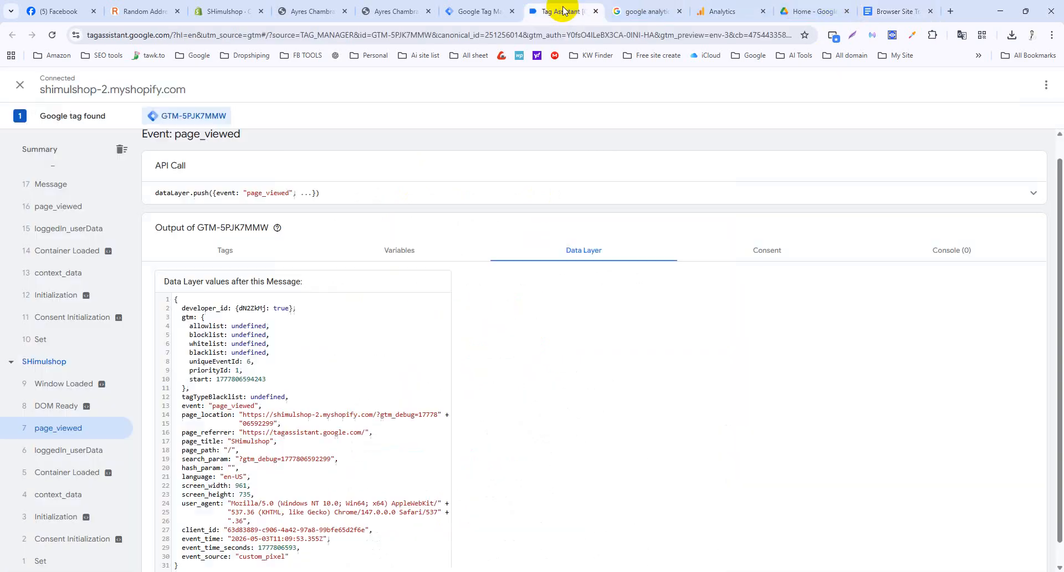
click(476, 11)
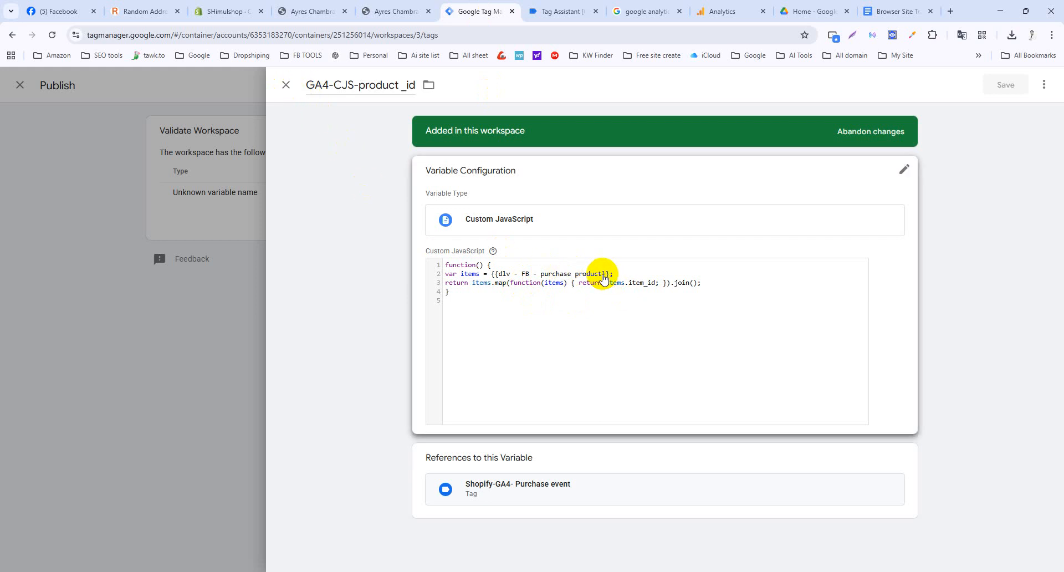
Close the product_id variable and publish error panels, then view the workspace Variables list.
click(587, 277)
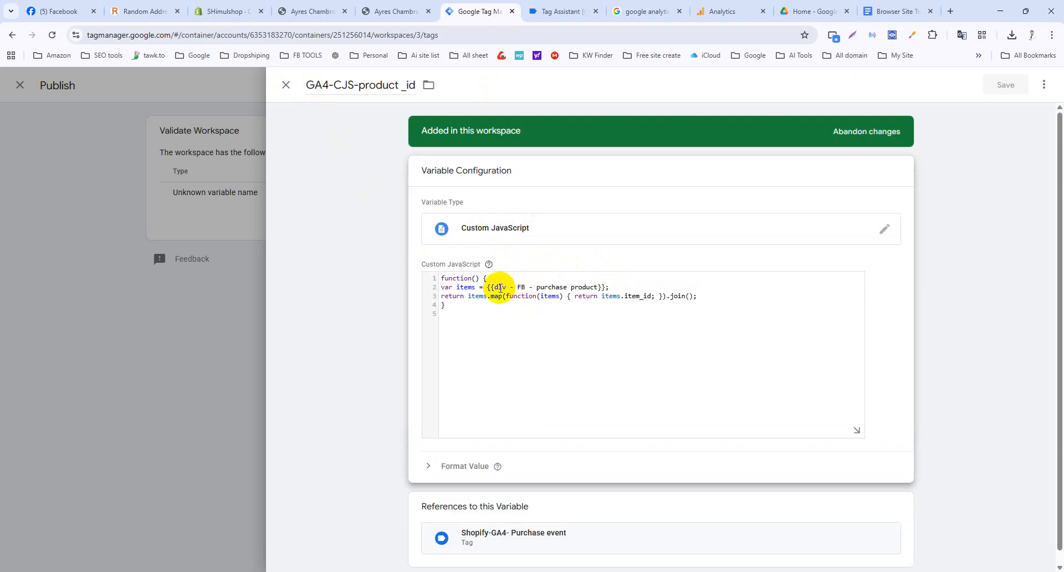
click(286, 85)
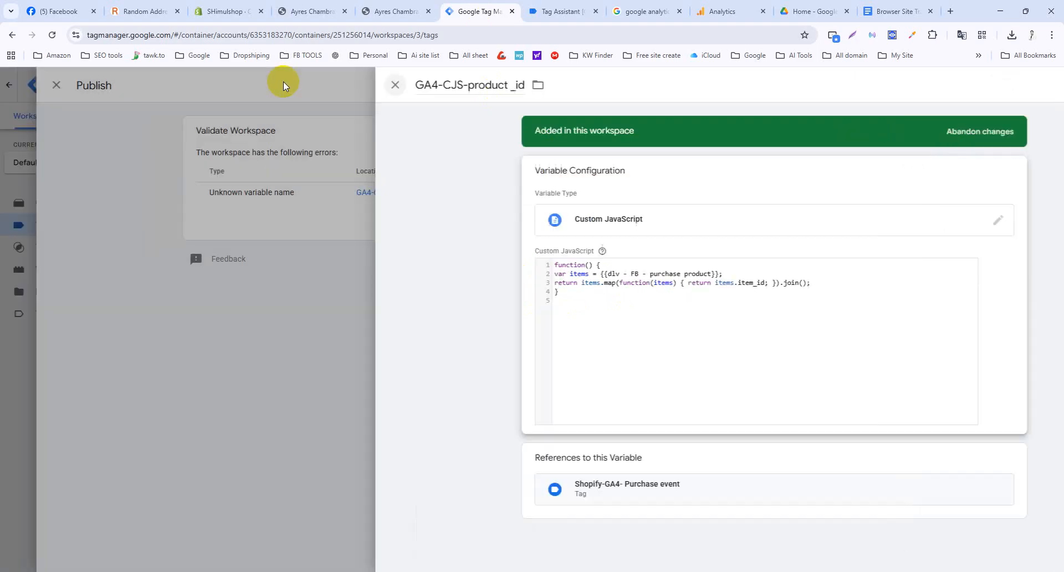
click(286, 86)
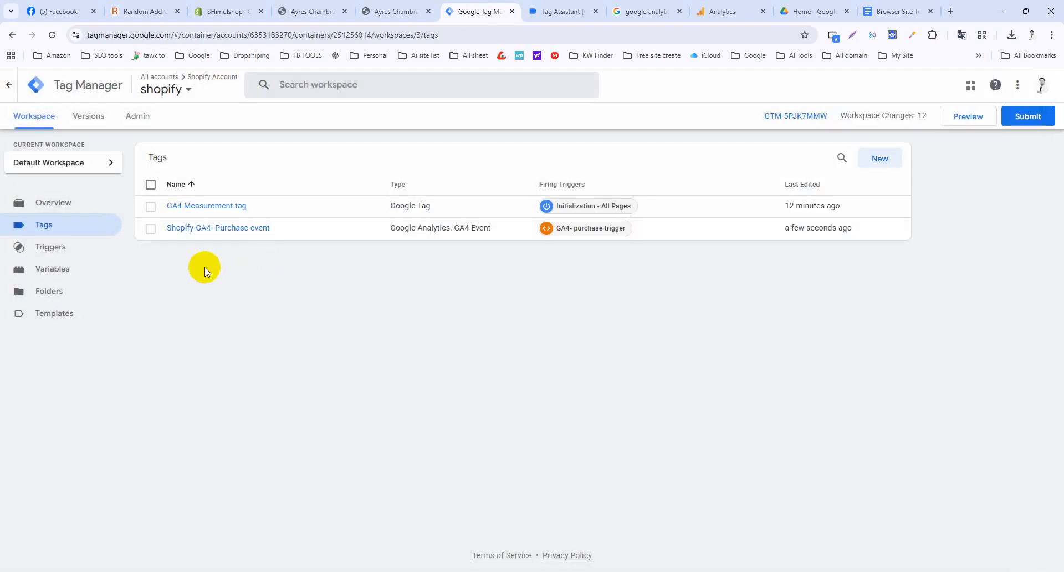
click(62, 271)
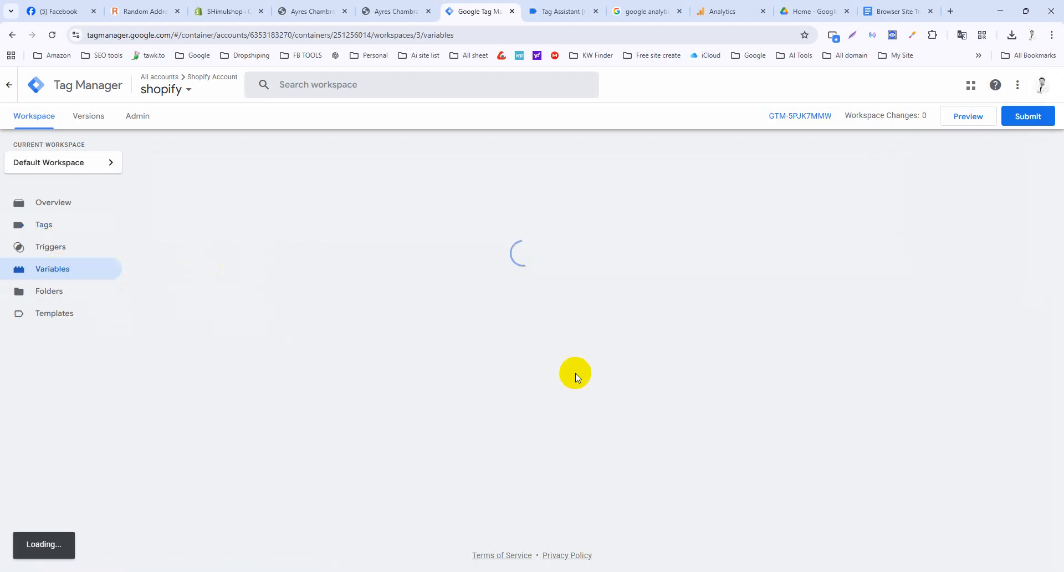
scroll(297, 398, down, 1)
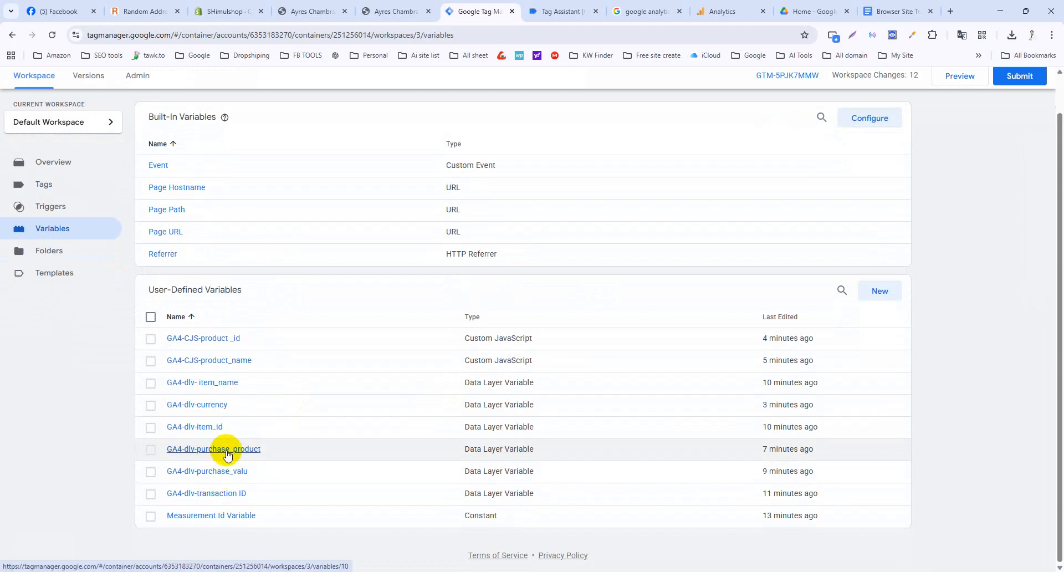
Copy the GA4-dlv-purchase_product name and paste it into line 2 of GA4-CJS-product_name, then save.
click(226, 450)
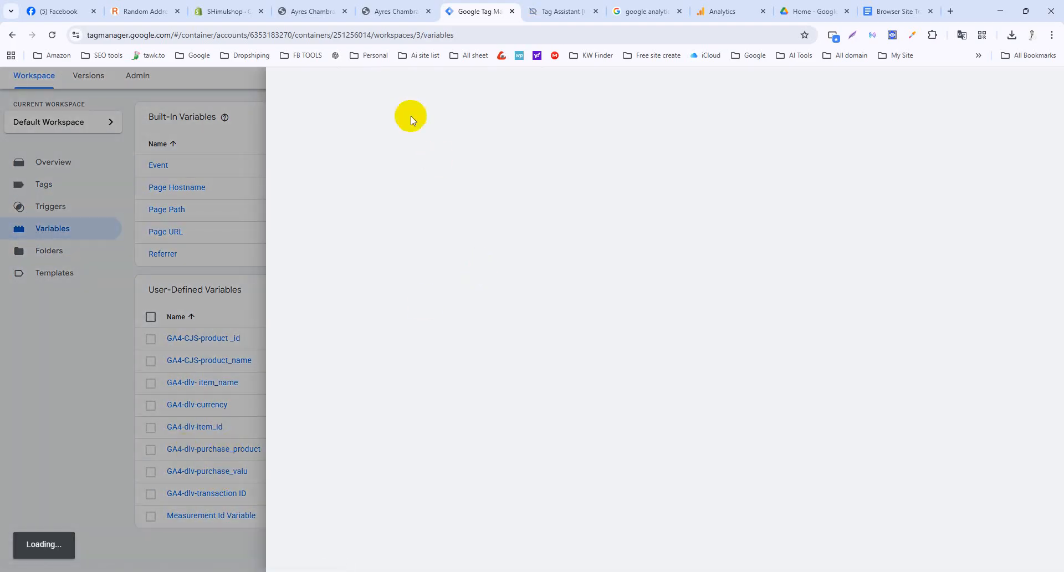
triple_click(394, 85)
key(ctrl+c)
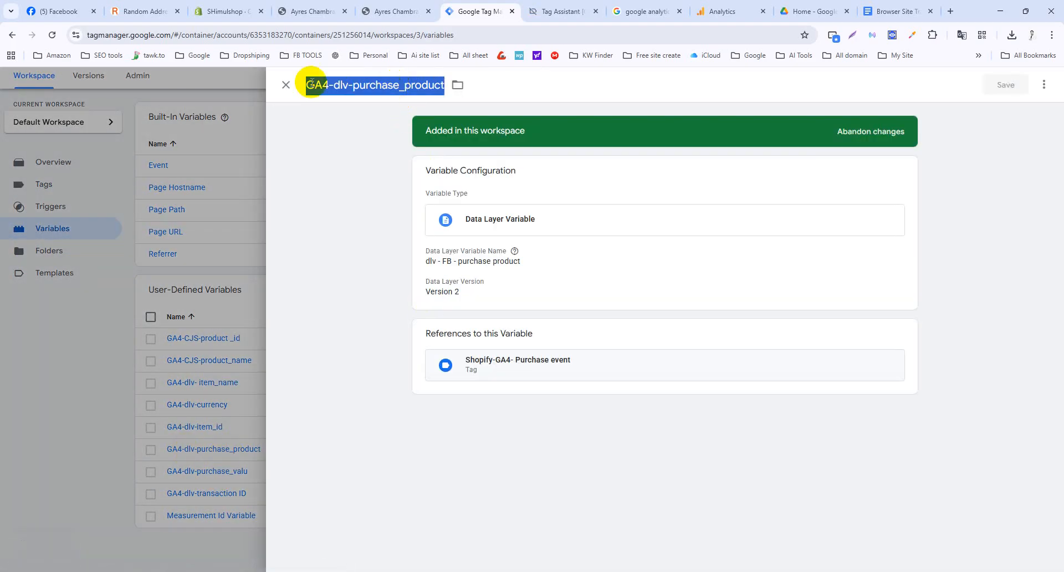
click(286, 84)
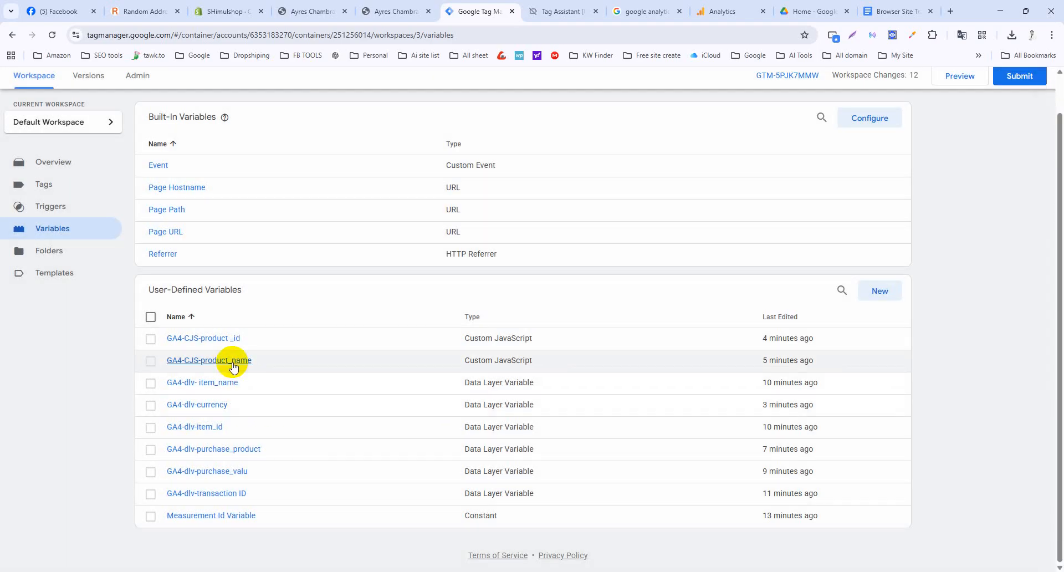
click(232, 362)
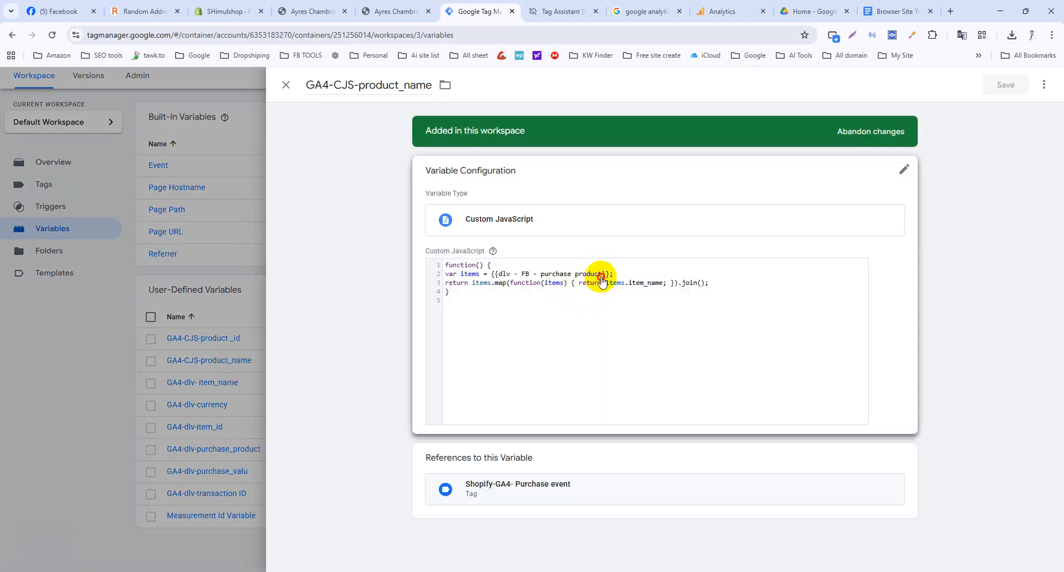
click(605, 280)
drag(599, 287, 494, 287)
key(ctrl+v)
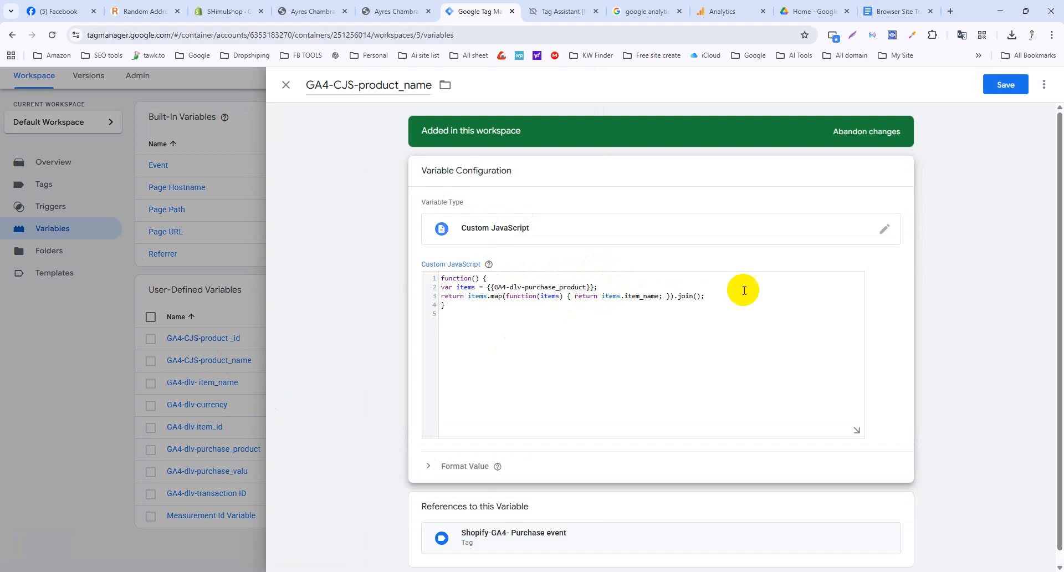
click(1005, 86)
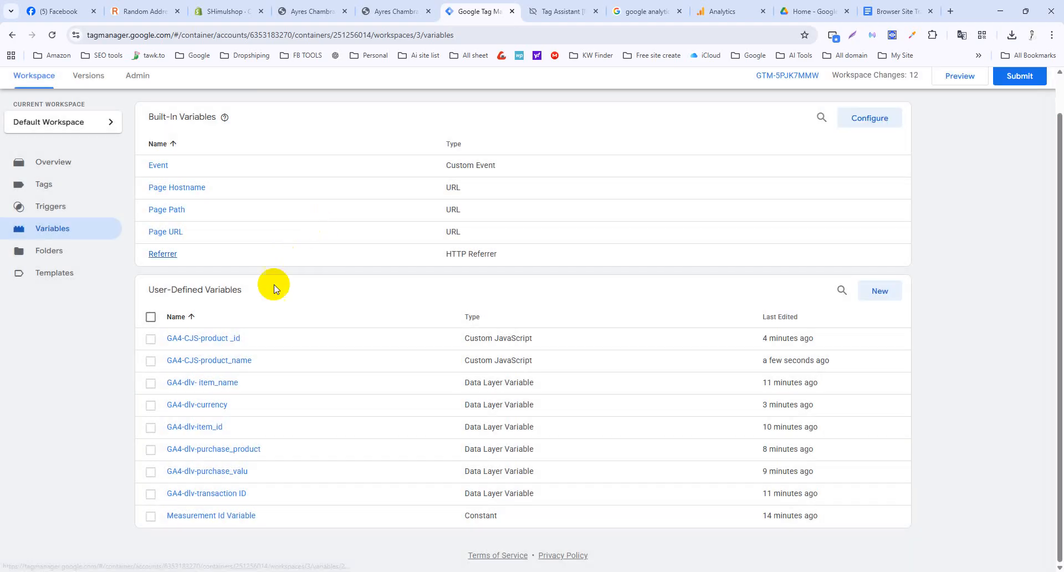
Point line 2 of GA4-CJS-product_id at {{GA4-dlv-purchase_product}} and save it.
click(229, 342)
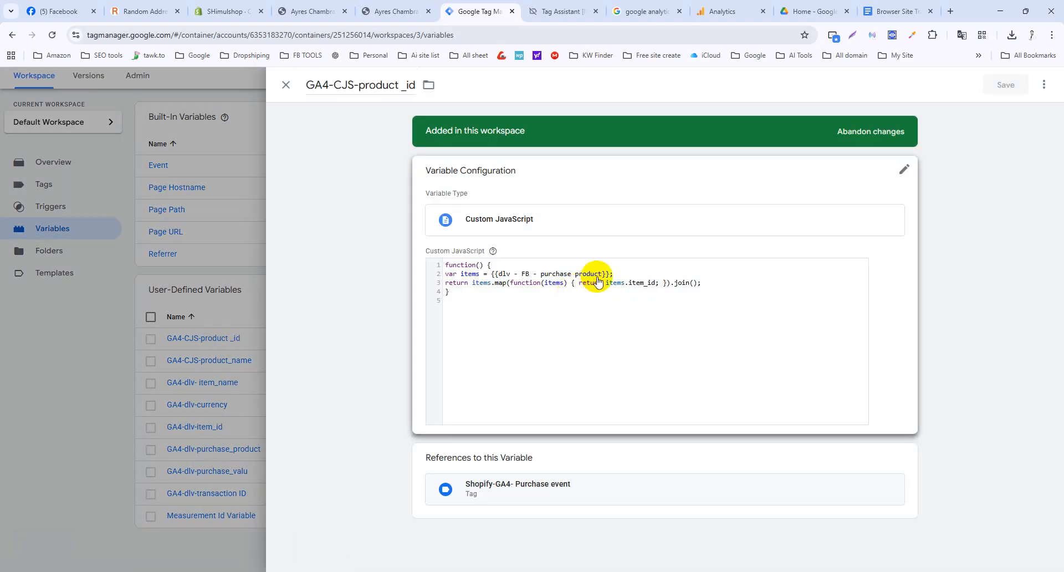
click(598, 282)
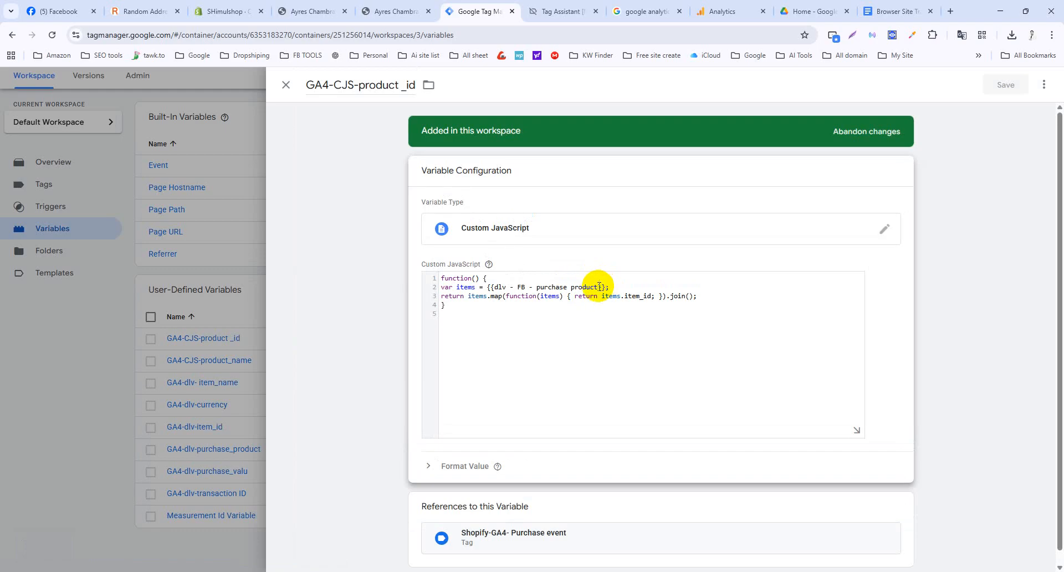
drag(577, 286, 508, 287)
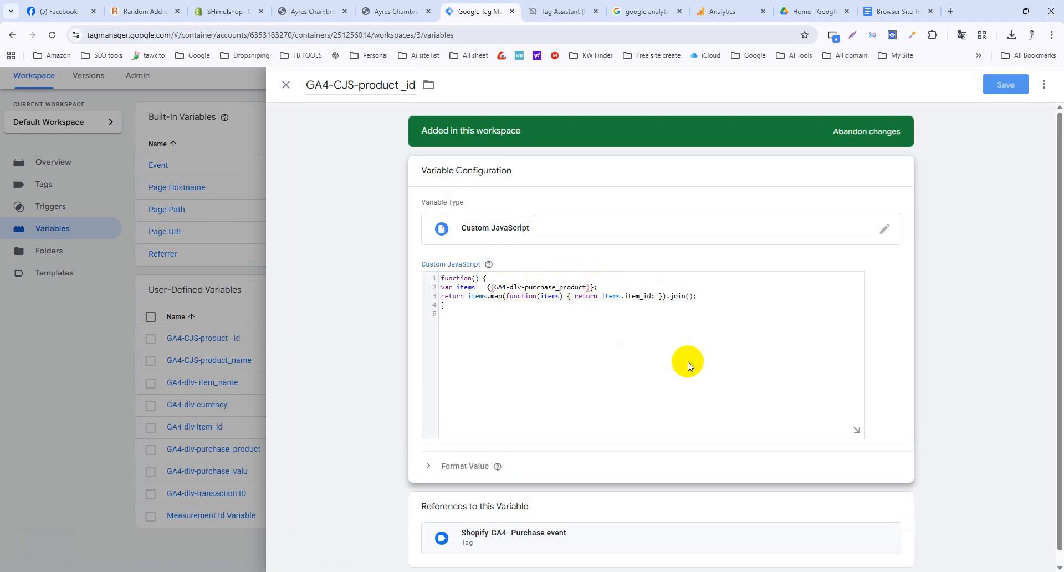
click(1006, 85)
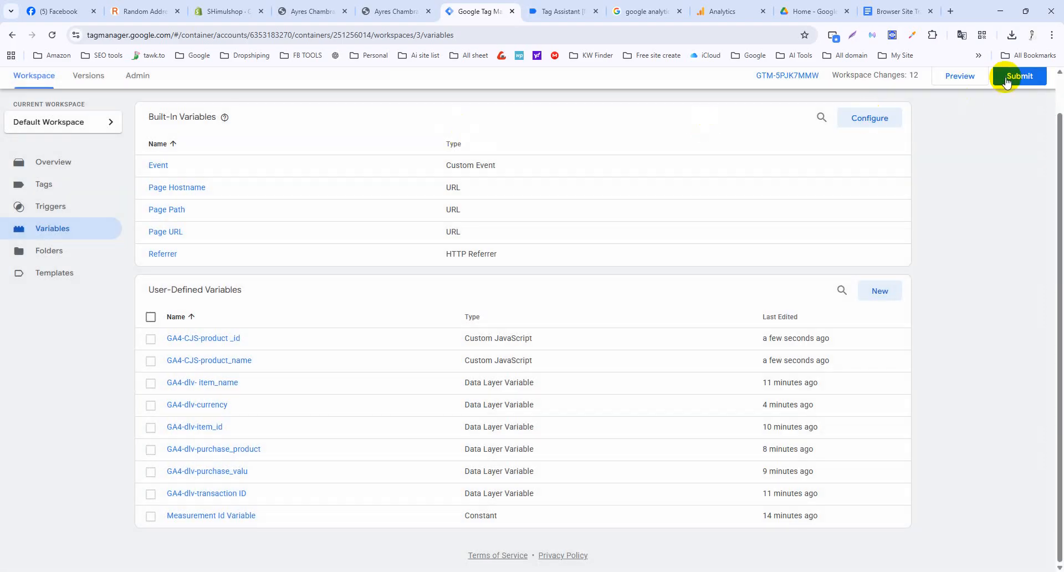
Submit and publish the container as Version 3 with no description, then return to the Workspace.
click(1007, 81)
click(1023, 87)
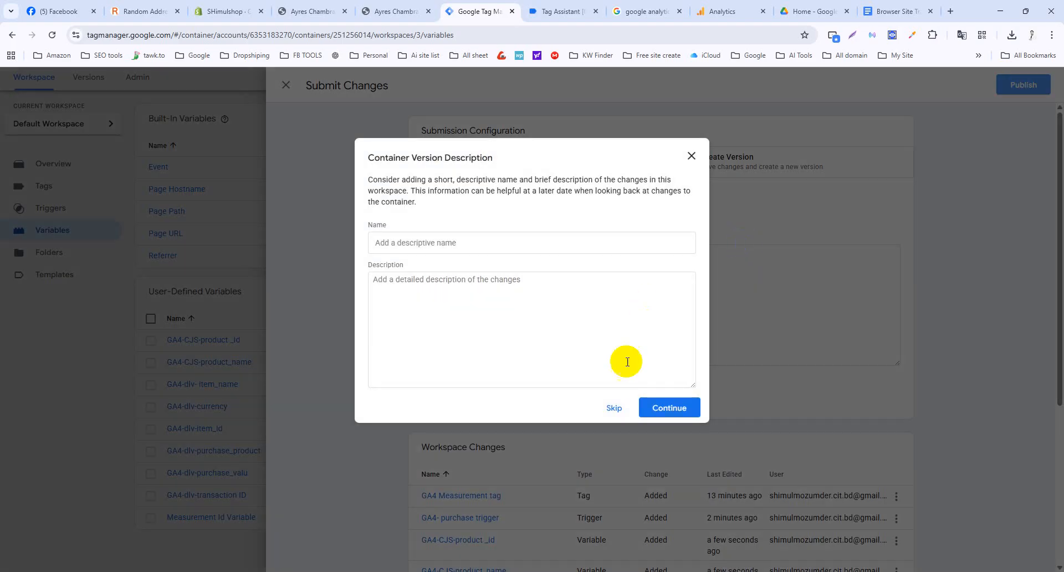
click(613, 408)
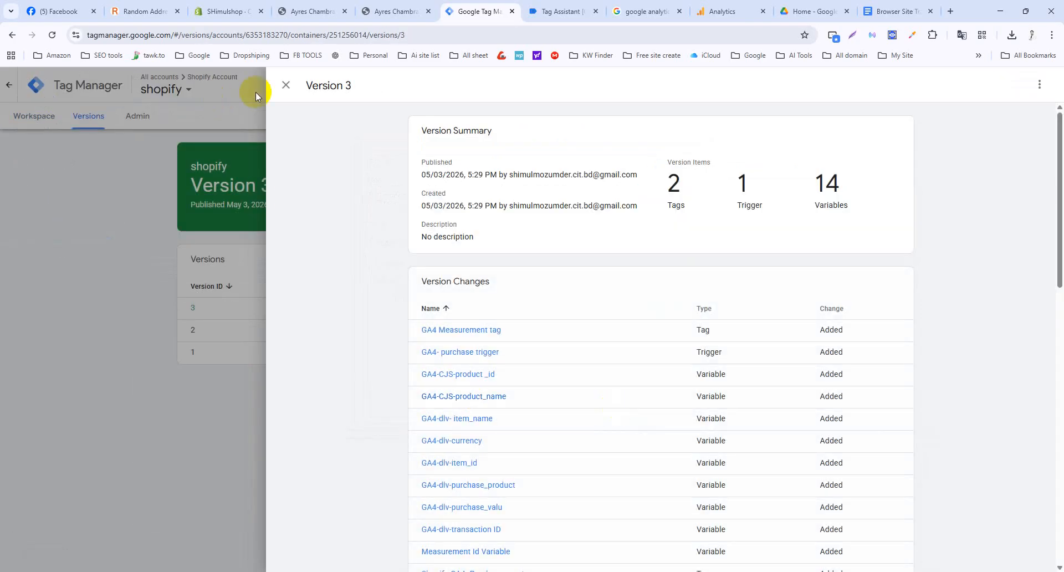
click(283, 88)
click(32, 112)
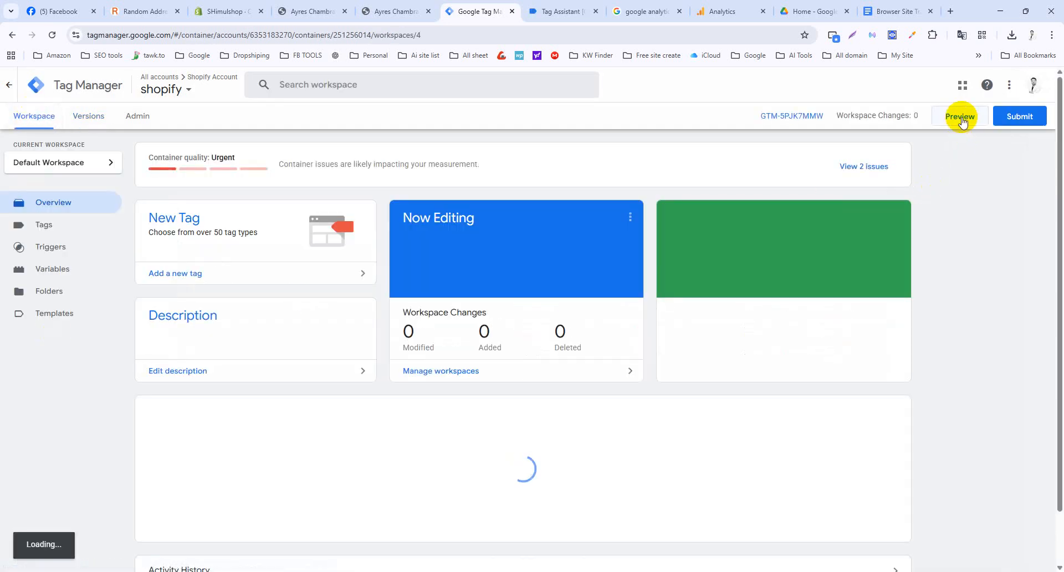
Clear all previously logged debug events in Tag Assistant.
click(554, 10)
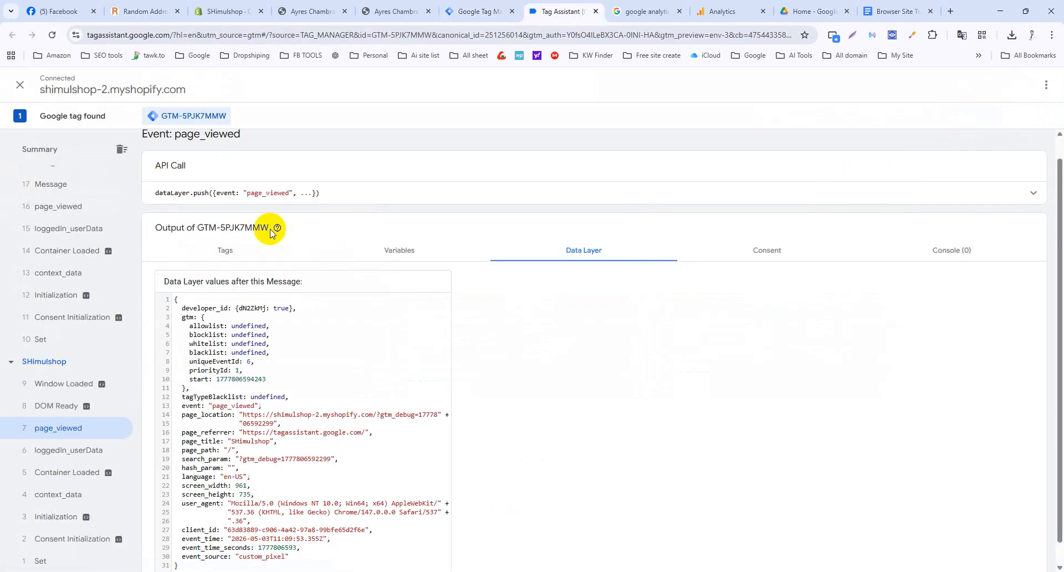
scroll(86, 227, up, 10)
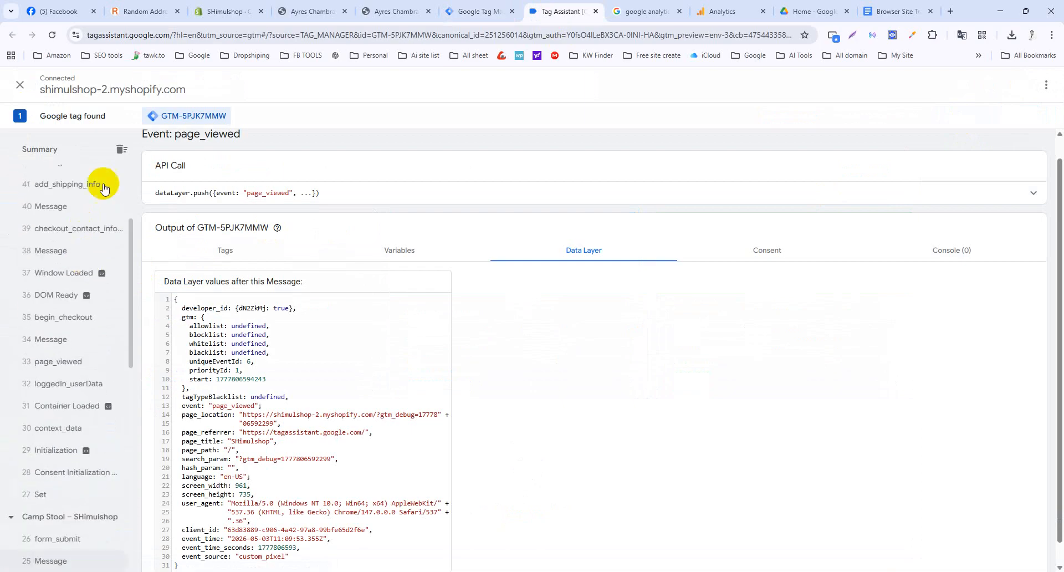
click(123, 150)
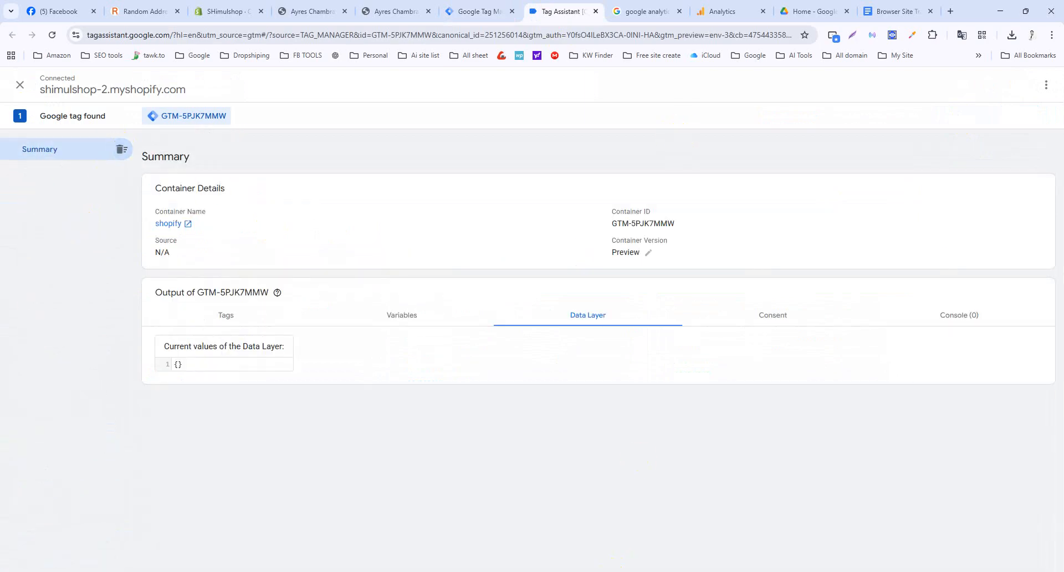
From the store home page, add the Canvas Lunch Bag to the cart and proceed to checkout.
mouse_move(643, 570)
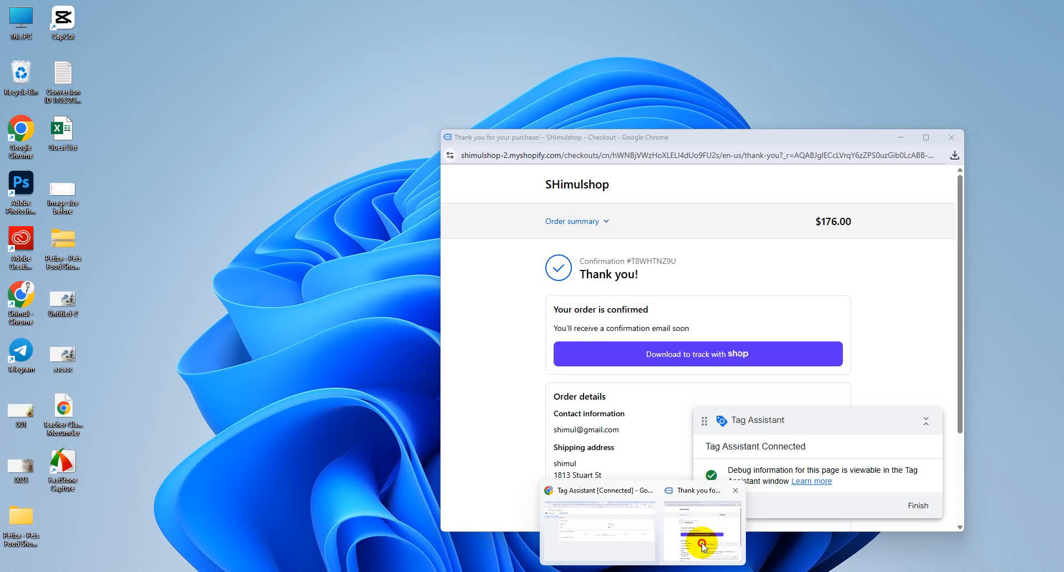
click(719, 546)
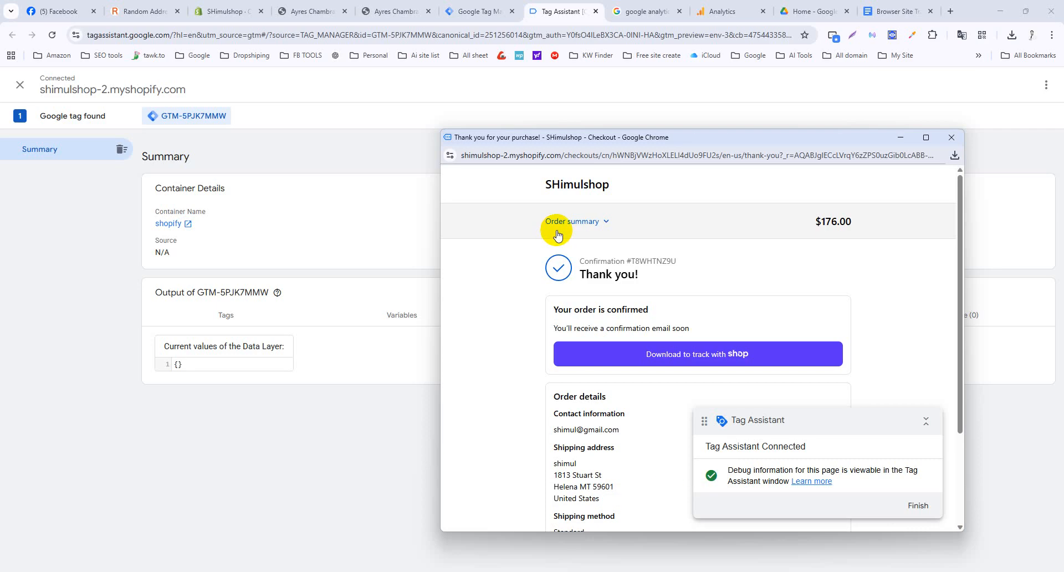
click(572, 187)
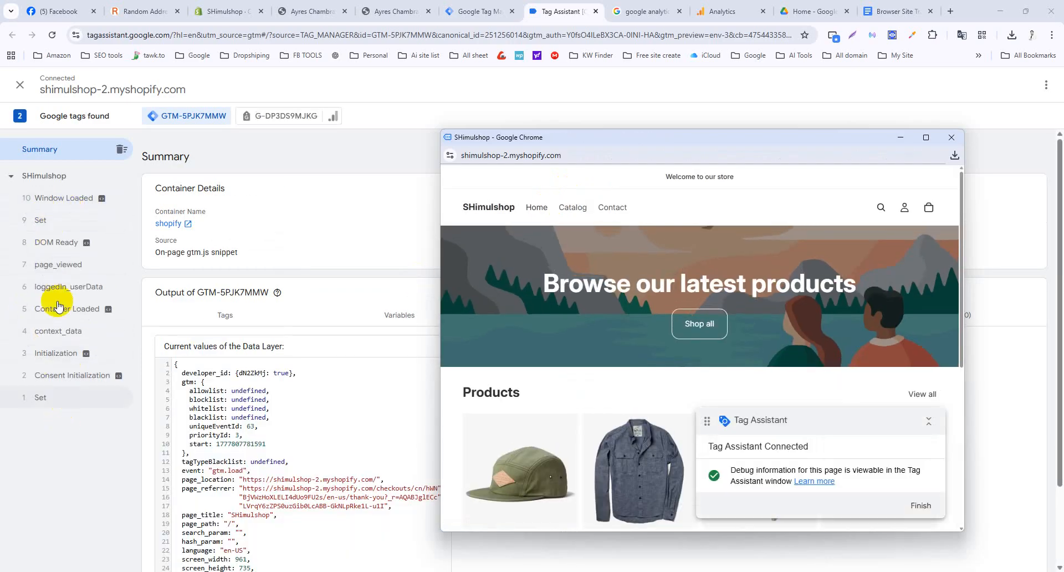
scroll(802, 378, down, 3)
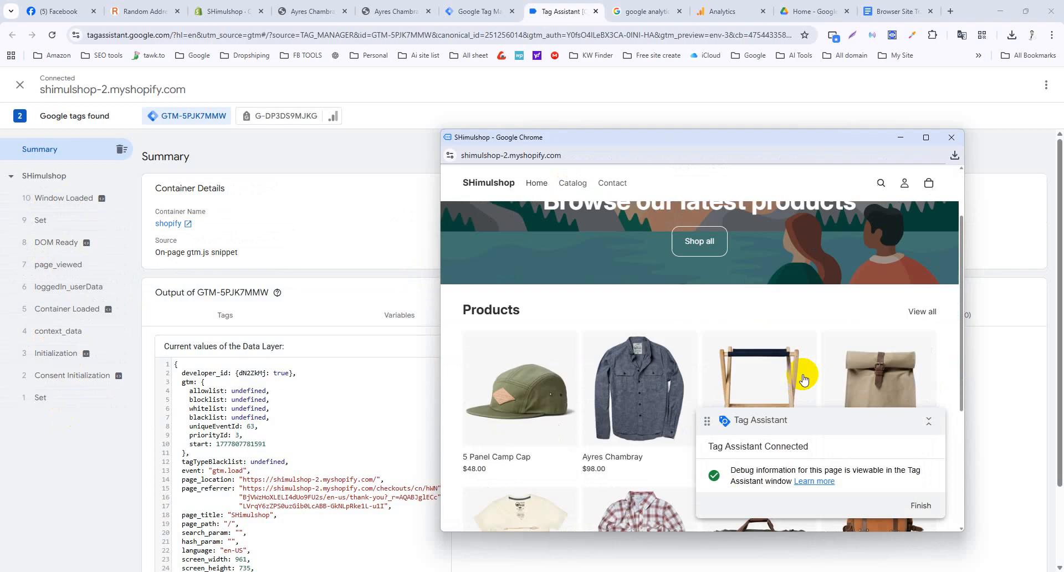
click(881, 317)
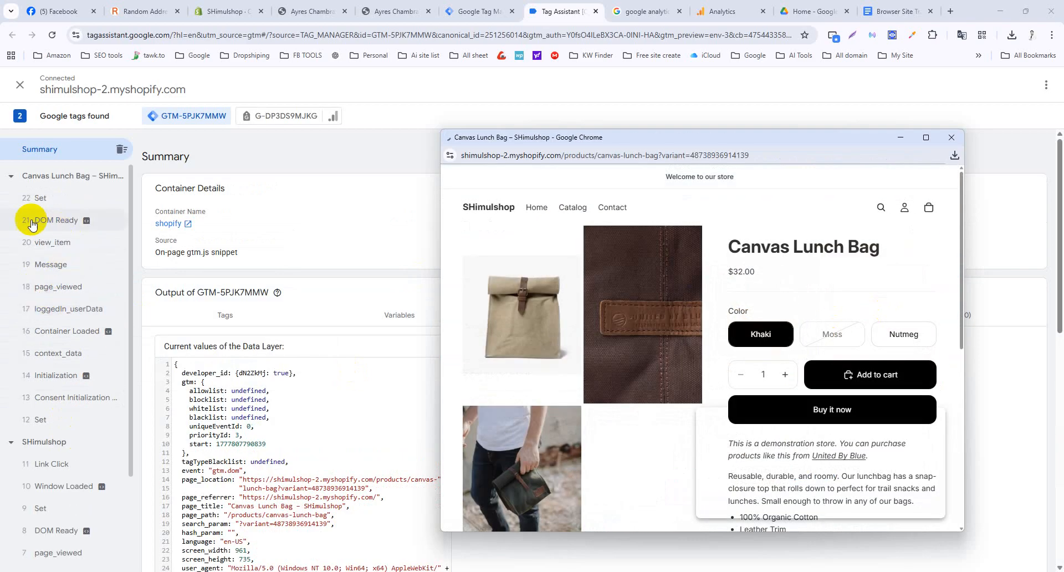
scroll(875, 327, down, 1)
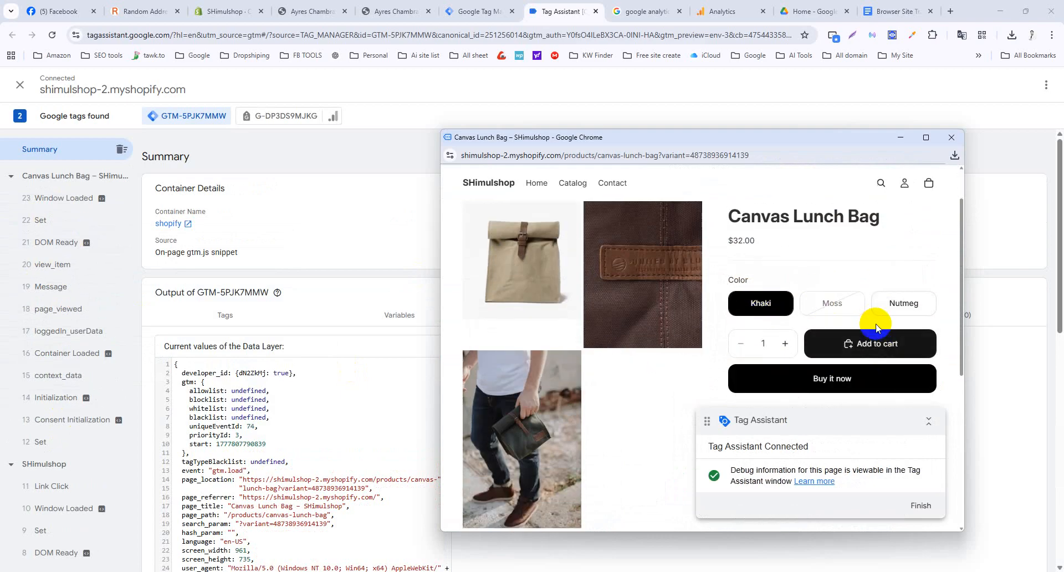
click(869, 344)
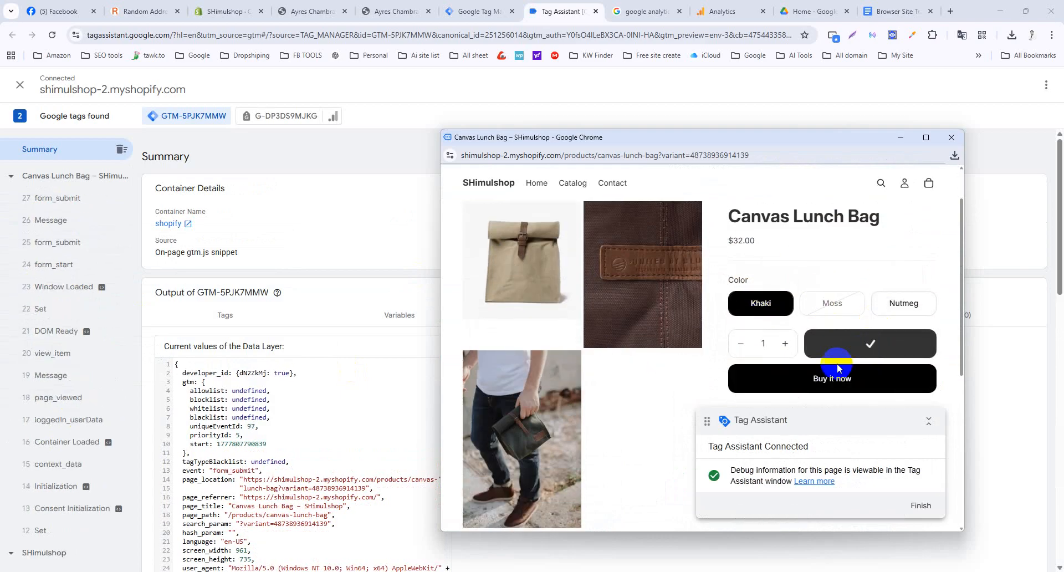
click(932, 187)
click(862, 504)
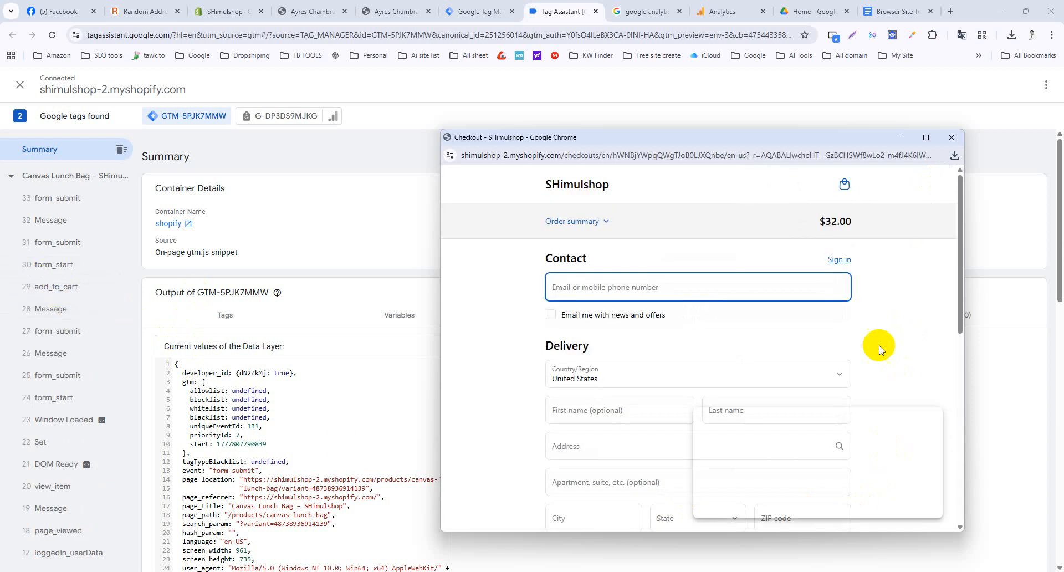
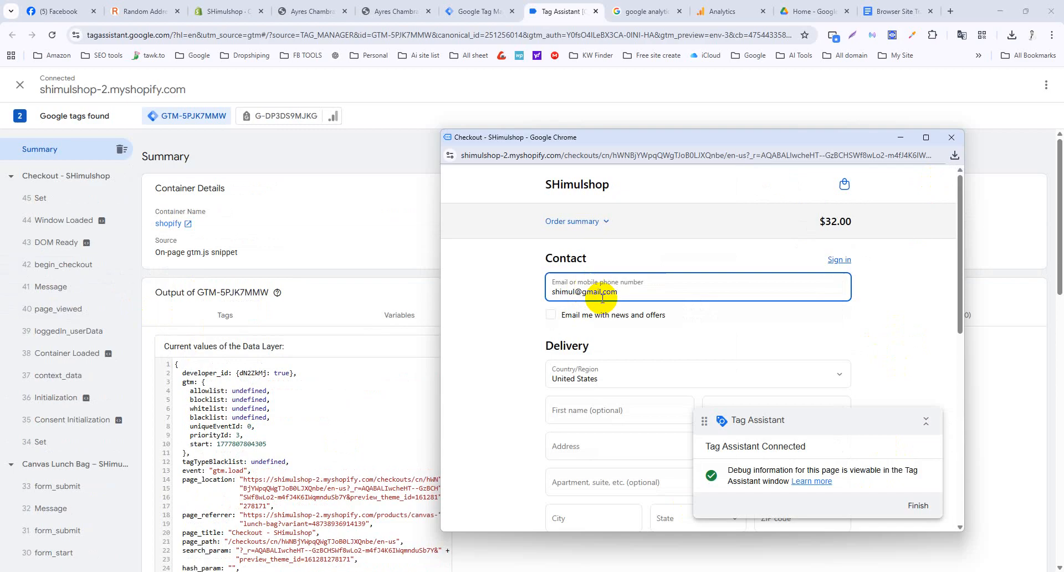
Start the delivery details, pasting a sample street from a random address generator page.
scroll(603, 298, down, 2)
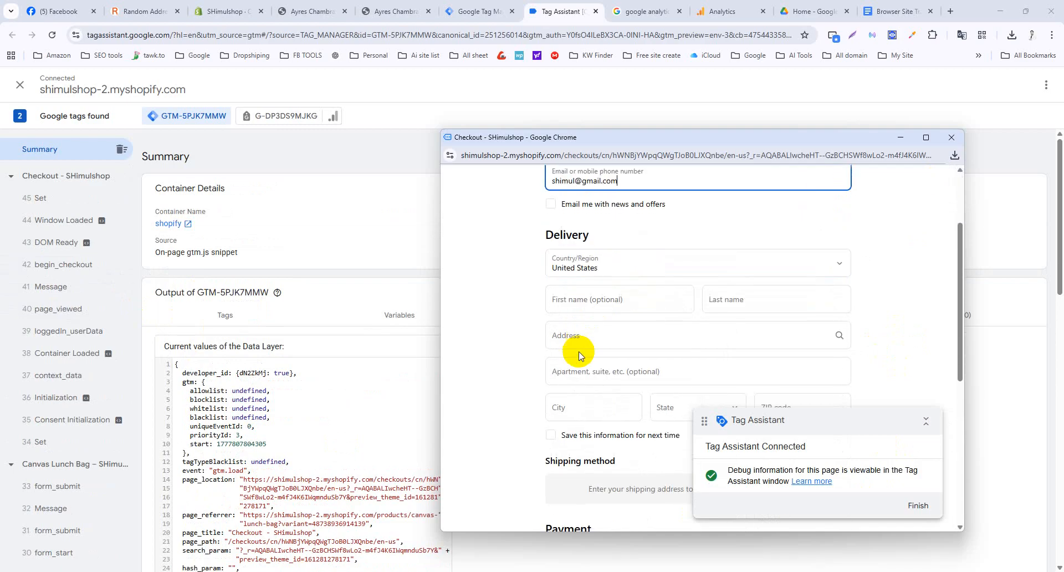
click(622, 301)
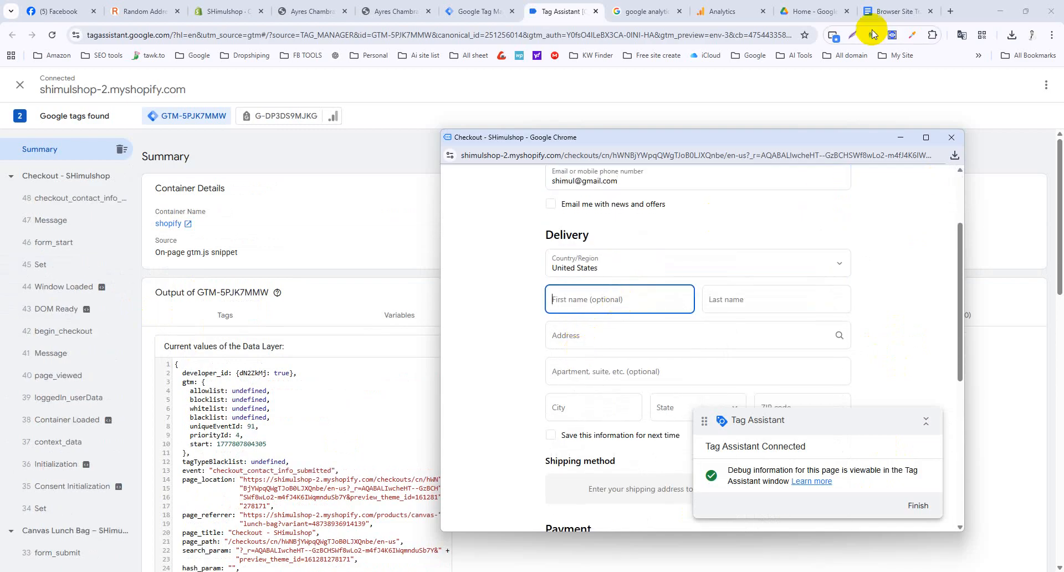
click(148, 7)
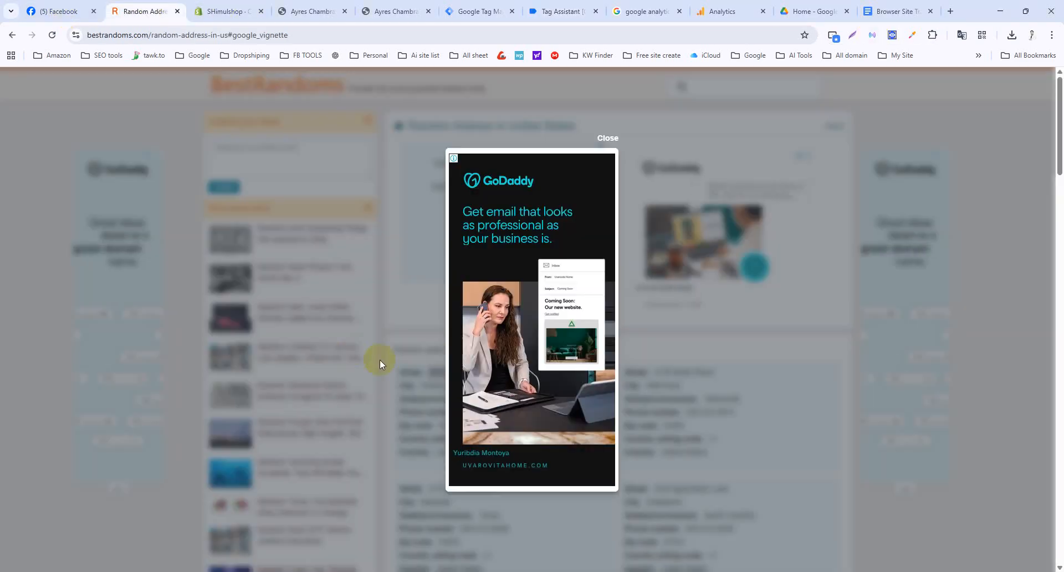
click(628, 137)
click(459, 372)
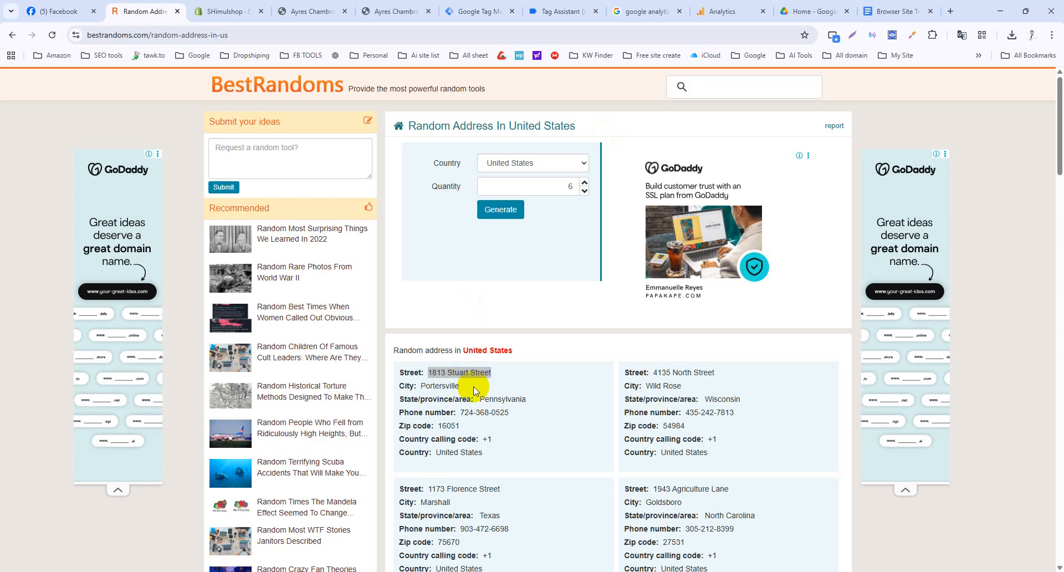
click(625, 571)
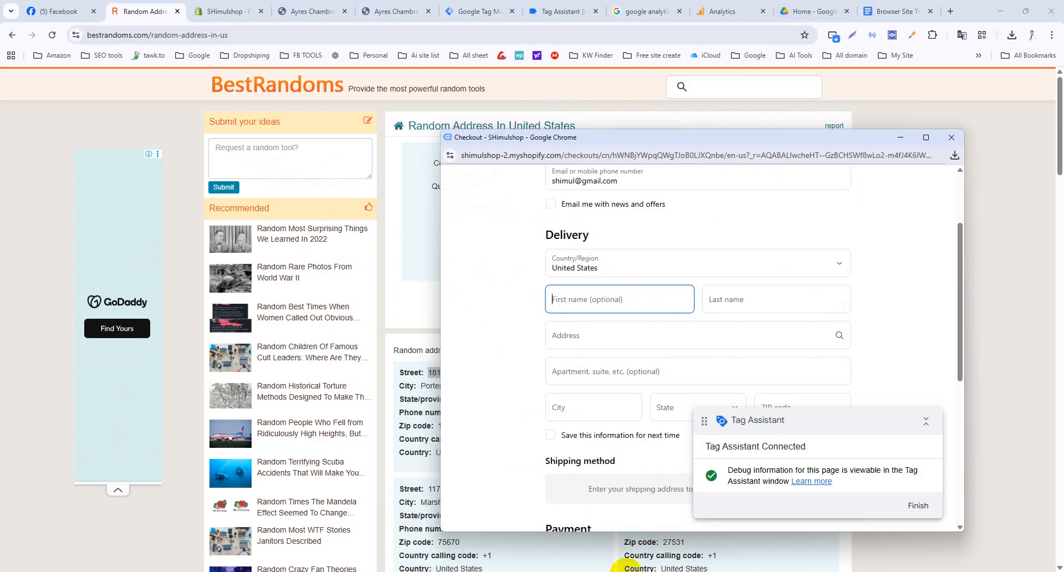
click(625, 332)
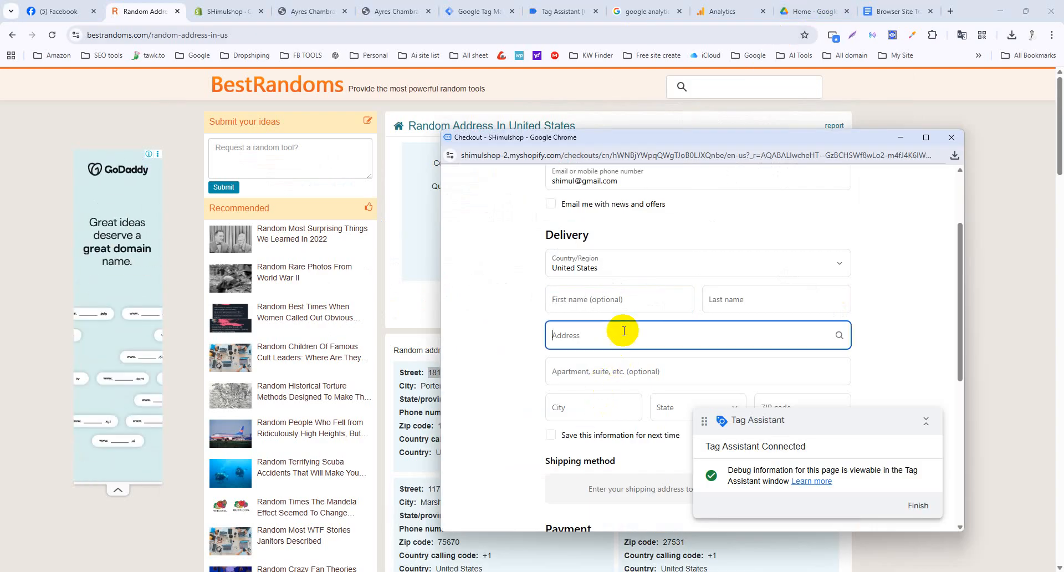
text(GA4-dlv-purchase_product)
Enter the last name, replace the address with the copied sample street, and save delivery information.
click(748, 297)
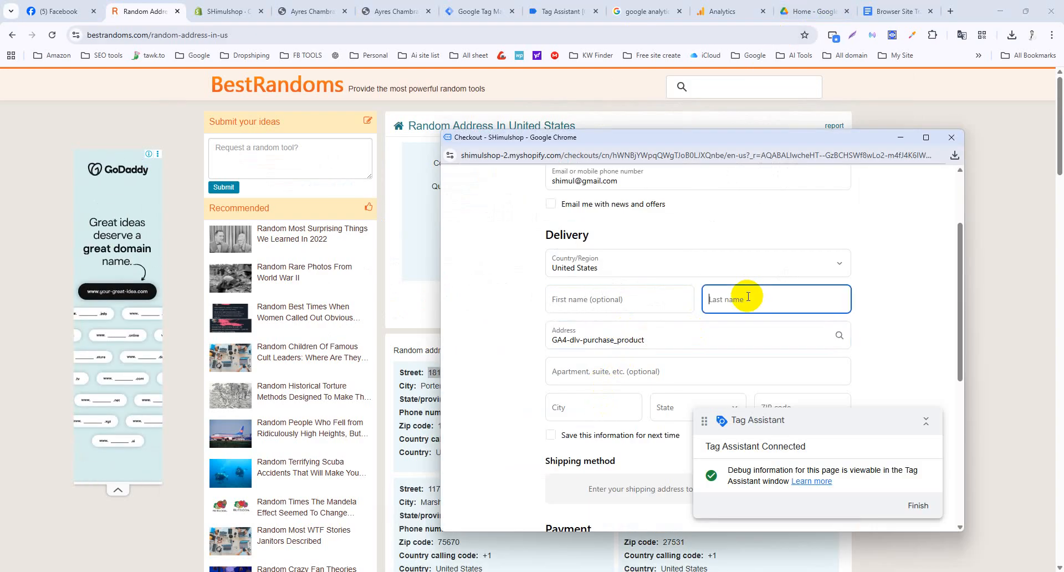
text(shimul)
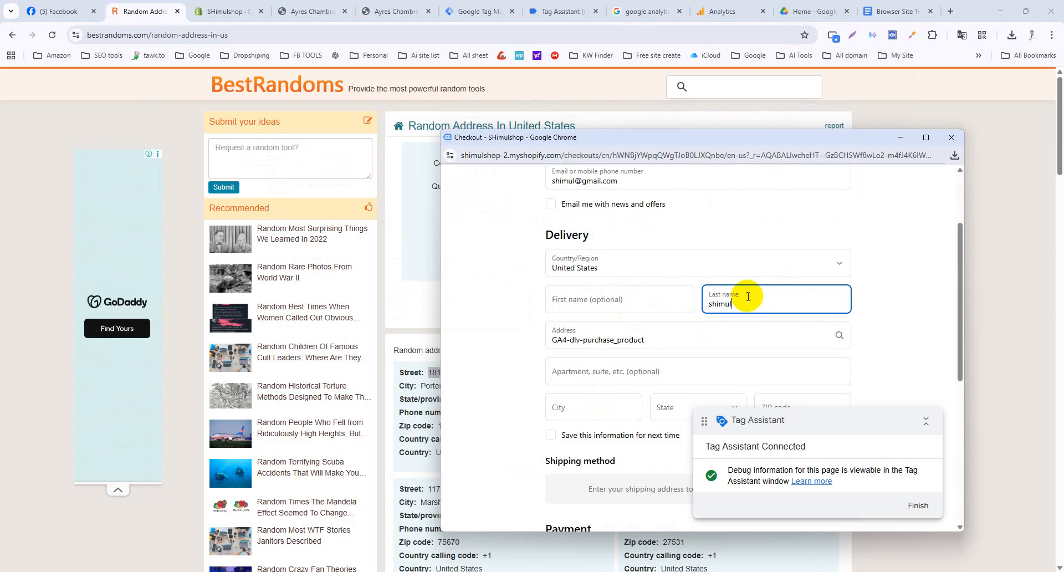
click(662, 337)
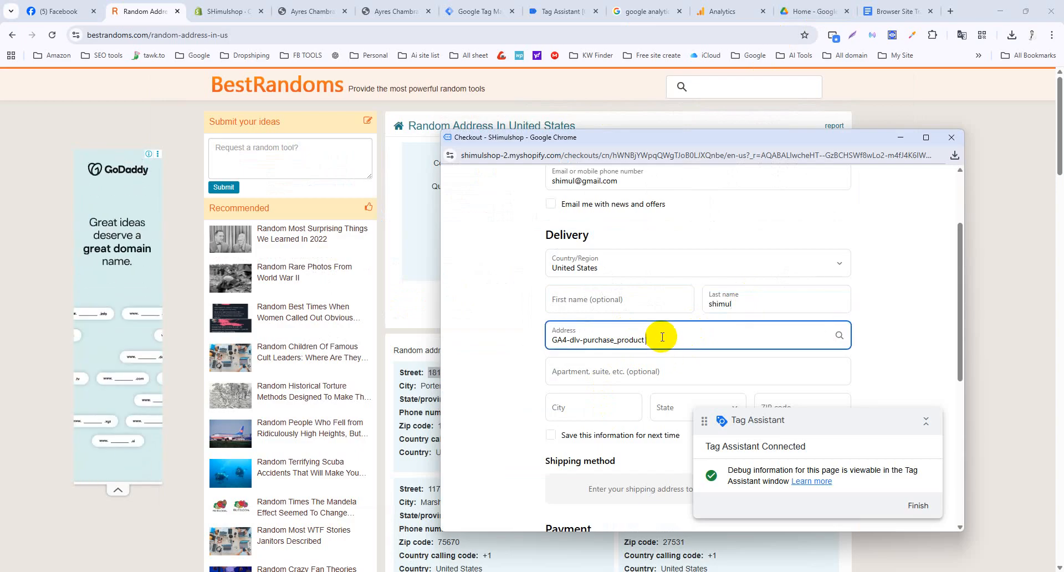
drag(662, 337, 547, 337)
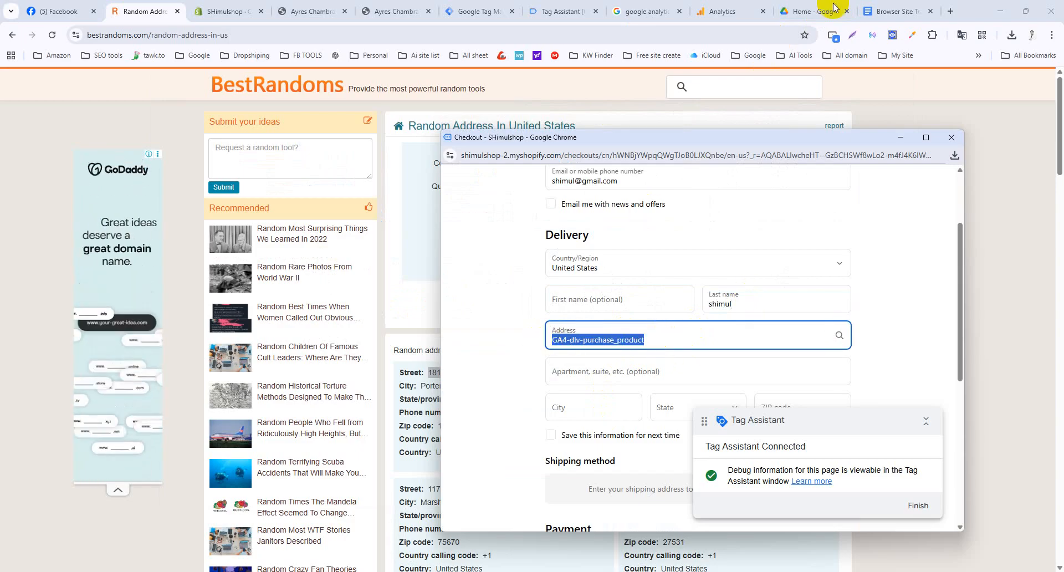
click(124, 16)
right_click(478, 376)
click(502, 386)
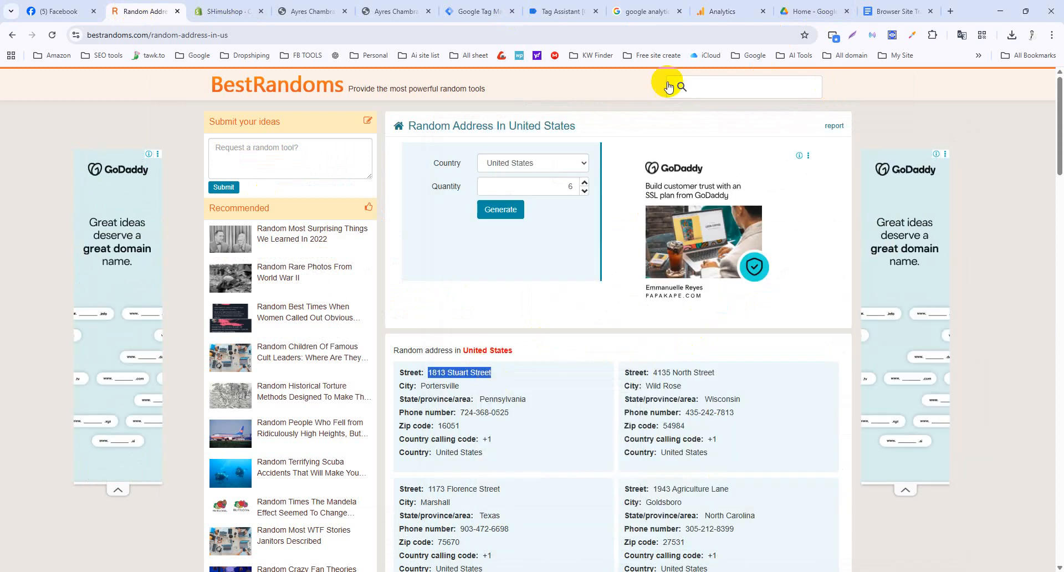
key(alt+Tab)
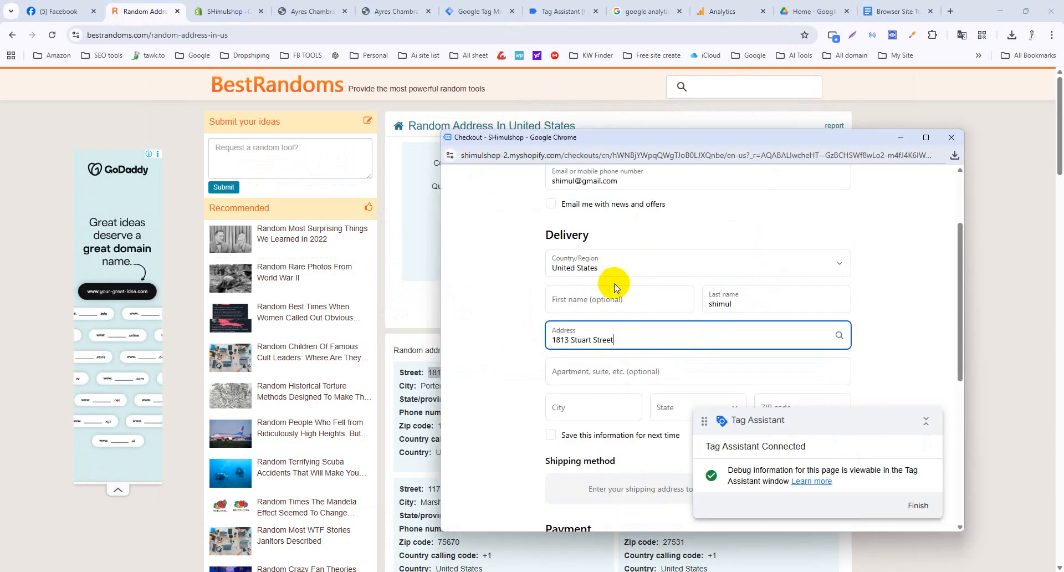
click(613, 385)
scroll(619, 393, down, 3)
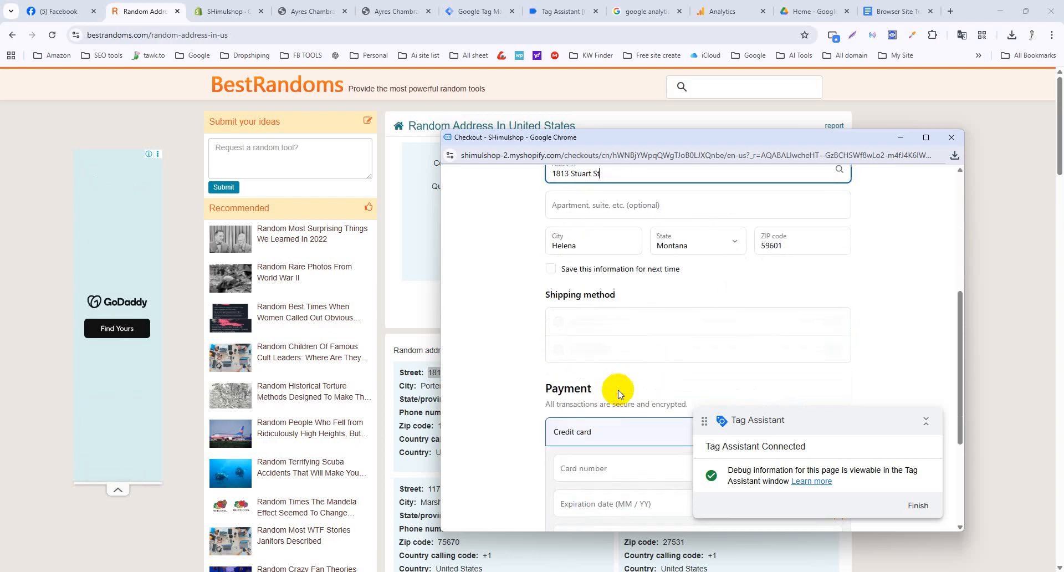
click(552, 268)
scroll(503, 386, down, 2)
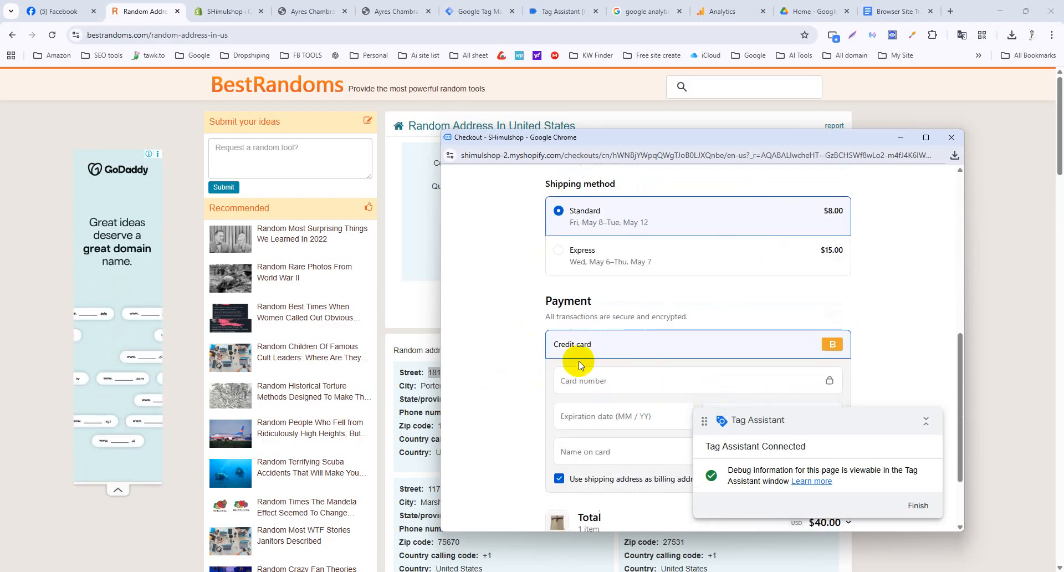
Enter test card number 1, correct the expiry date, add the name on card, and pay.
click(584, 382)
text(1)
key(Tab)
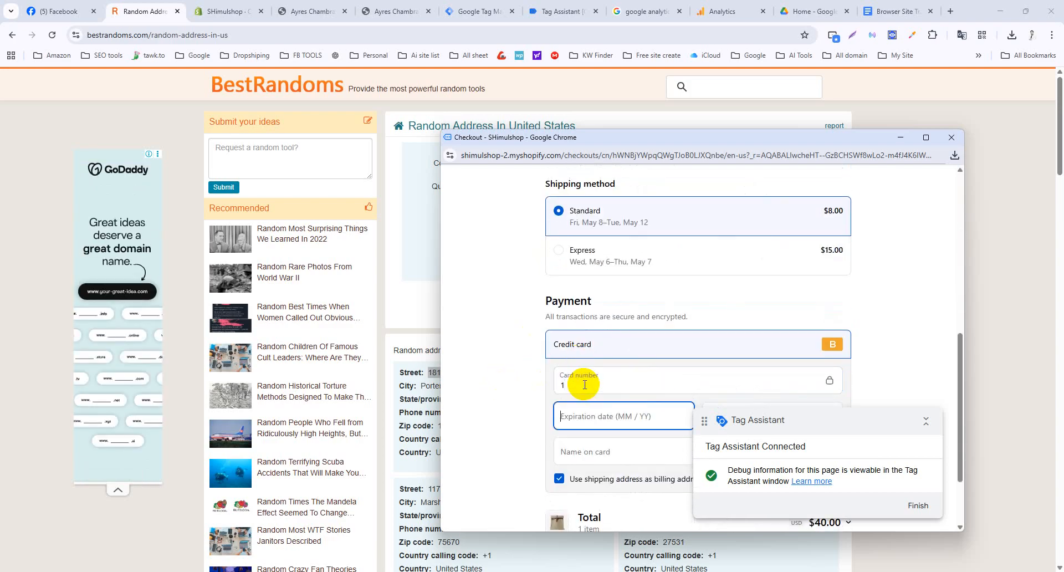
text(02 / )
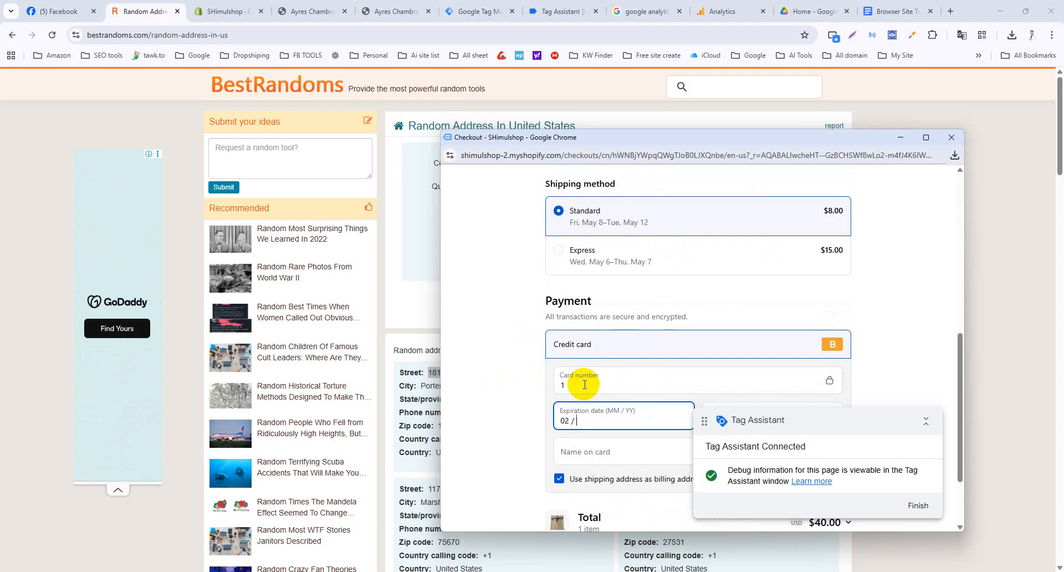
text(929)
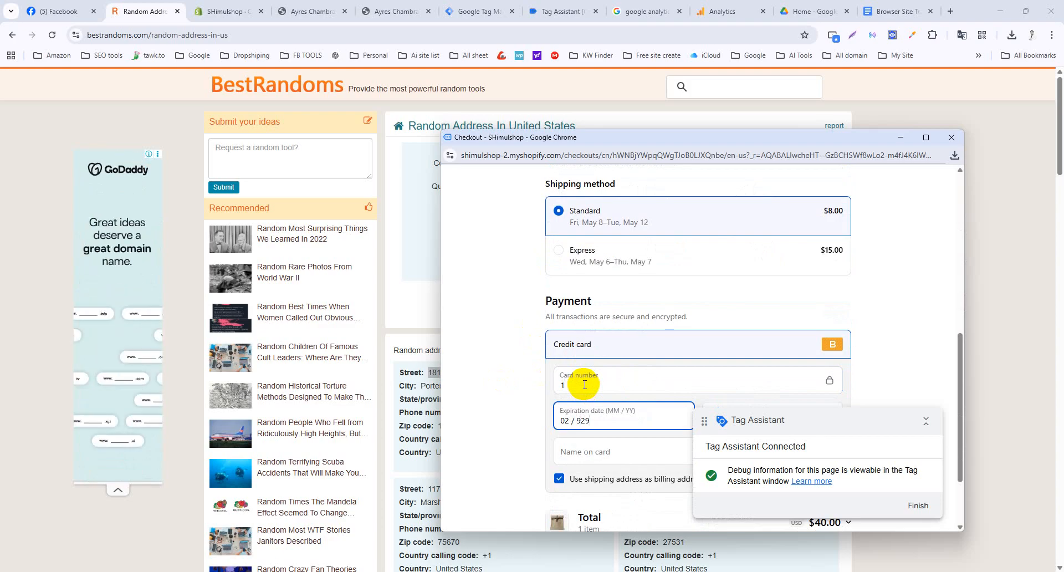
click(580, 420)
key(BackSpace)
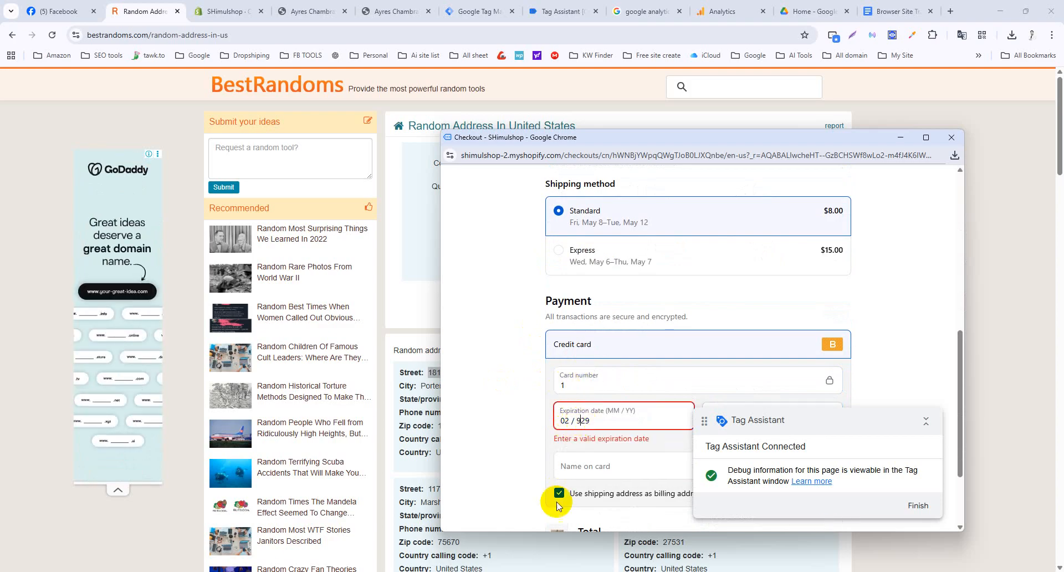
key(Tab)
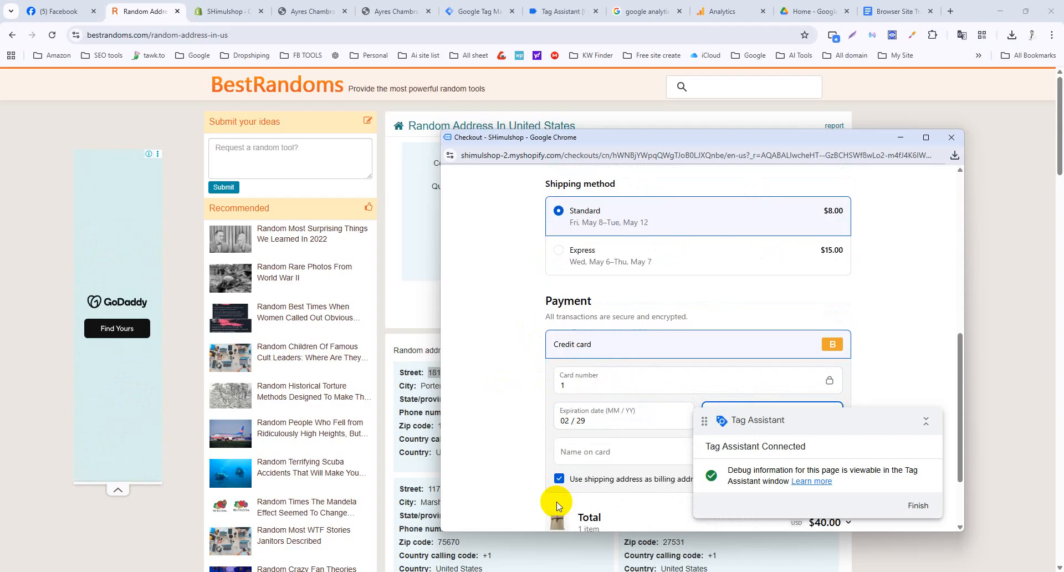
key(Tab)
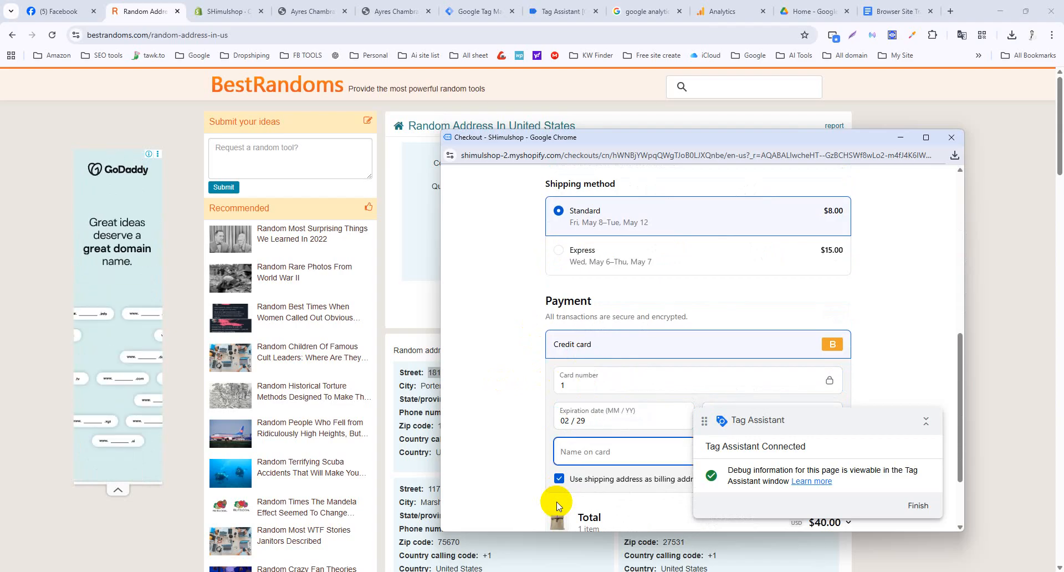
text(shimul)
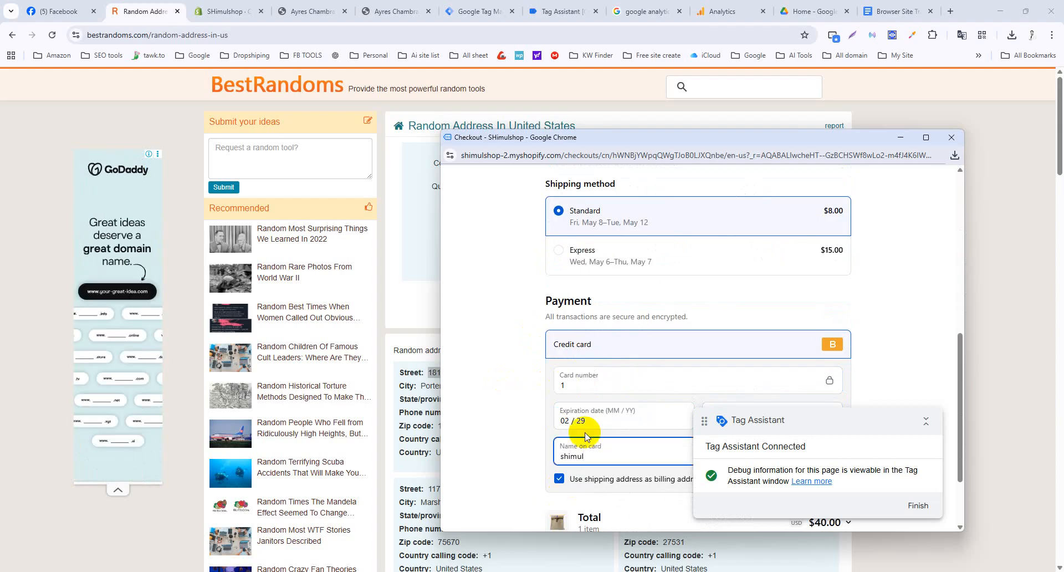
scroll(555, 438, down, 2)
click(643, 456)
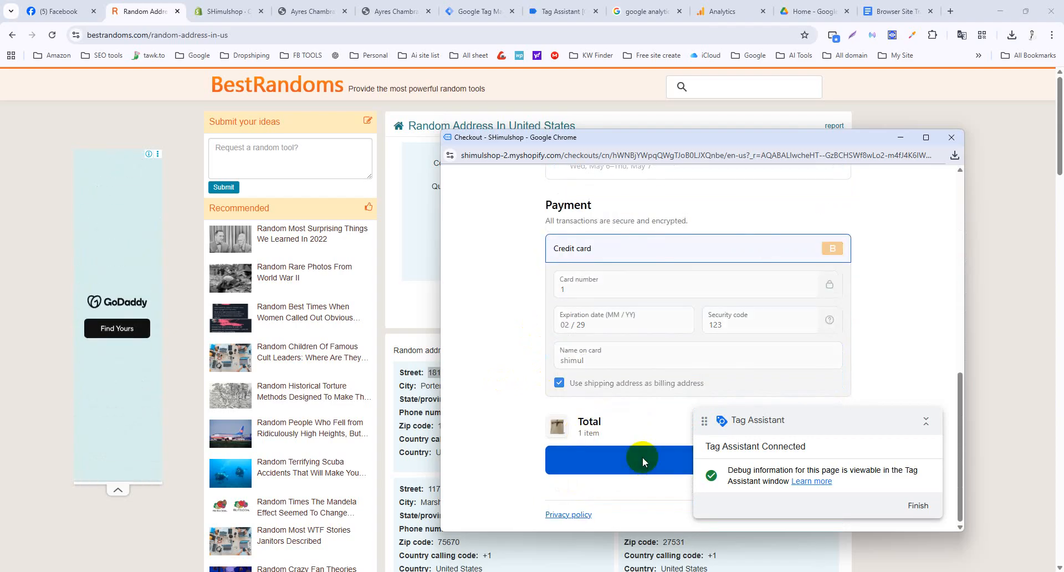
click(538, 8)
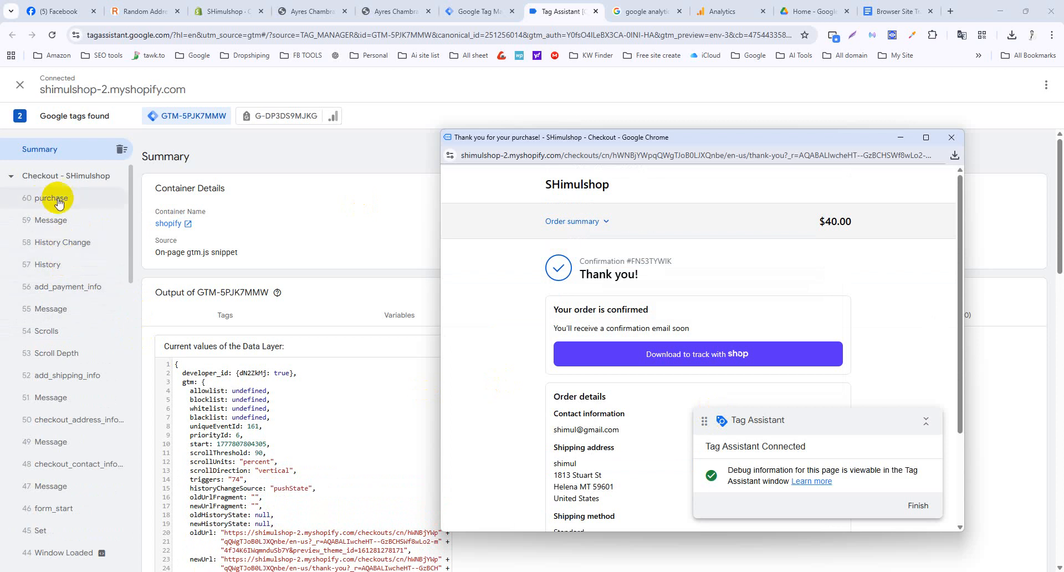
Compare the purchase event's Variables with the order confirmation, then close Shopify's store settings.
click(59, 202)
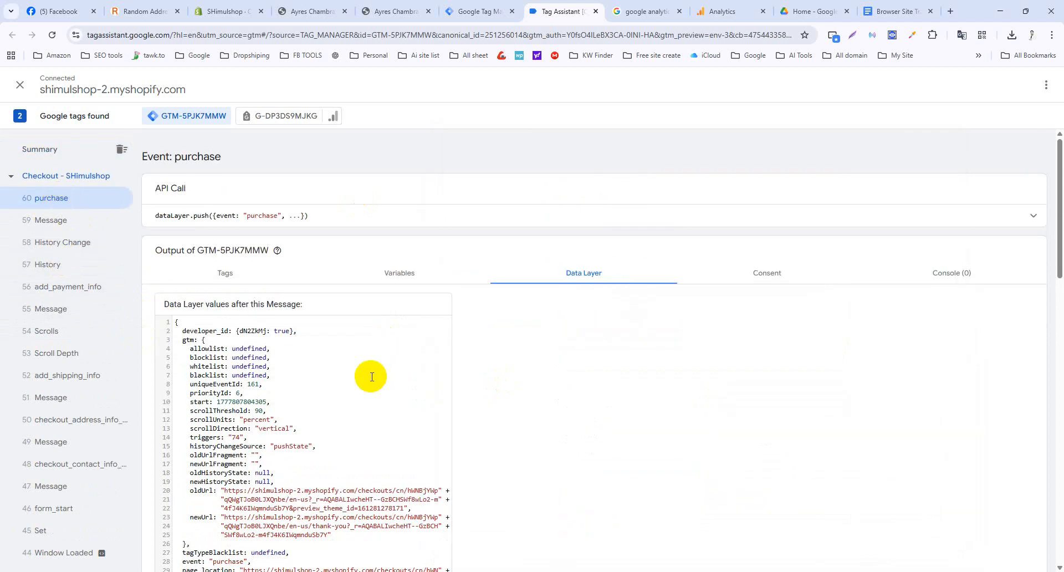
click(406, 268)
scroll(404, 269, down, 3)
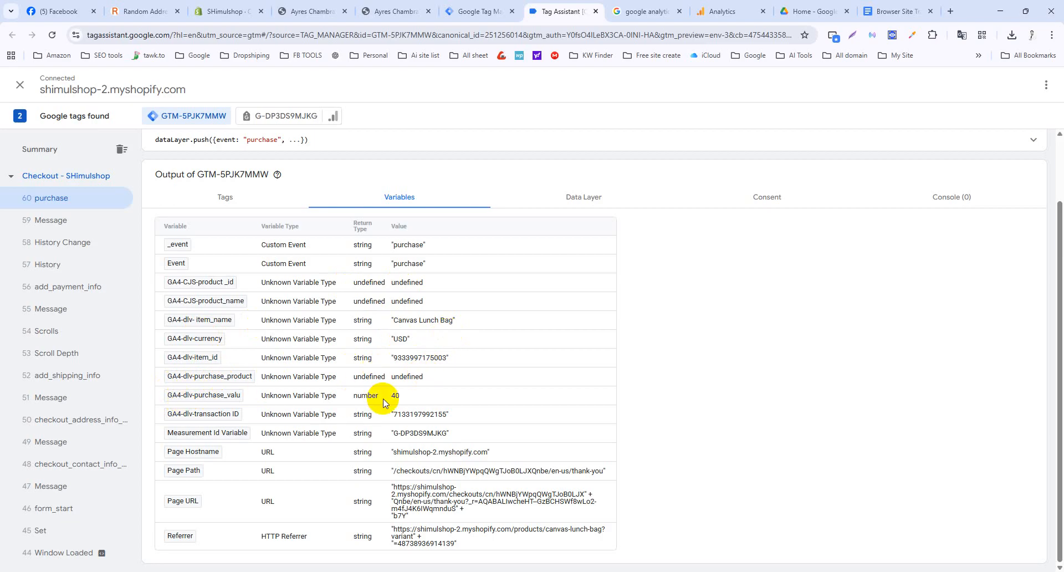
key(alt+Tab)
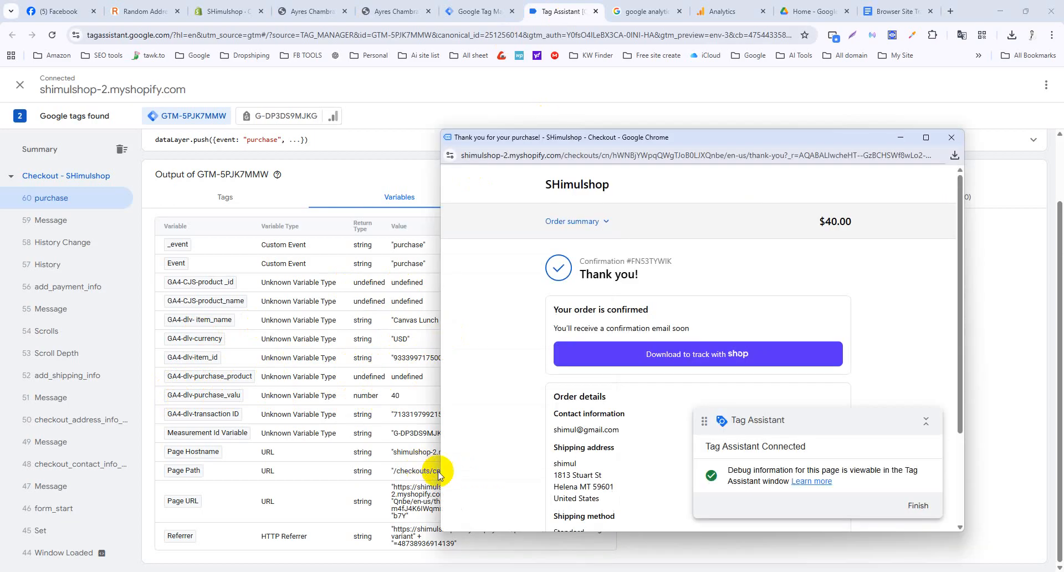
drag(750, 142, 822, 48)
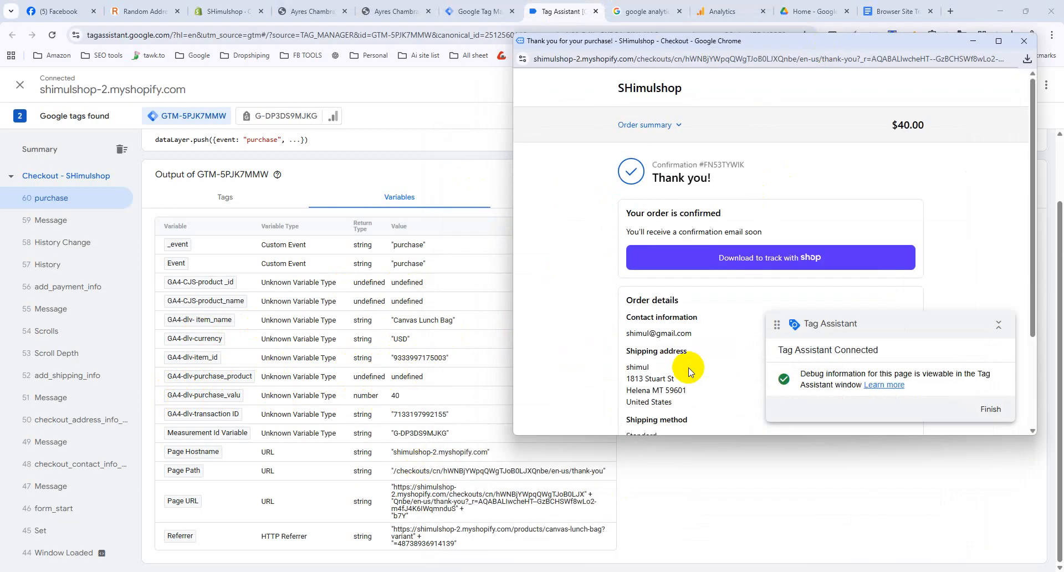
scroll(689, 370, down, 3)
scroll(693, 221, up, 3)
click(998, 324)
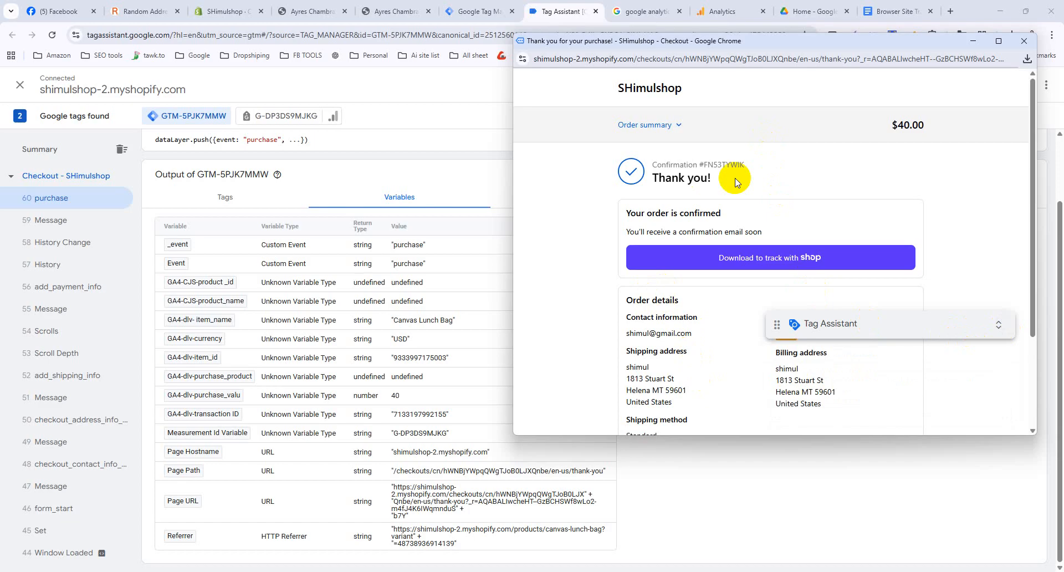
scroll(736, 183, down, 2)
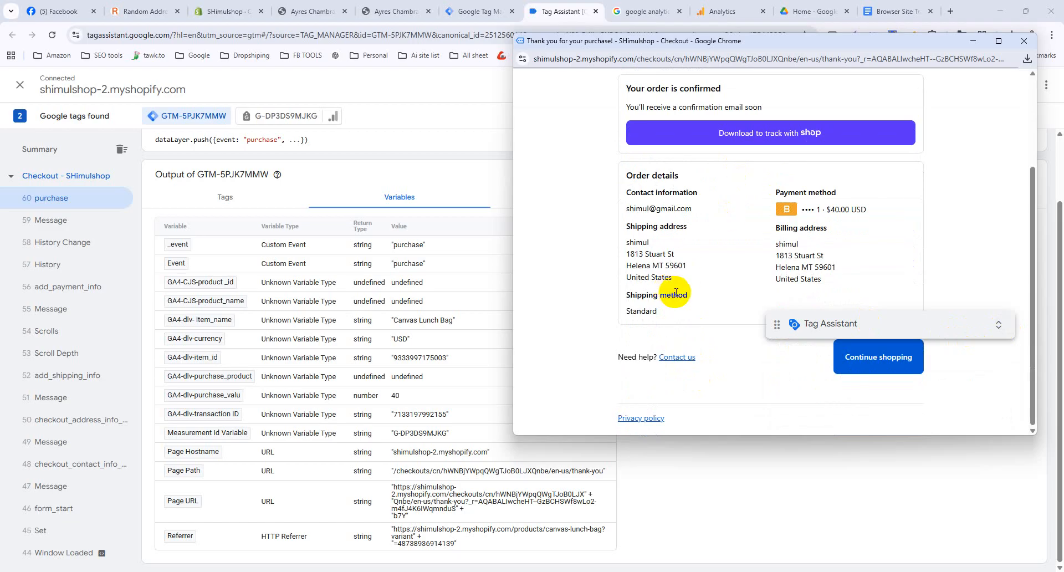
click(222, 10)
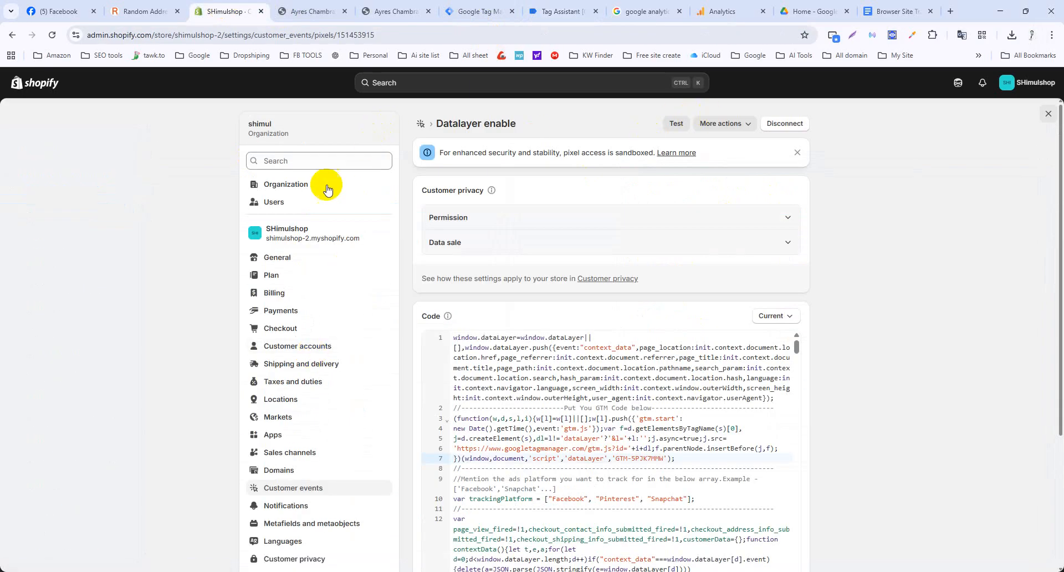
click(1047, 116)
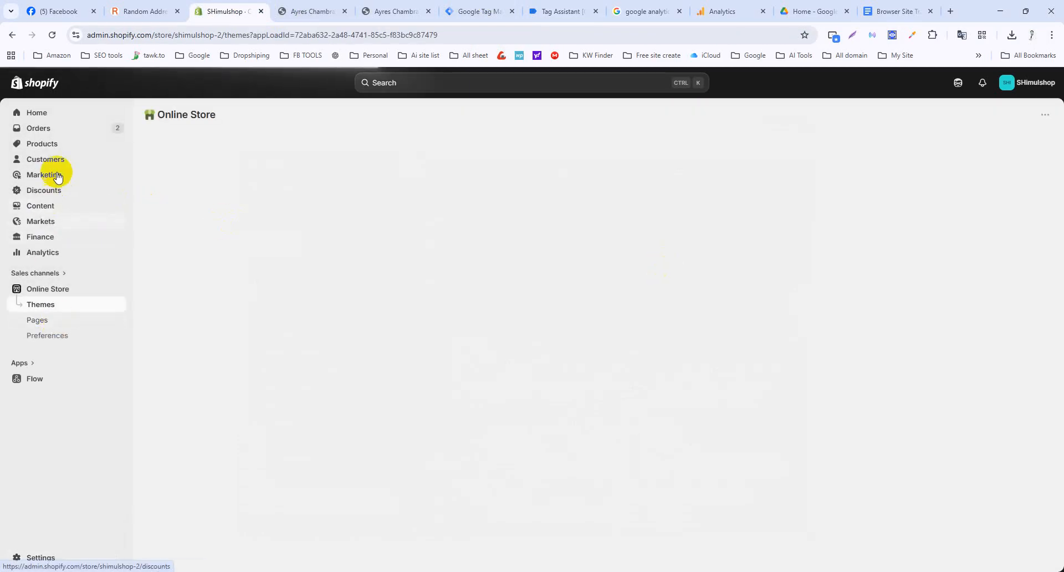
Check the Hudderton Backpack's variants and prices in Shopify Products, then switch back to Tag Manager.
click(47, 146)
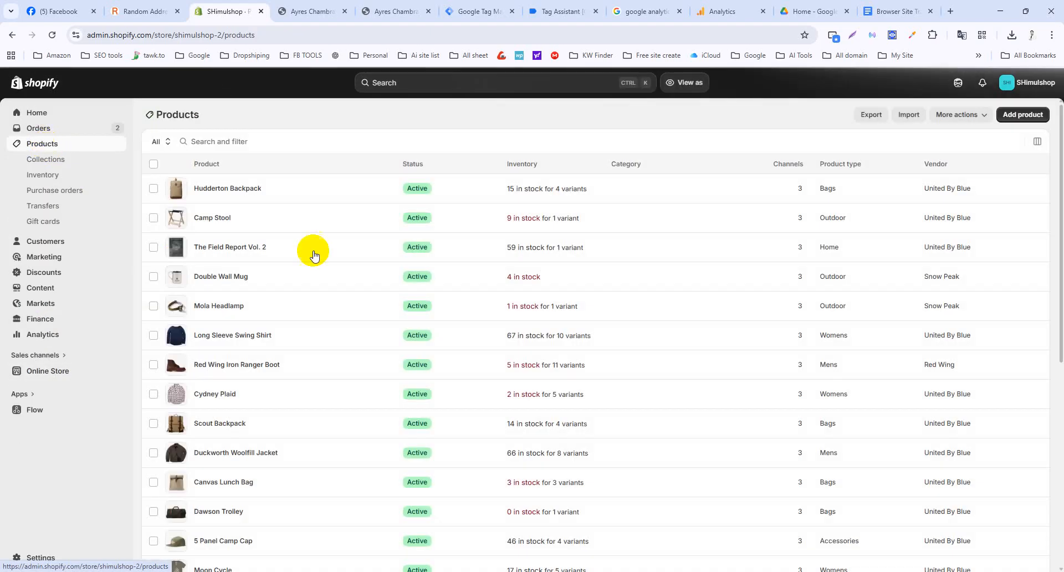
click(236, 198)
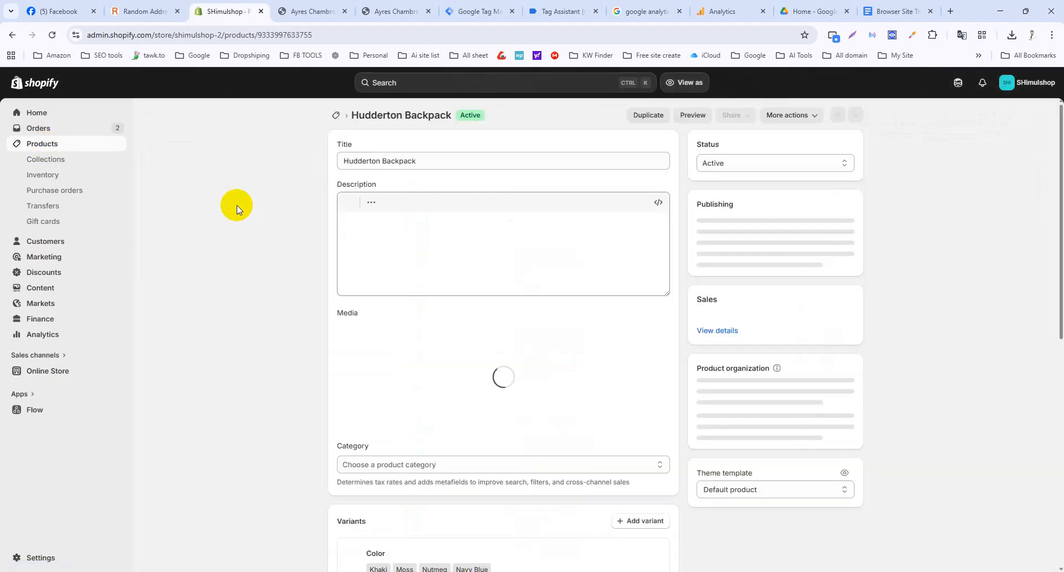
scroll(579, 320, down, 5)
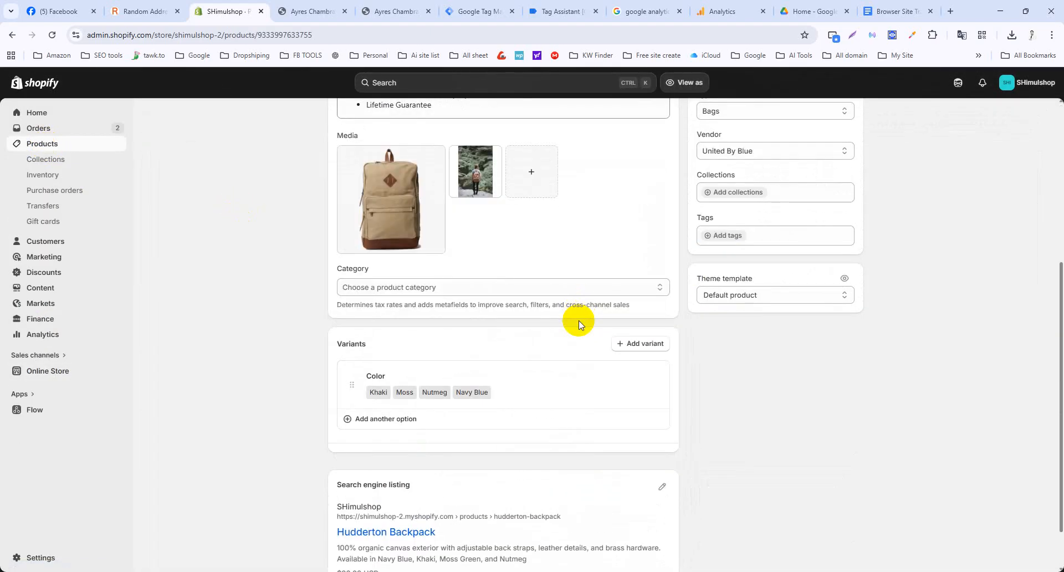
scroll(579, 320, down, 4)
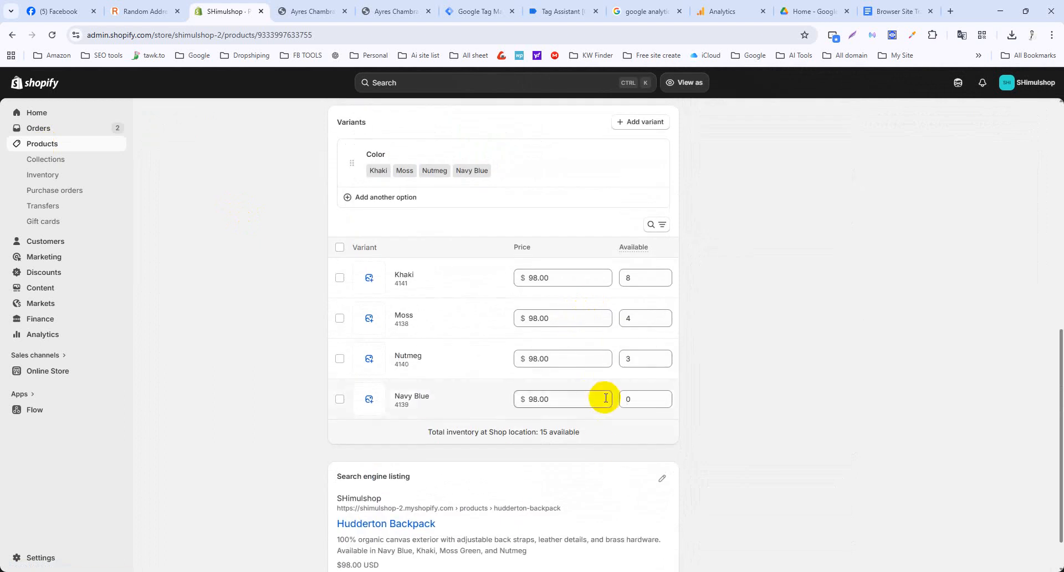
scroll(599, 445, down, 1)
scroll(599, 446, up, 10)
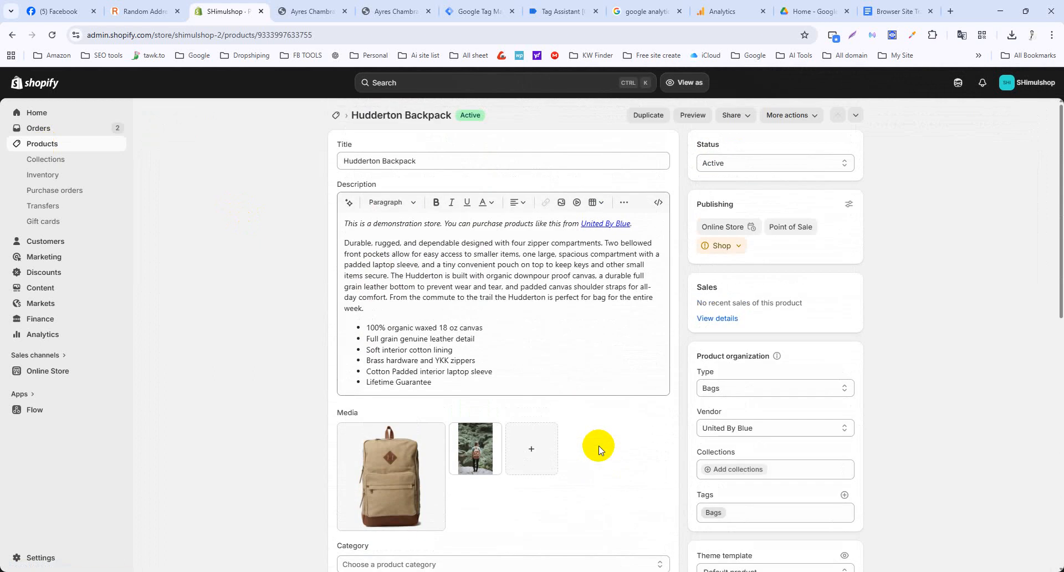
click(478, 11)
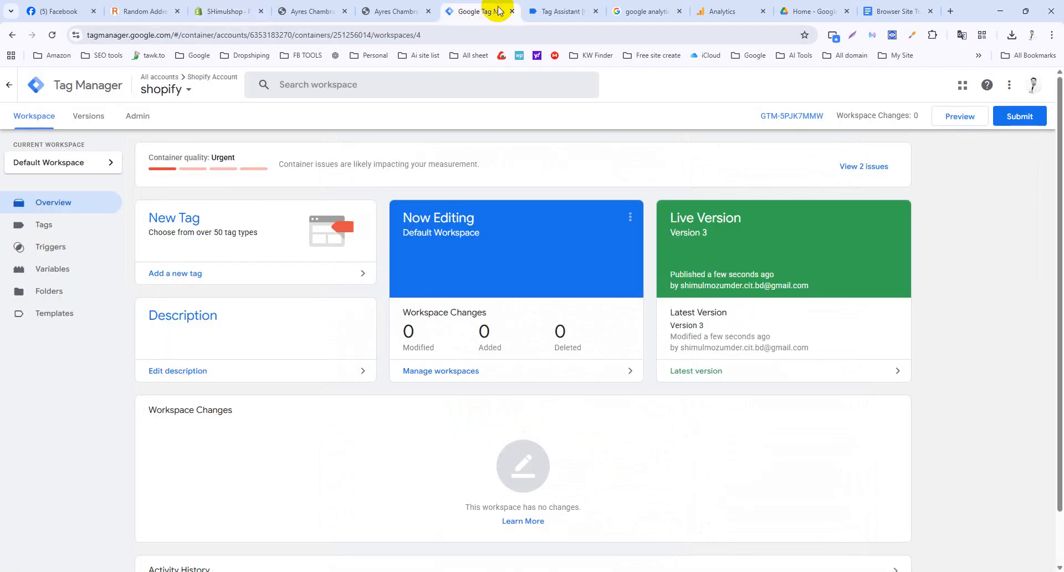
Compare the purchase variables (Canvas Lunch Bag, USD, 40) against the confirmation window, then minimize it.
click(558, 7)
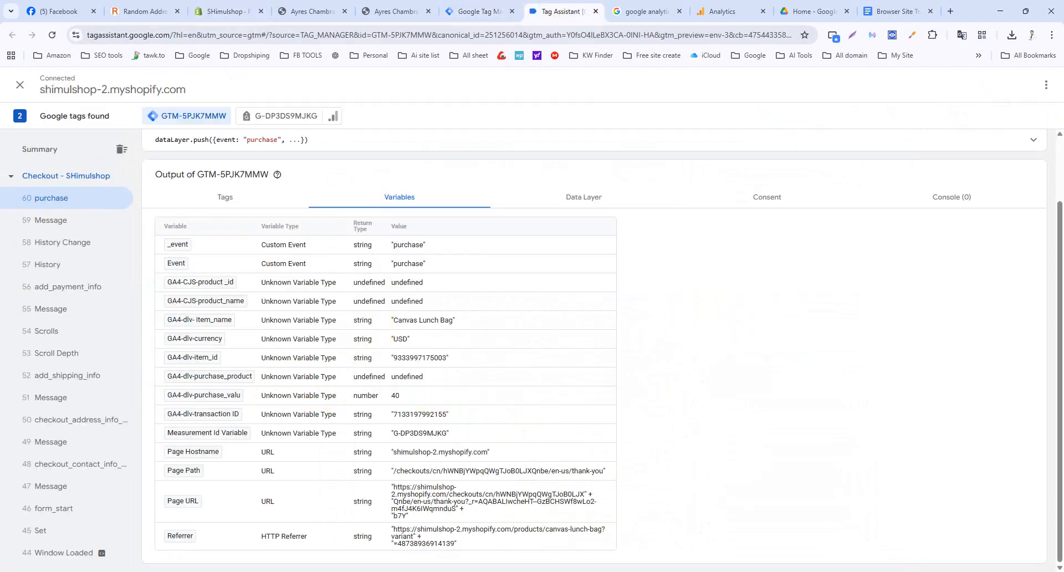
click(687, 534)
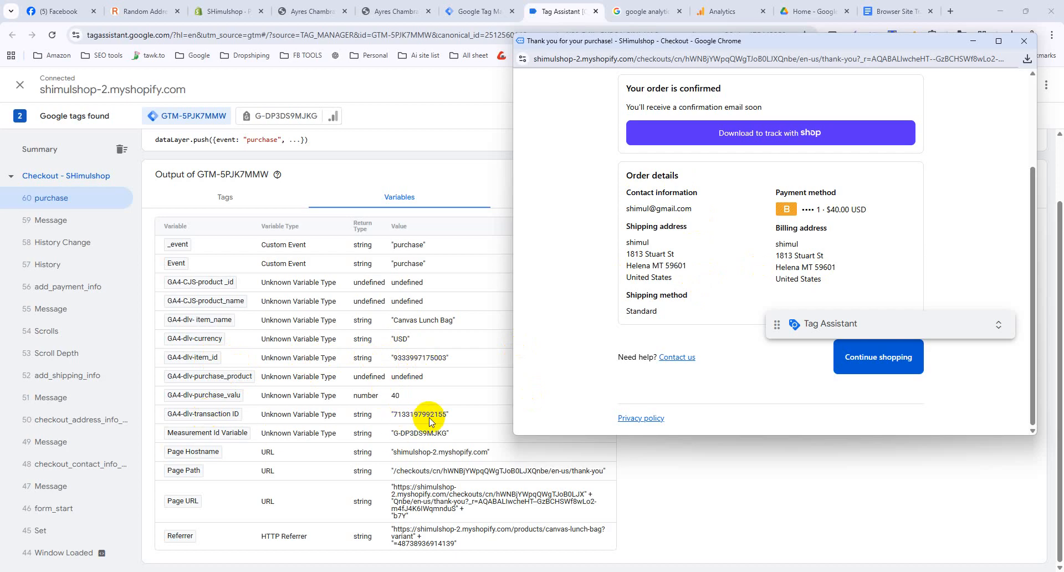
scroll(720, 229, up, 1)
scroll(720, 228, up, 2)
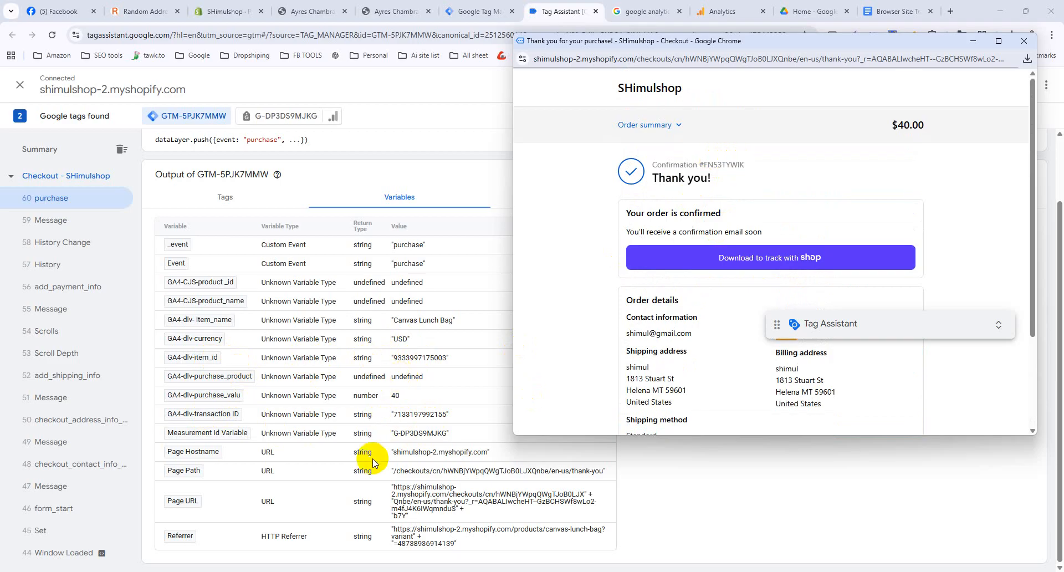
click(976, 41)
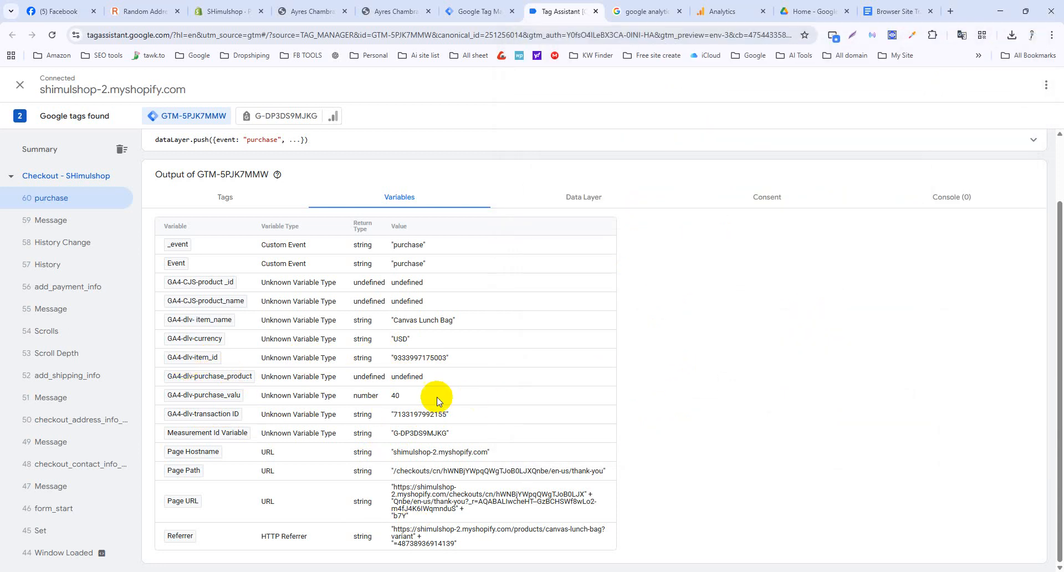
Scroll through the purchase event's Data Layer values in Tag Assistant.
click(585, 198)
scroll(296, 347, down, 2)
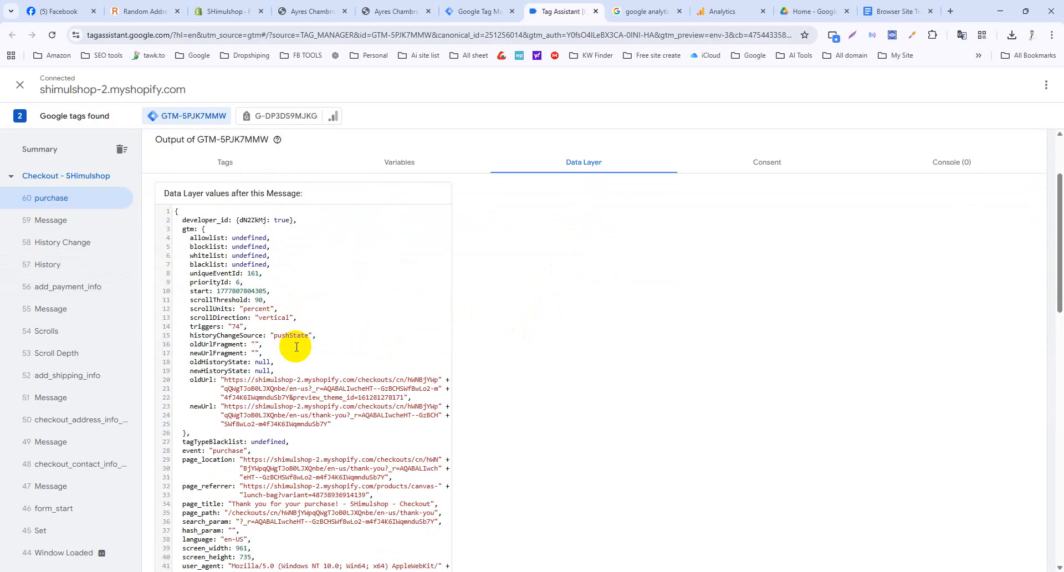
scroll(203, 313, down, 4)
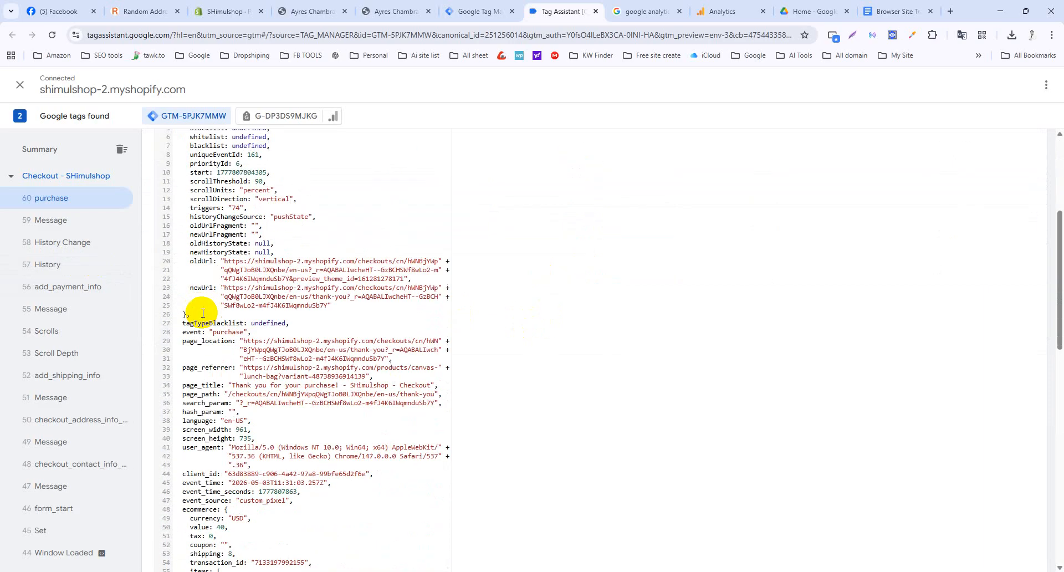
scroll(218, 304, up, 5)
scroll(202, 285, down, 1)
scroll(201, 284, down, 5)
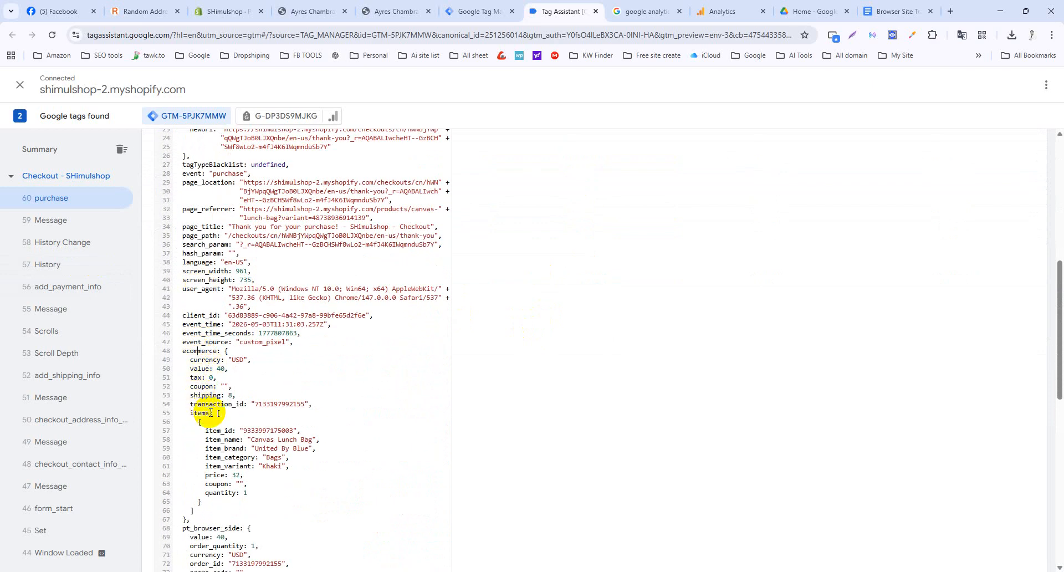
scroll(273, 408, down, 1)
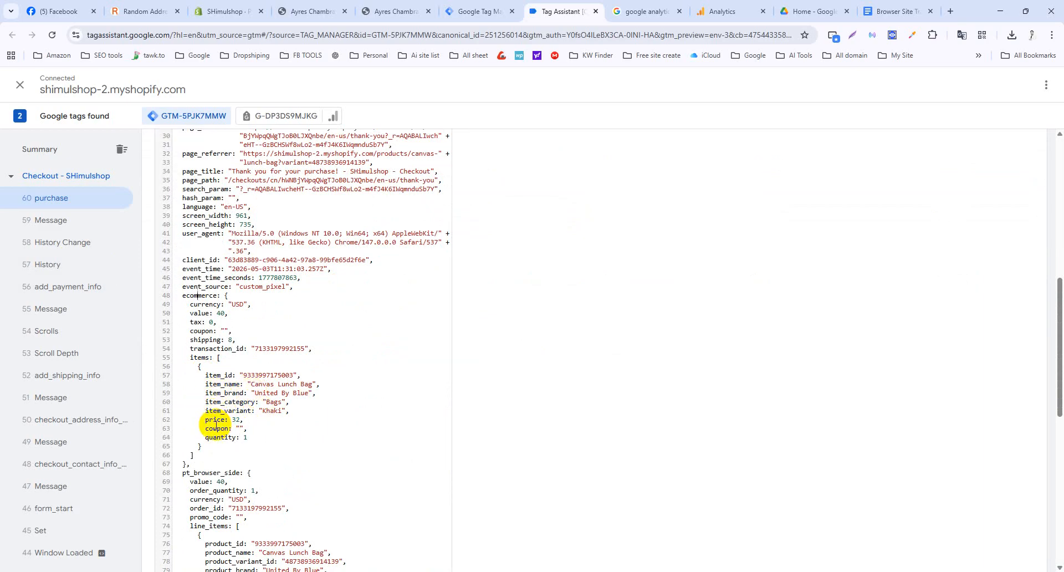
scroll(217, 424, down, 1)
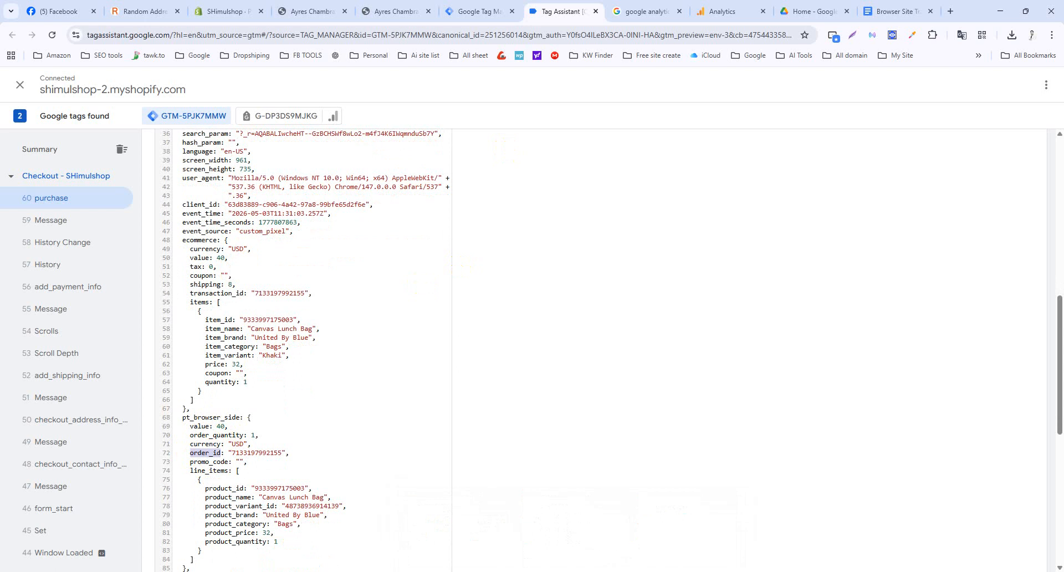
Select the order confirmation number, scroll the confirmation page, then move on to Shopify admin.
click(683, 546)
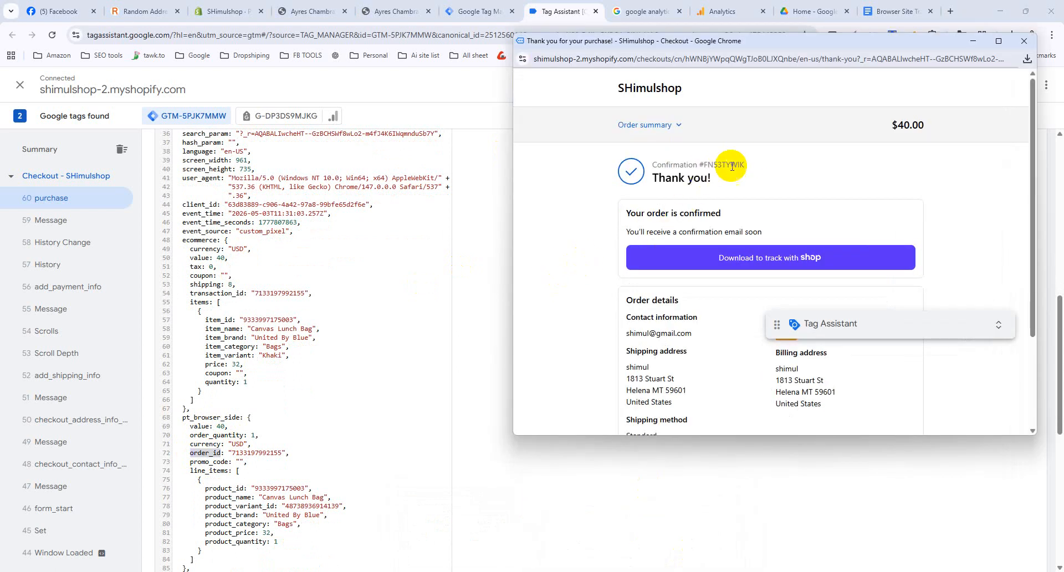
drag(746, 165, 696, 165)
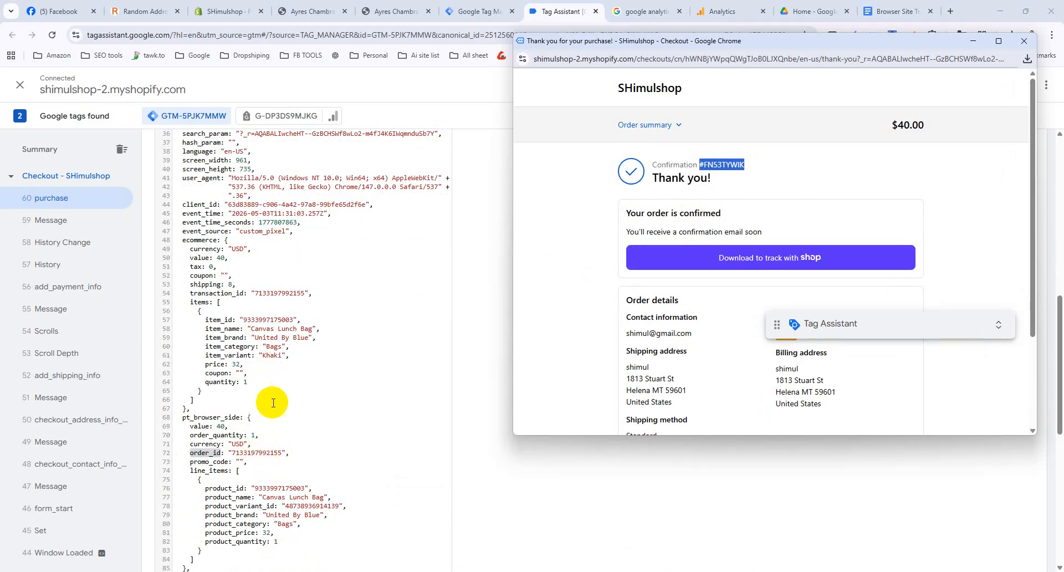
scroll(292, 364, down, 1)
scroll(293, 364, down, 1)
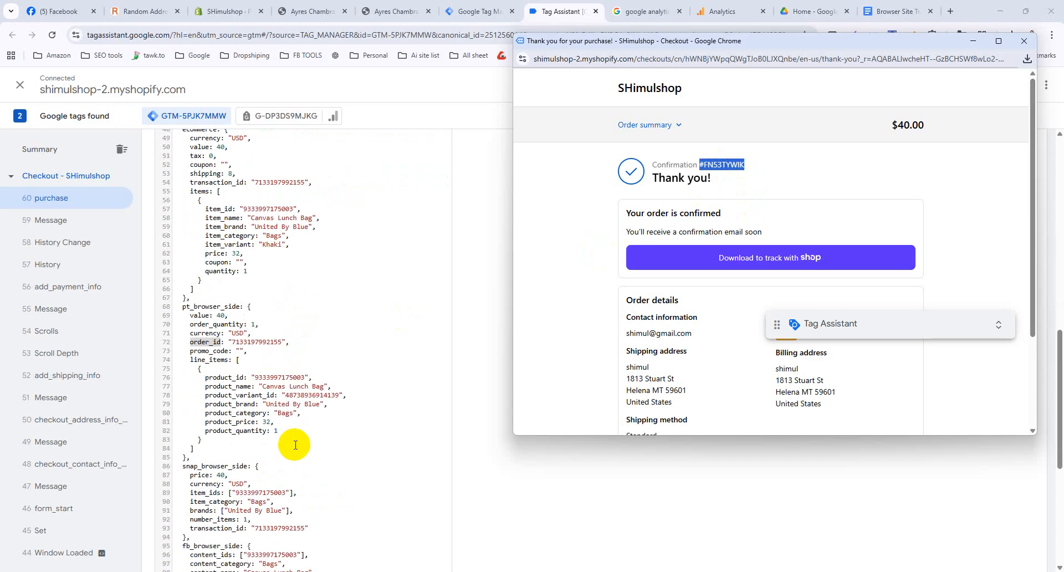
scroll(294, 445, down, 2)
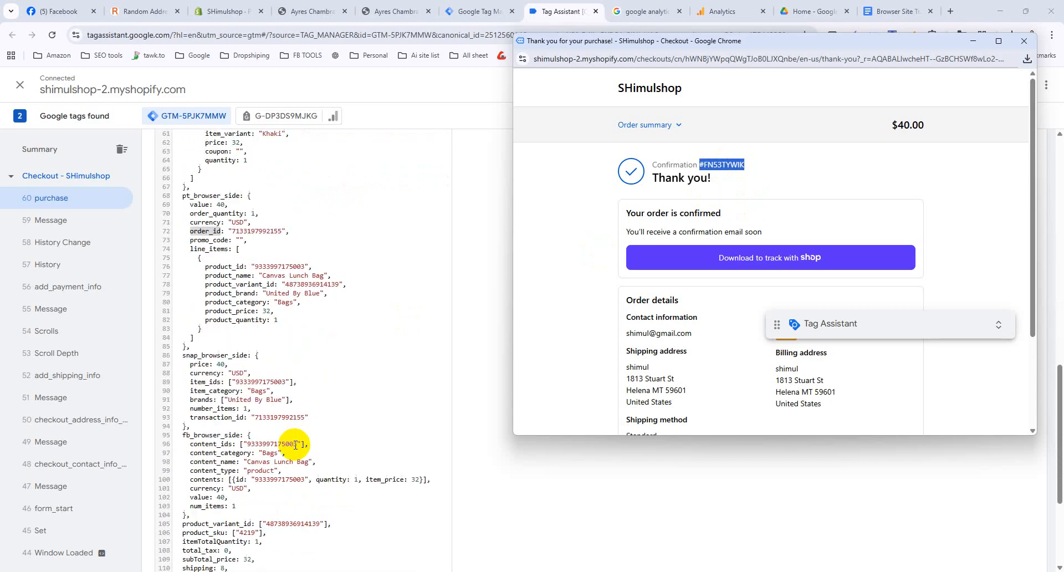
scroll(295, 445, down, 3)
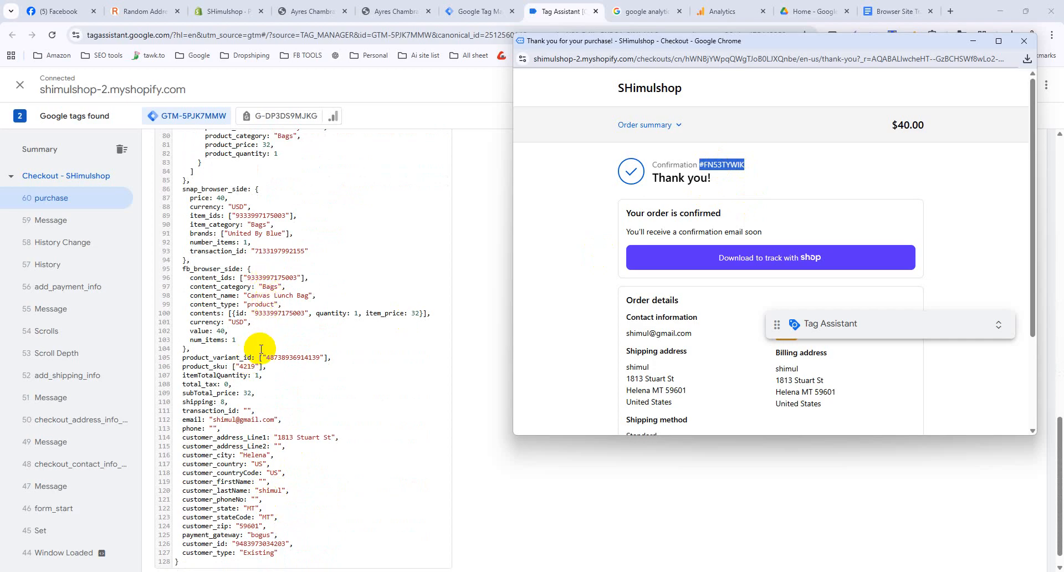
scroll(261, 349, down, 1)
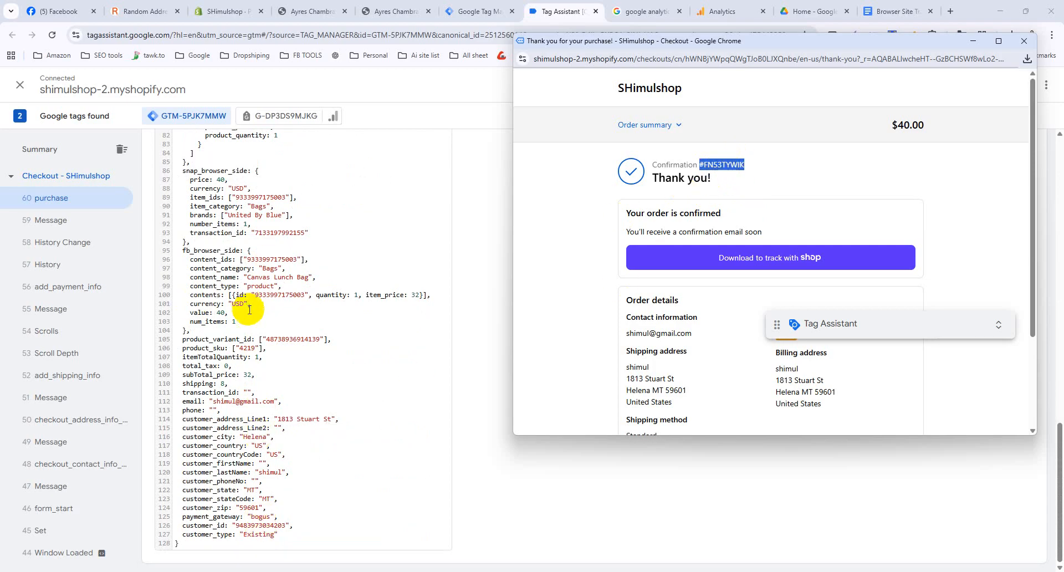
click(483, 4)
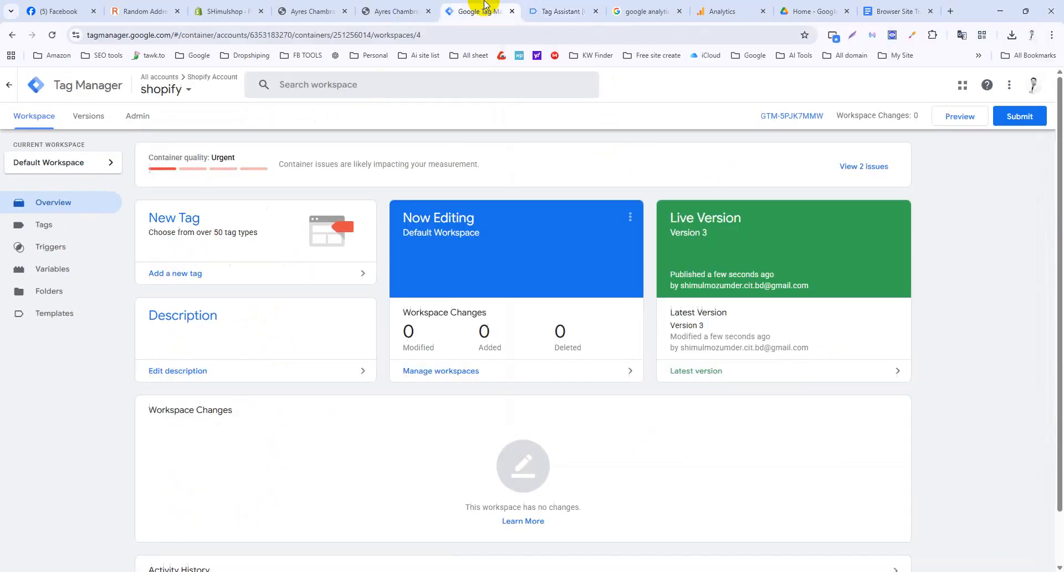
click(542, 10)
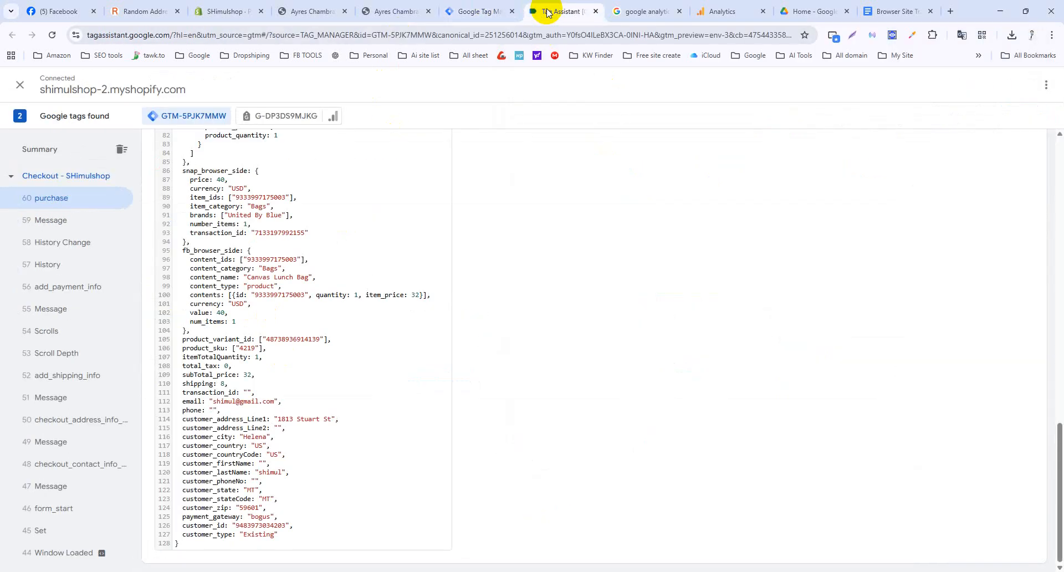
click(210, 10)
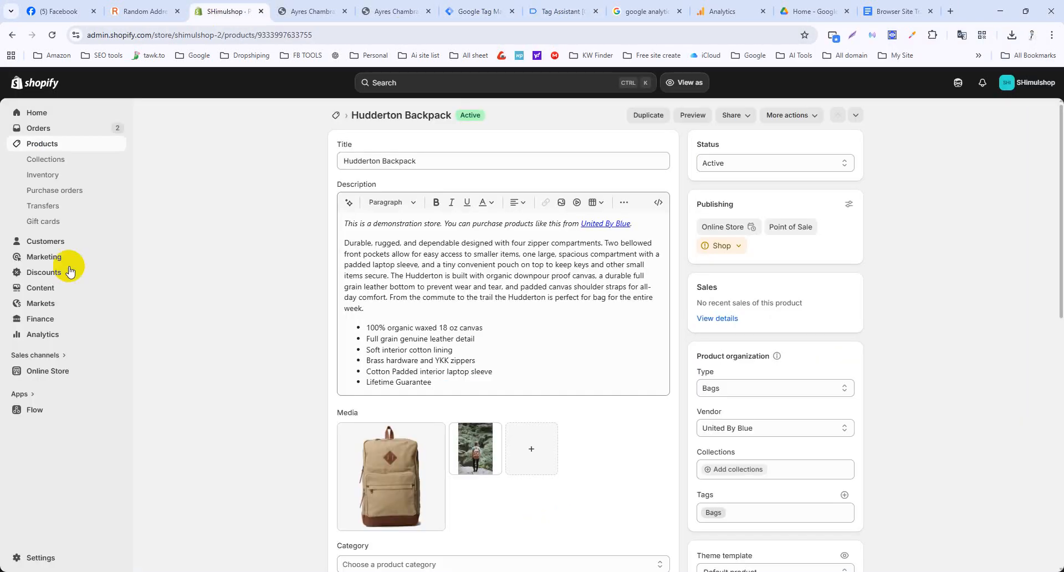
Reload Shopify admin and open the newest $40.00 order from the Orders list.
click(52, 36)
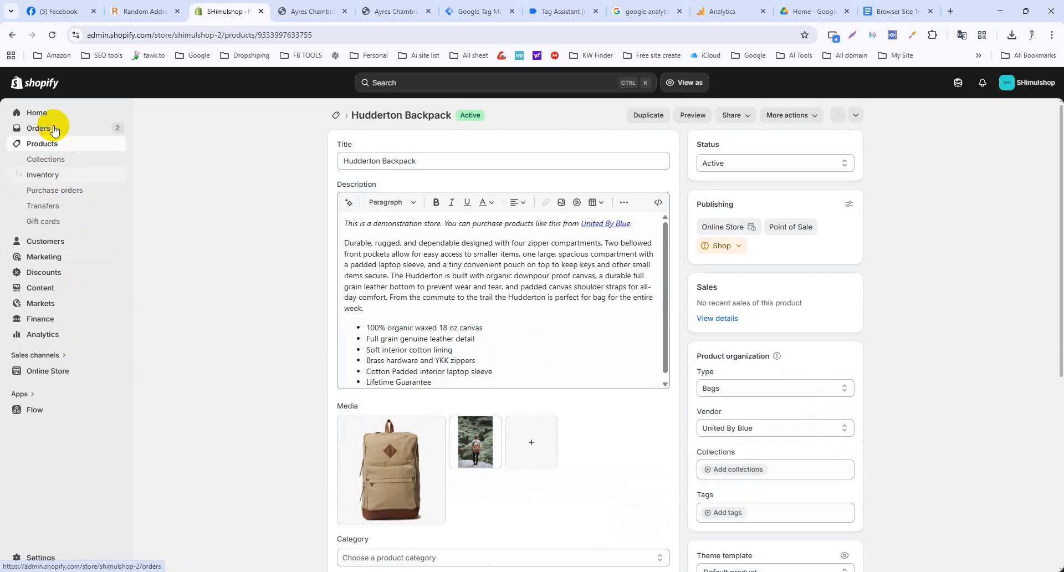
click(55, 130)
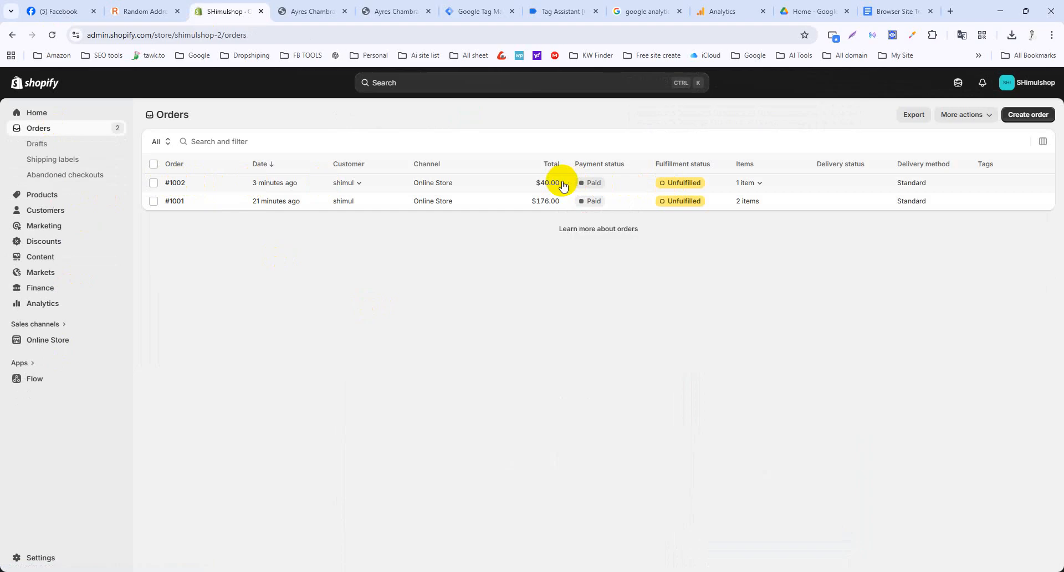
click(174, 184)
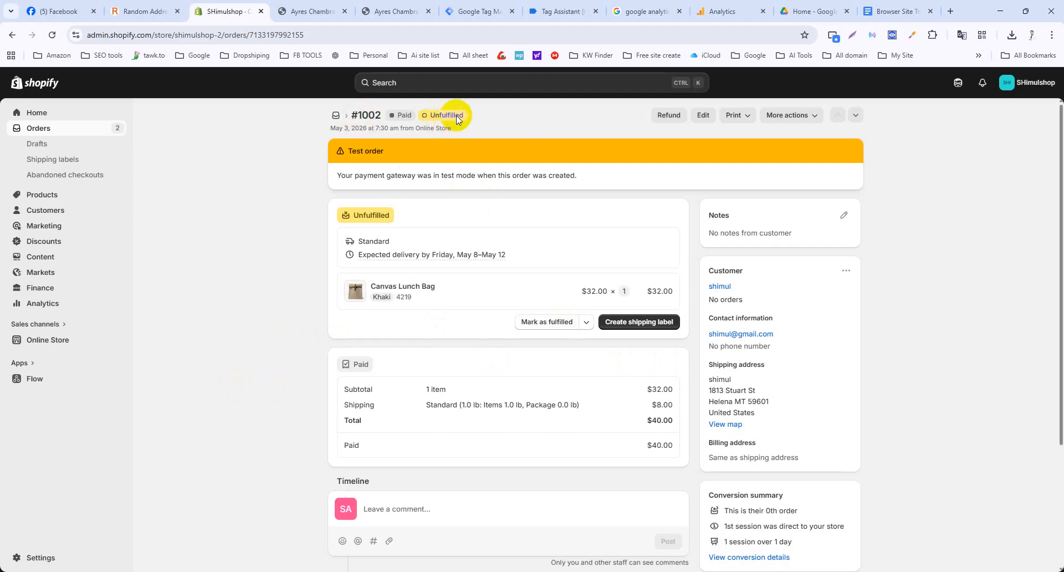
scroll(641, 283, down, 3)
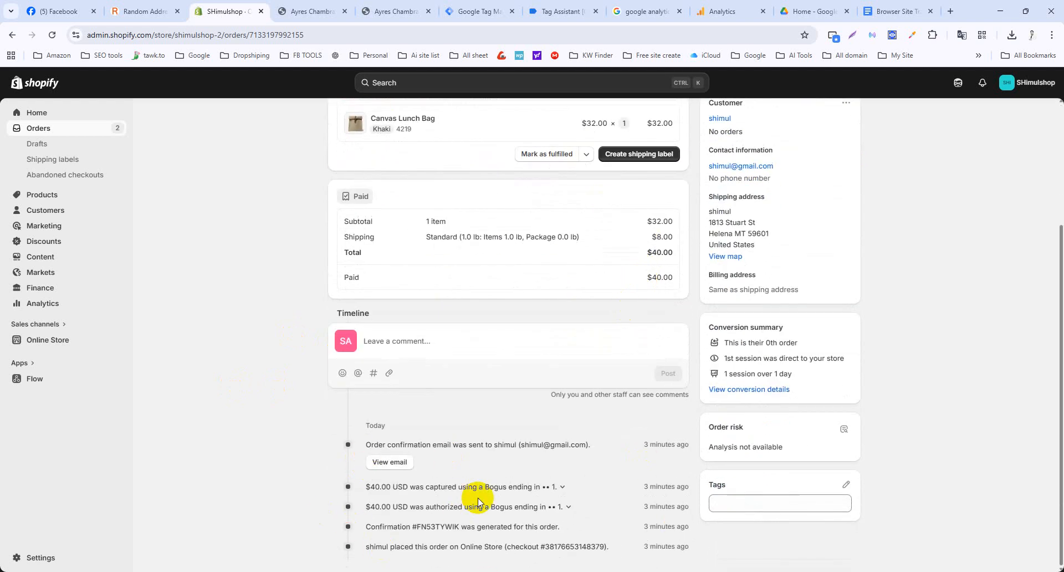
scroll(478, 498, up, 3)
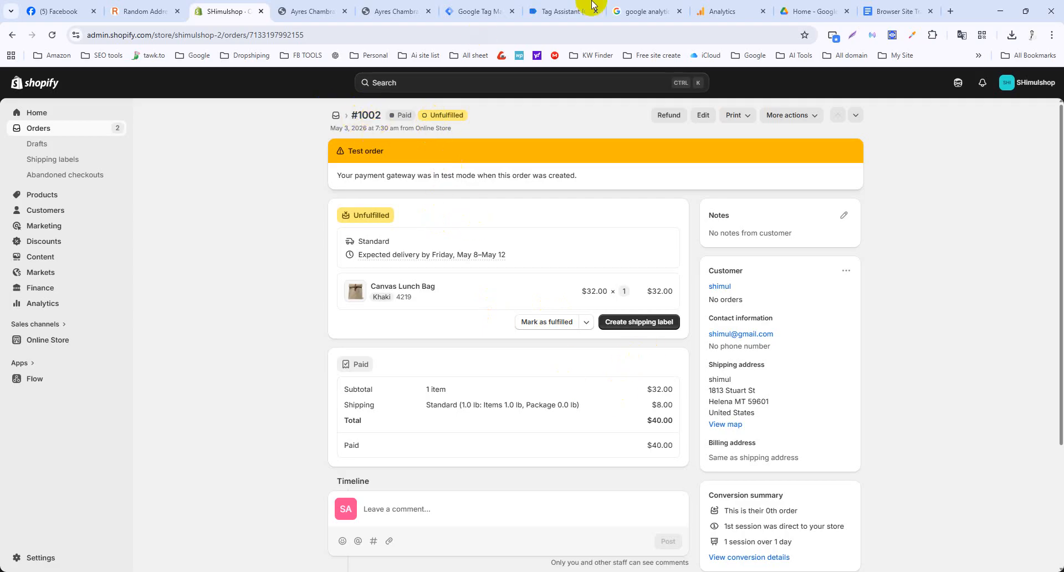
Bring up the thank-you window beside the purchase data layer and select the confirmation code.
click(558, 9)
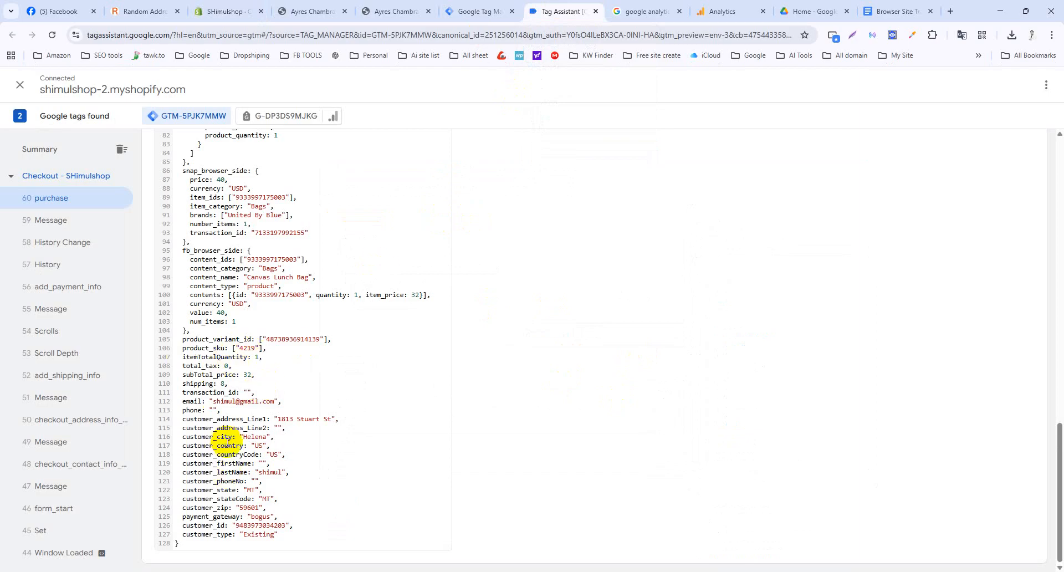
mouse_move(692, 571)
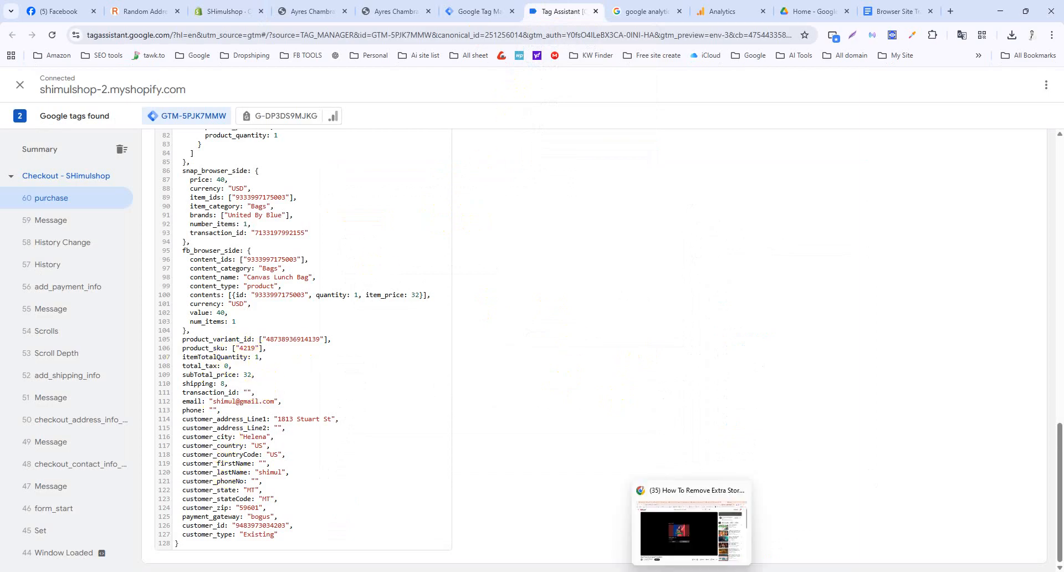
click(688, 534)
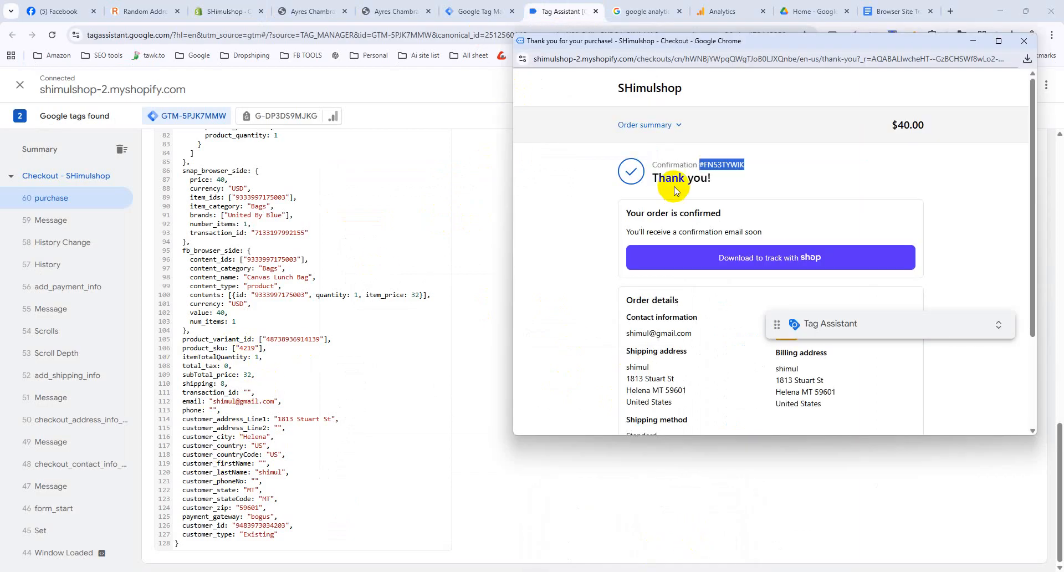
double_click(725, 166)
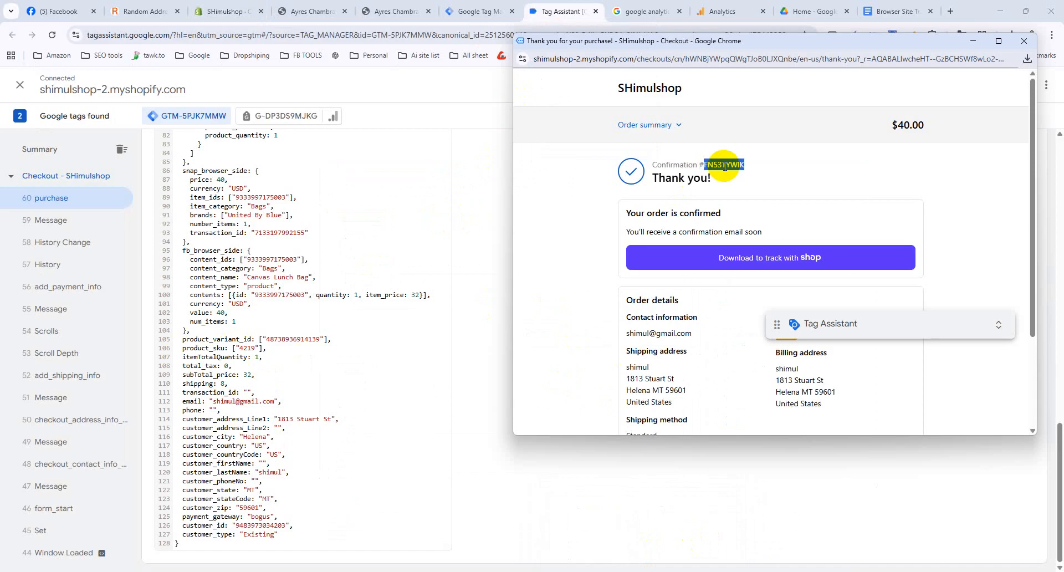
scroll(724, 209, down, 1)
scroll(276, 306, up, 4)
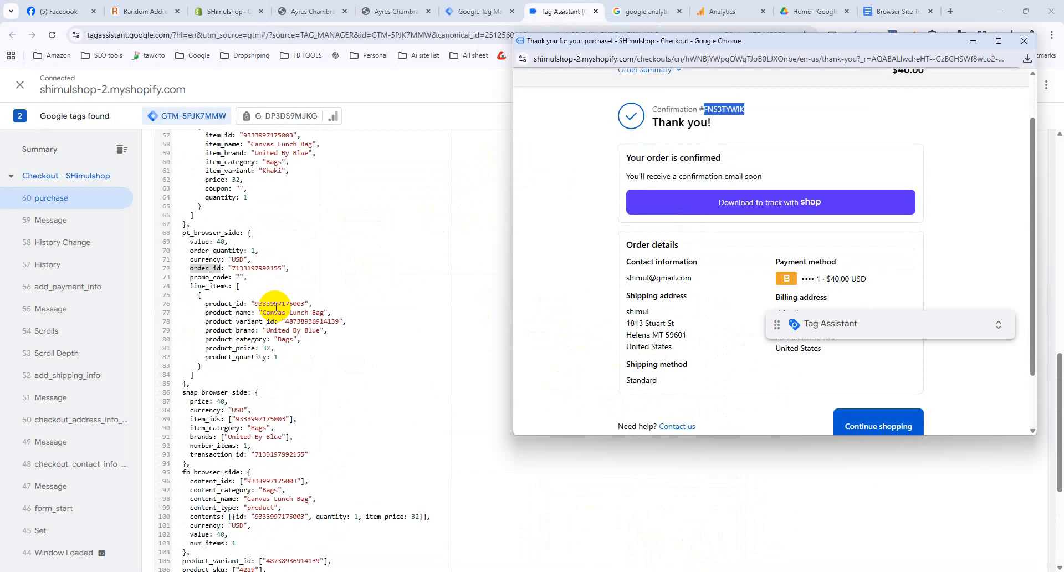
scroll(276, 307, up, 6)
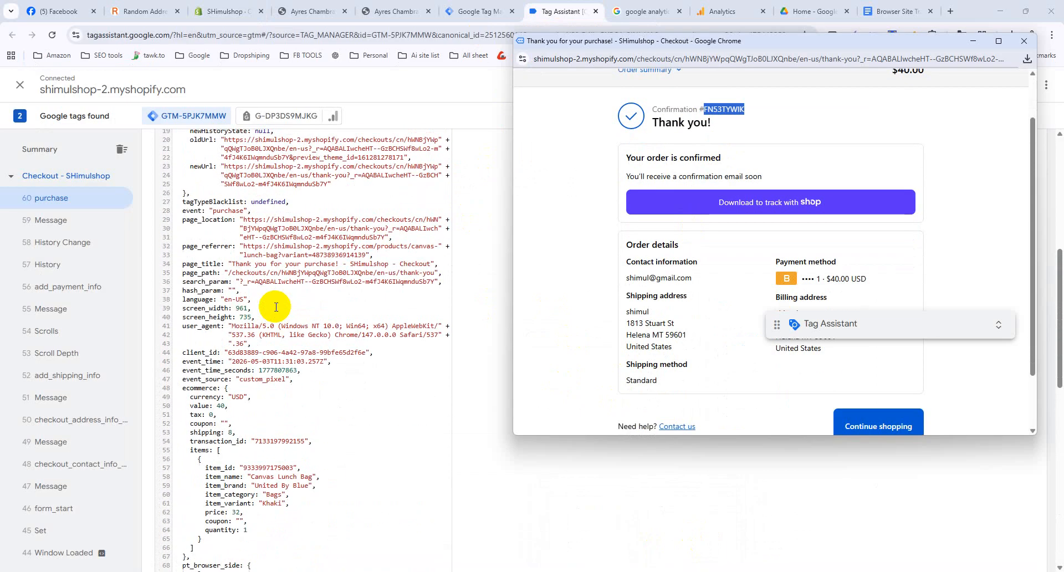
scroll(275, 307, up, 2)
scroll(275, 306, up, 2)
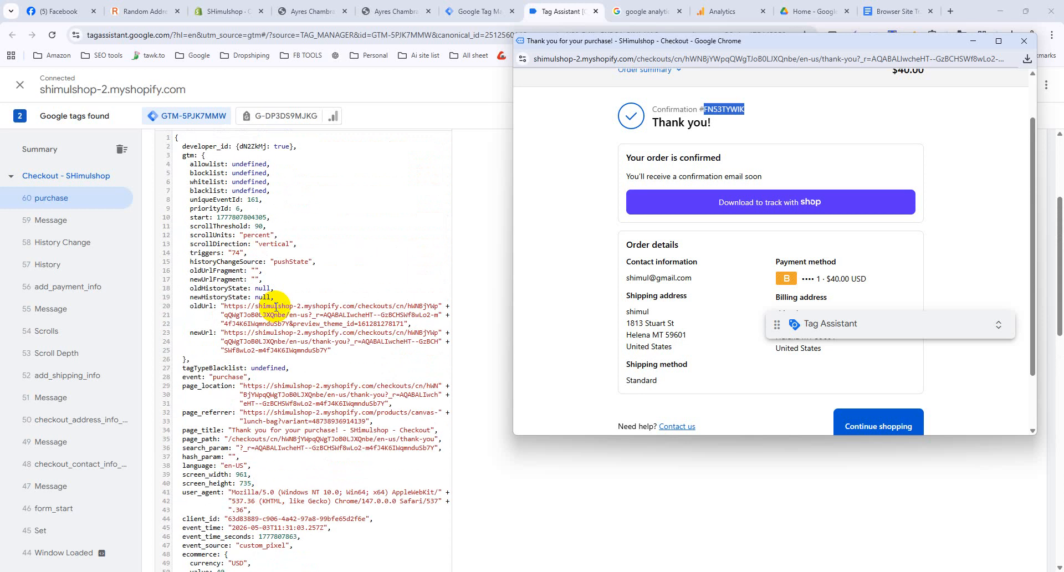
scroll(275, 306, up, 1)
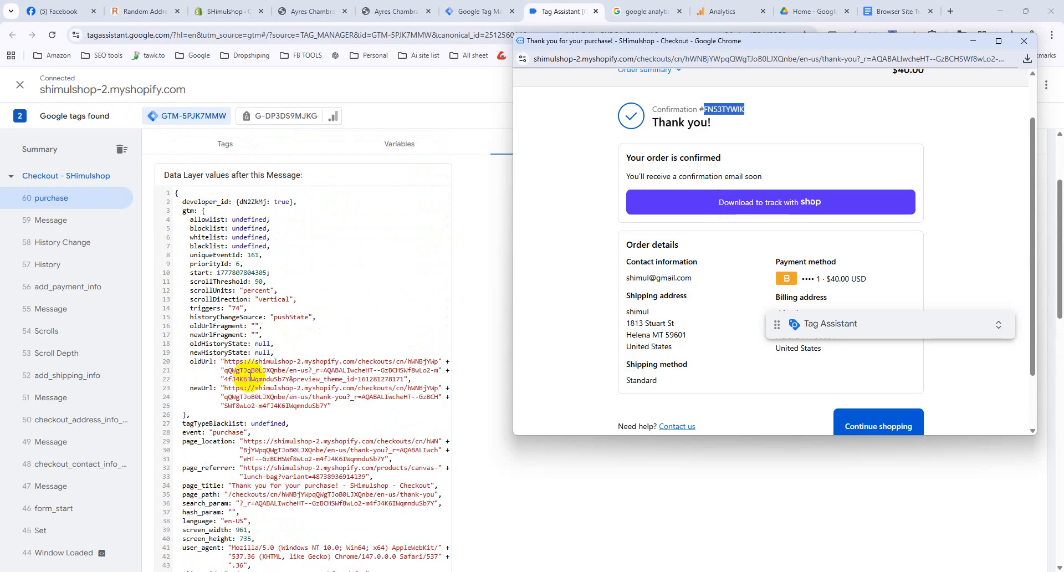
Scroll down through the data layer values, then move aside and minimize the thank-you window.
scroll(249, 377, down, 2)
scroll(249, 388, down, 1)
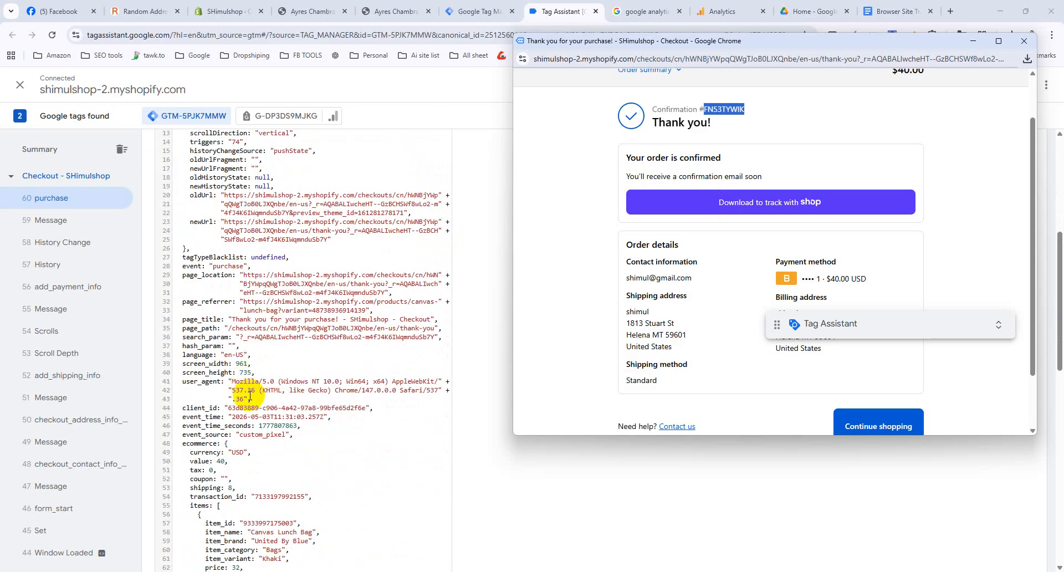
scroll(246, 421, down, 1)
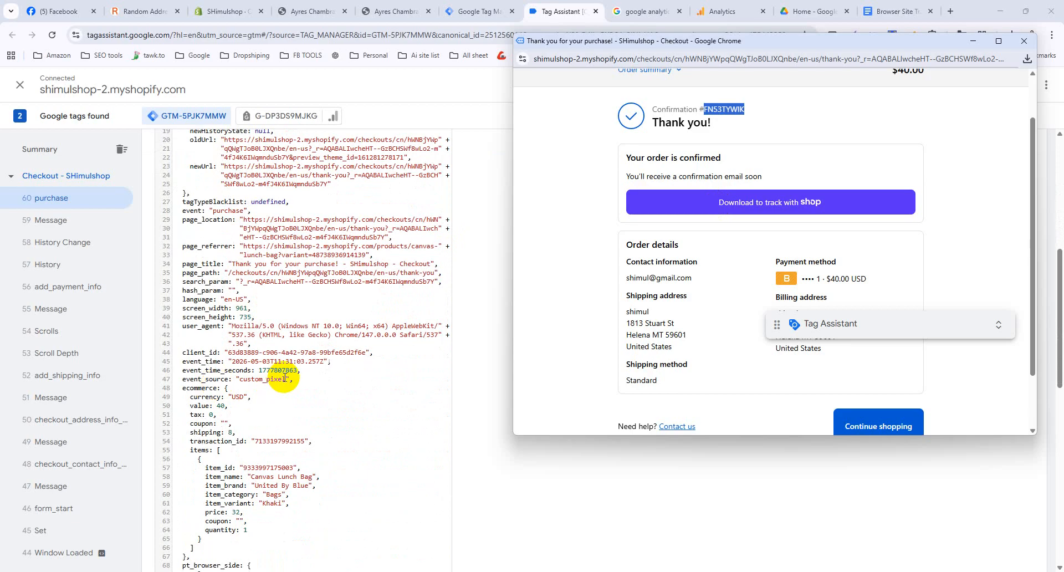
scroll(277, 366, down, 1)
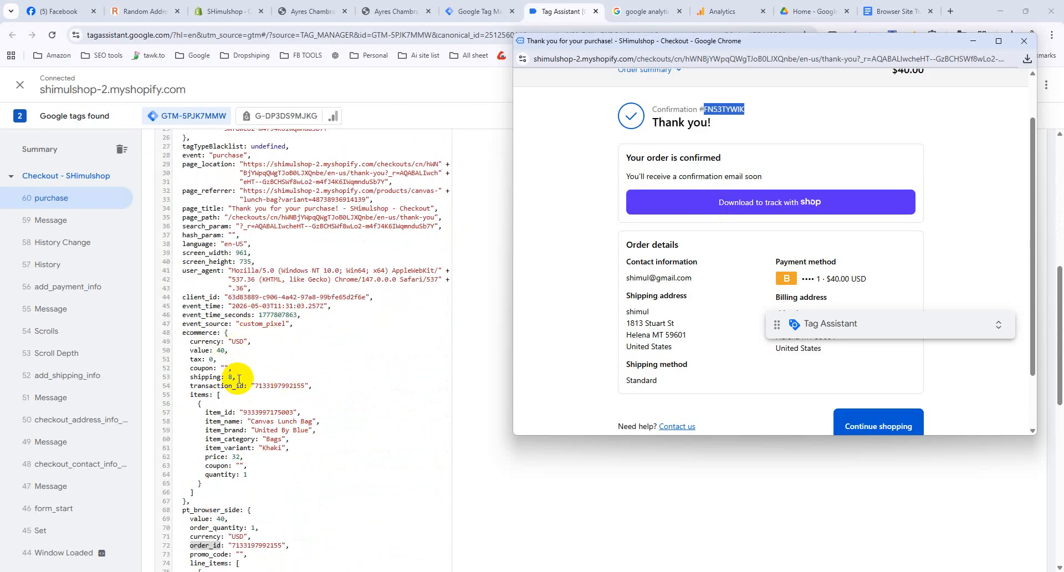
scroll(238, 378, down, 1)
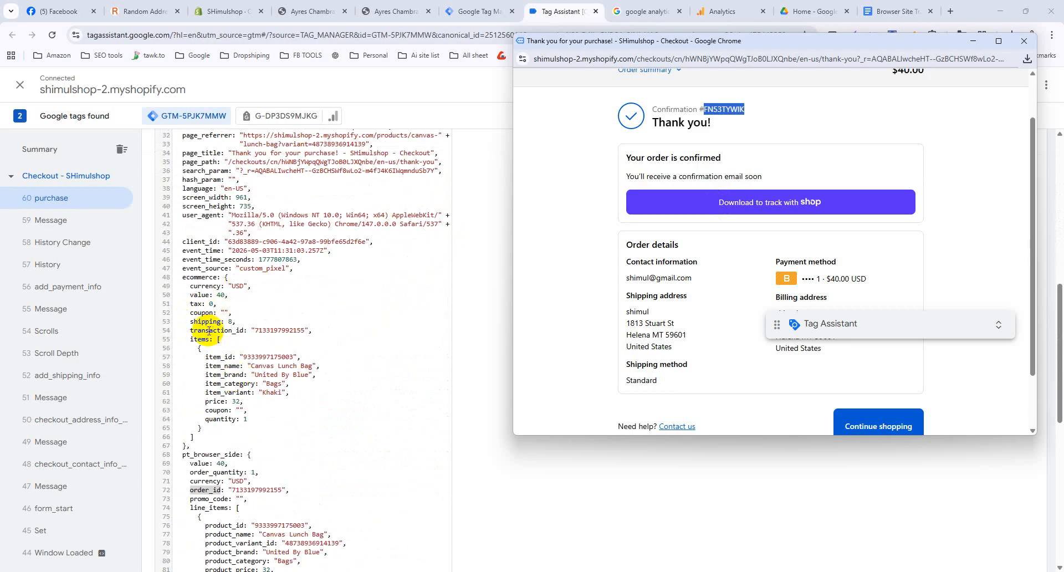
scroll(264, 323, down, 2)
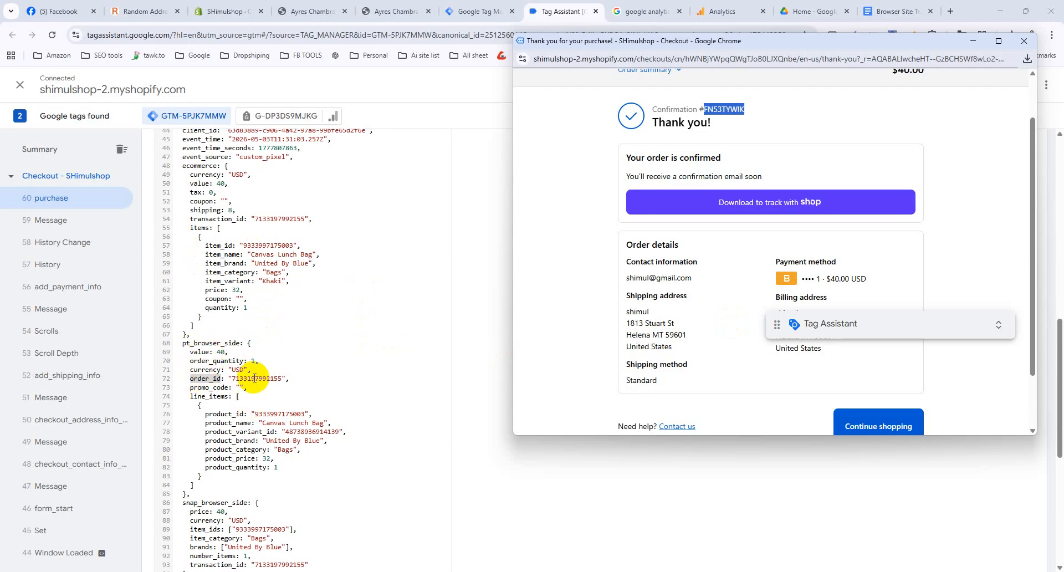
scroll(238, 379, down, 1)
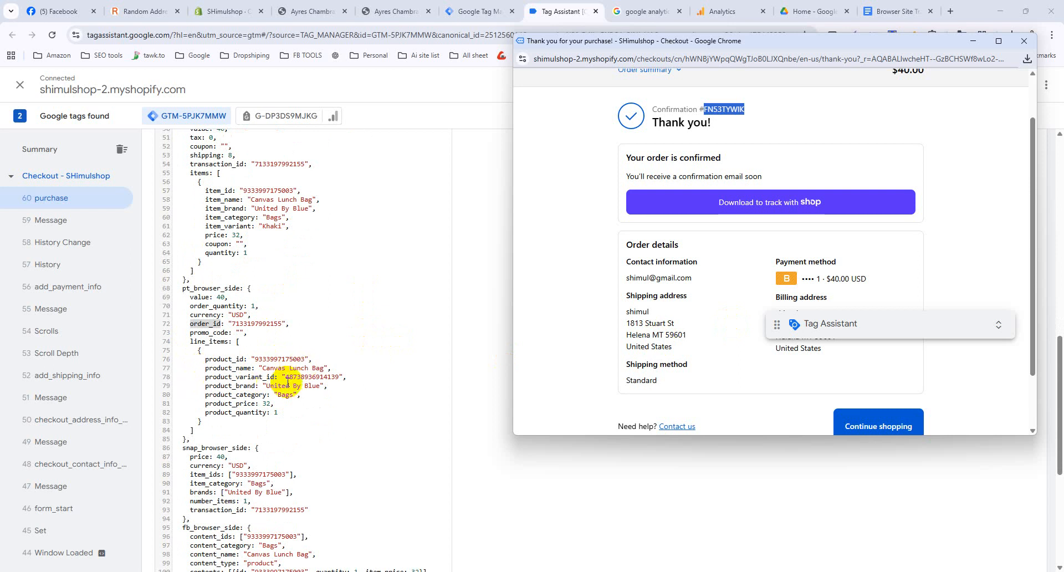
scroll(263, 426, down, 1)
scroll(263, 427, down, 1)
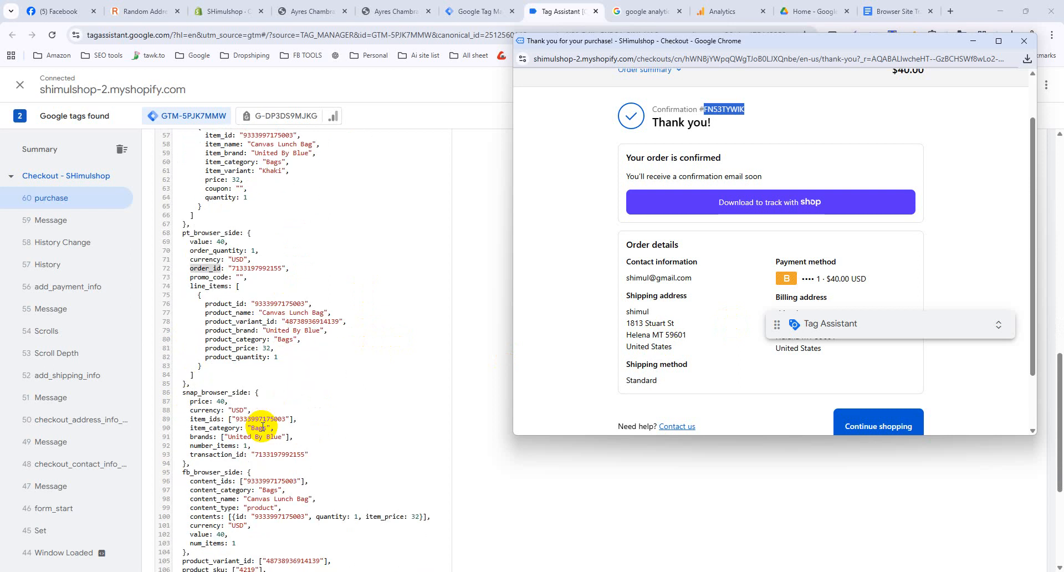
scroll(263, 426, down, 2)
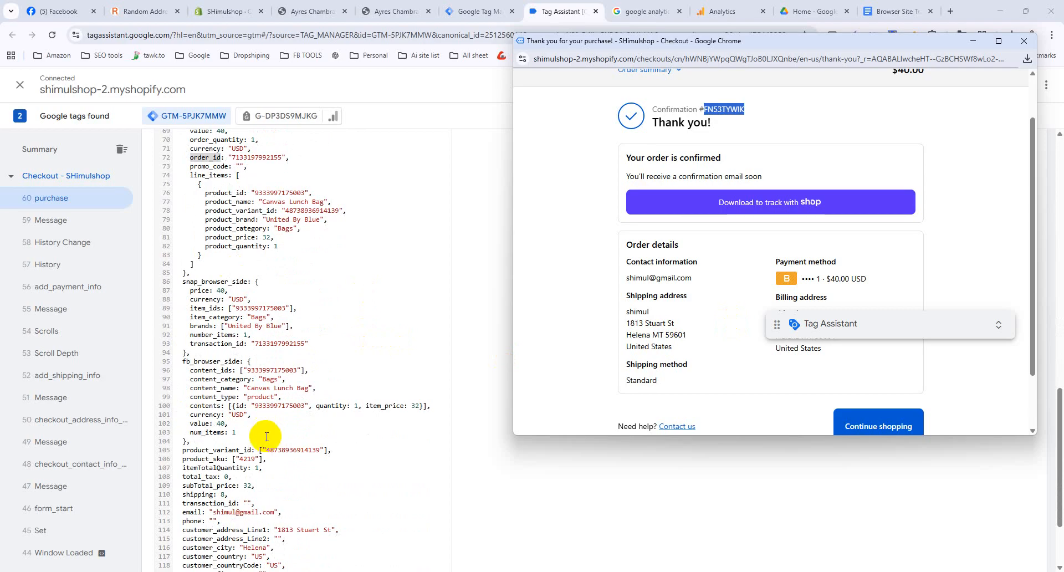
scroll(265, 428, down, 2)
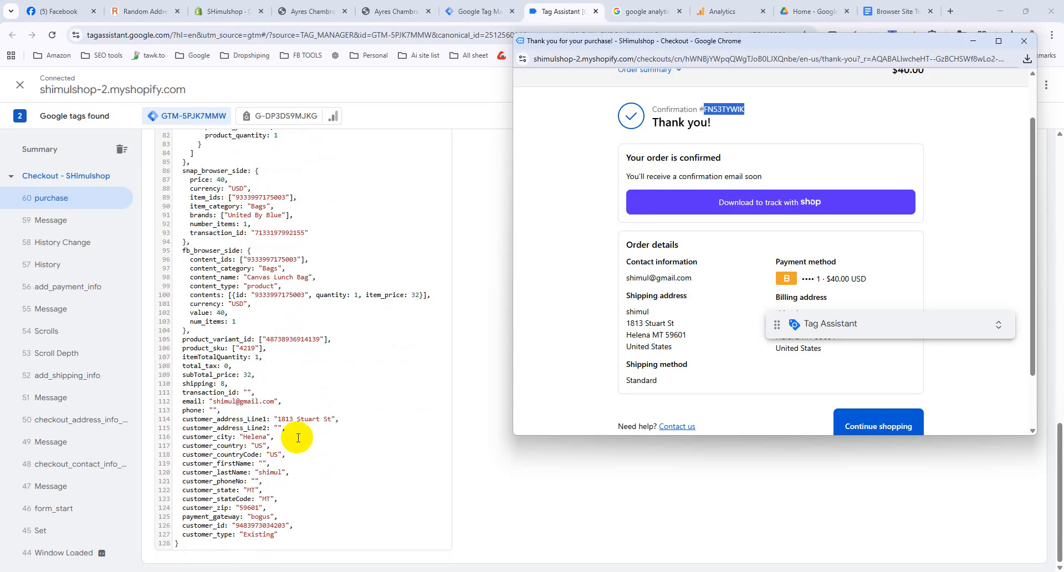
scroll(298, 438, up, 15)
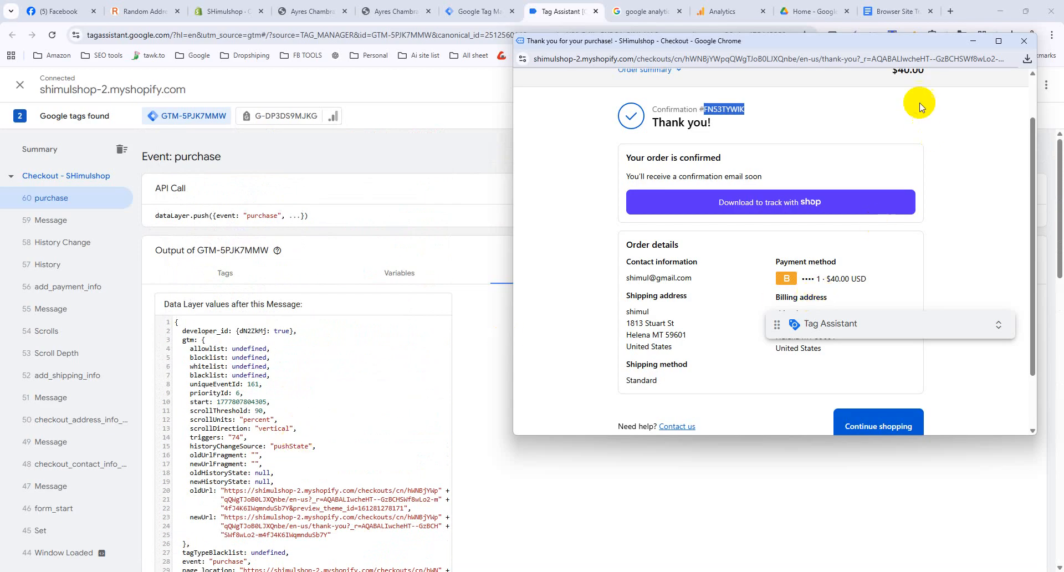
drag(884, 43, 805, 111)
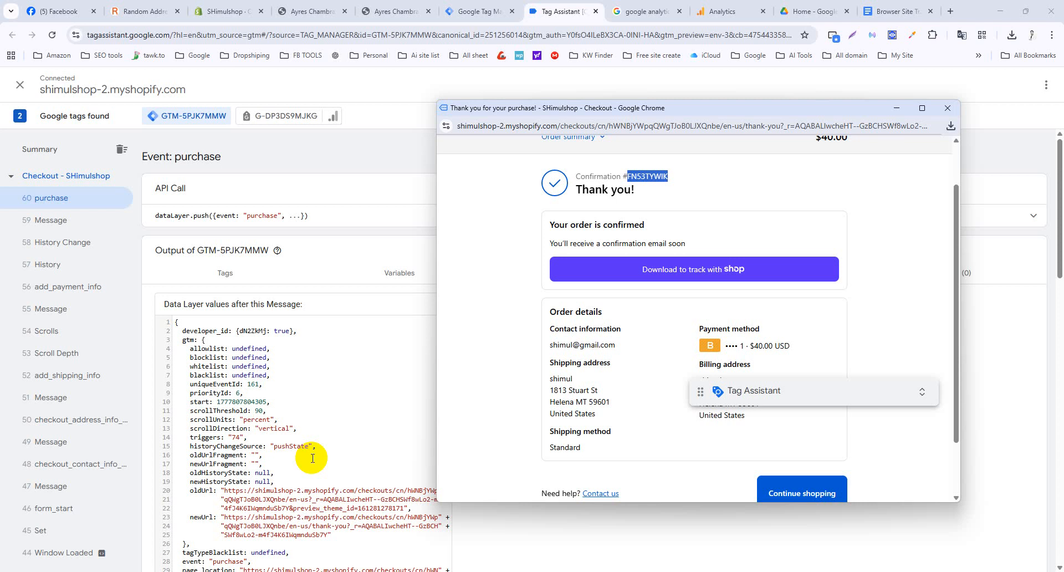
click(897, 109)
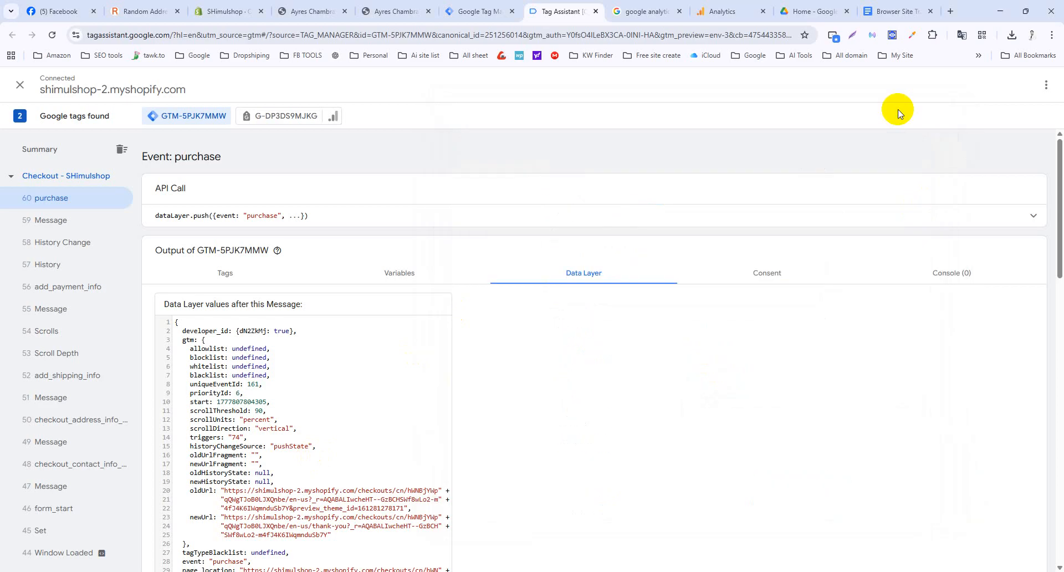
Close the web stream details and finish the new property's setup through to its home page.
click(724, 10)
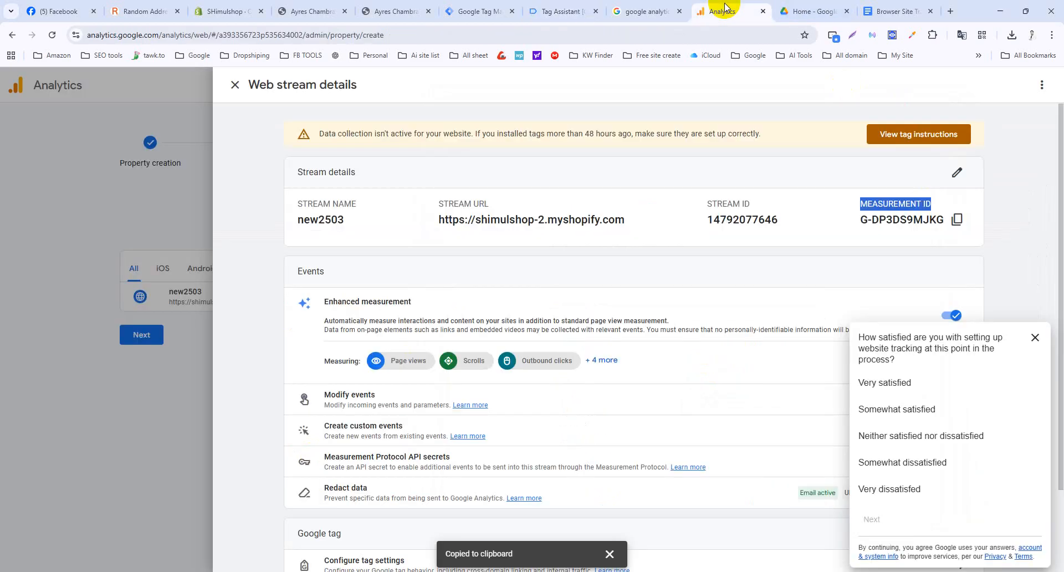
click(235, 84)
click(154, 345)
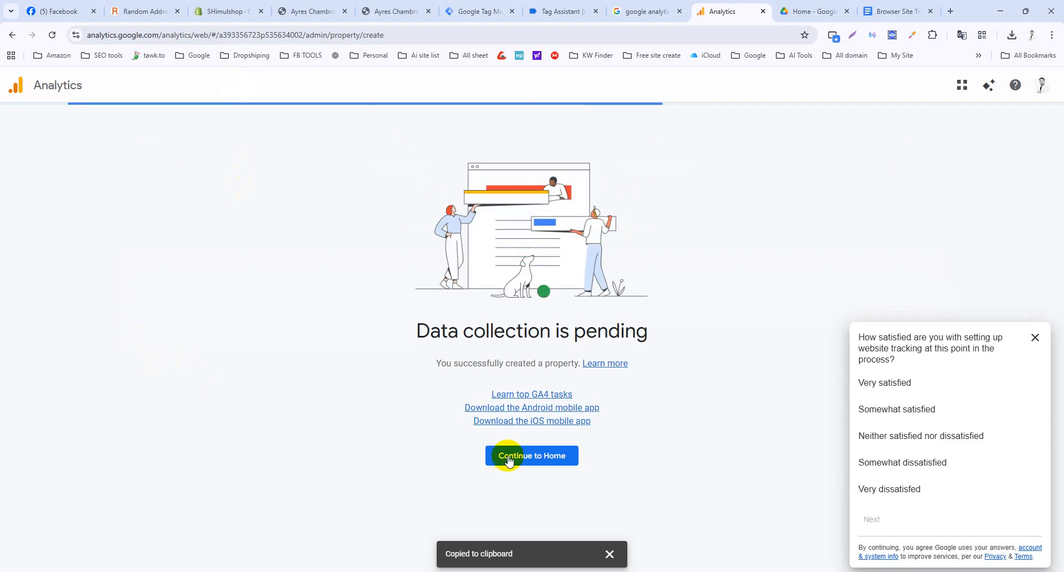
click(533, 474)
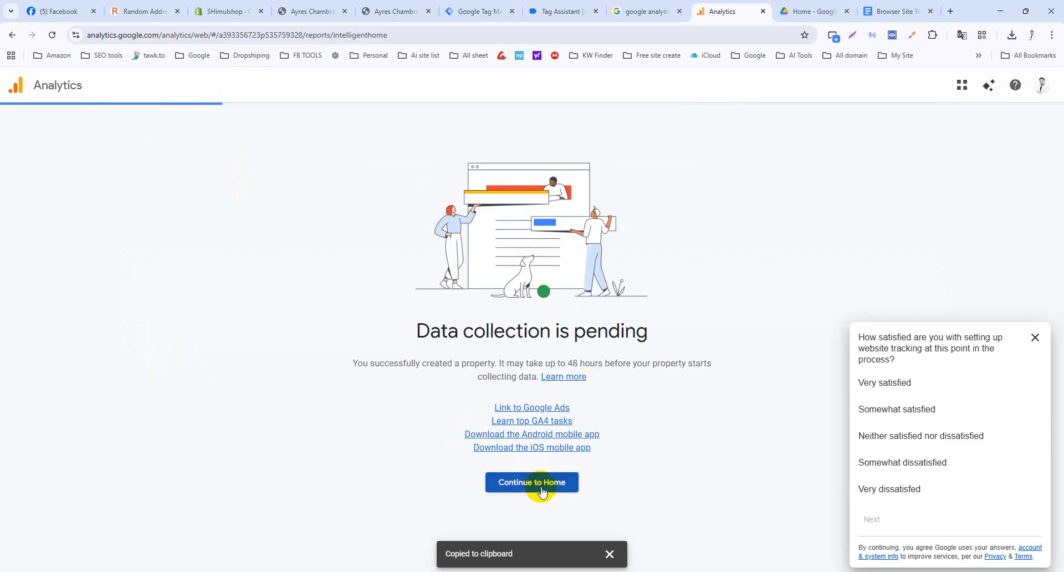
Dismiss the satisfaction survey and open the property's Admin settings.
click(1035, 338)
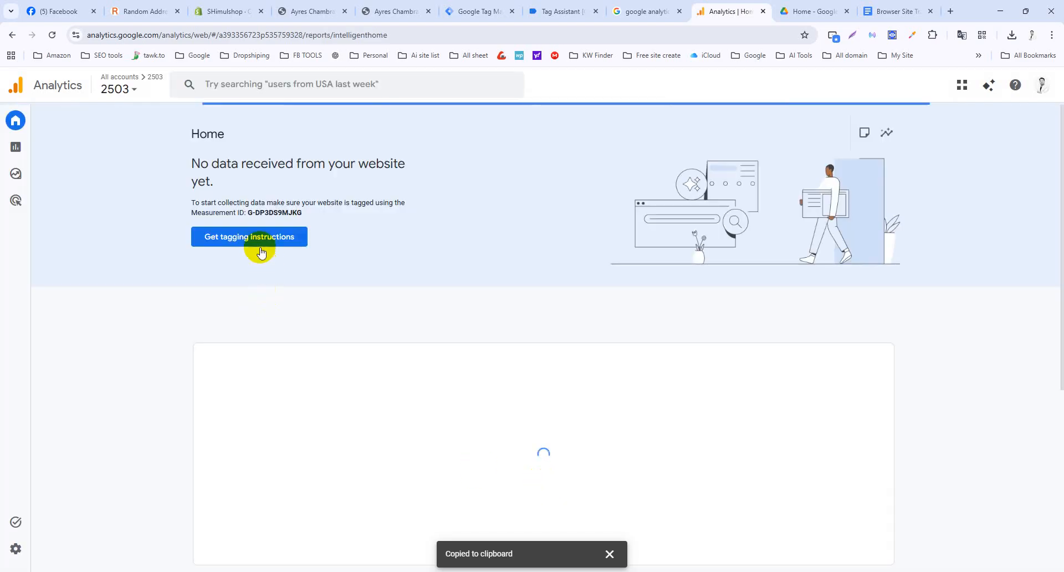
click(16, 548)
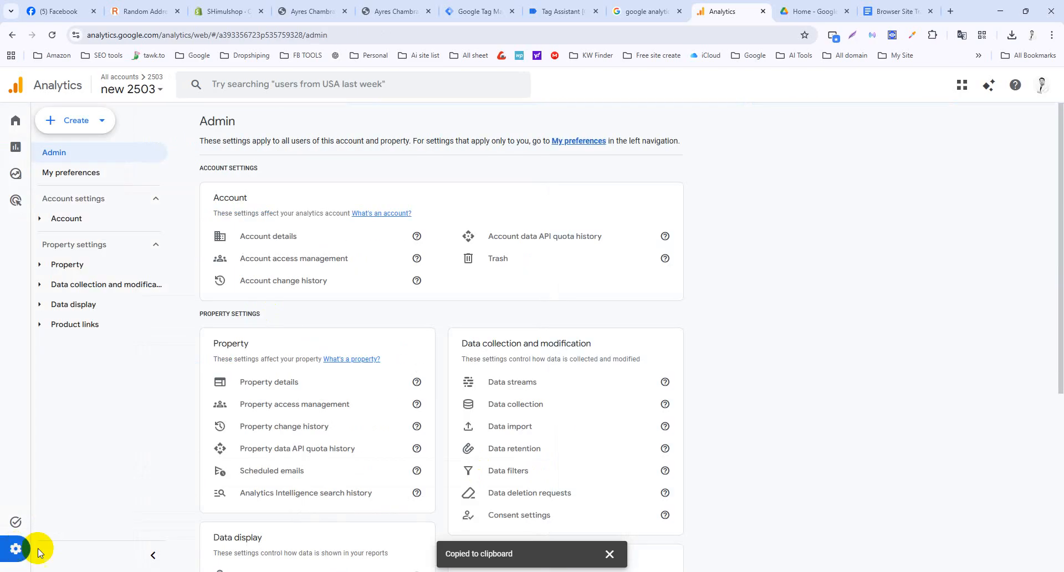
scroll(240, 427, down, 5)
Open DebugView for the Google debug device and scroll its events: page_view, form_start, form_submit.
click(264, 491)
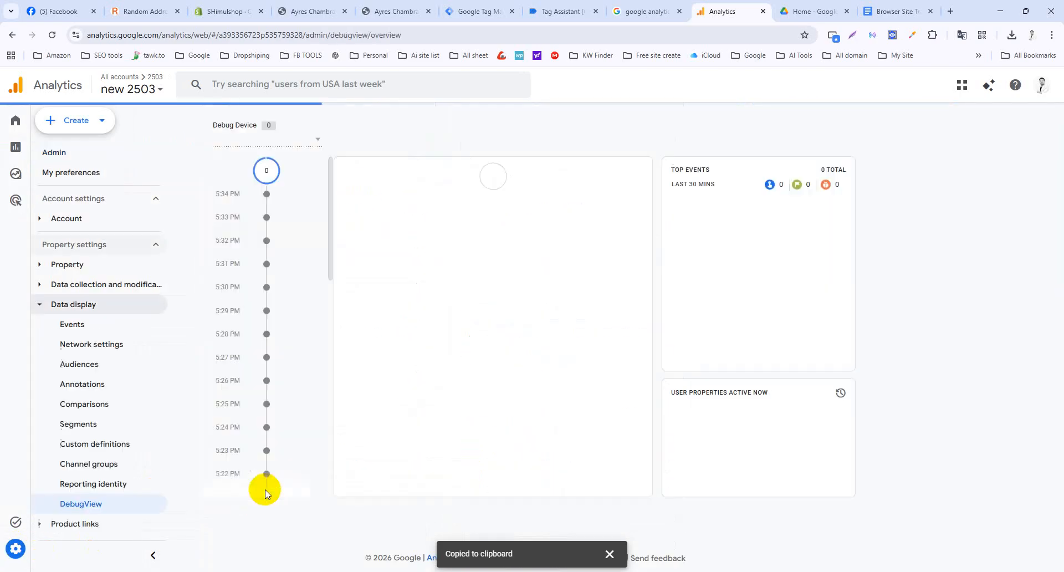
click(309, 136)
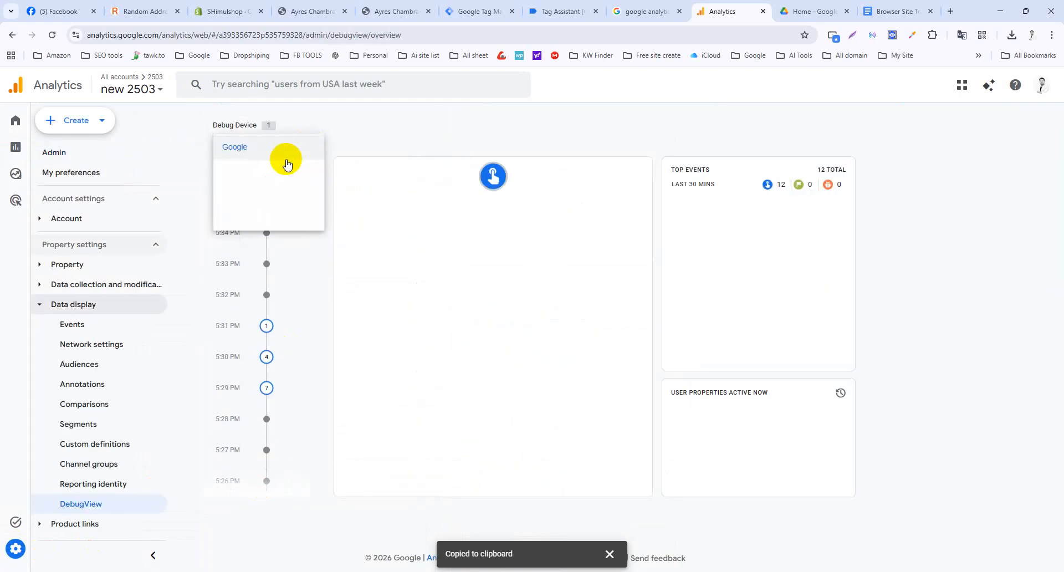
click(265, 152)
scroll(608, 373, down, 3)
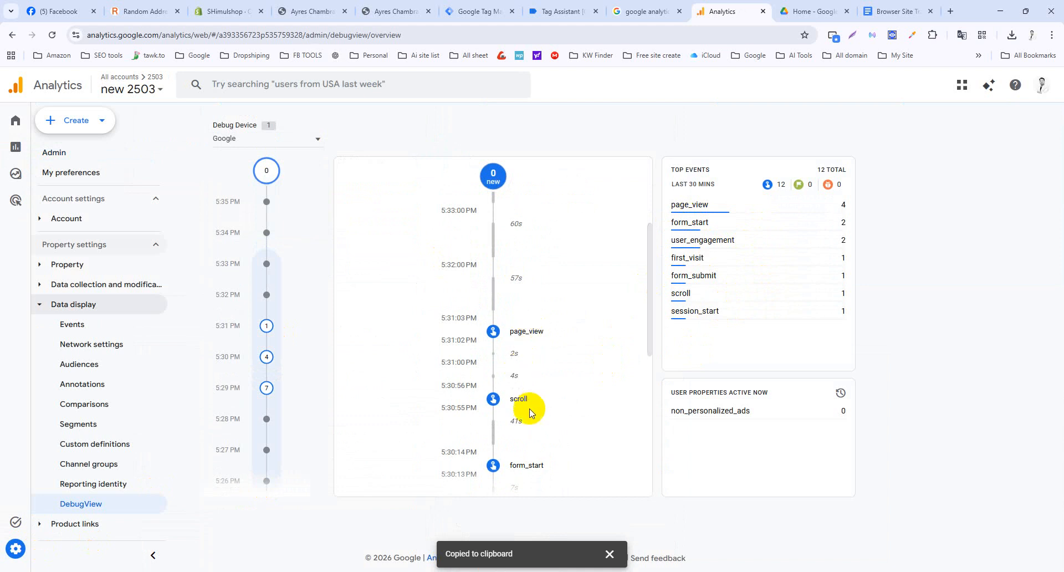
scroll(530, 413, down, 3)
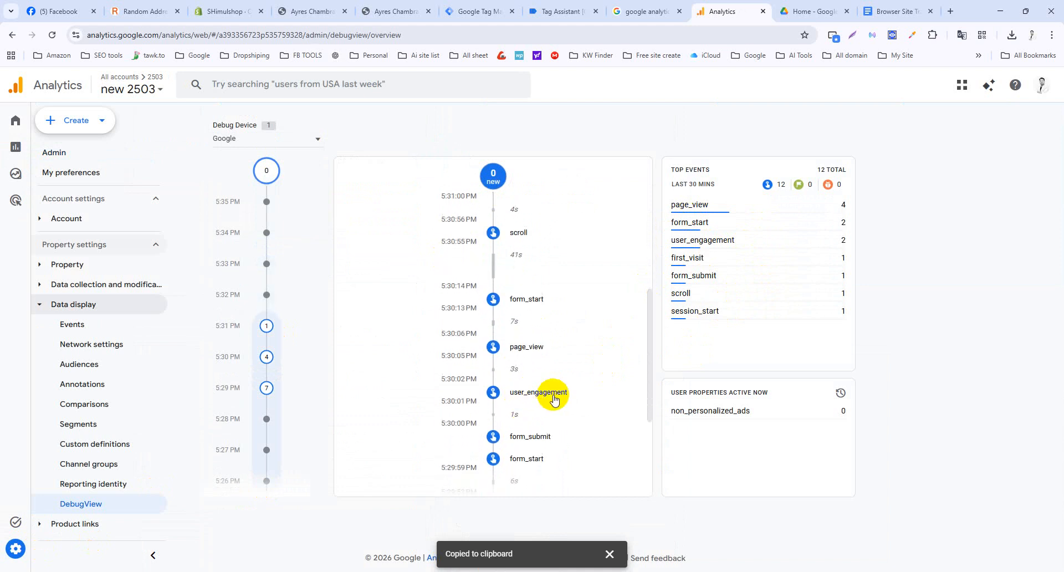
scroll(554, 398, down, 2)
scroll(536, 469, down, 2)
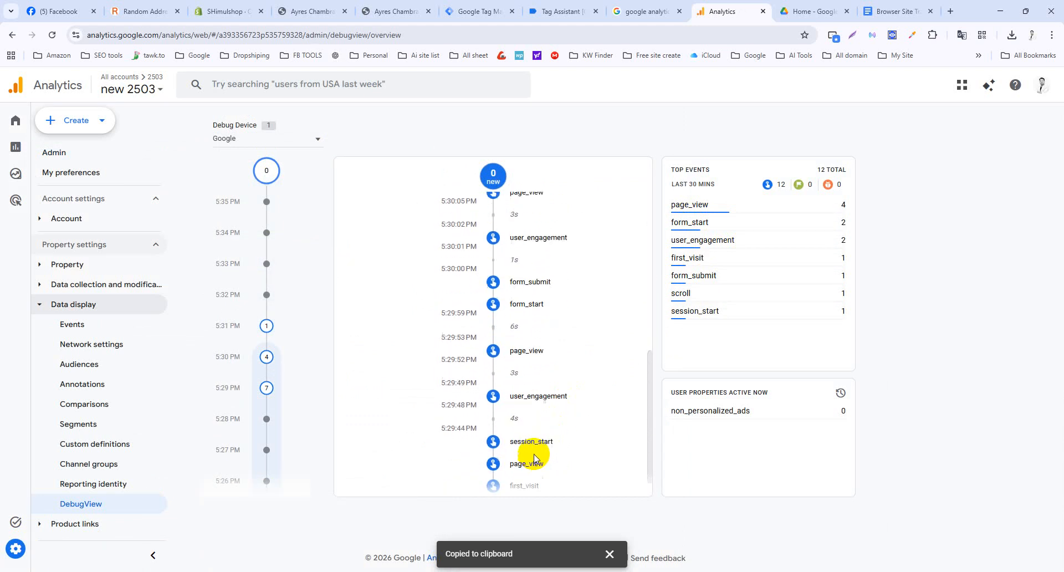
scroll(603, 428, up, 10)
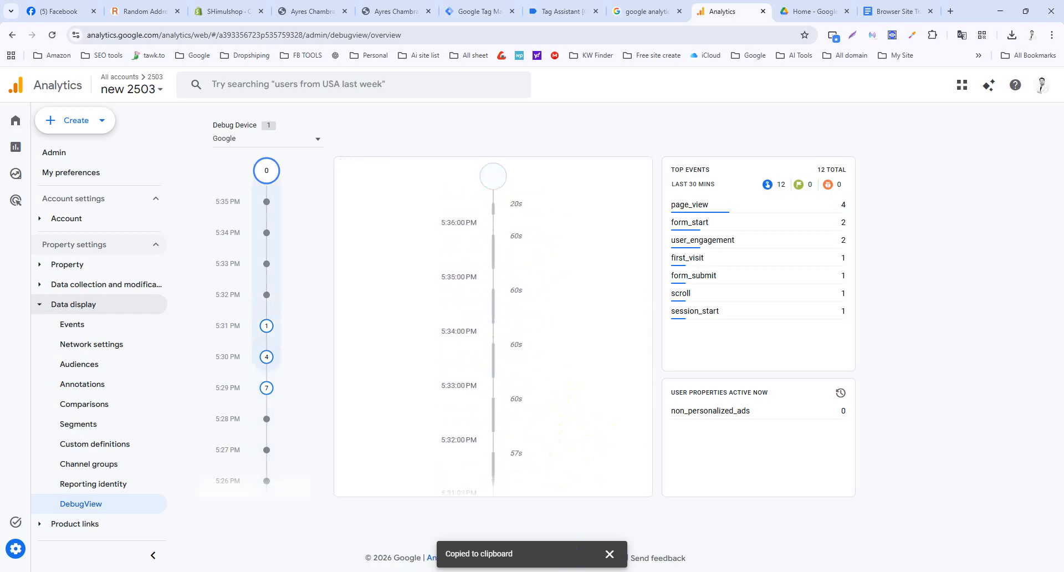
mouse_move(643, 571)
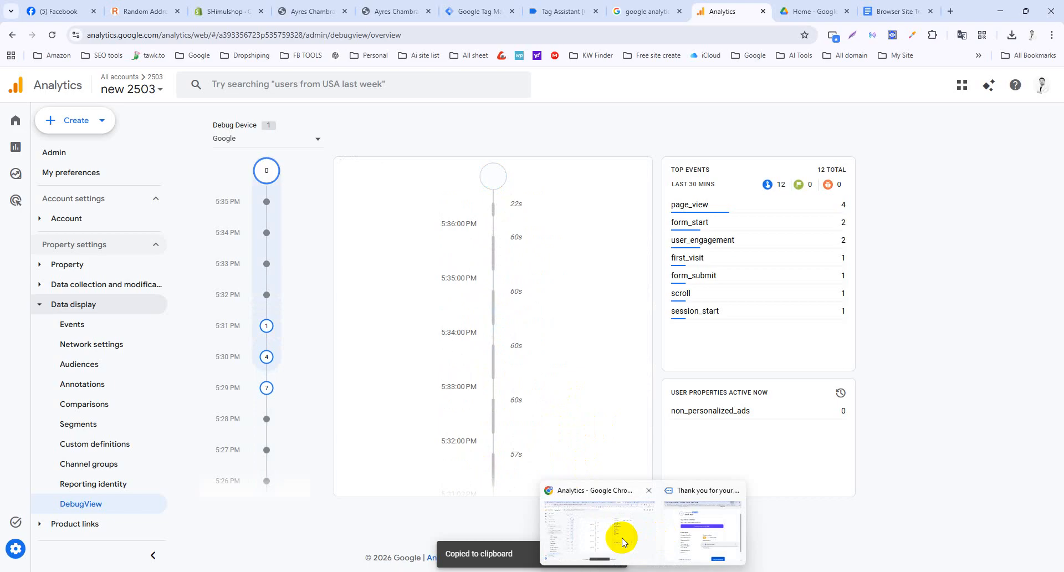
Bring the shop window forward, return to the store's home page and open the 5 Panel Camp Cap.
click(686, 535)
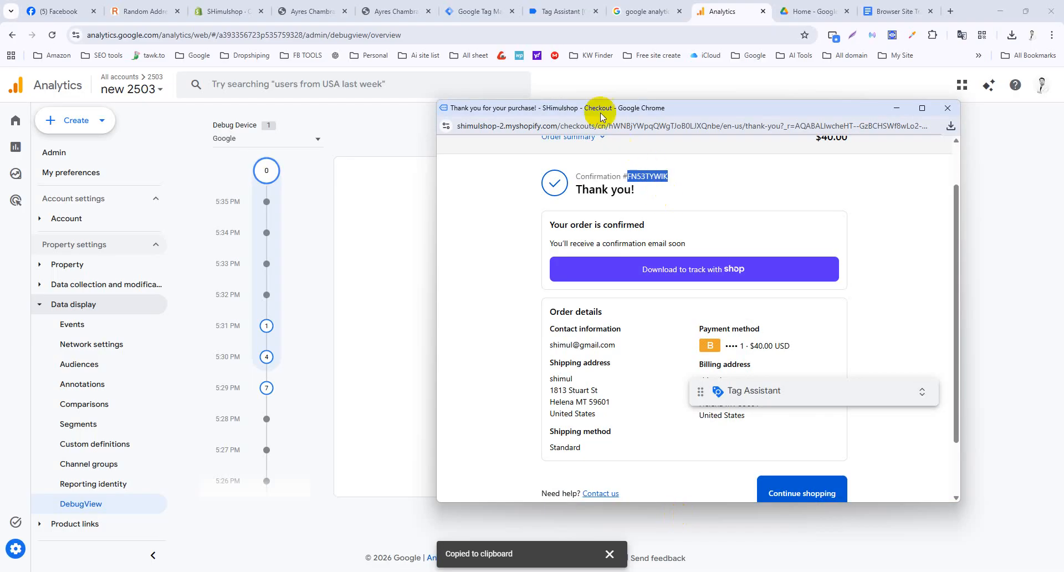
drag(602, 116, 860, 130)
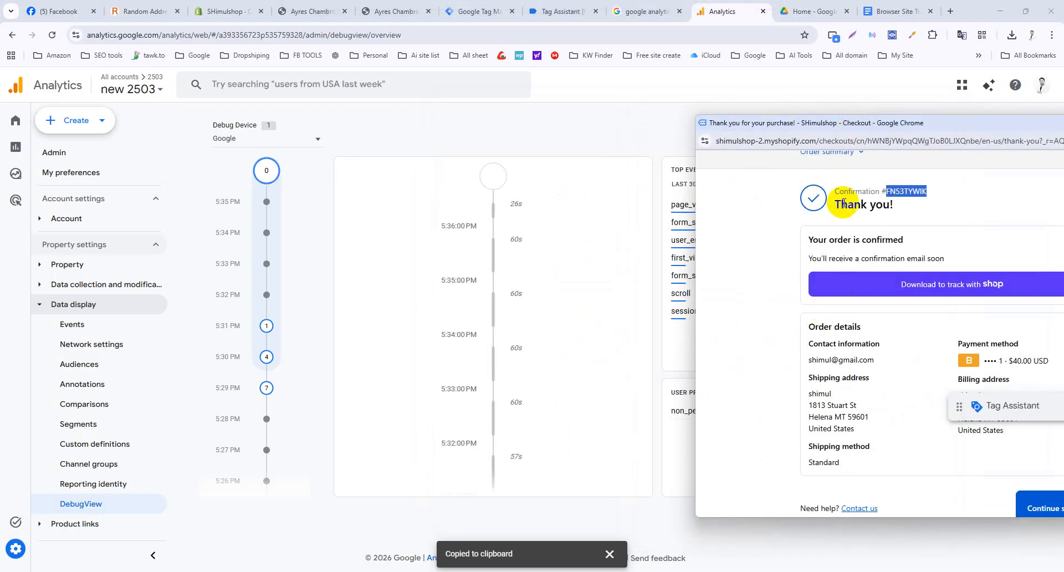
scroll(844, 204, up, 1)
click(834, 175)
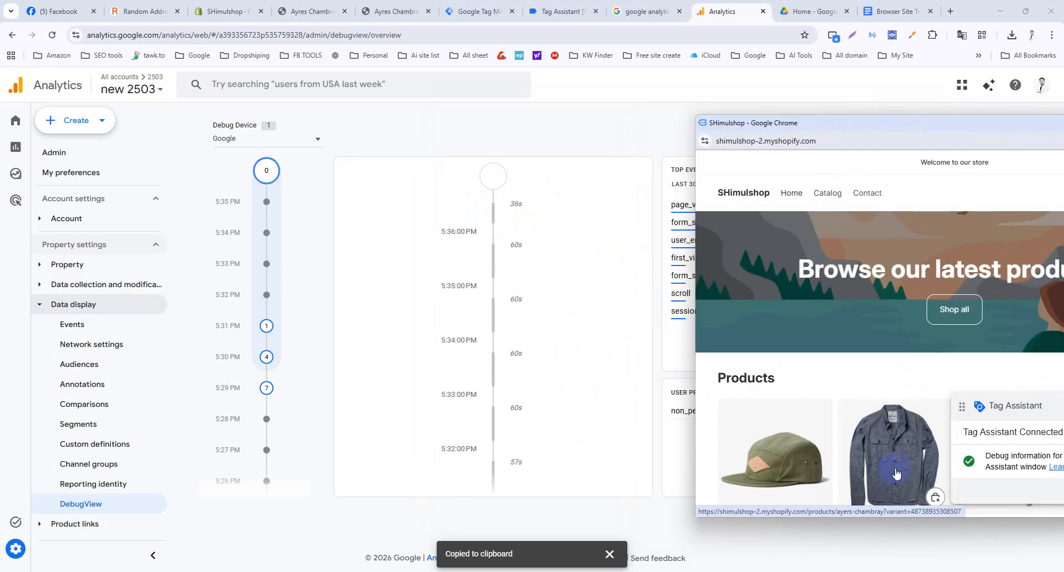
scroll(896, 472, down, 2)
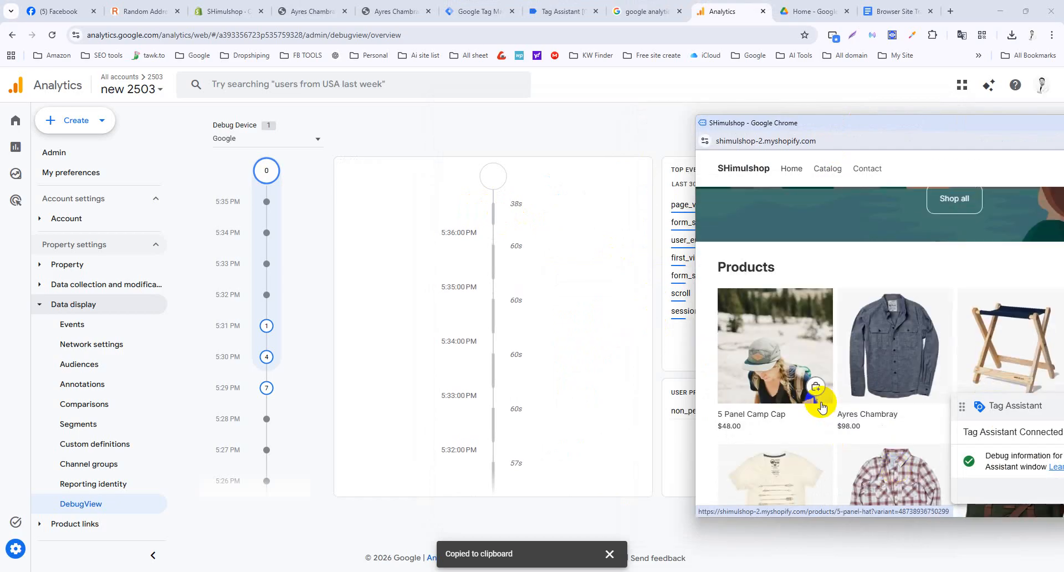
click(765, 350)
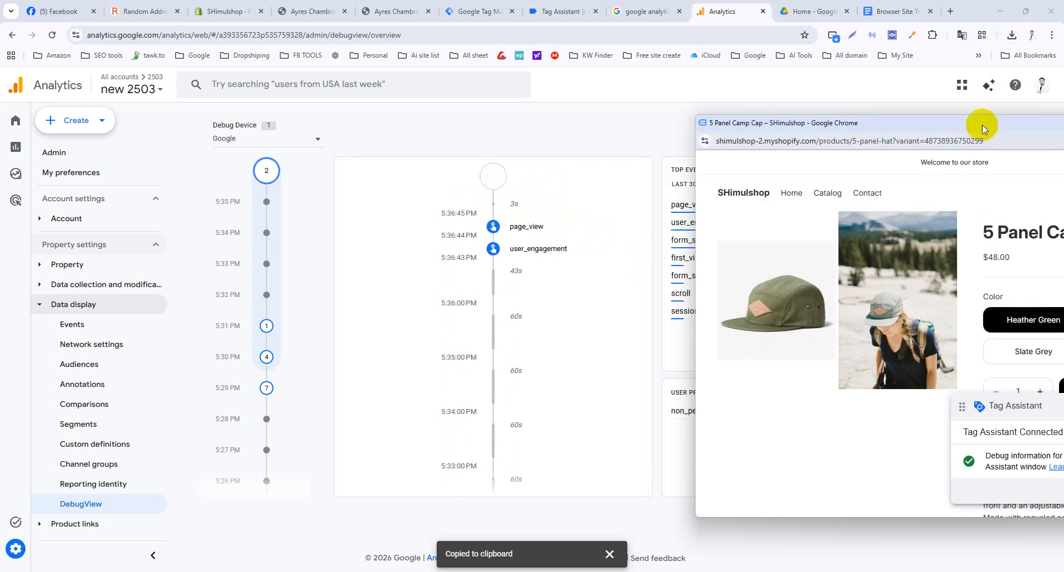
Add the cap in Slate Grey to the cart, then open the latest user_engagement event.
drag(982, 128, 880, 120)
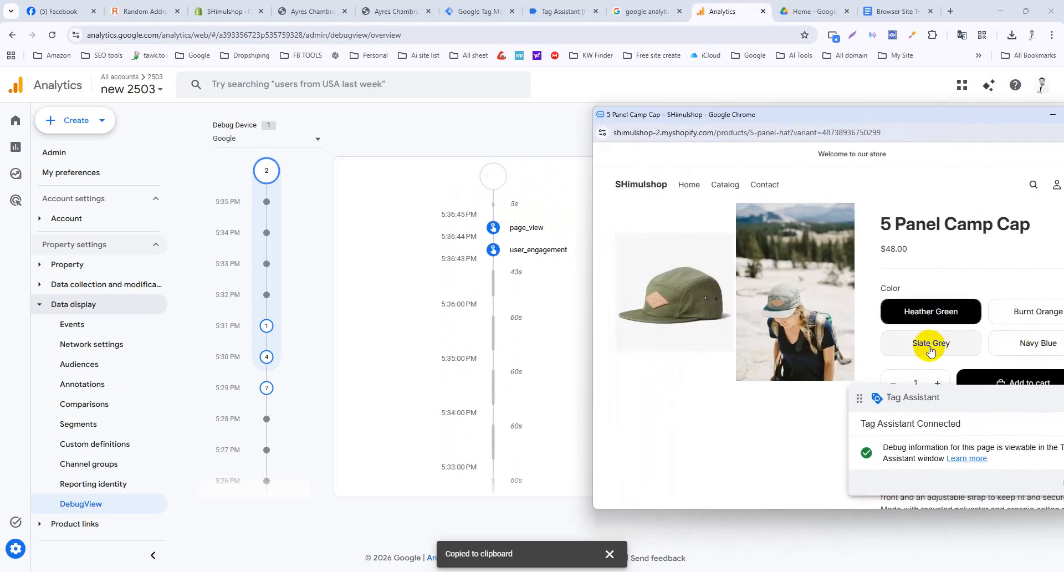
click(931, 348)
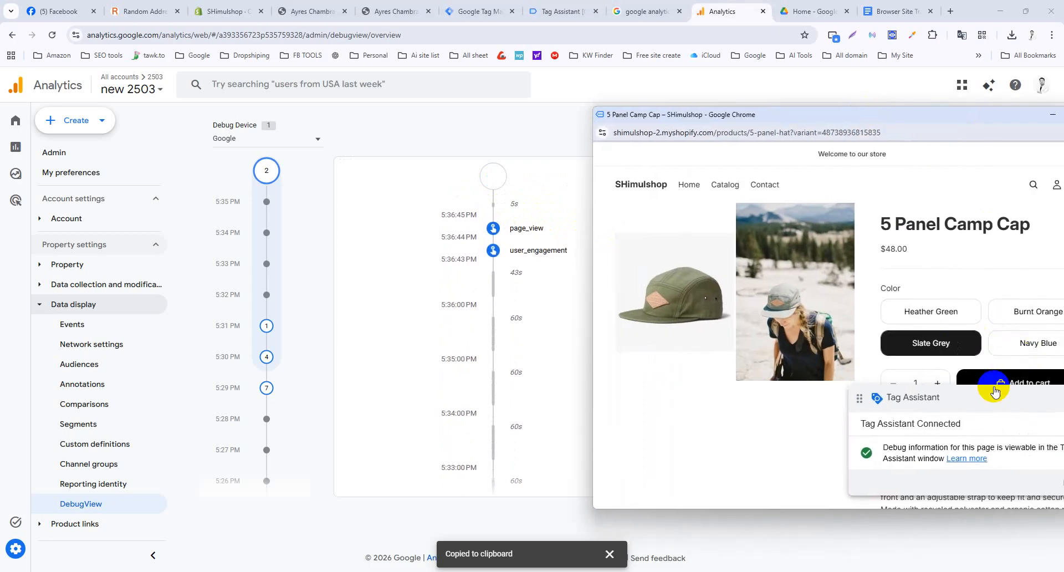
click(1031, 383)
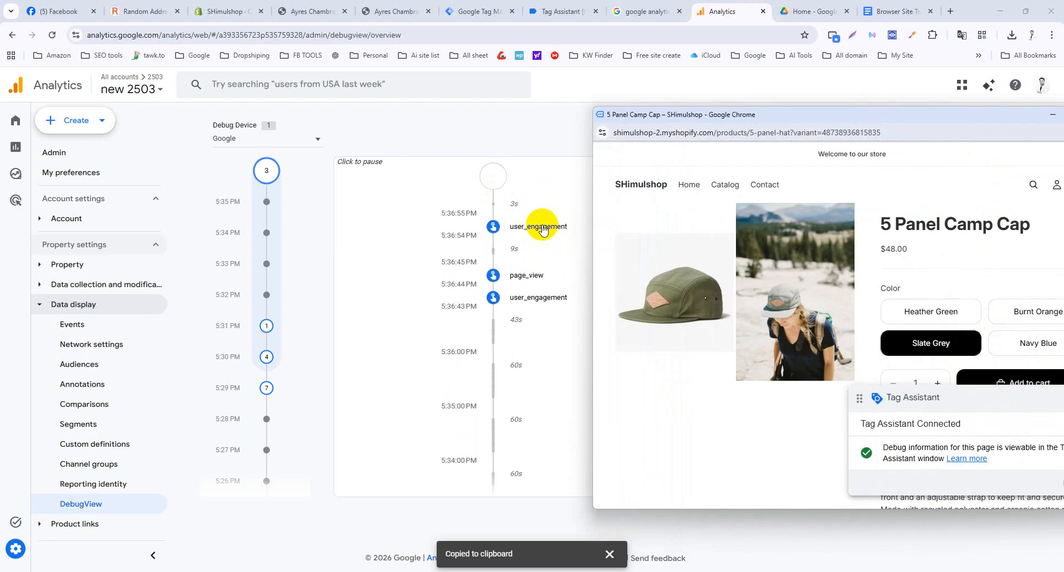
click(532, 227)
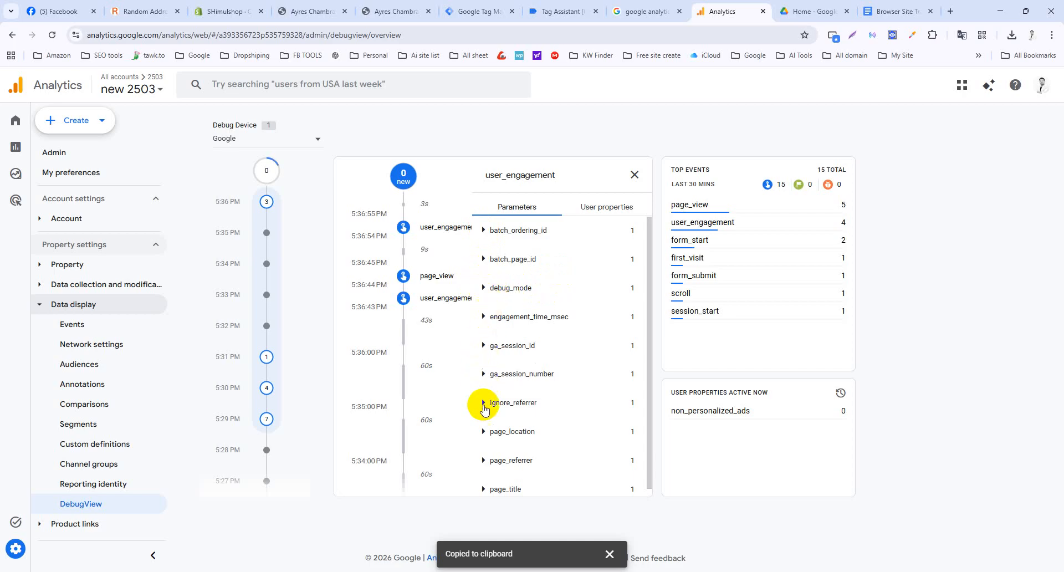
Reveal the user_engagement parameters page_title, batch_ordering_id, batch_page_id and debug_mode.
scroll(493, 477, down, 1)
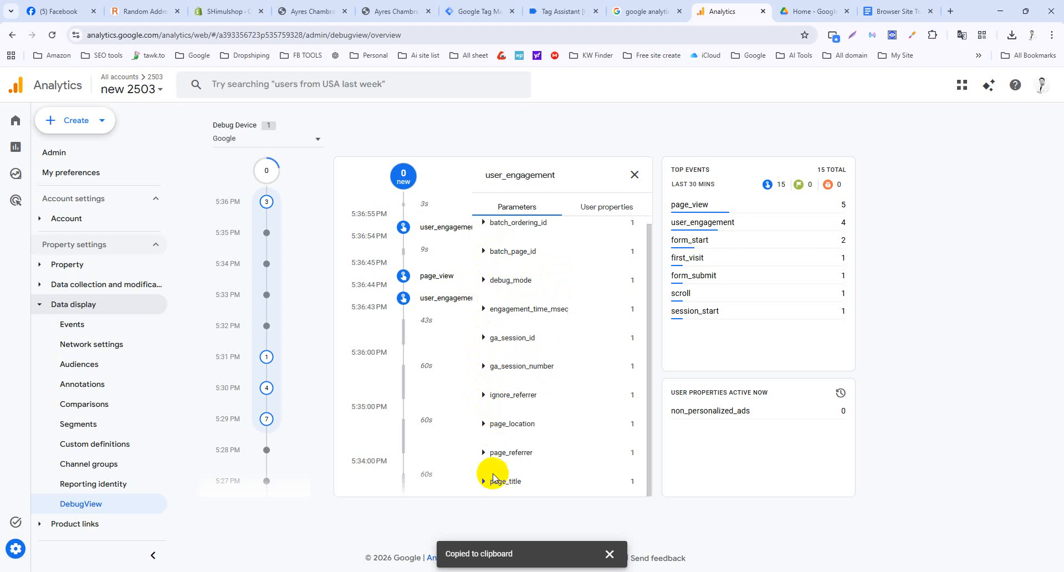
click(484, 482)
scroll(530, 455, down, 1)
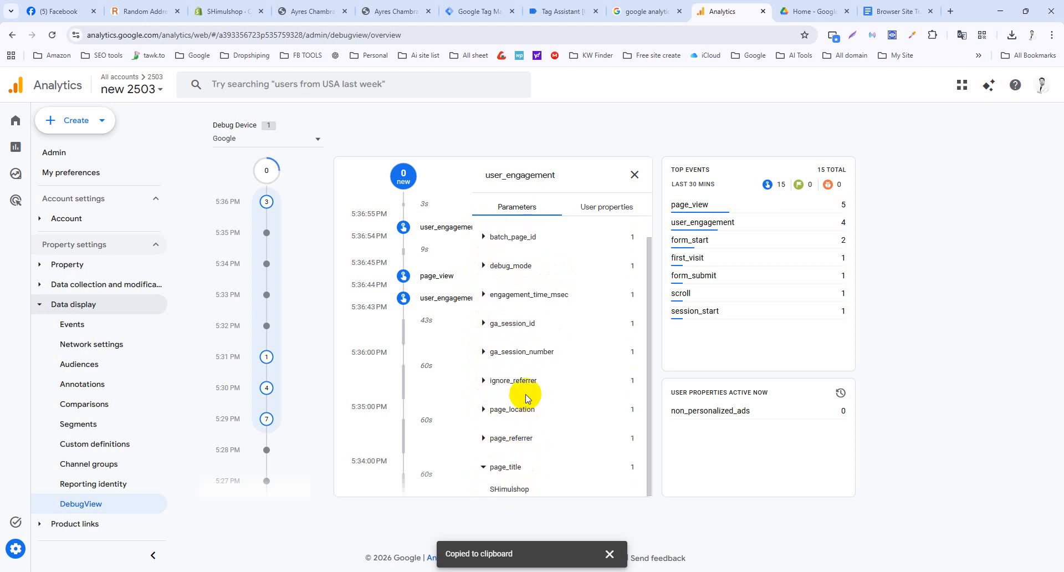
scroll(526, 395, up, 1)
click(485, 228)
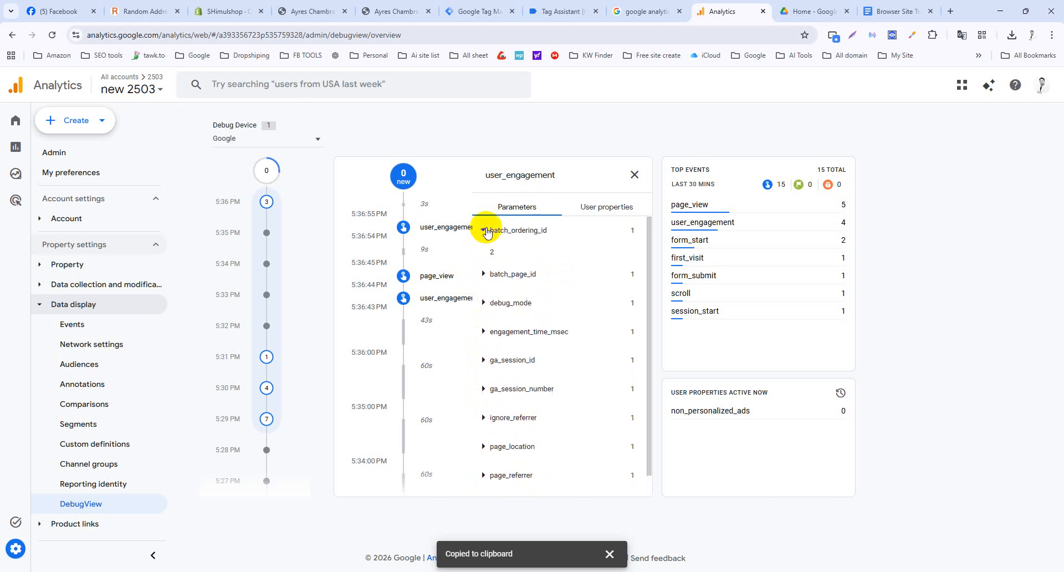
click(483, 279)
click(482, 302)
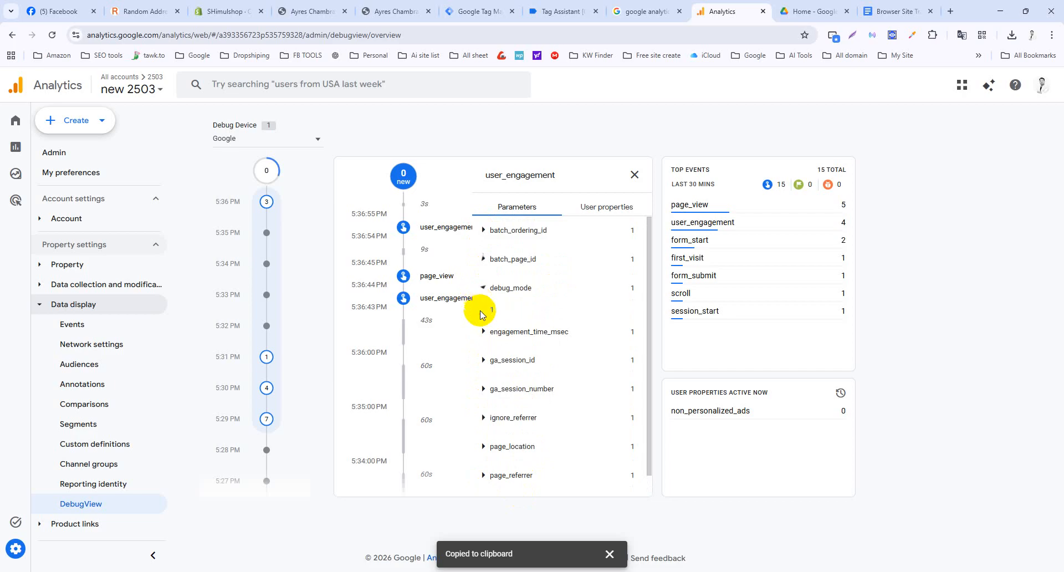
click(488, 236)
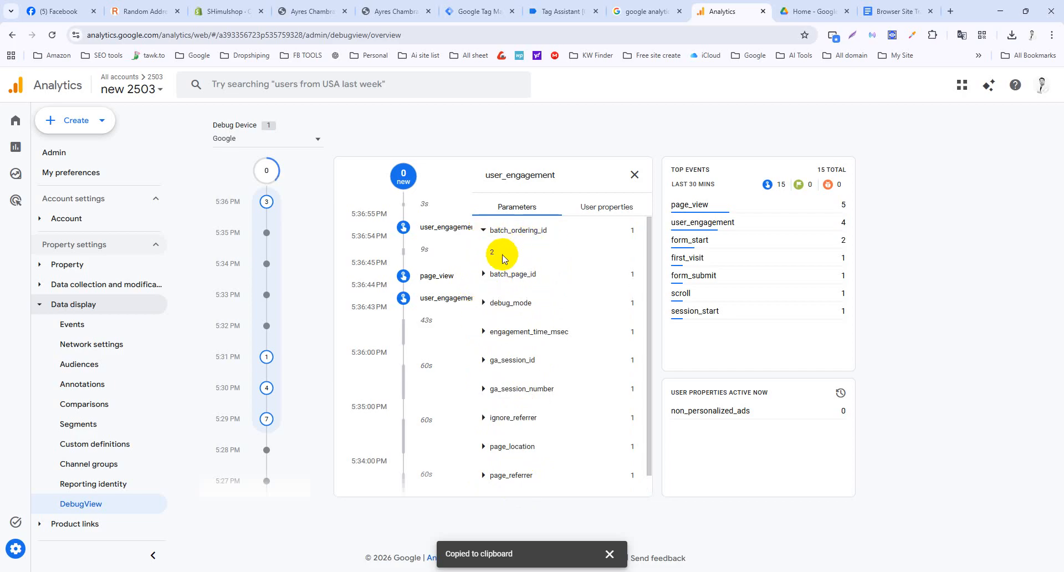
Check the event's user properties, close its details, and return to the 5 Panel Camp Cap window.
click(609, 207)
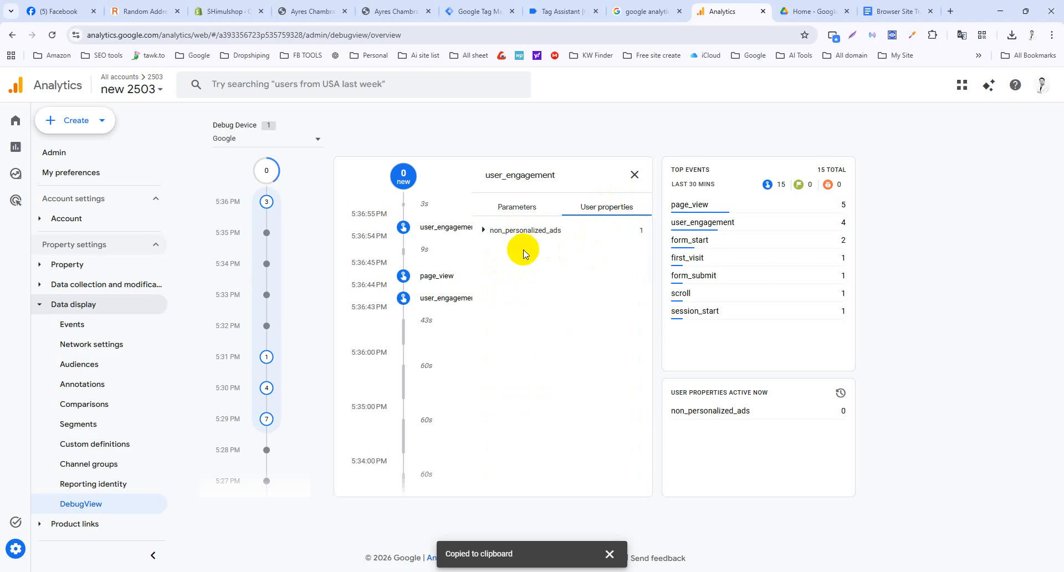
click(507, 208)
click(634, 175)
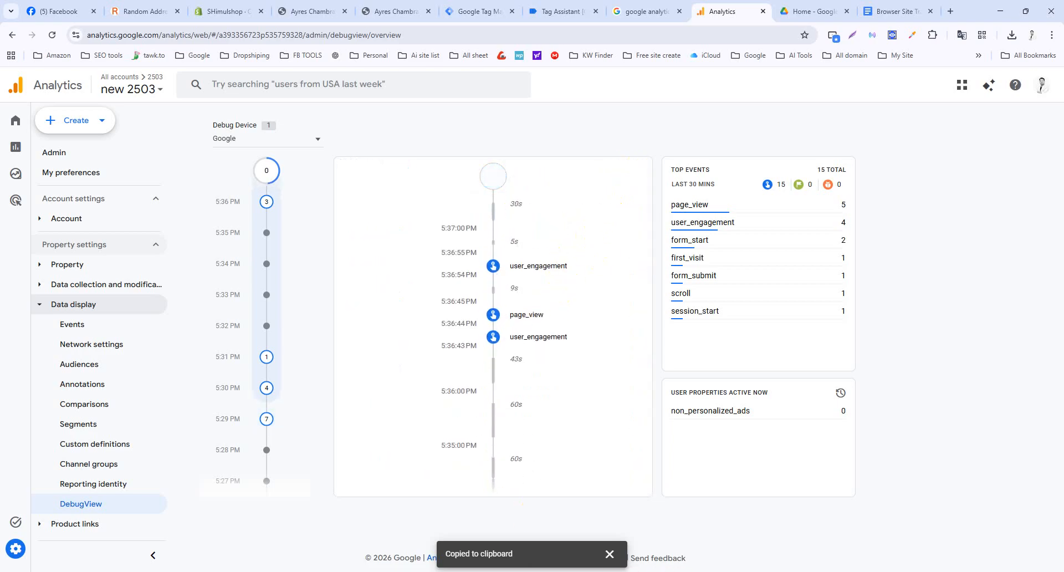
mouse_move(643, 571)
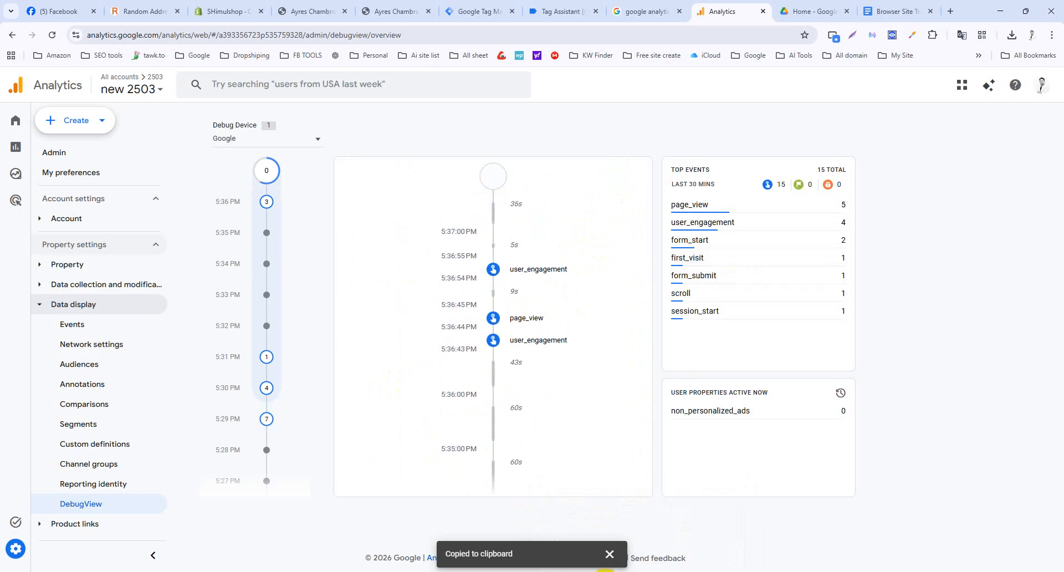
click(699, 531)
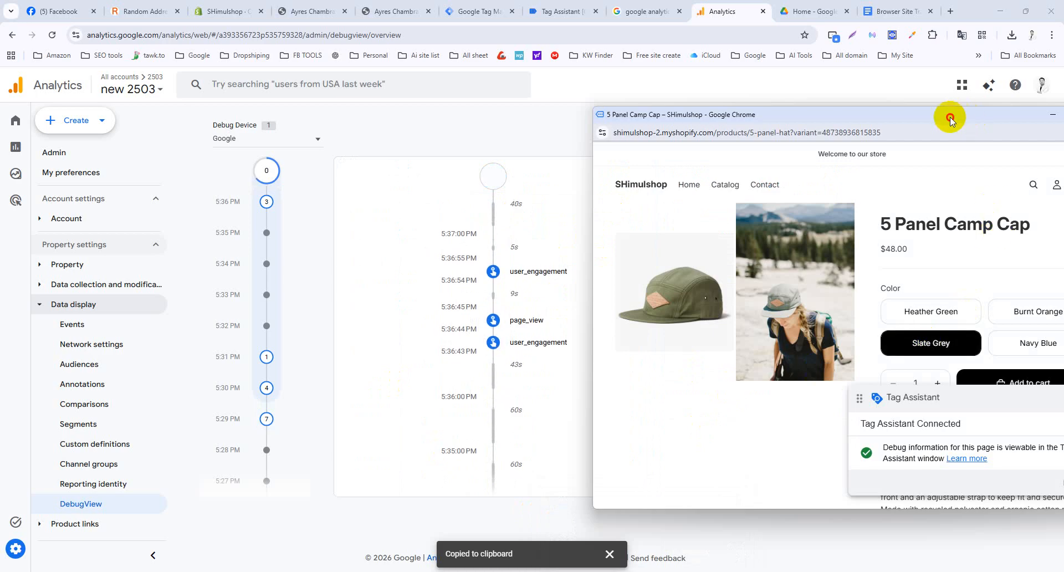
Go straight to checkout for the cap and enter the contact e-mail.
drag(956, 114, 914, 119)
click(1039, 403)
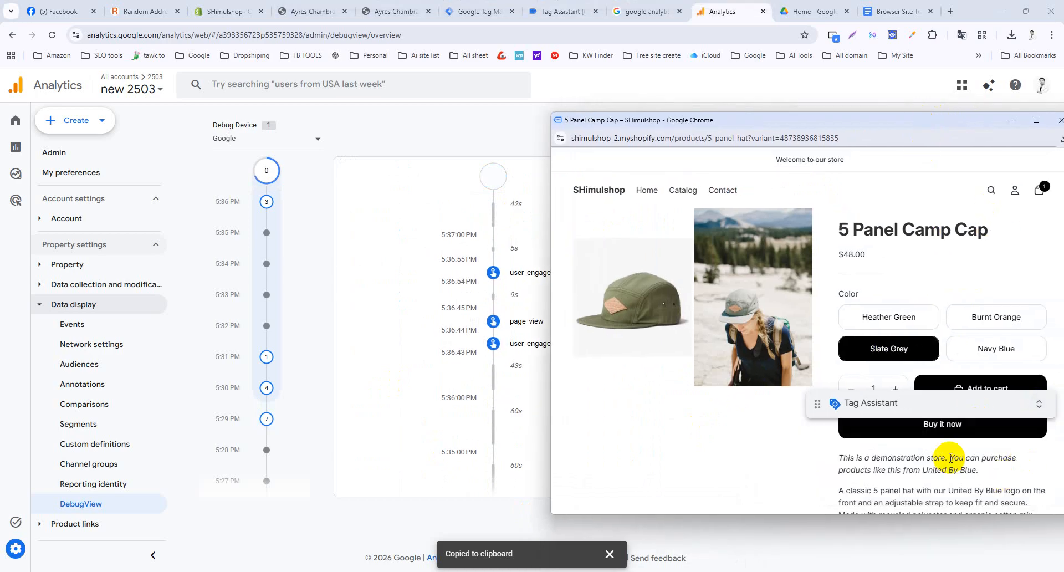
click(950, 424)
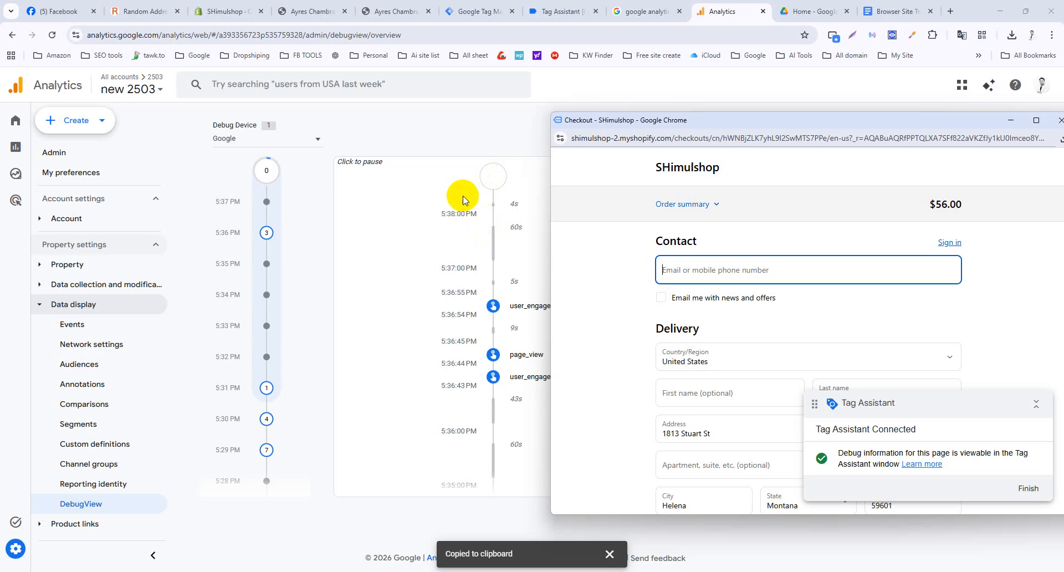
click(715, 275)
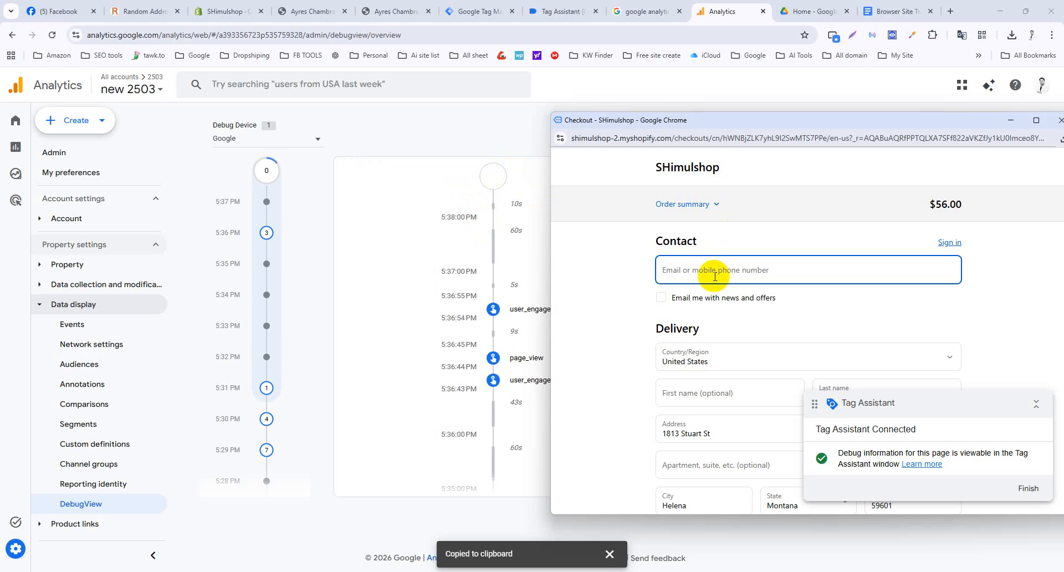
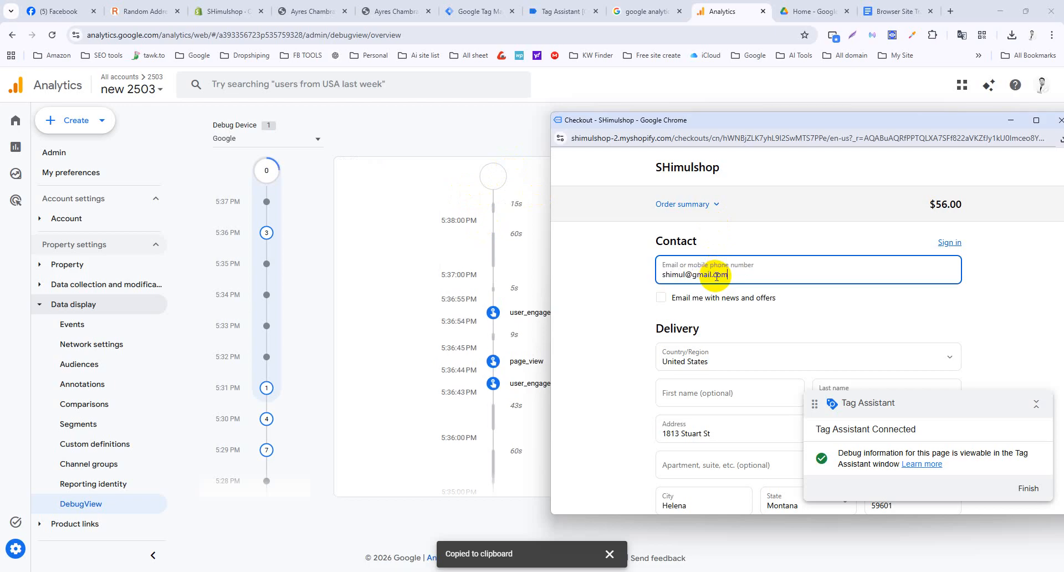
Enter the test card number, expiry 02/29 and name on card, then pay for the order.
scroll(715, 276, down, 10)
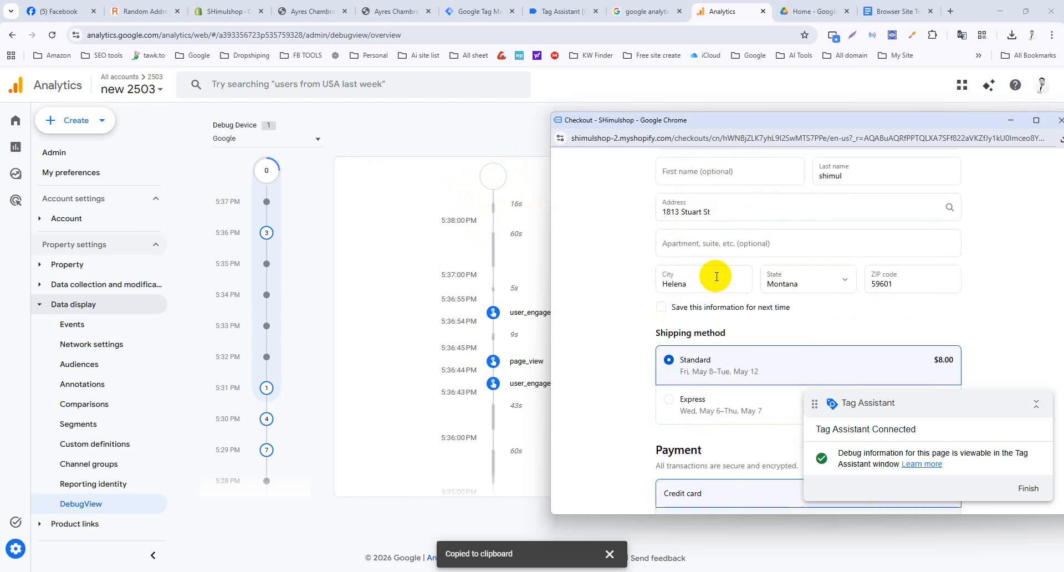
click(712, 268)
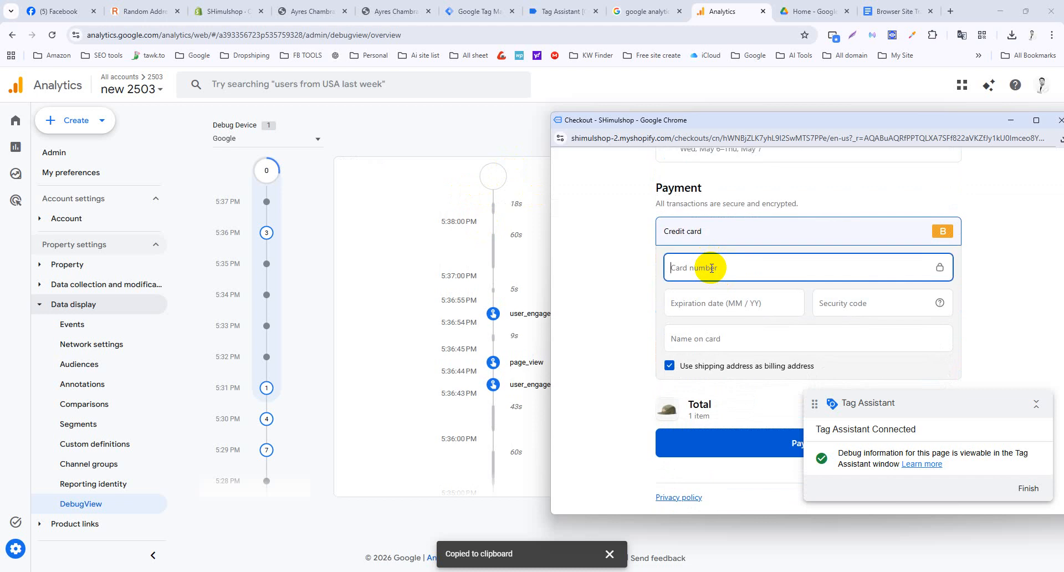
key(Tab)
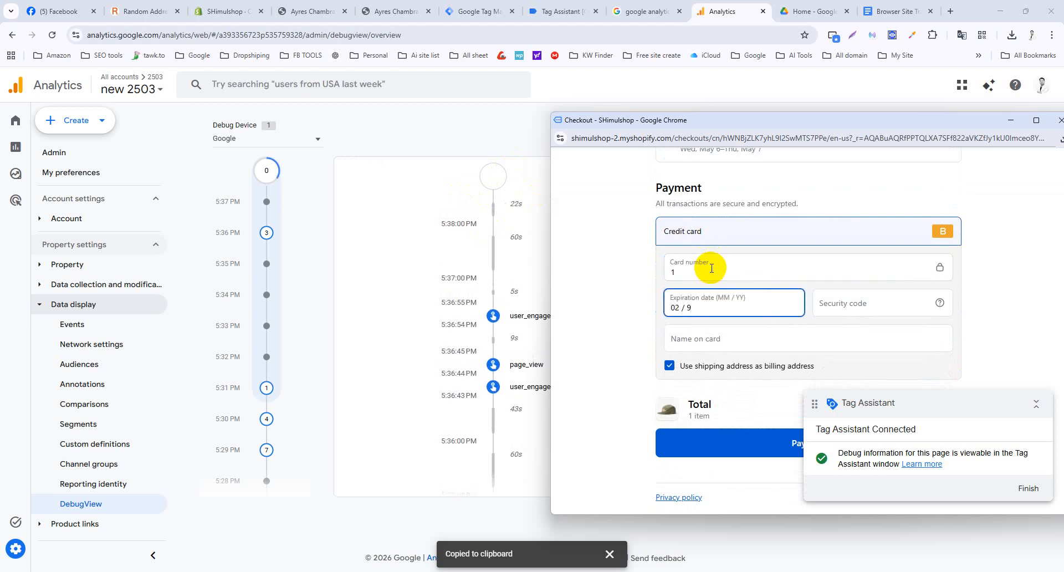
key(BackSpace)
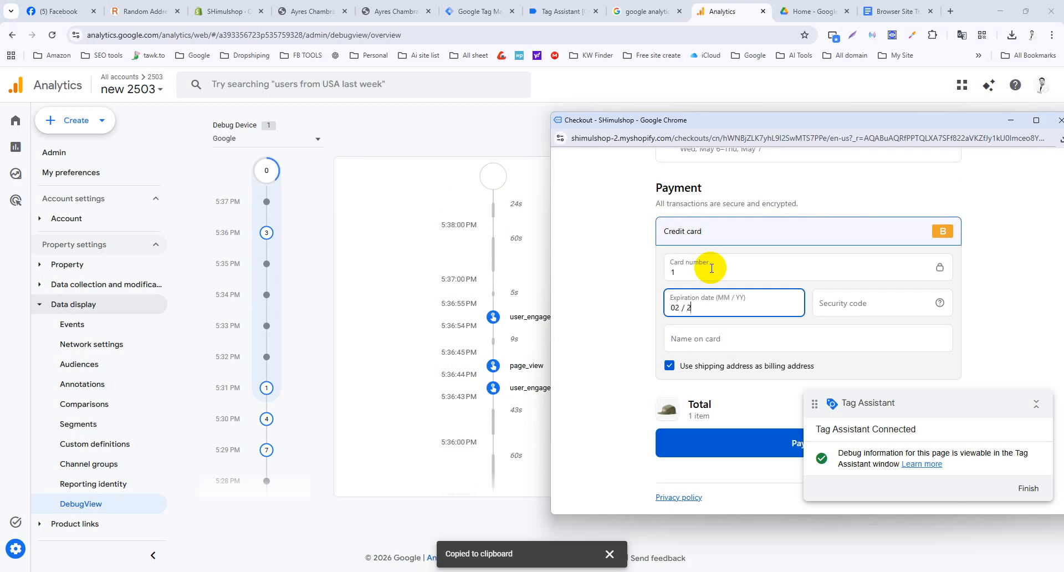
text(9)
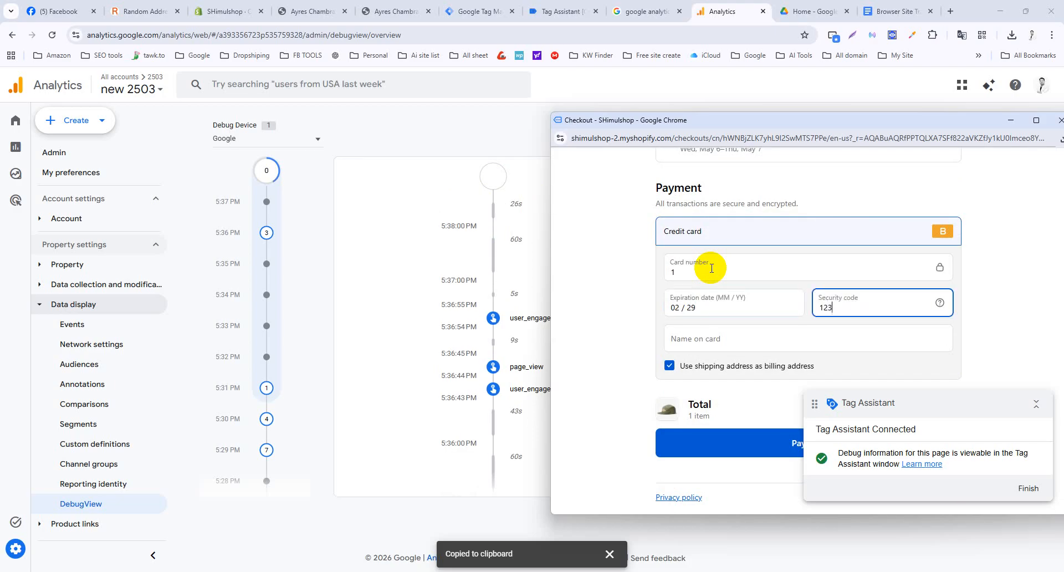
key(Tab)
text(shi)
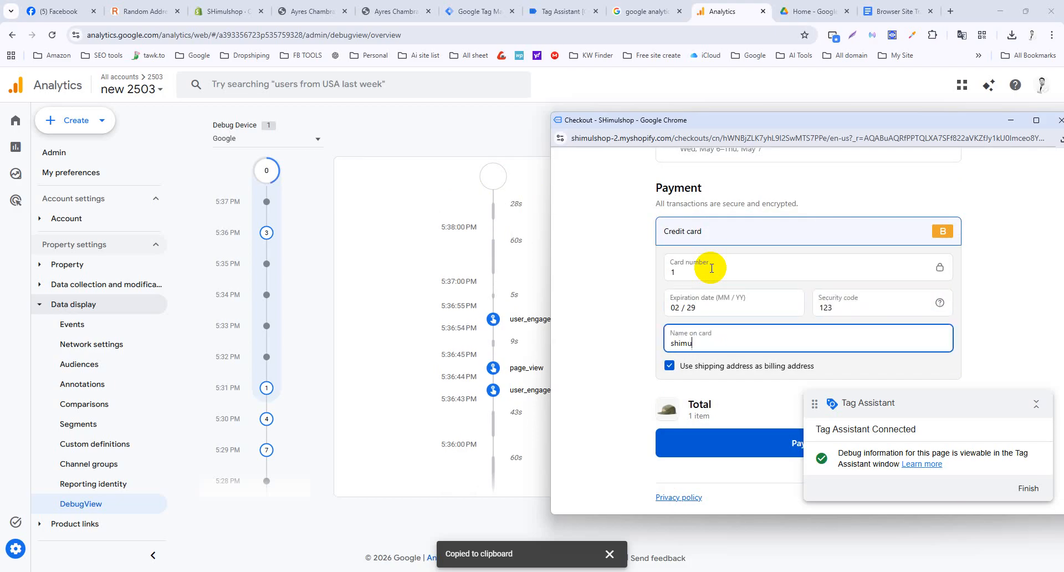
click(753, 441)
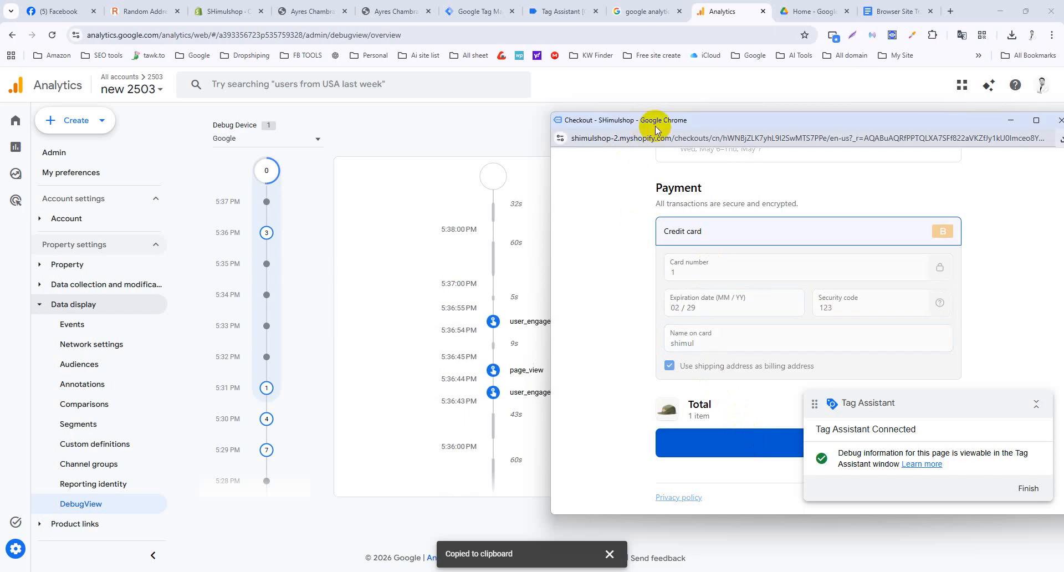
click(701, 119)
drag(701, 119, 820, 117)
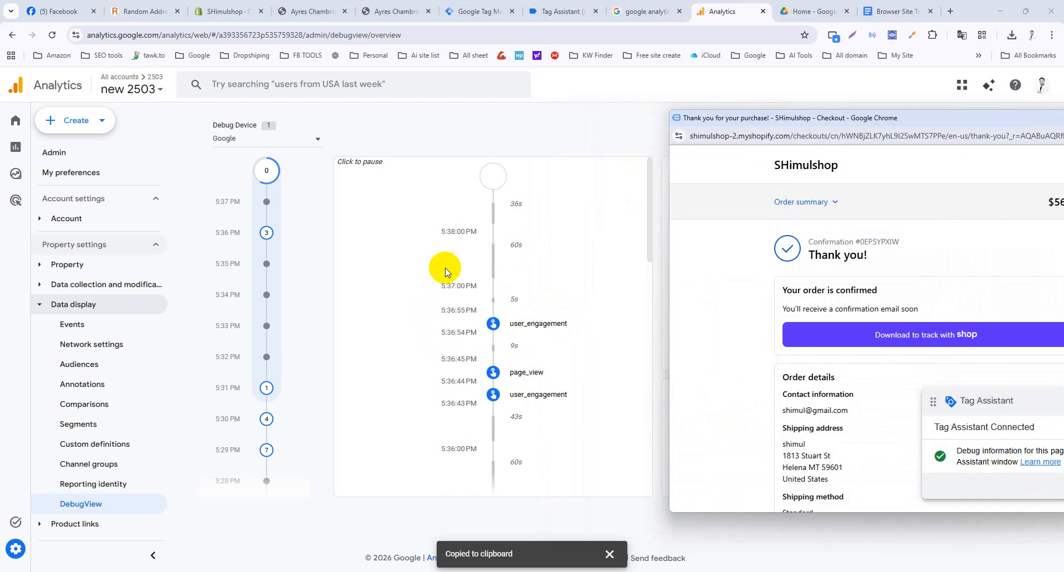
Select the Google debug device in DebugView and confirm Top Events shows no purchase.
click(296, 143)
click(295, 143)
click(238, 149)
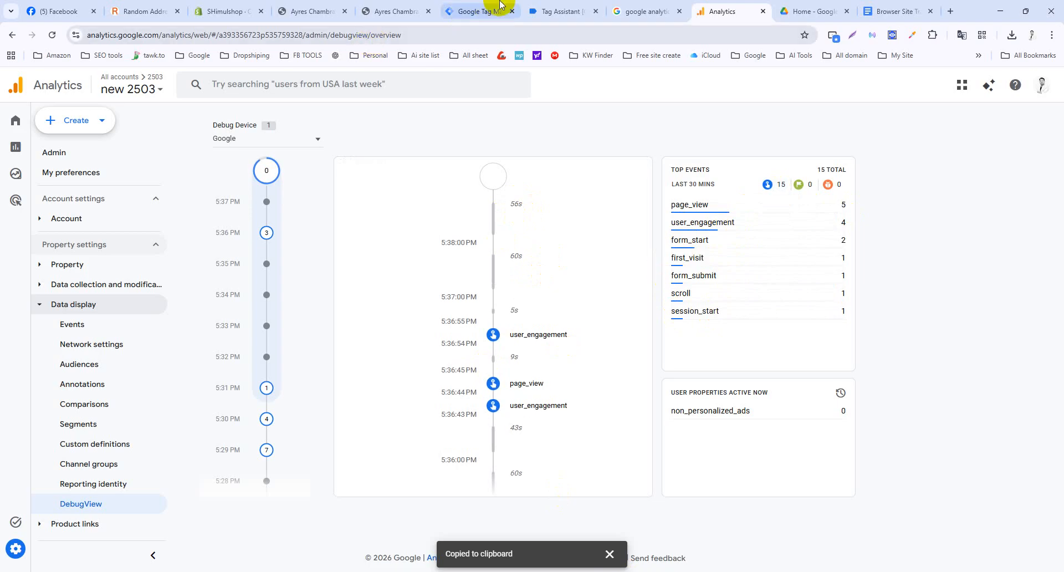
click(548, 7)
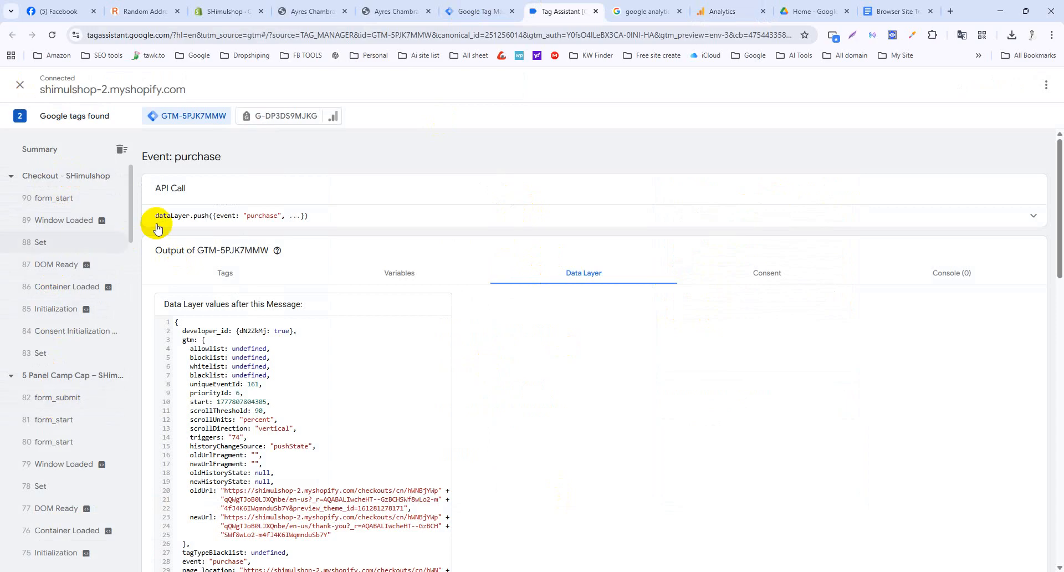
Inspect the purchase event's Tags tab to see why Shopify-GA4- Purchase event didn't fire.
click(223, 273)
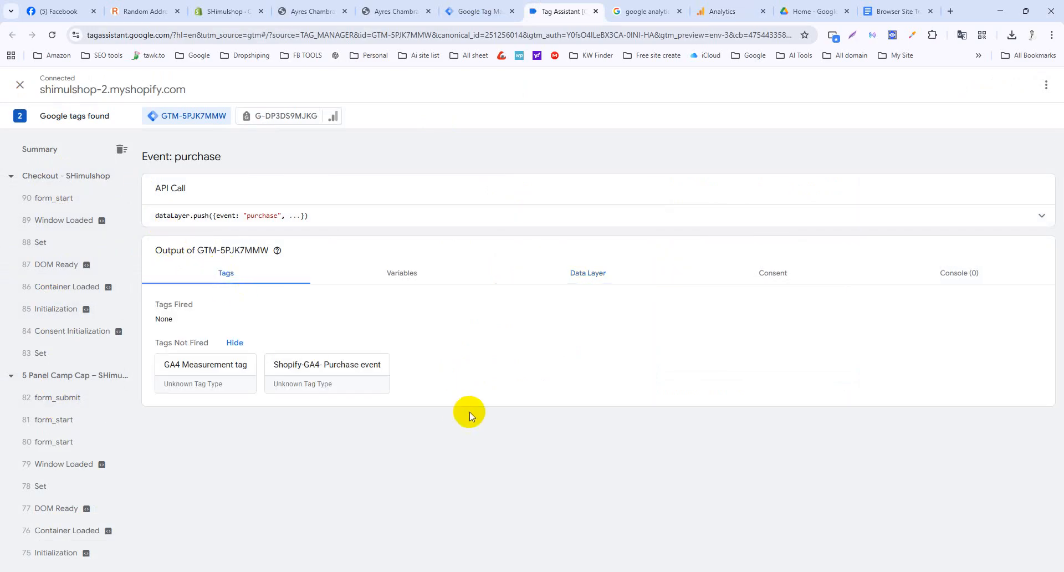
click(343, 370)
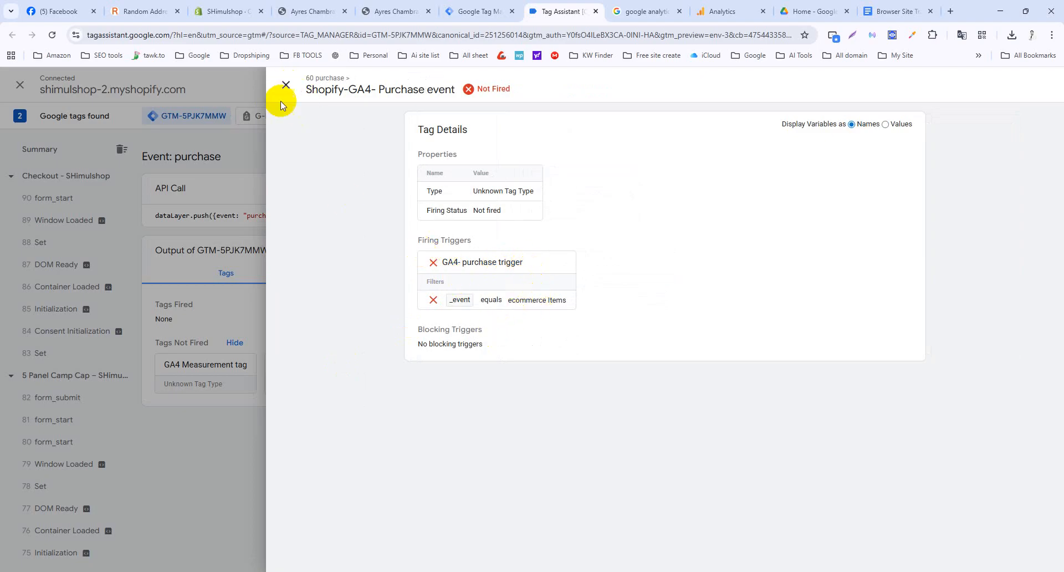
click(286, 84)
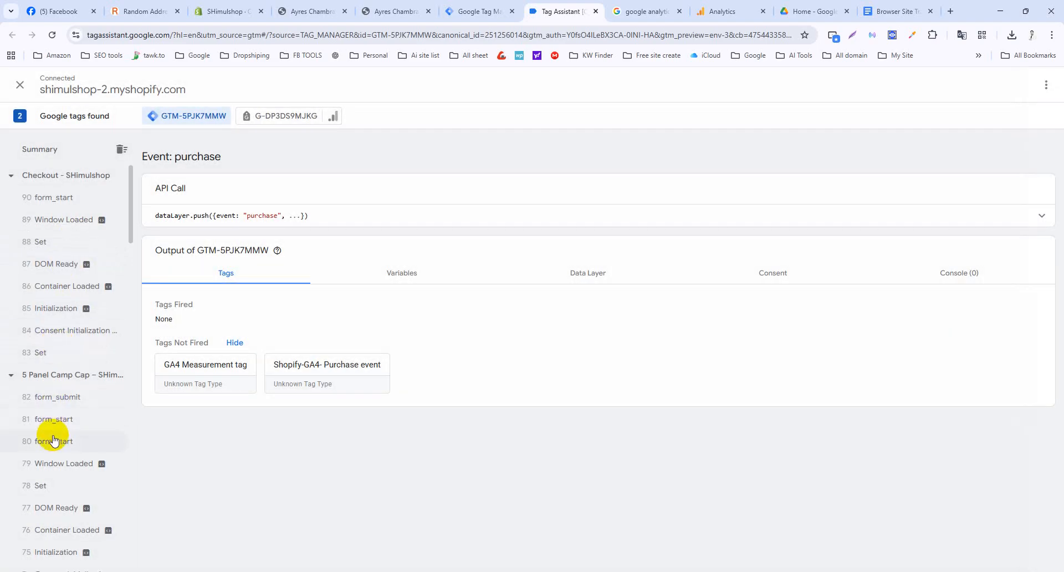
scroll(53, 435, down, 1)
scroll(54, 440, up, 1)
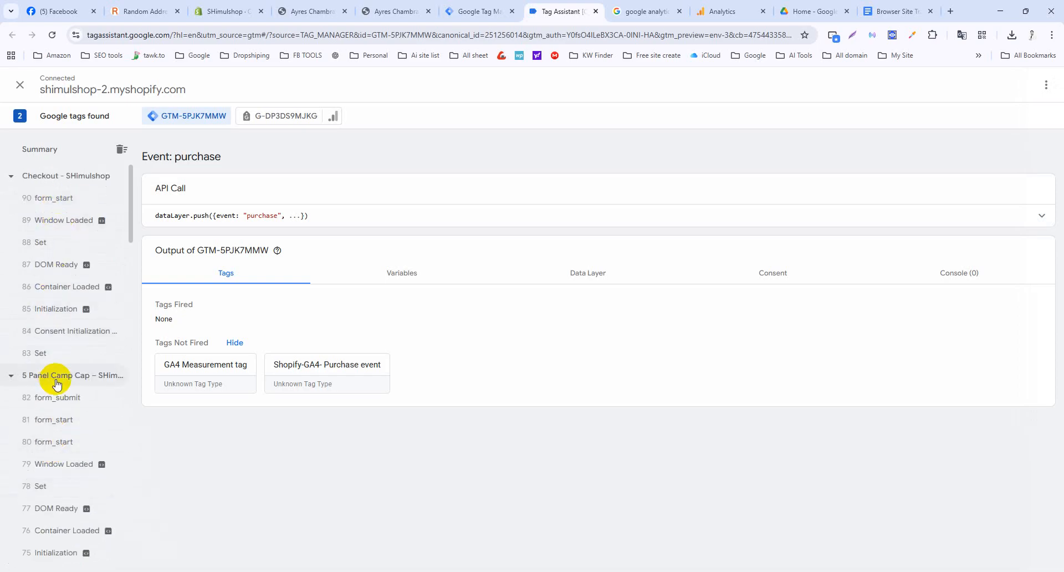
scroll(56, 383, down, 4)
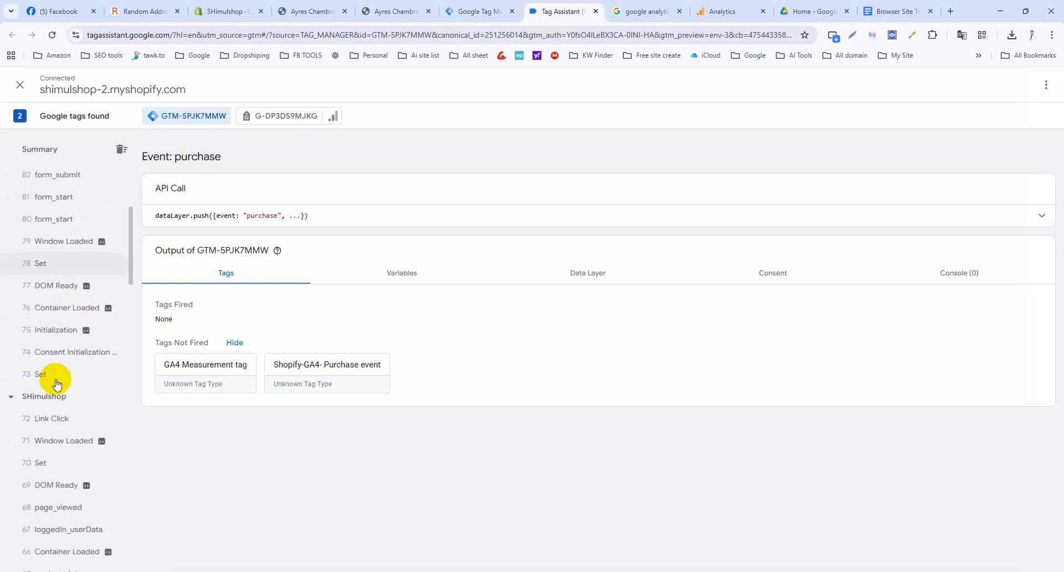
scroll(56, 383, down, 5)
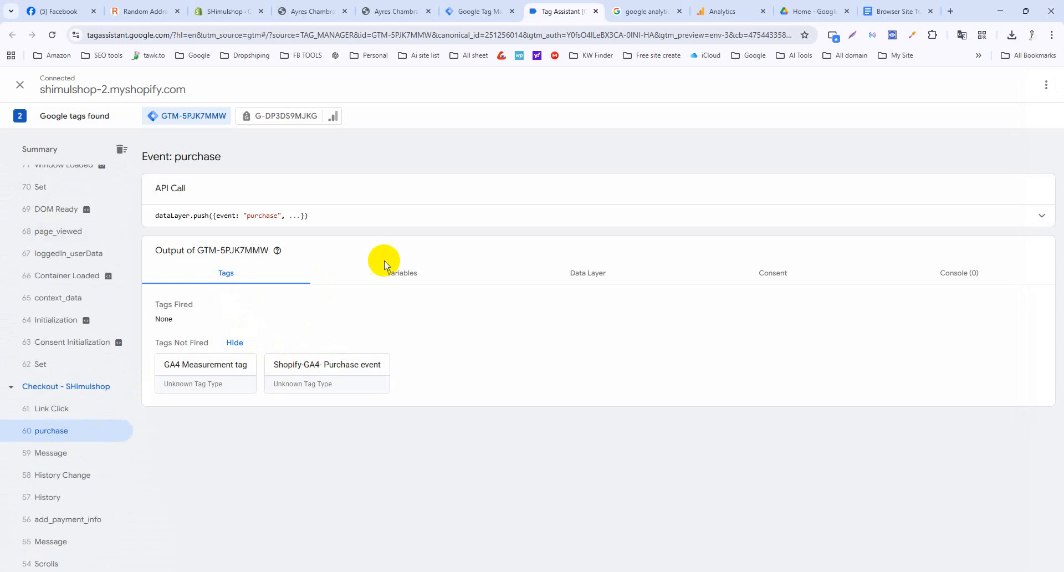
Expand the purchase dataLayer.push and recheck the Shopify-GA4- Purchase event tag's trigger.
click(442, 217)
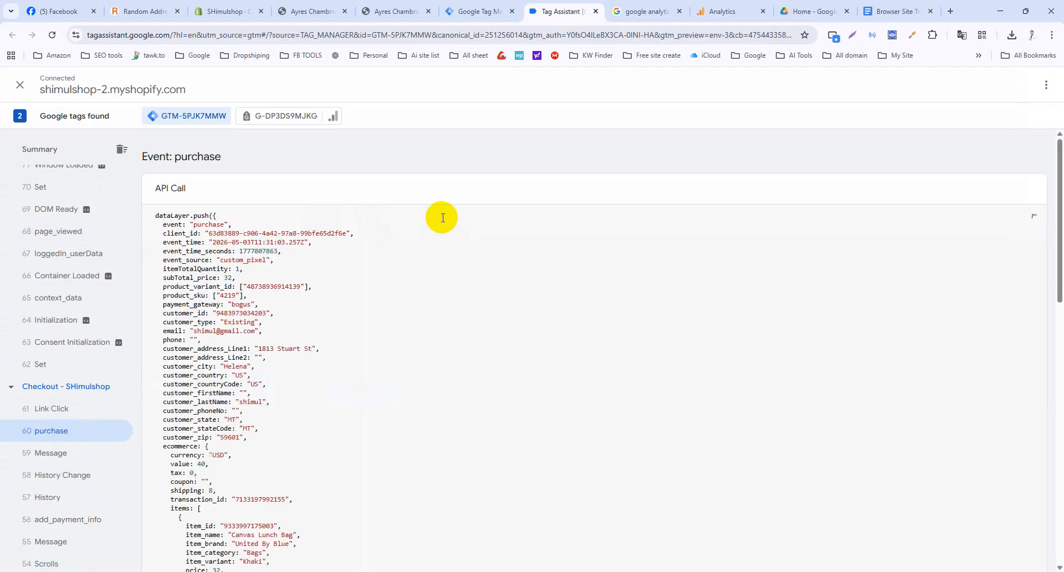
scroll(61, 233, up, 9)
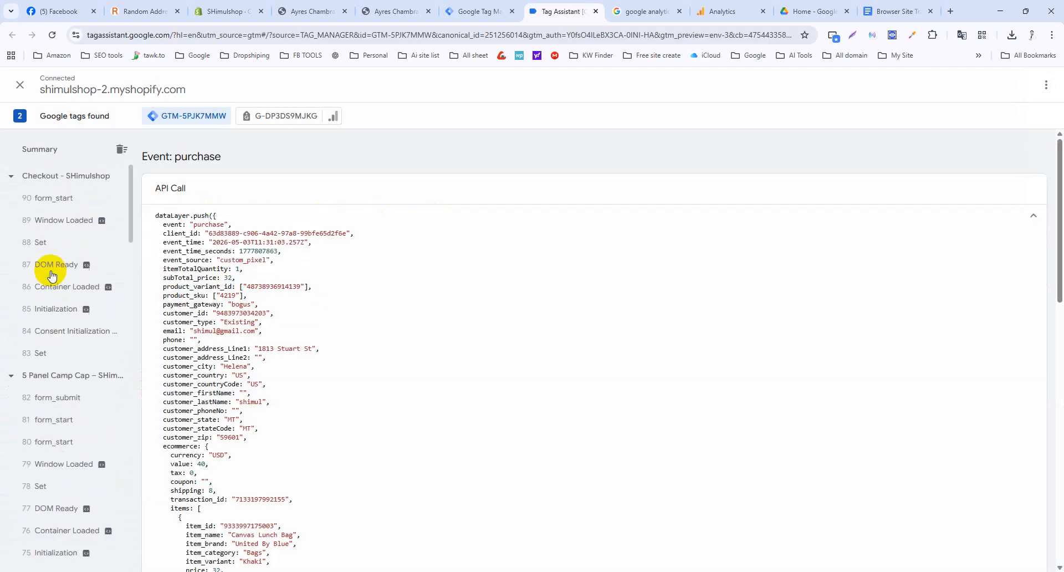
click(1034, 217)
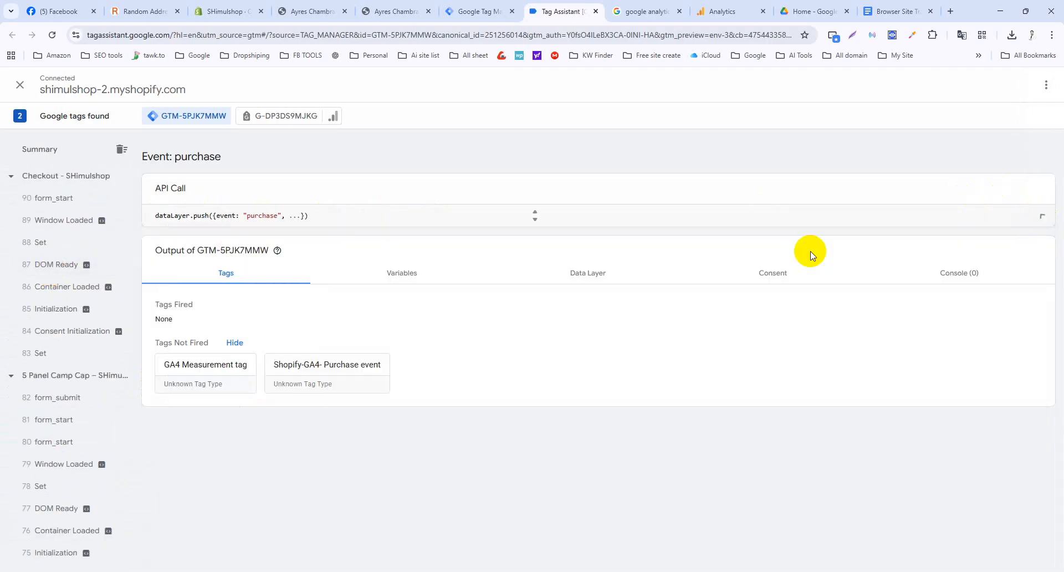
click(343, 365)
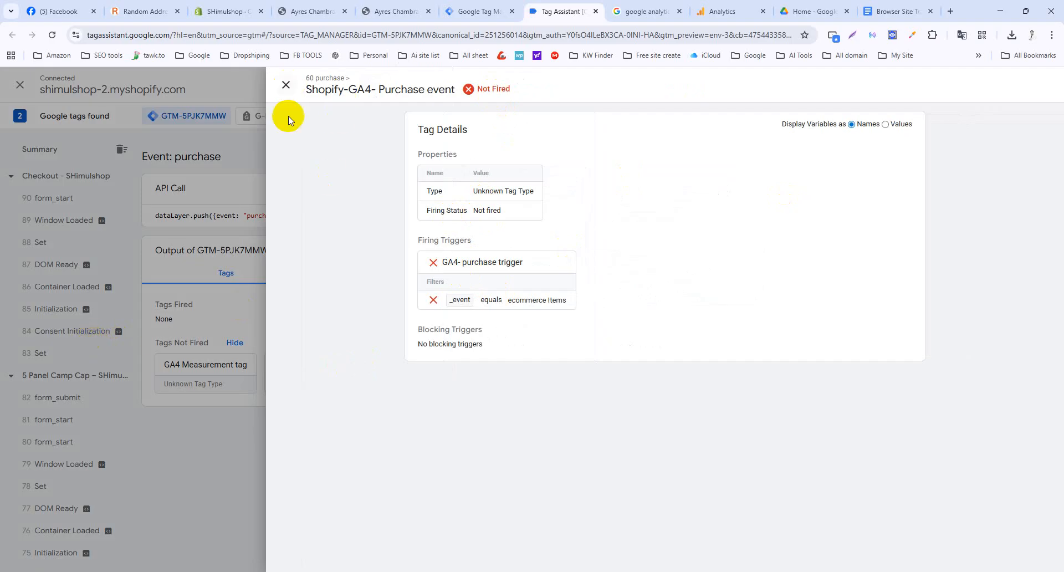
click(286, 84)
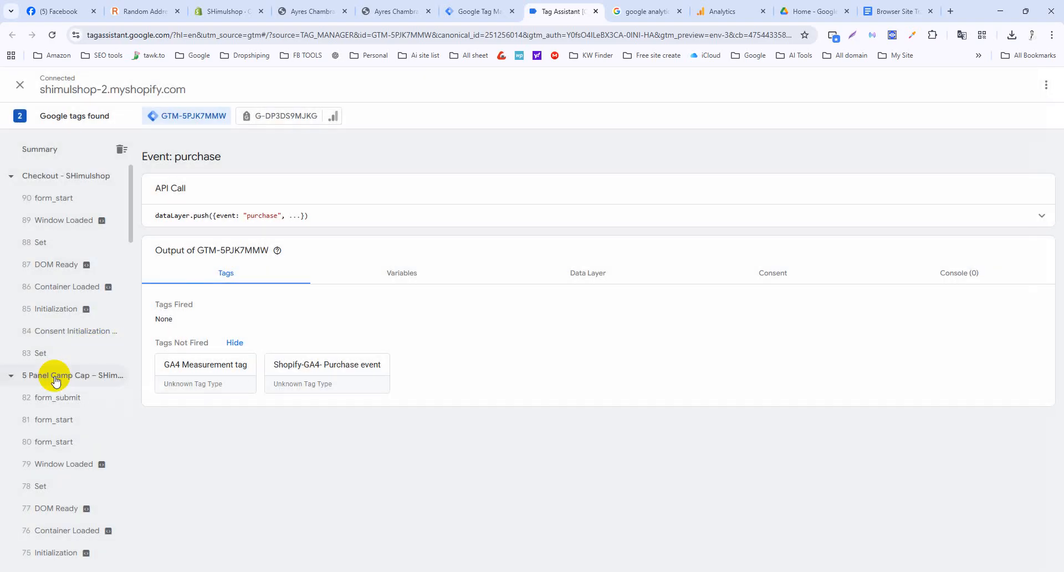
Expand the purchase dataLayer.push again and copy the event name 'purchase'.
scroll(56, 381, down, 3)
scroll(69, 387, down, 7)
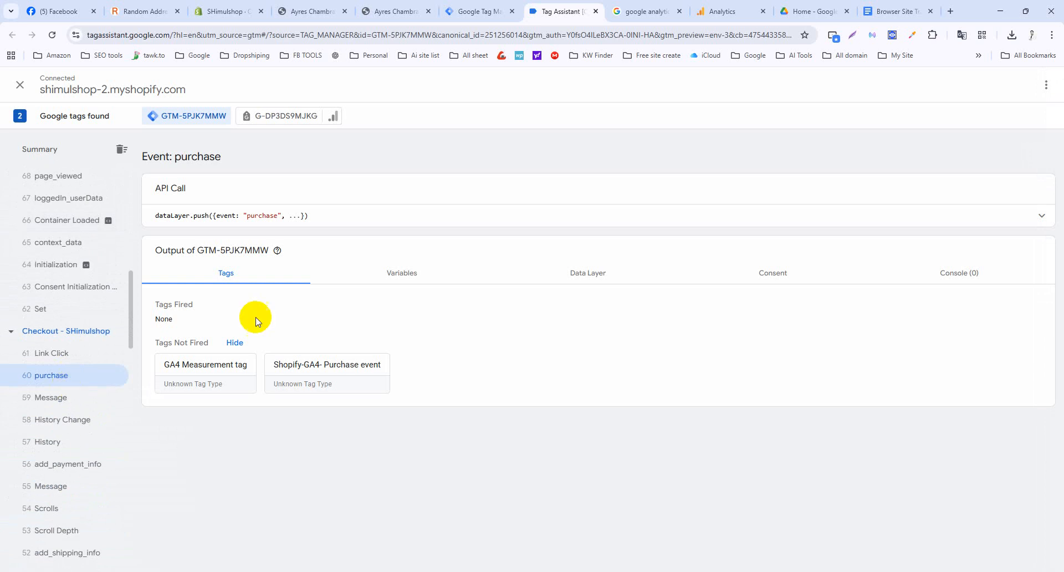
click(389, 215)
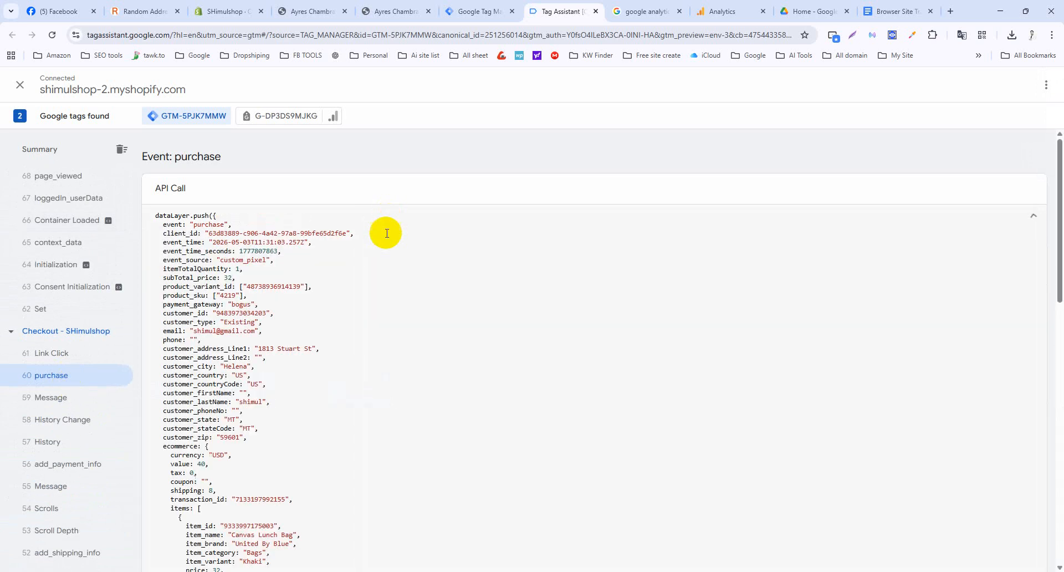
right_click(205, 225)
click(235, 245)
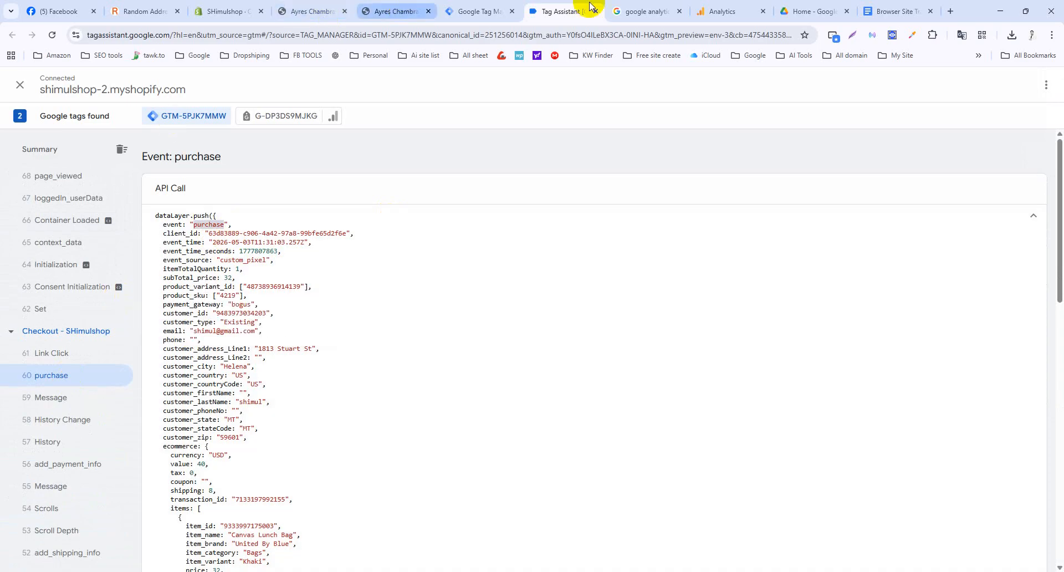
Change the GA4- purchase trigger's event name from ecommerce Items to 'purchase' and save it.
click(475, 11)
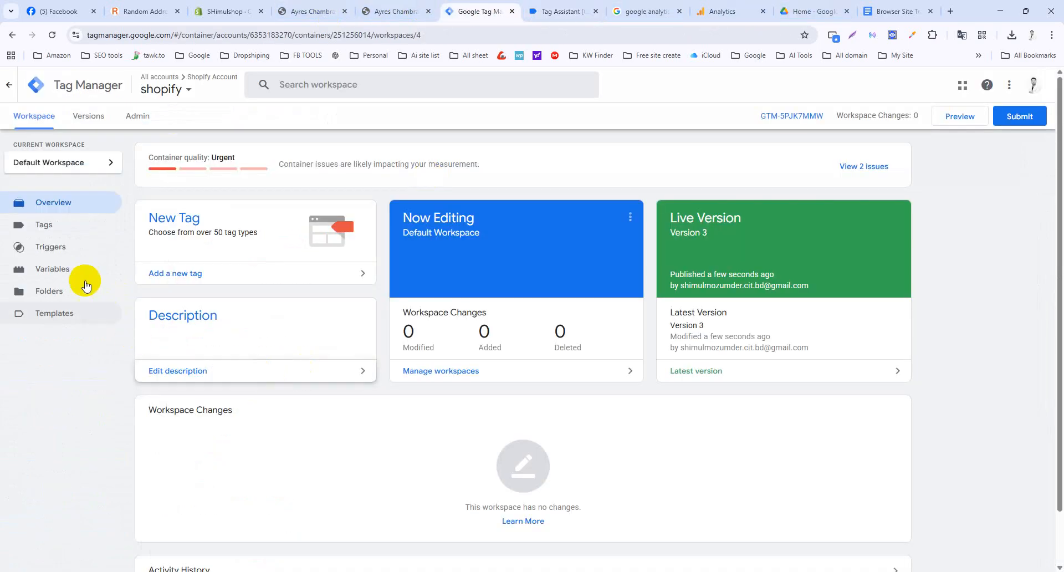
click(55, 231)
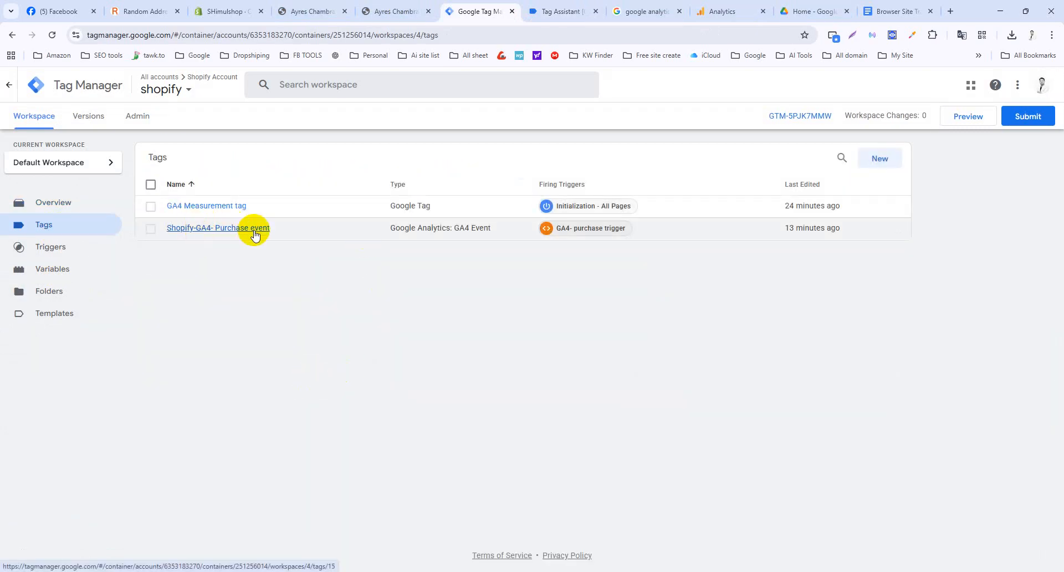
click(255, 233)
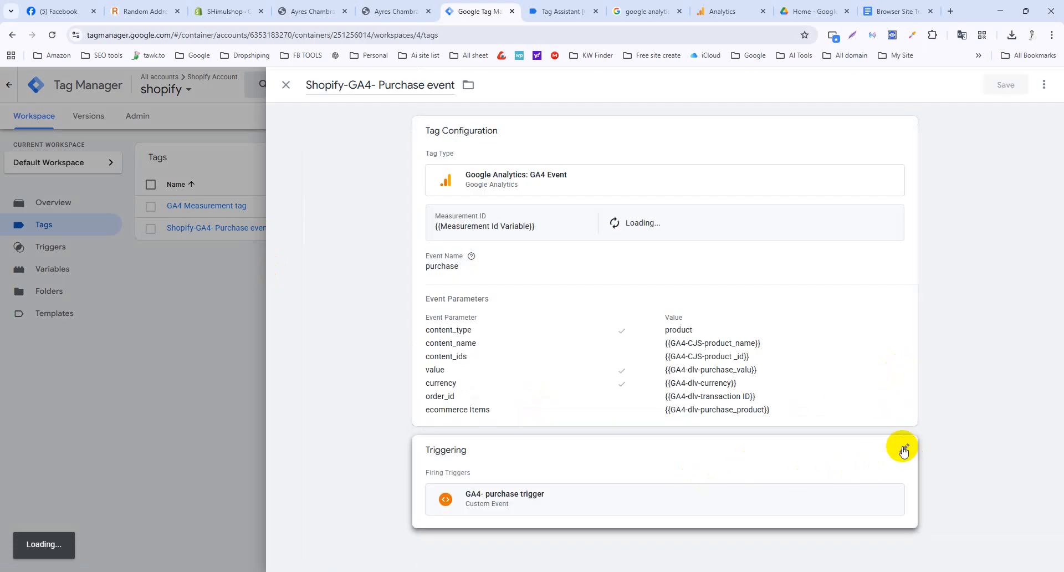
click(905, 449)
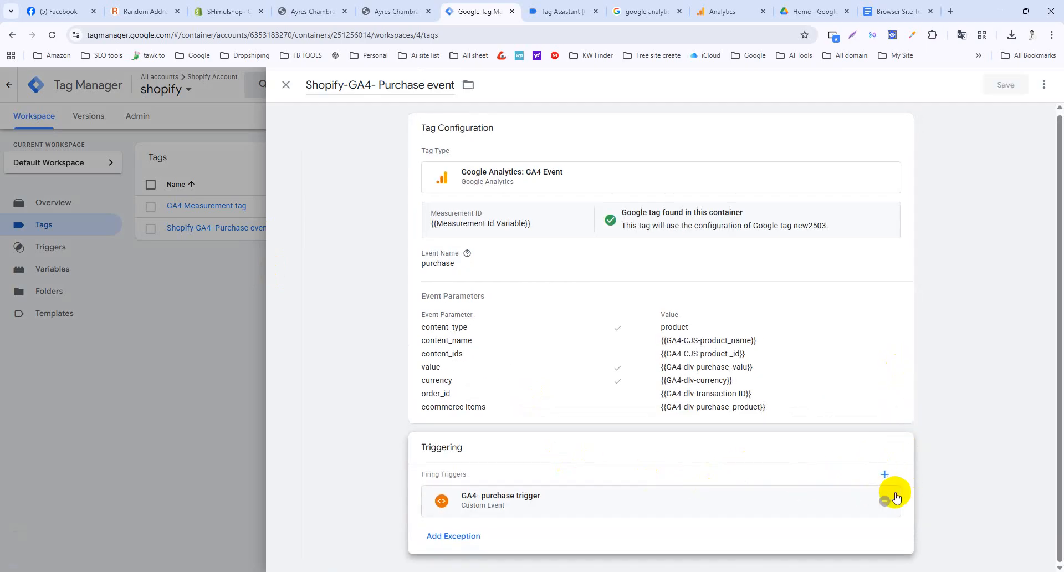
click(724, 504)
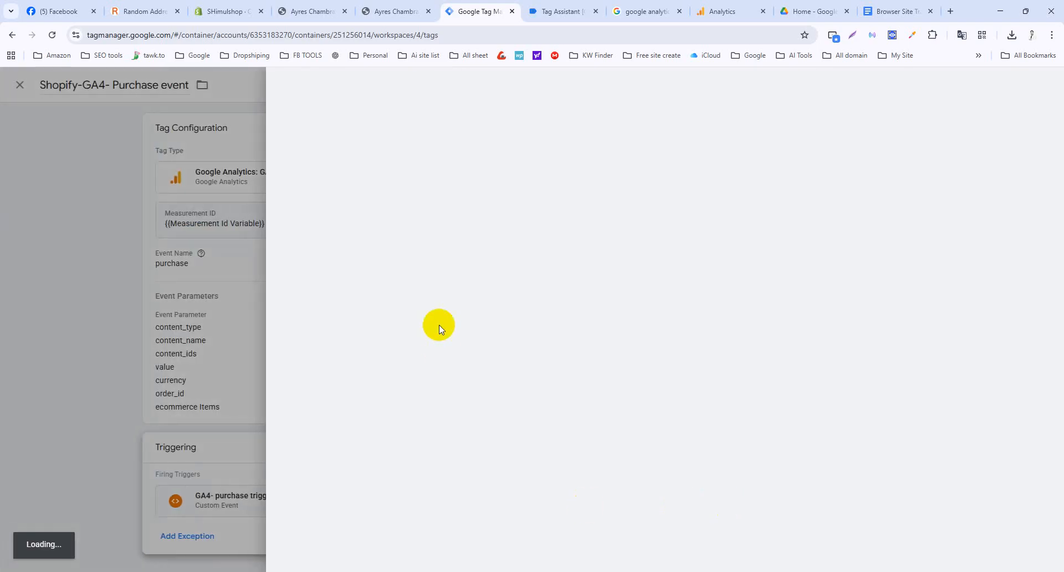
click(540, 250)
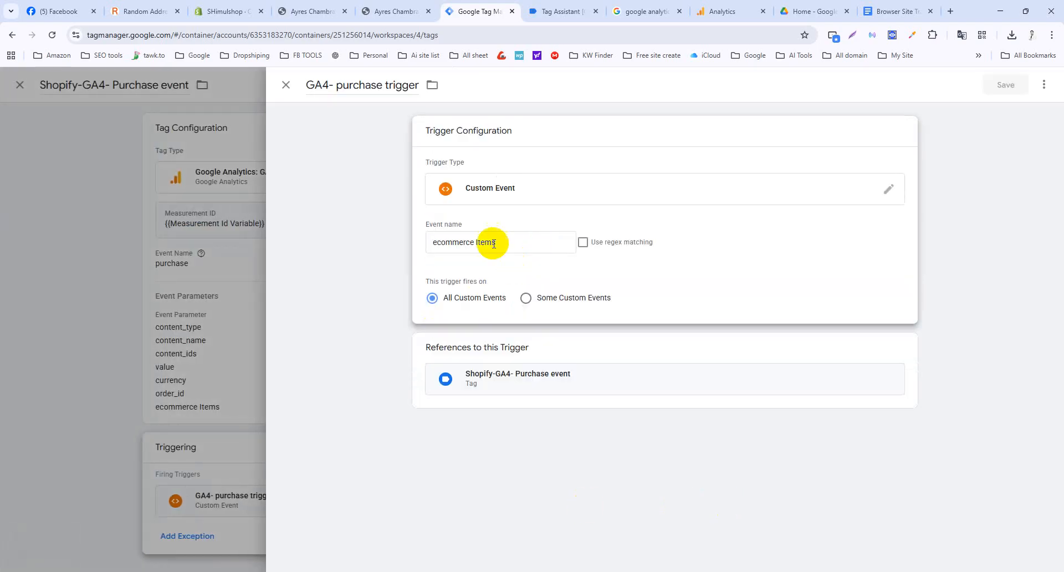
click(514, 241)
drag(527, 237, 423, 252)
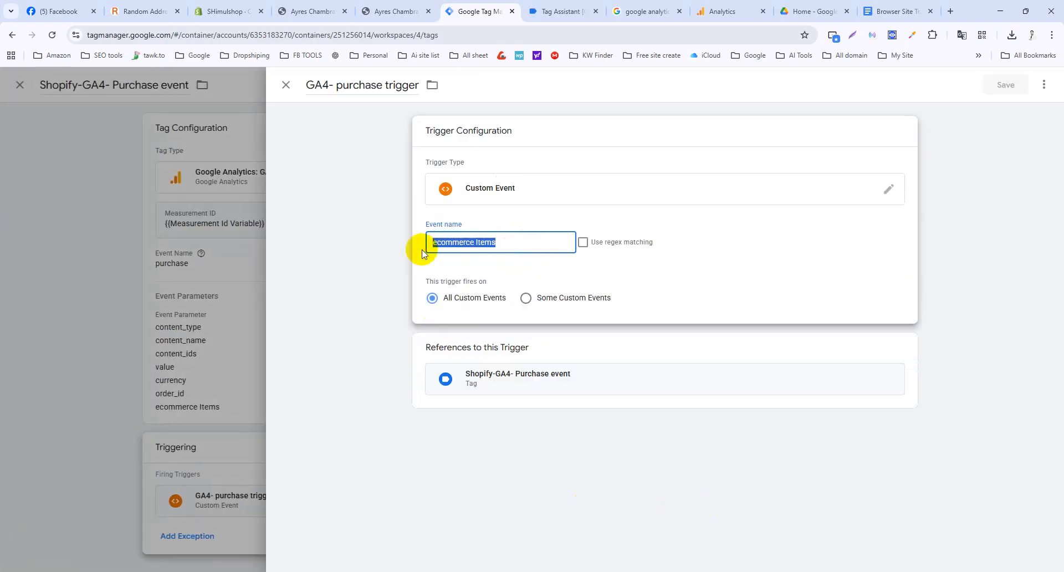
text(purchase)
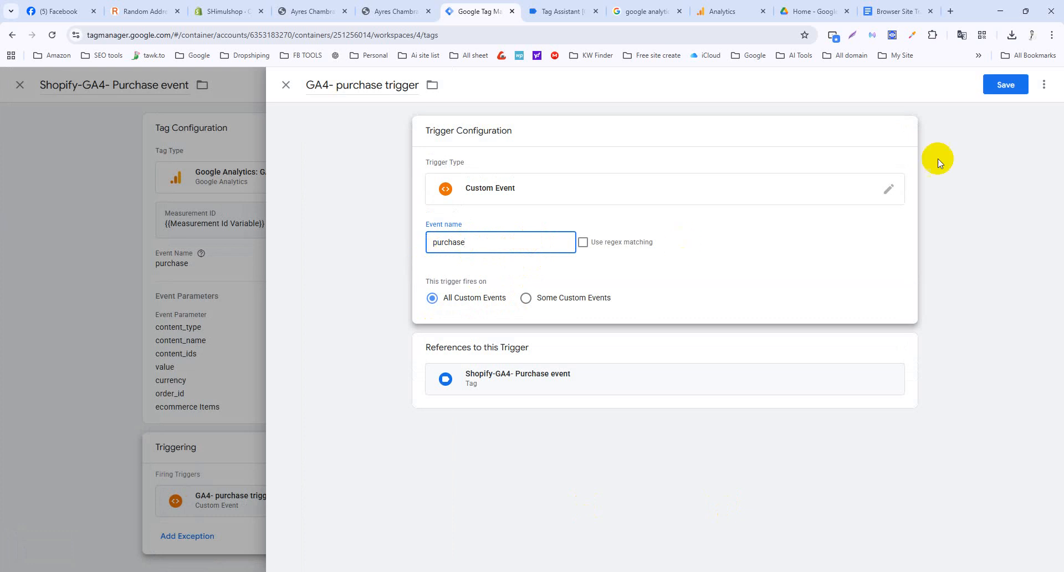
click(992, 89)
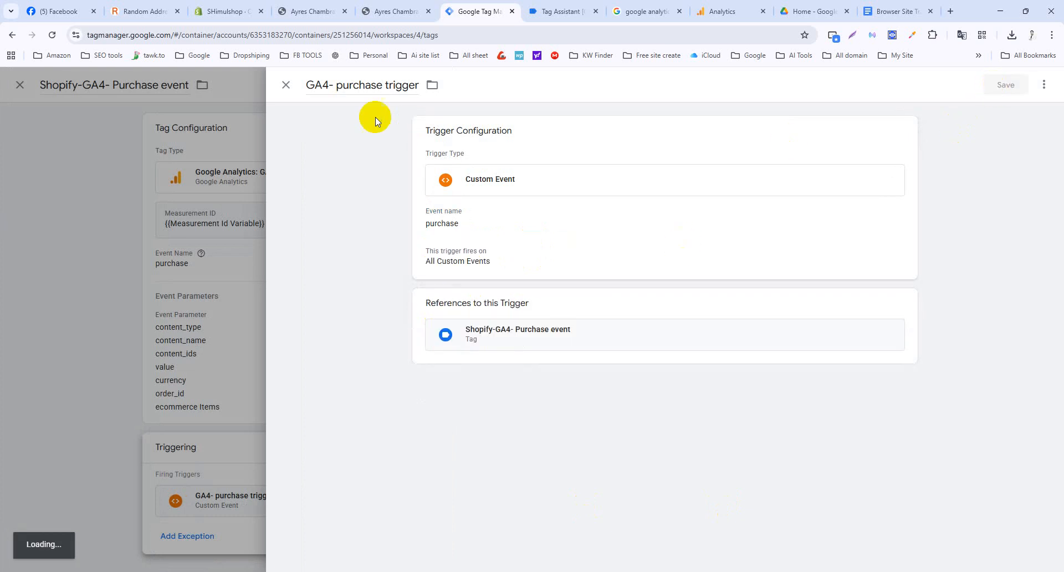
Publish the container as Version 4 without a description, then clear Tag Assistant's old events.
click(286, 86)
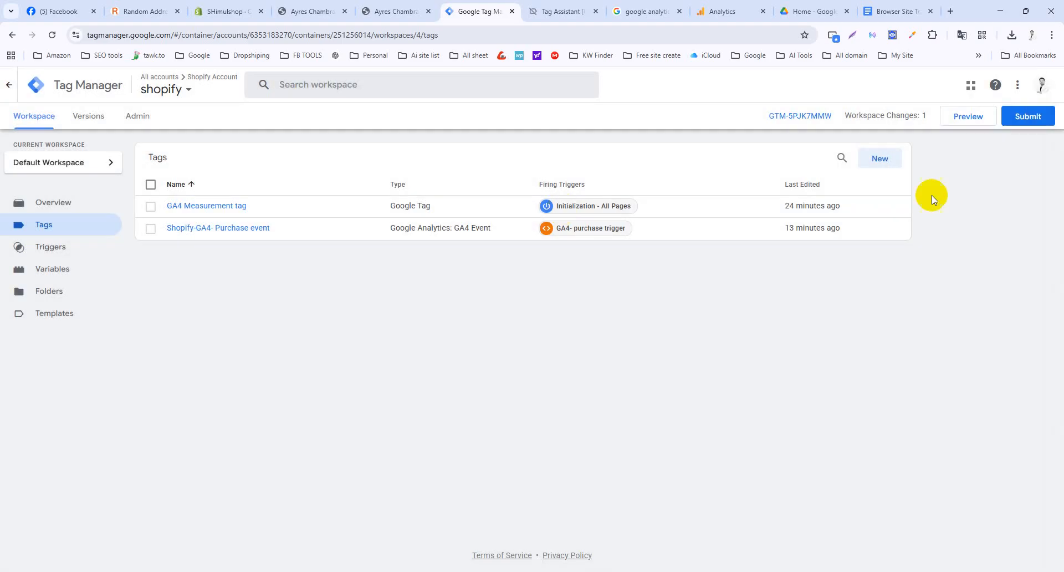
click(1026, 115)
click(1030, 87)
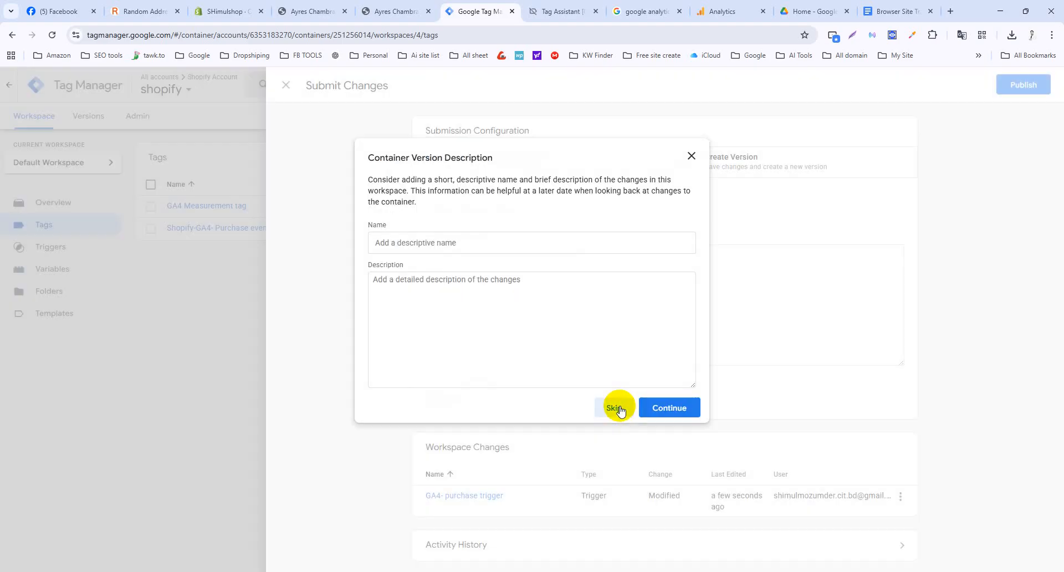
click(618, 409)
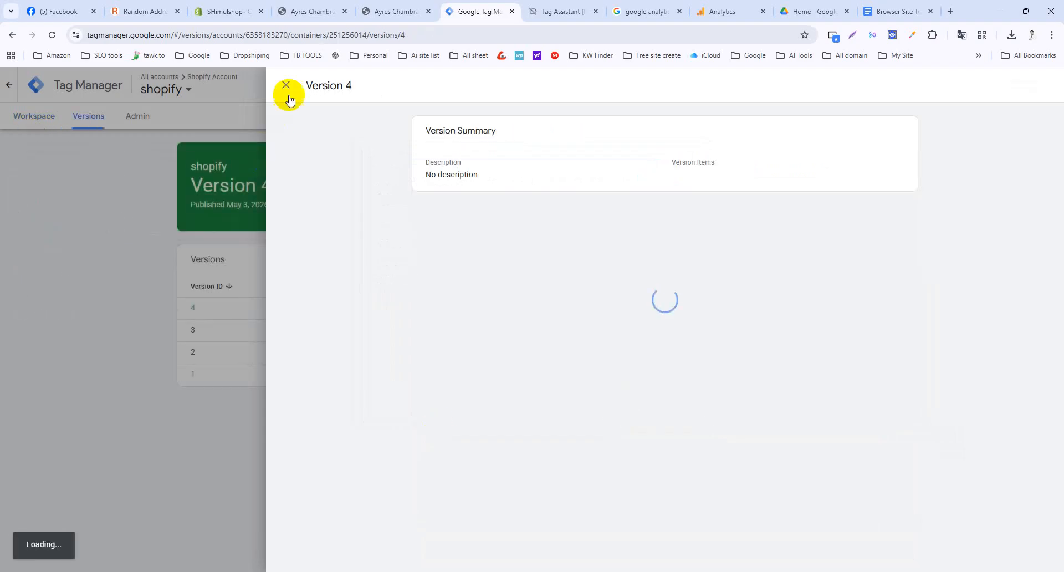
click(286, 84)
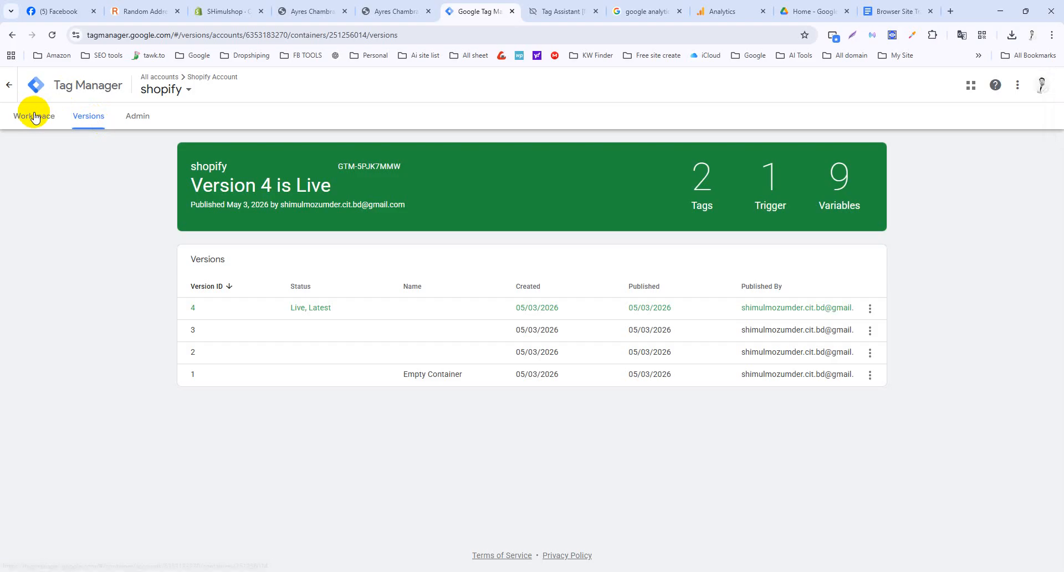
click(557, 11)
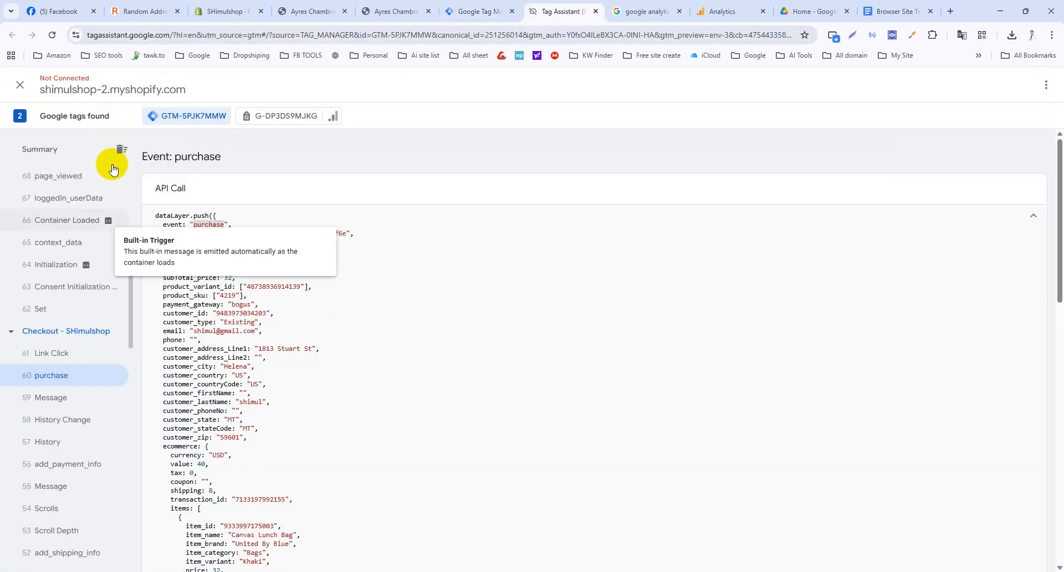
click(121, 149)
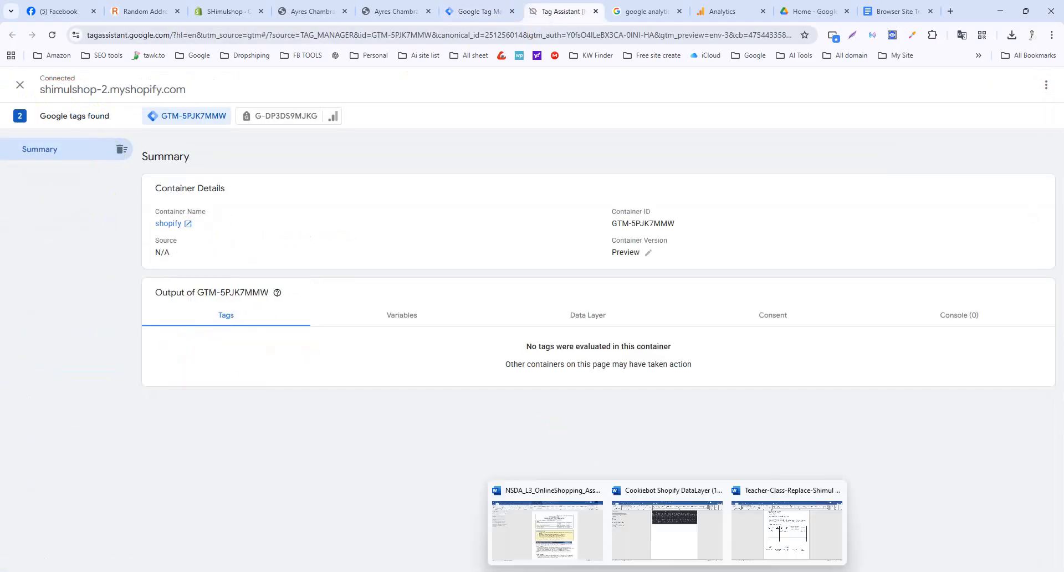
Return from the thank-you page to the store home and open the Cydney Plaid product page.
click(673, 535)
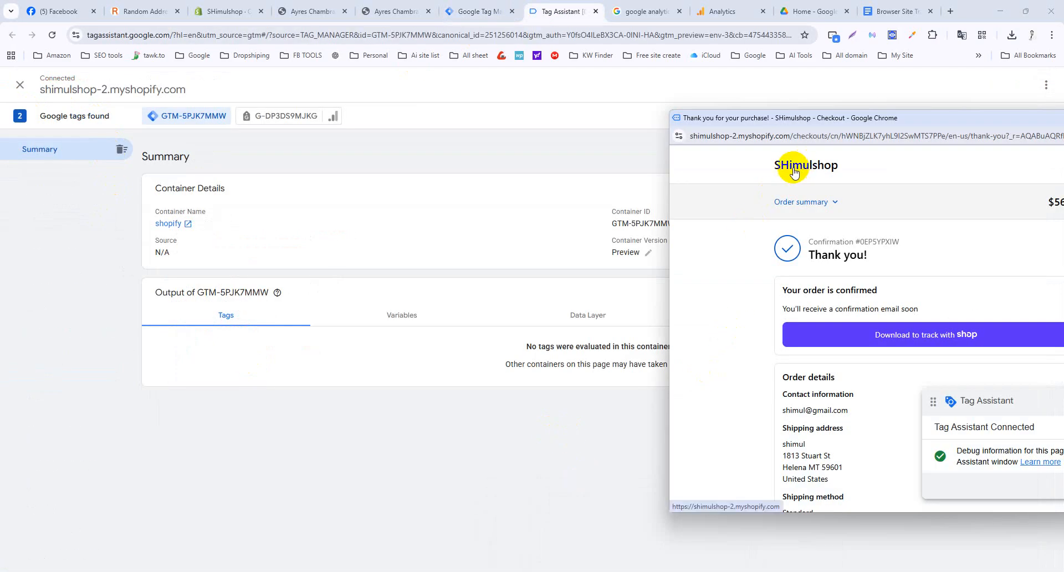
click(829, 202)
drag(926, 128, 759, 145)
scroll(739, 284, down, 2)
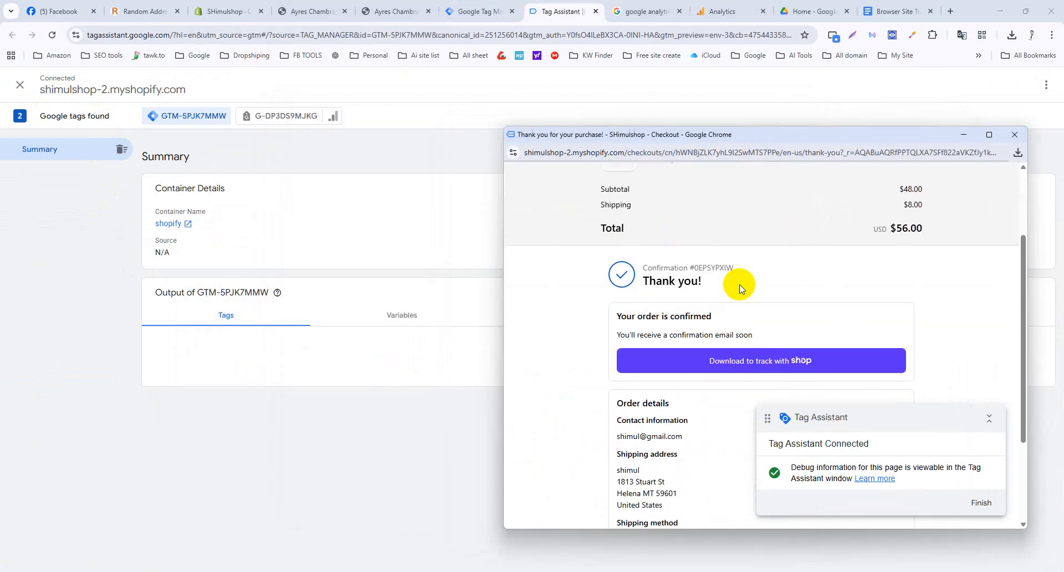
scroll(739, 284, up, 2)
click(658, 191)
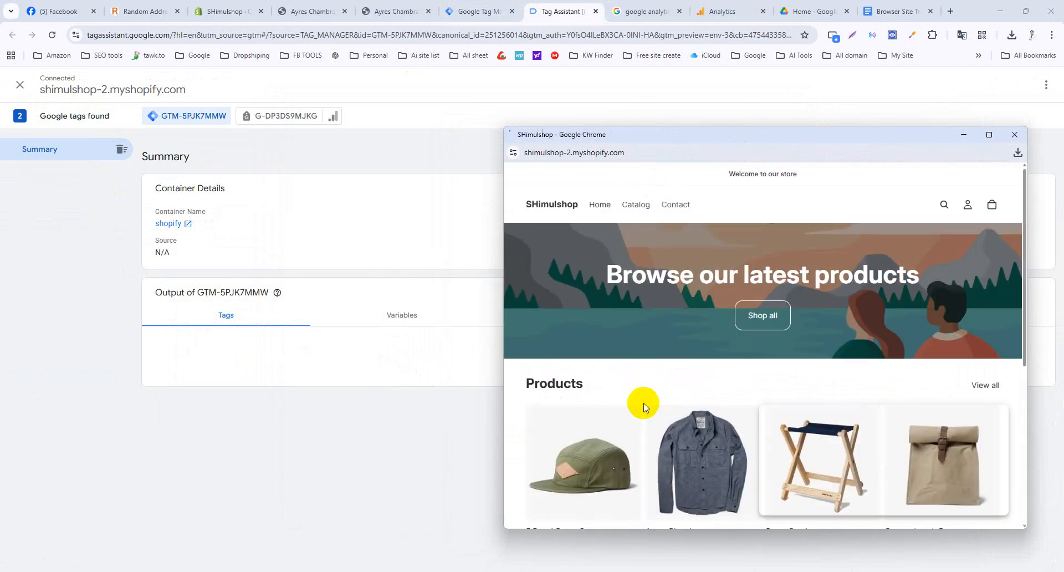
scroll(756, 459, down, 5)
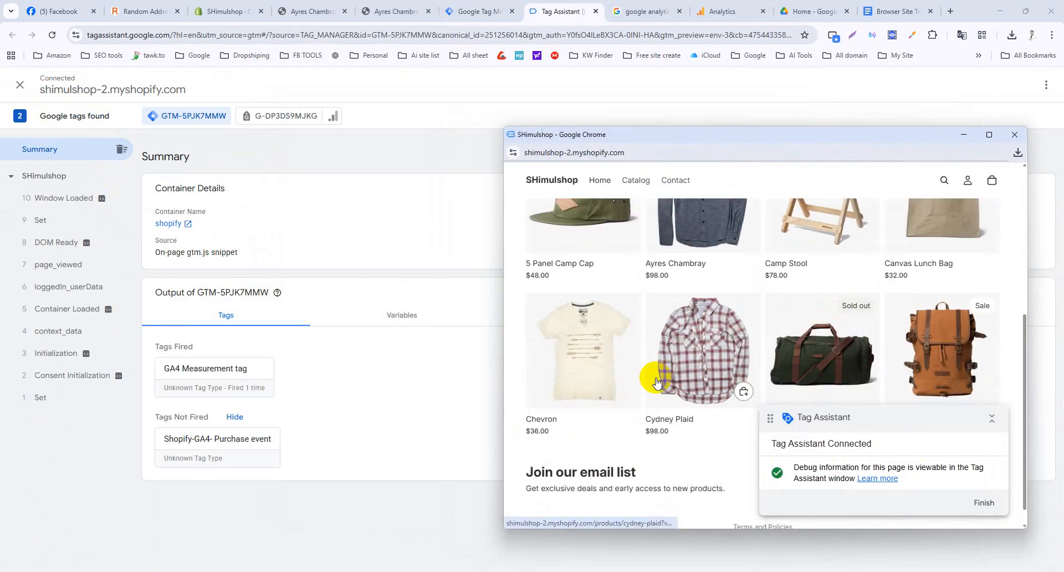
click(698, 322)
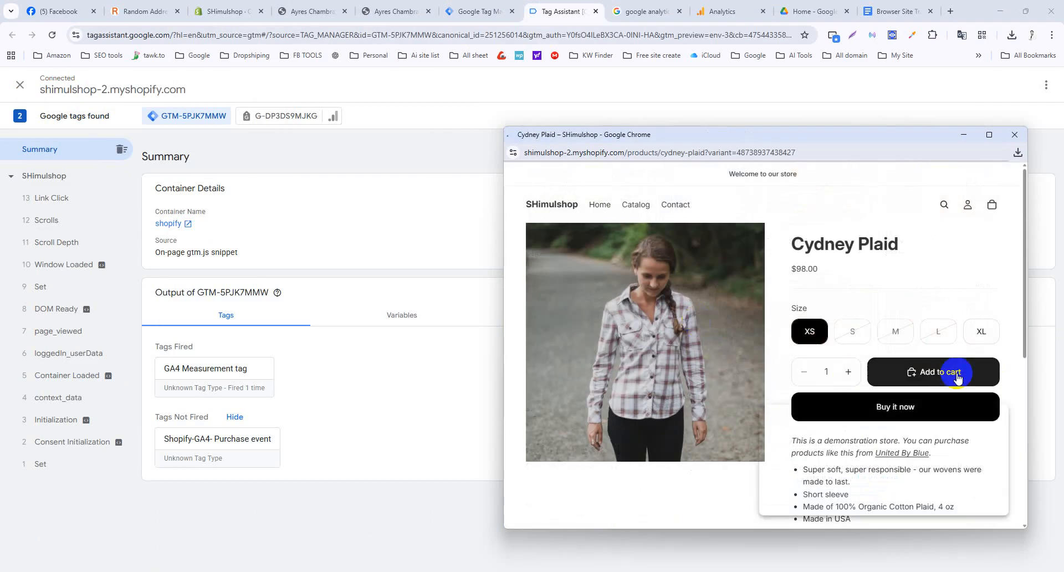
Check out Cydney Plaid with Buy it now and enter the contact details.
click(946, 373)
click(920, 419)
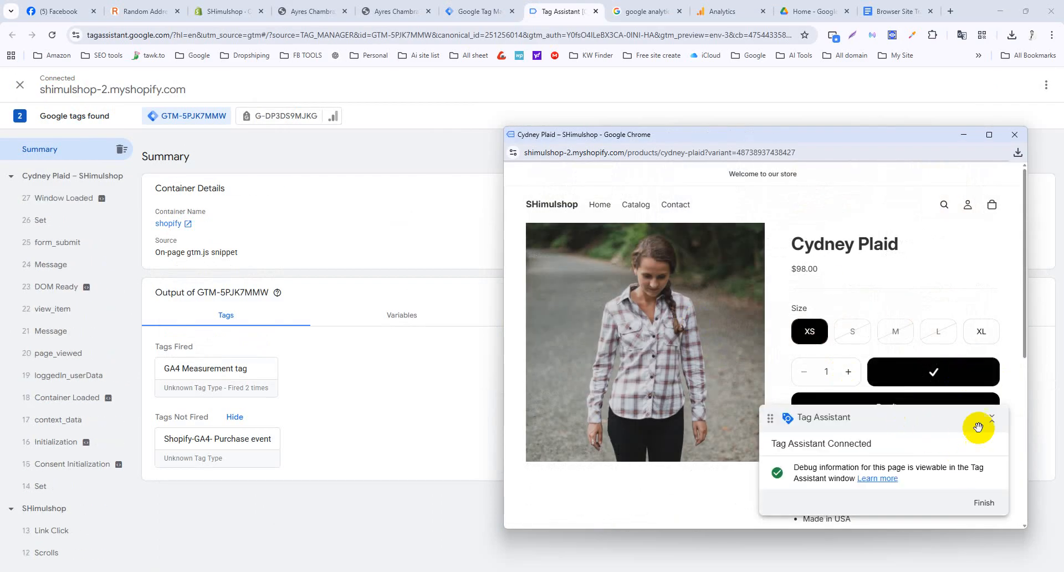
click(993, 411)
click(906, 401)
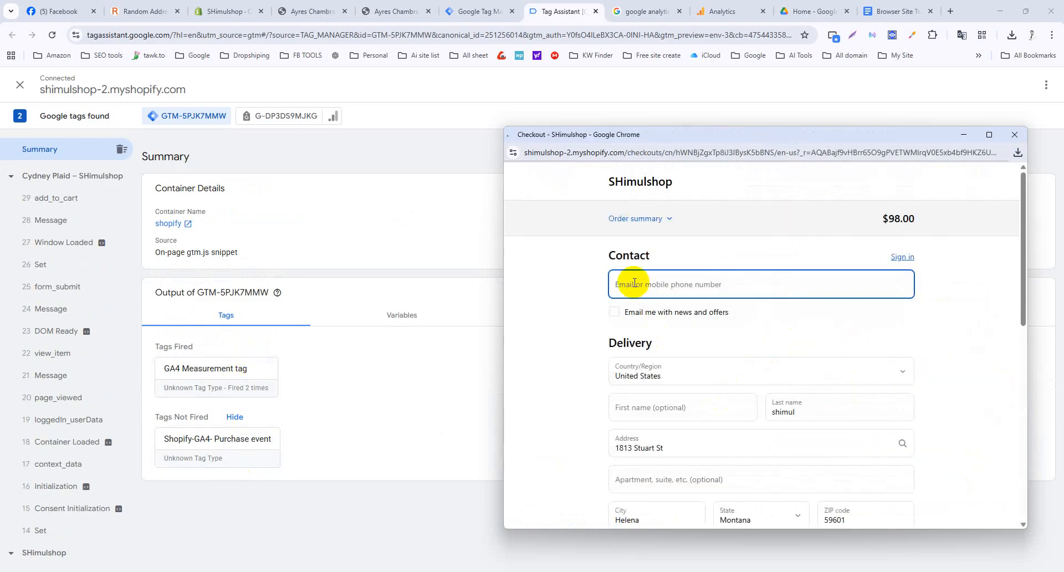
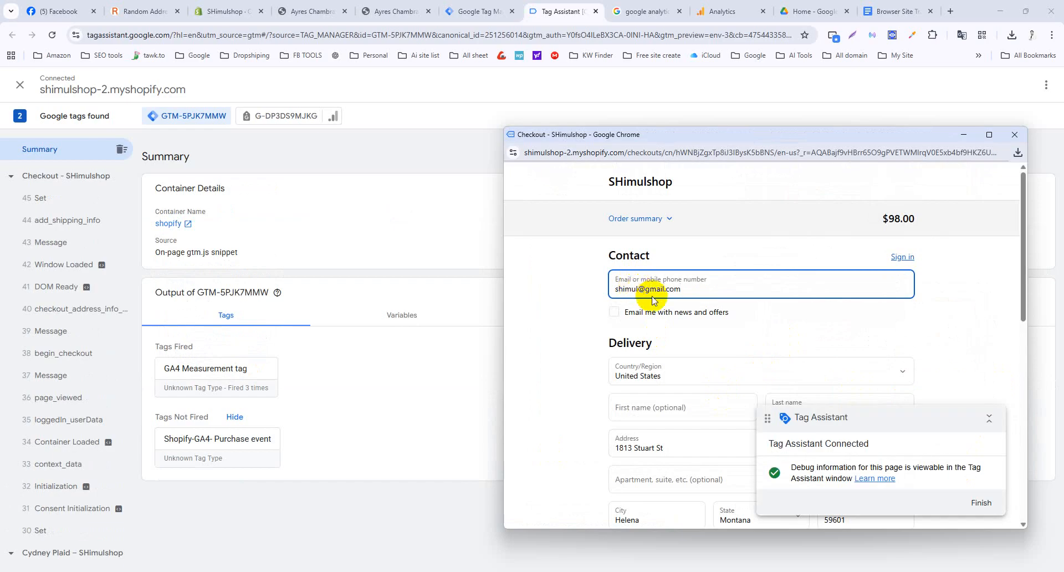
scroll(653, 299, down, 10)
Enter the test card number, expiry and name on card, then place the order.
click(659, 325)
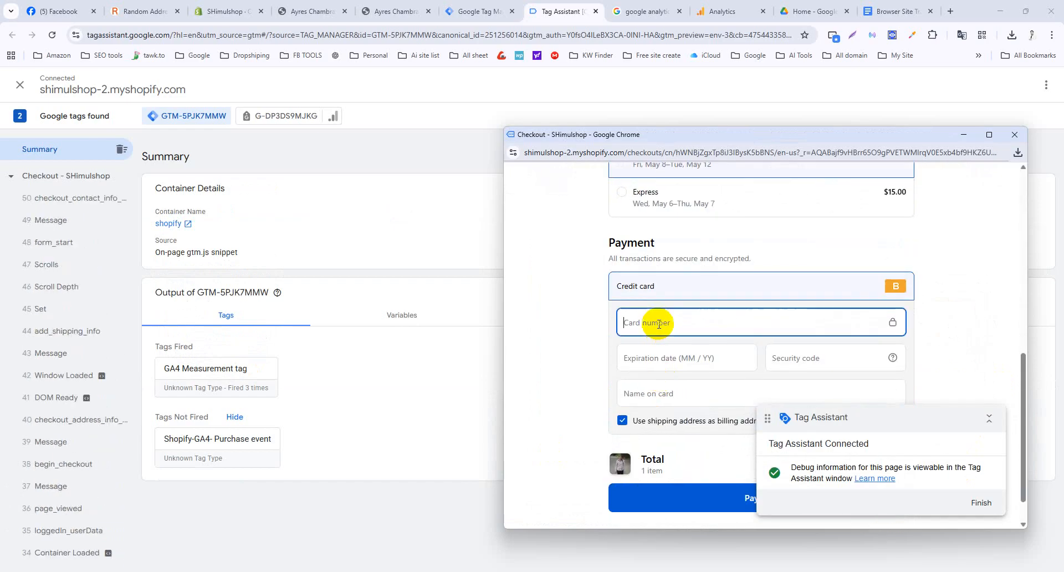
key(Tab)
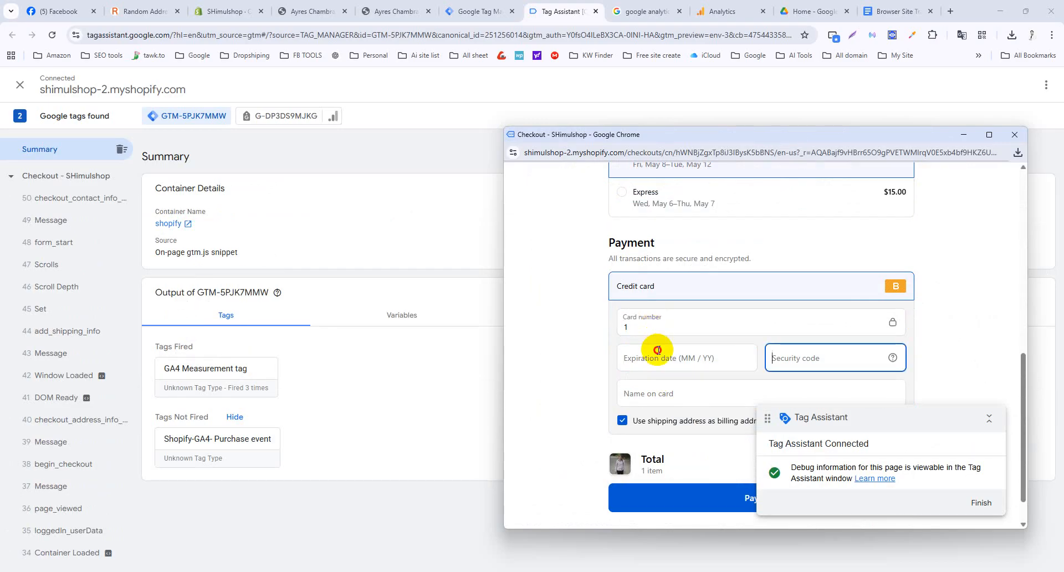
click(658, 350)
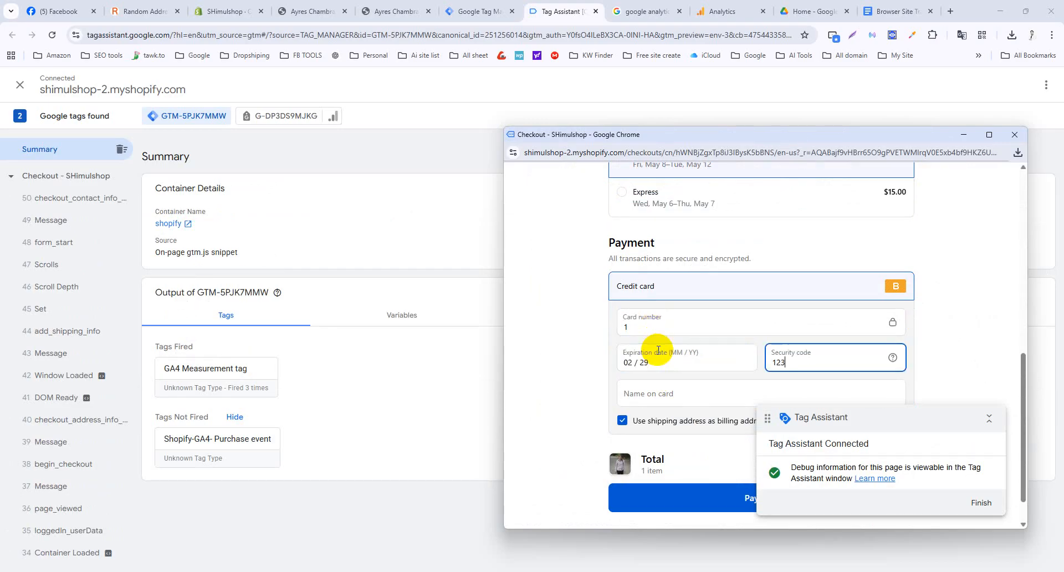
click(644, 391)
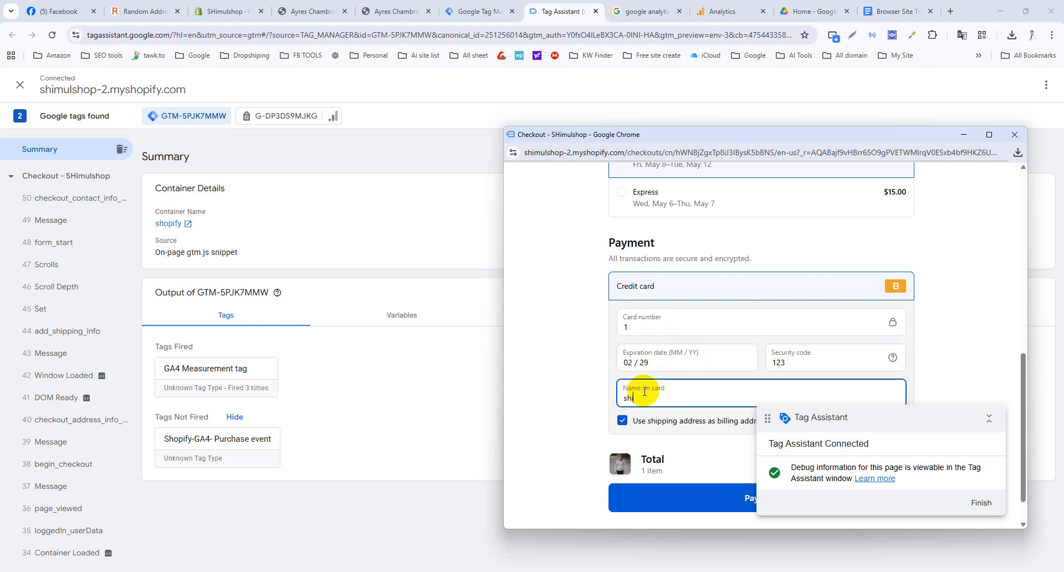
click(702, 493)
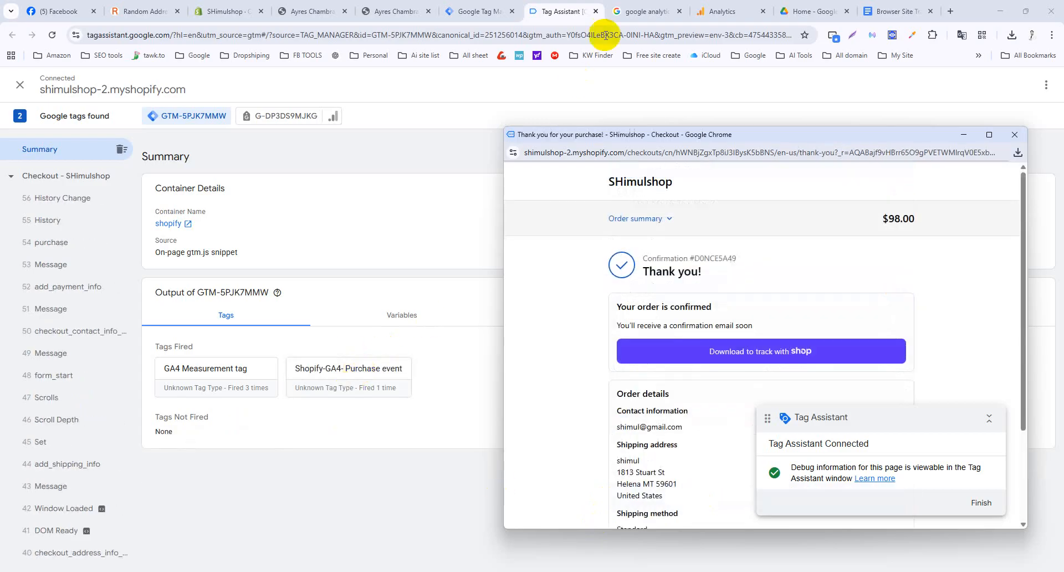
click(722, 11)
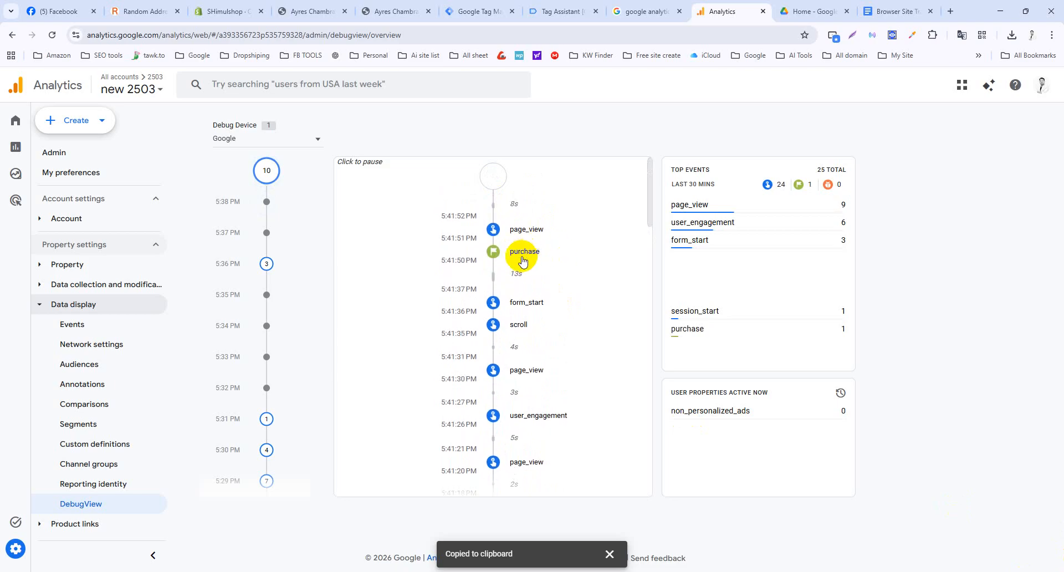
Check Tag Assistant's fired tags, then return to DebugView's timeline showing the purchase event.
click(552, 11)
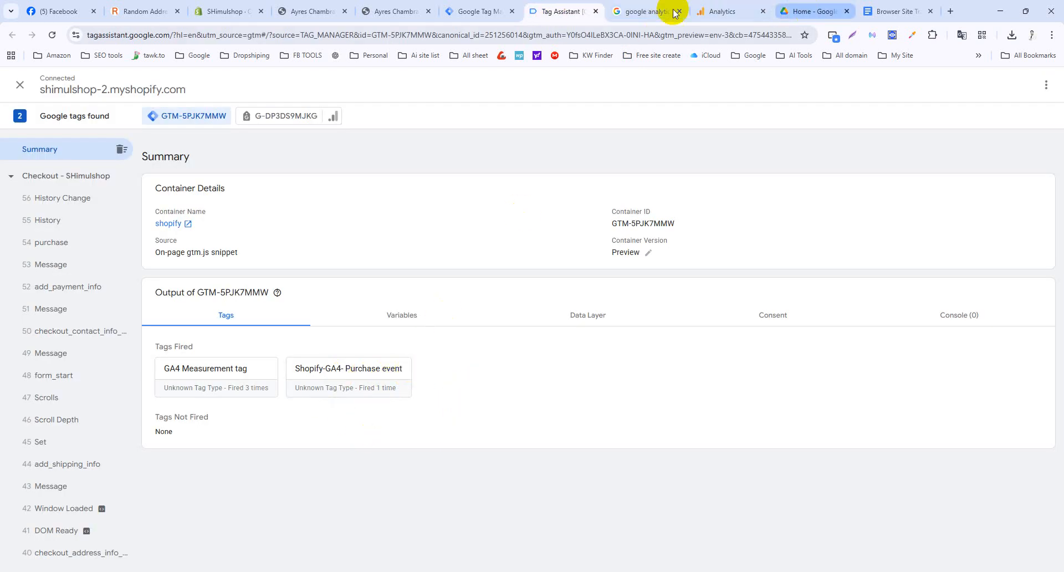
click(719, 10)
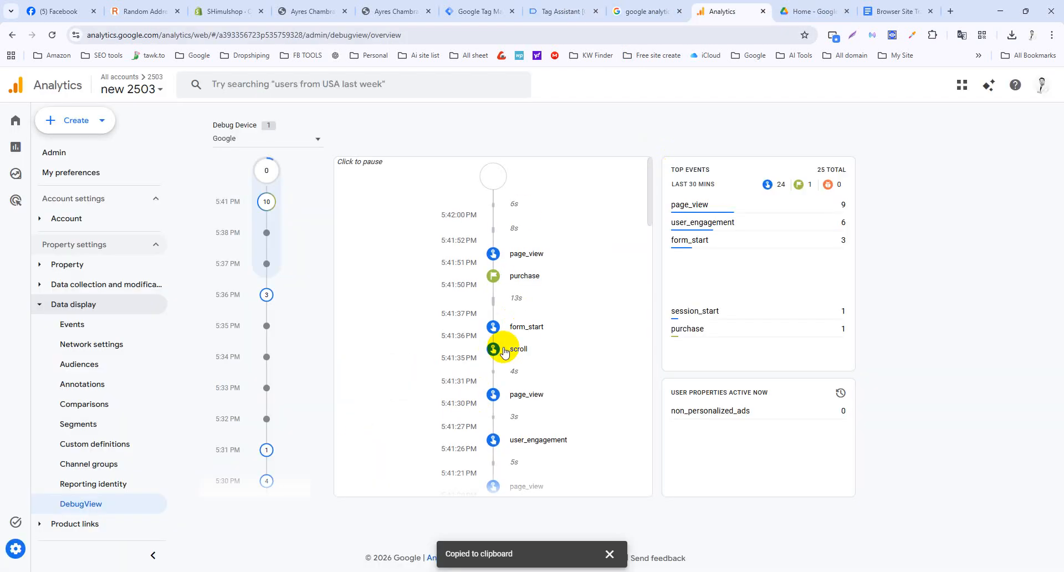